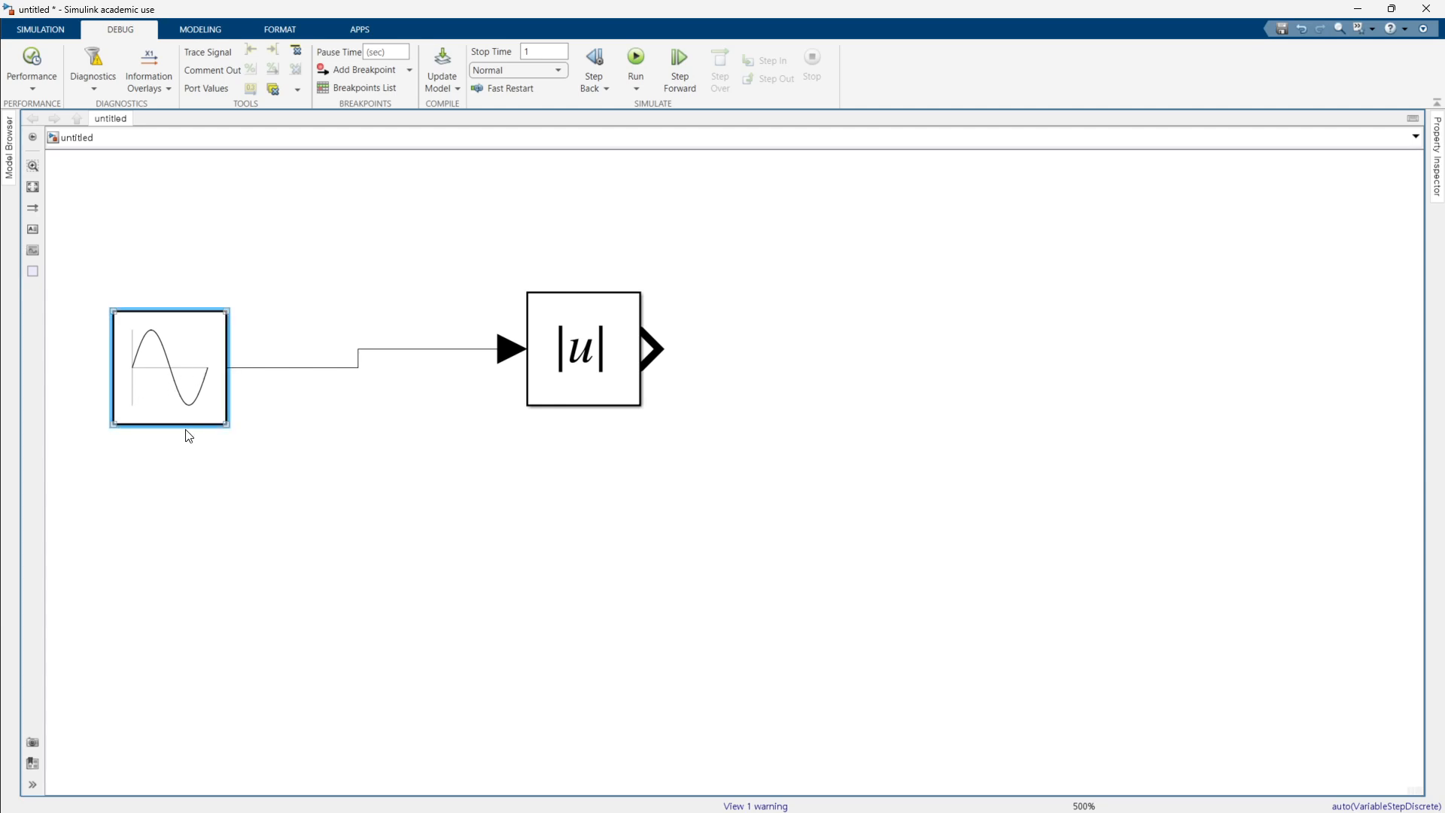
# Move the Abs block below the sine wave source and insert a Simulink/Sinks Scope block.
pyautogui.moveTo(583, 320); pyautogui.dragTo(488, 375)
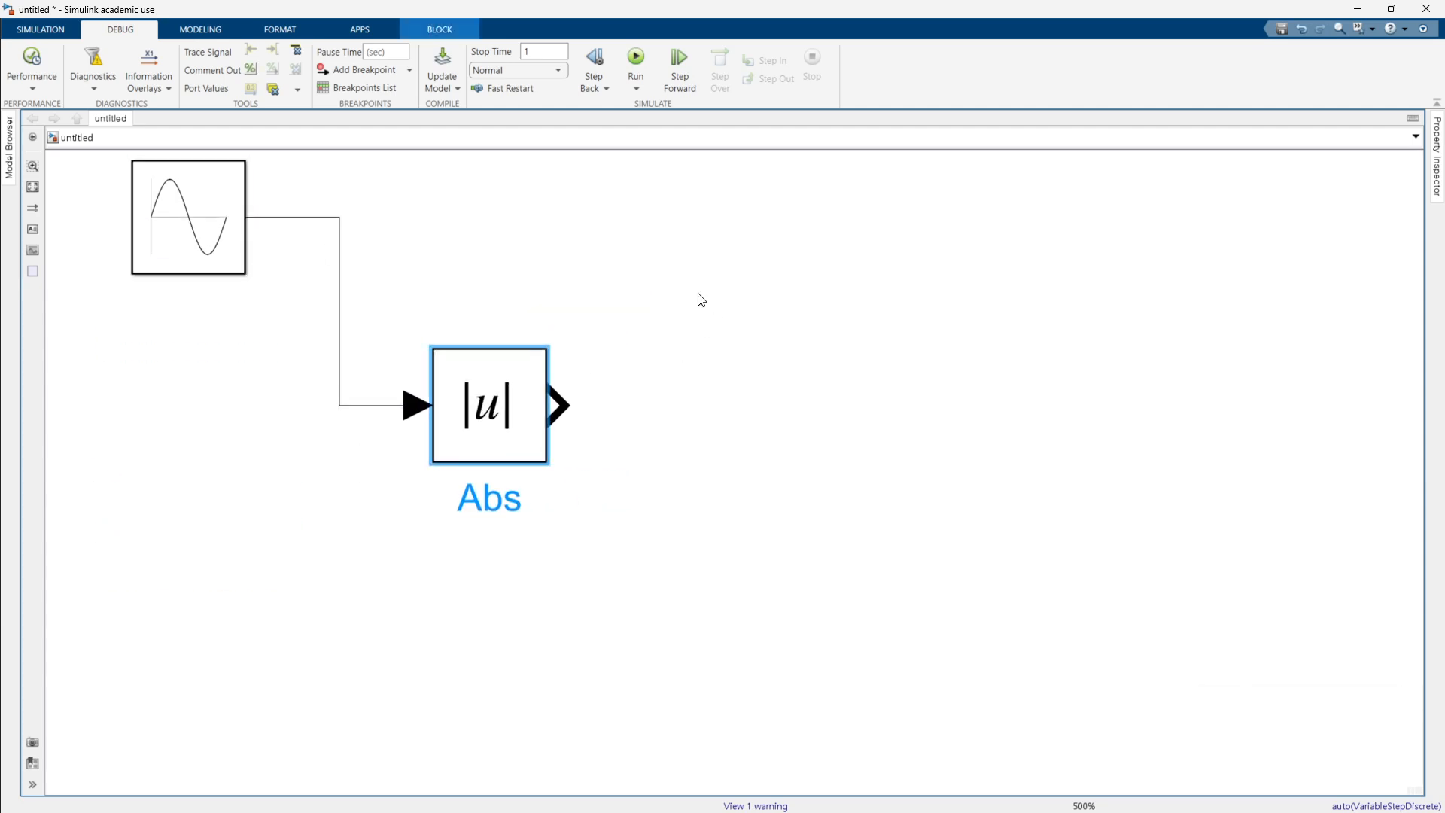
pyautogui.doubleClick(753, 238)
pyautogui.write('scope')
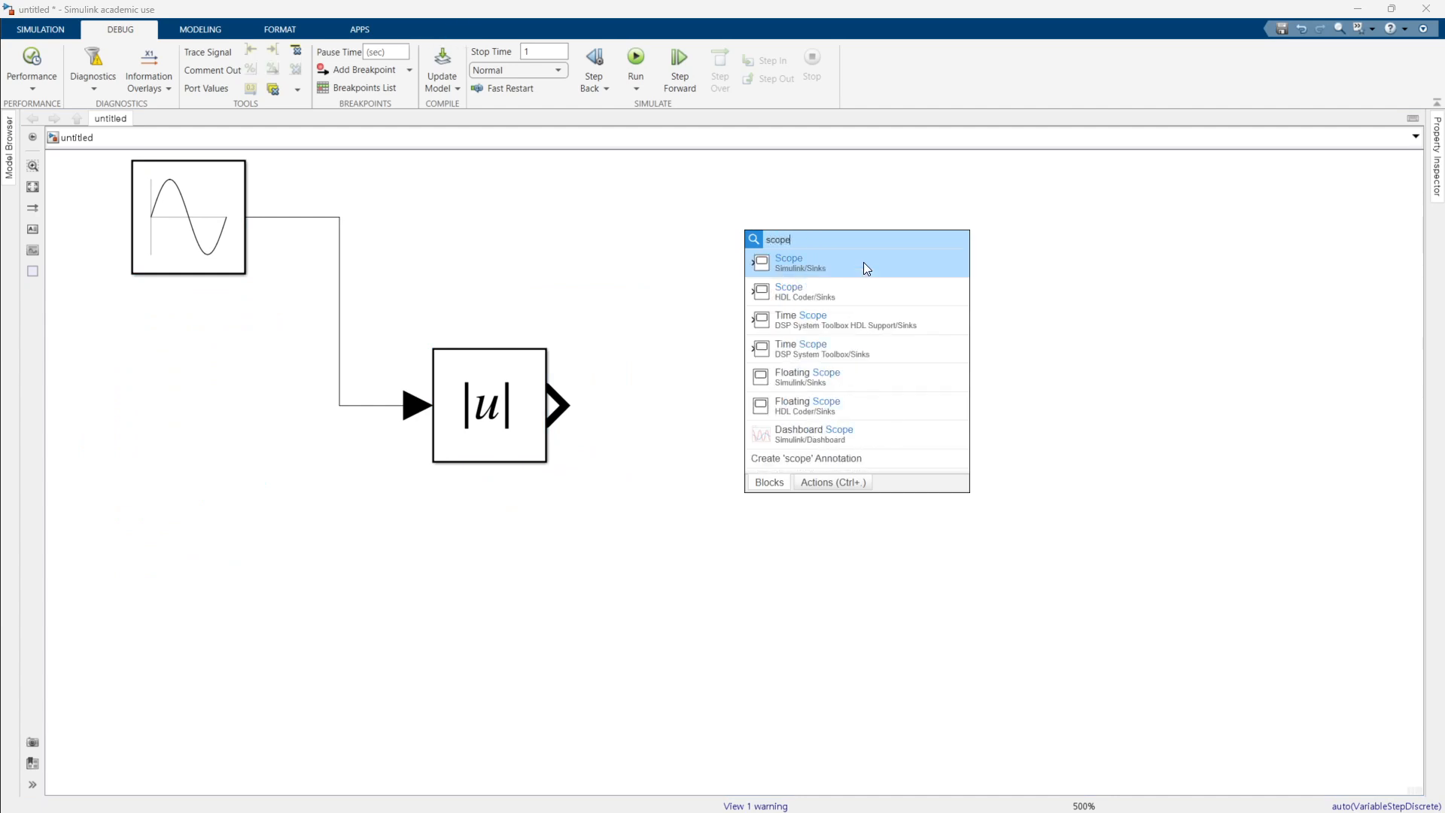
pyautogui.click(865, 262)
# Connect the sine wave signal to the Scope's first input and the Abs output to its second input.
pyautogui.moveTo(675, 227); pyautogui.dragTo(335, 231)
pyautogui.moveTo(800, 235); pyautogui.dragTo(913, 235)
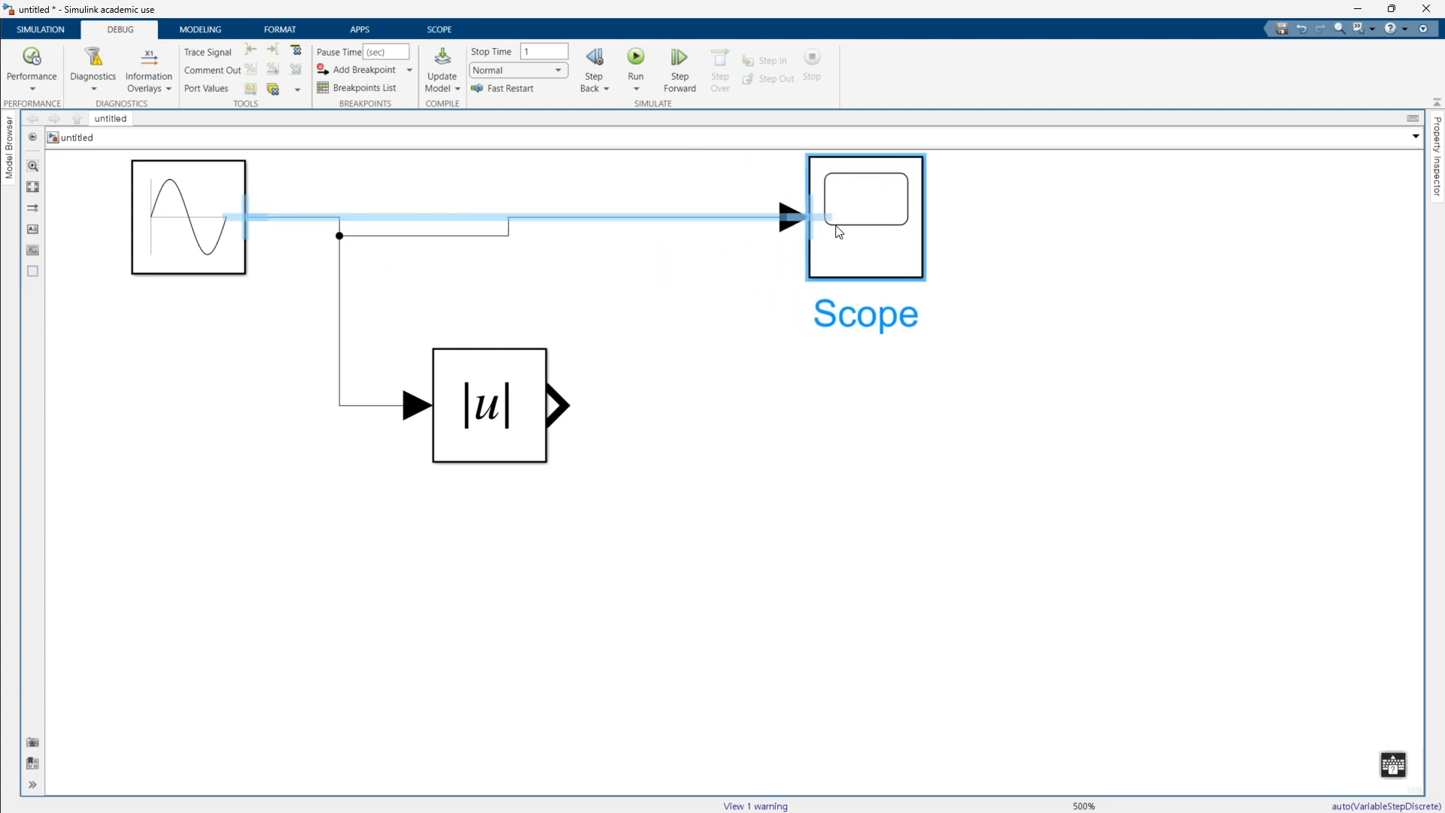
pyautogui.moveTo(559, 406); pyautogui.dragTo(894, 254)
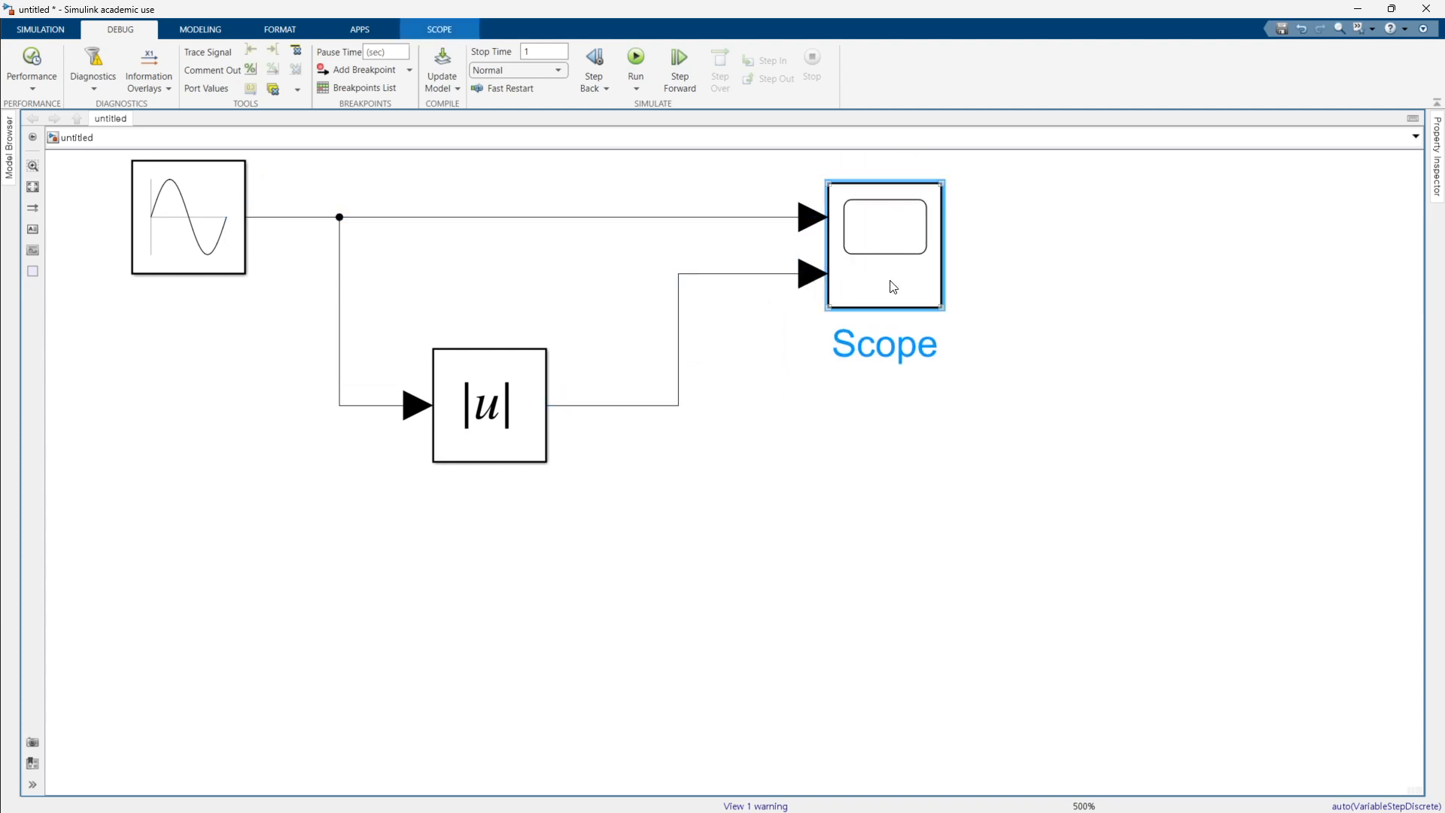
# Open the Scope window beside the model and run the simulation.
pyautogui.doubleClick(885, 241)
pyautogui.moveTo(855, 281); pyautogui.dragTo(1091, 268)
pyautogui.click(886, 306)
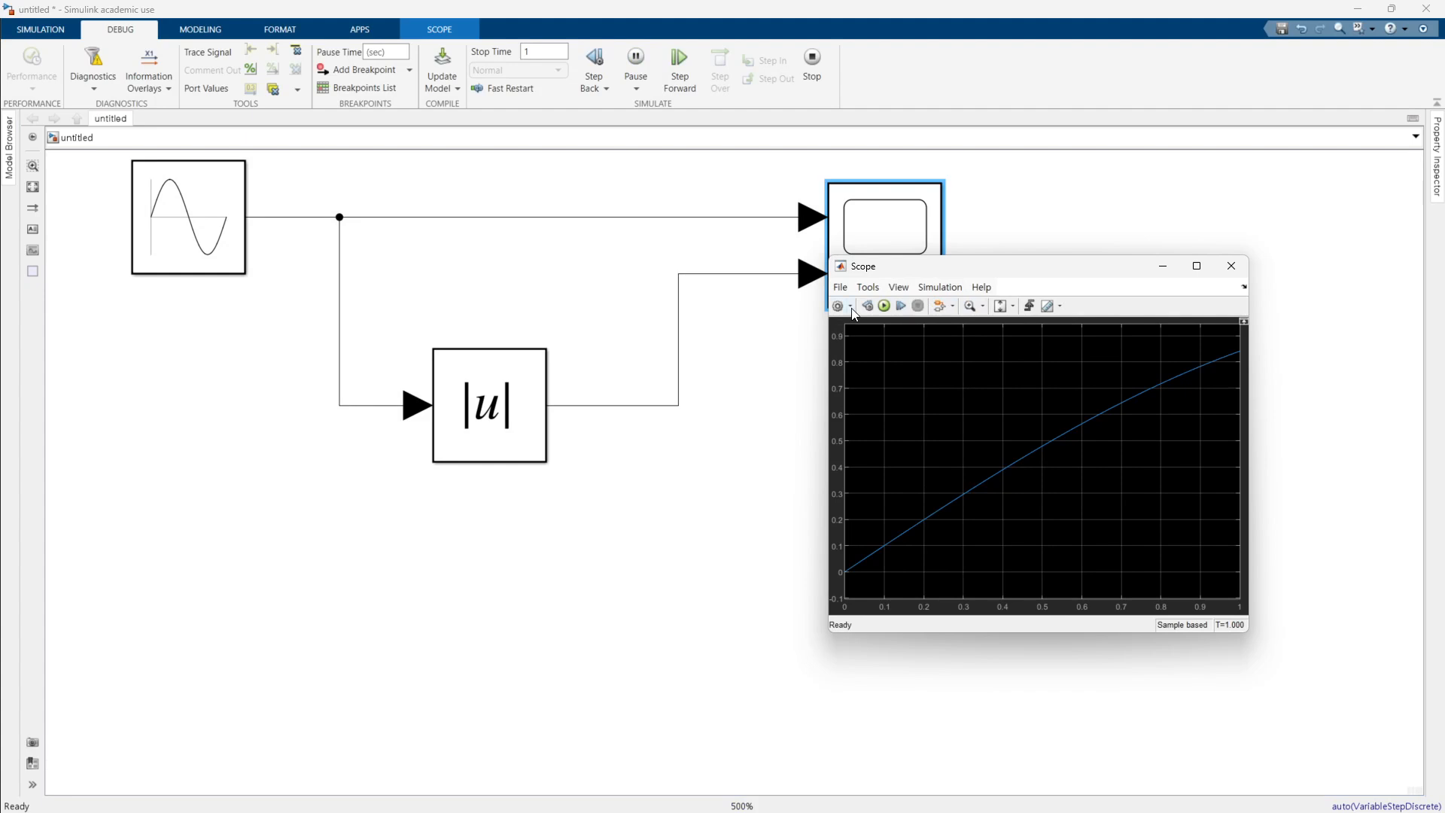
# Rerun the simulation with a stop time of 10 and split the Scope display into two stacked plots.
pyautogui.click(557, 51)
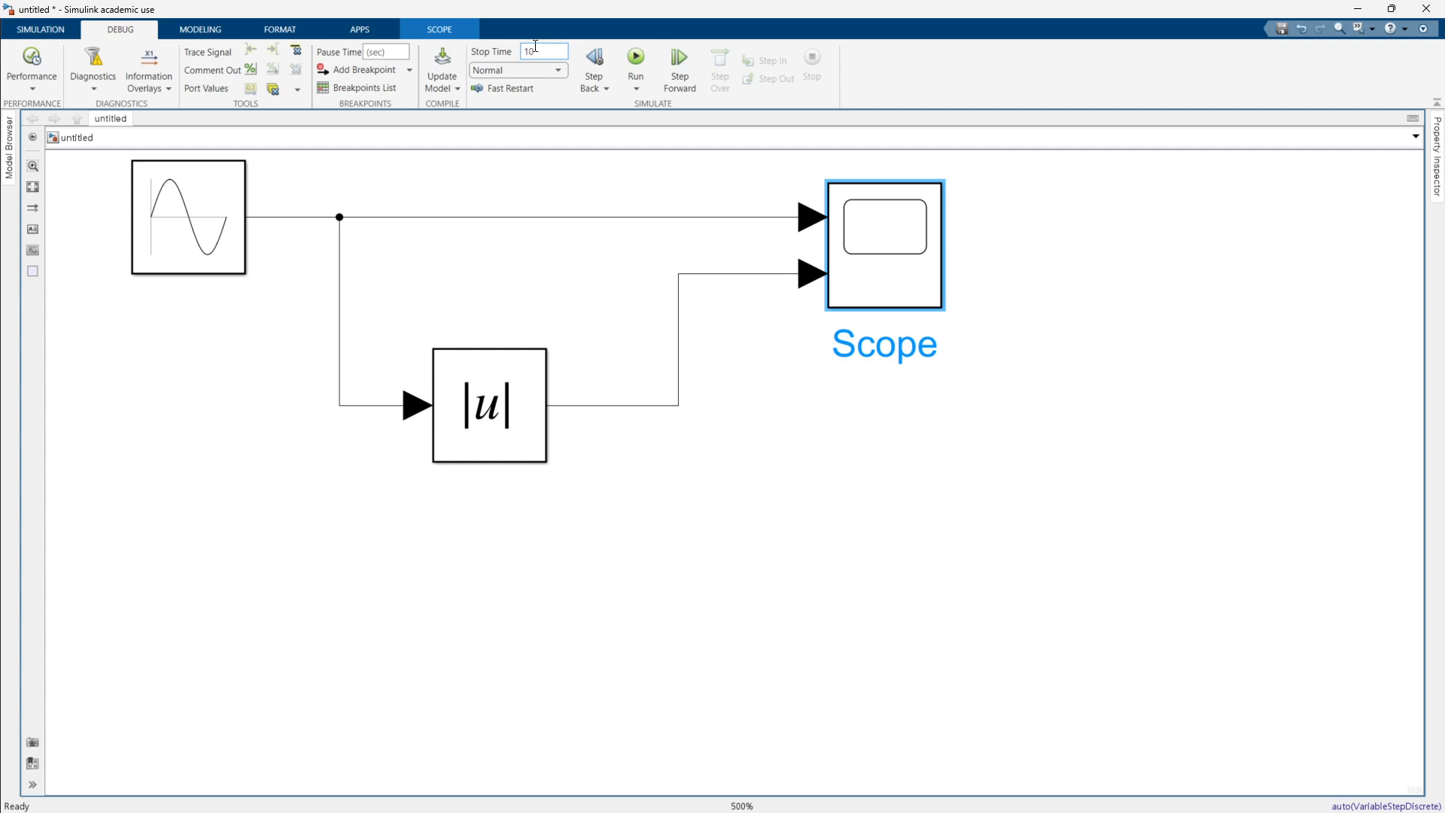
pyautogui.write('10')
pyautogui.click(623, 68)
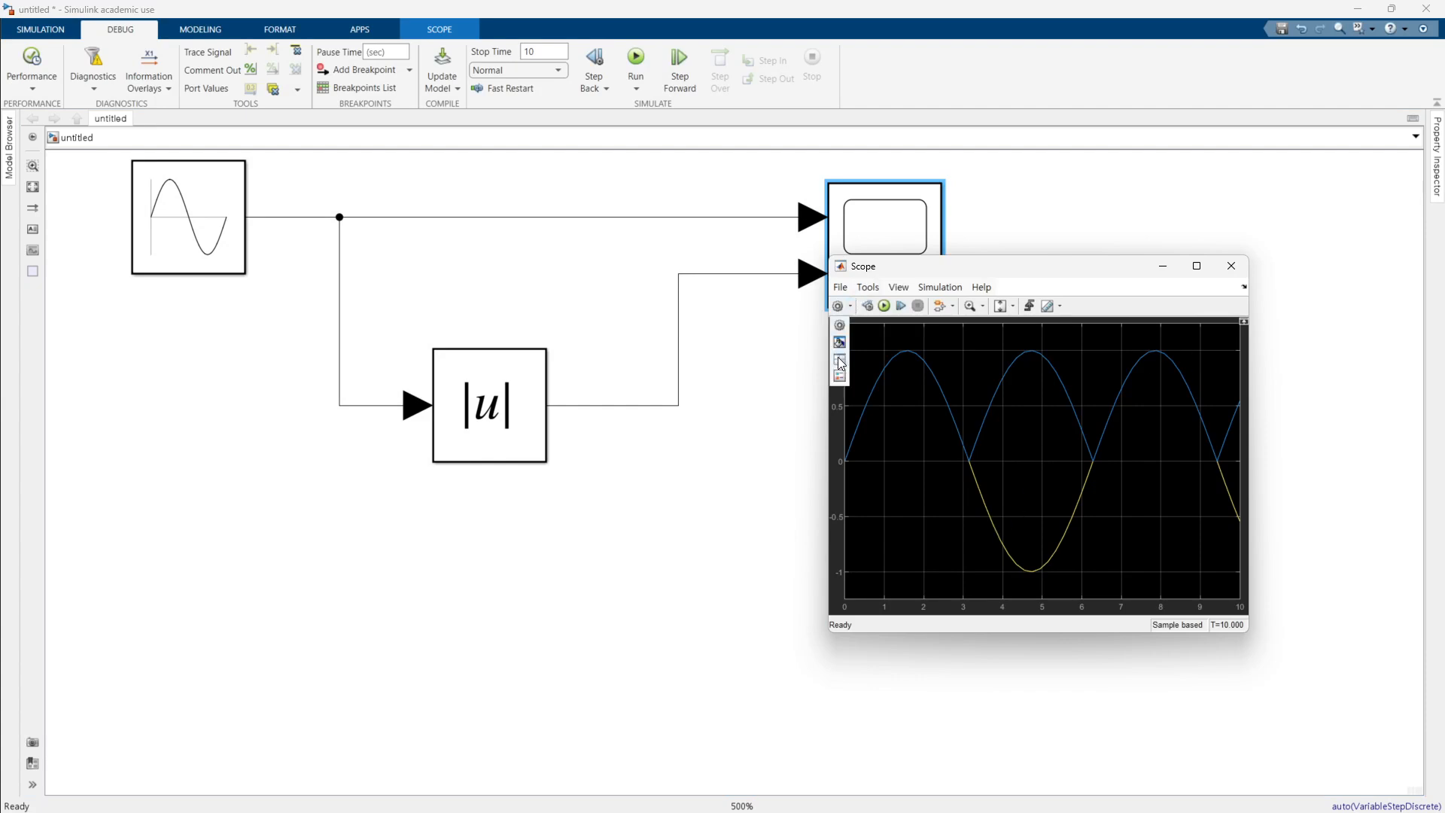
pyautogui.click(840, 362)
pyautogui.click(855, 387)
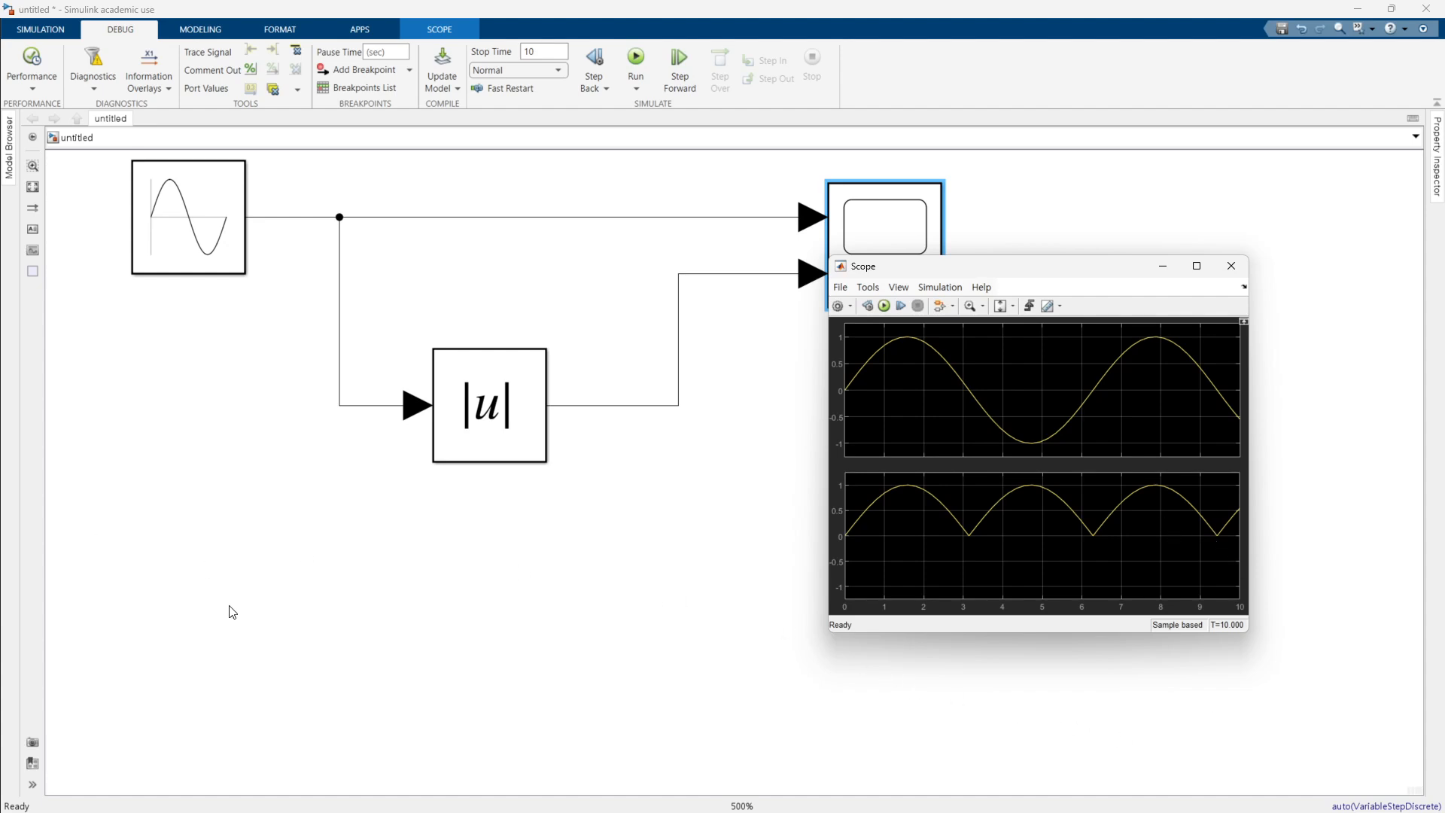
# Insert a Sqrt block fed by a branch from the Abs output, and shift the Scope block farther right to make room.
pyautogui.doubleClick(458, 578)
pyautogui.write('sqrt')
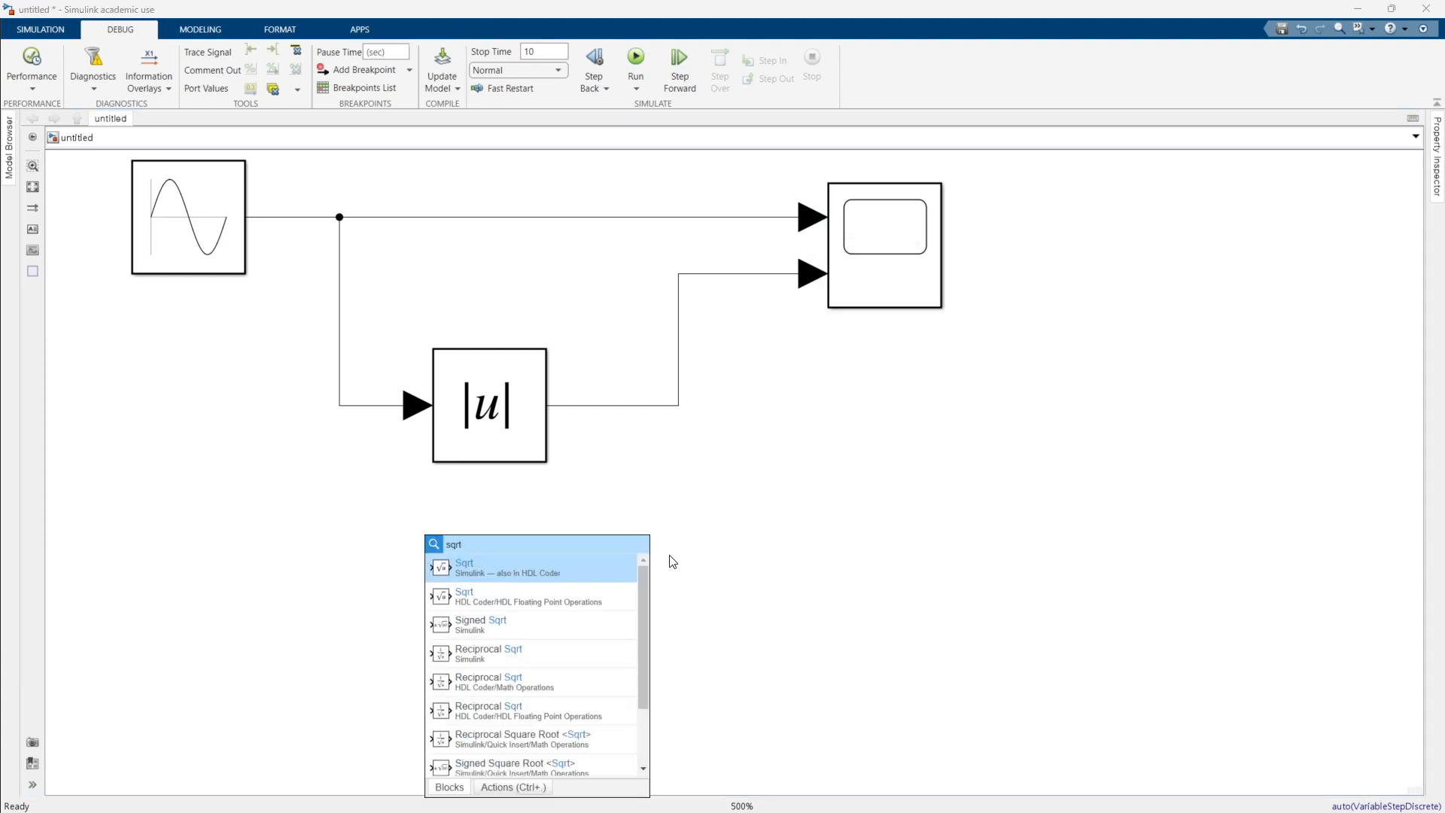
pyautogui.press('Return')
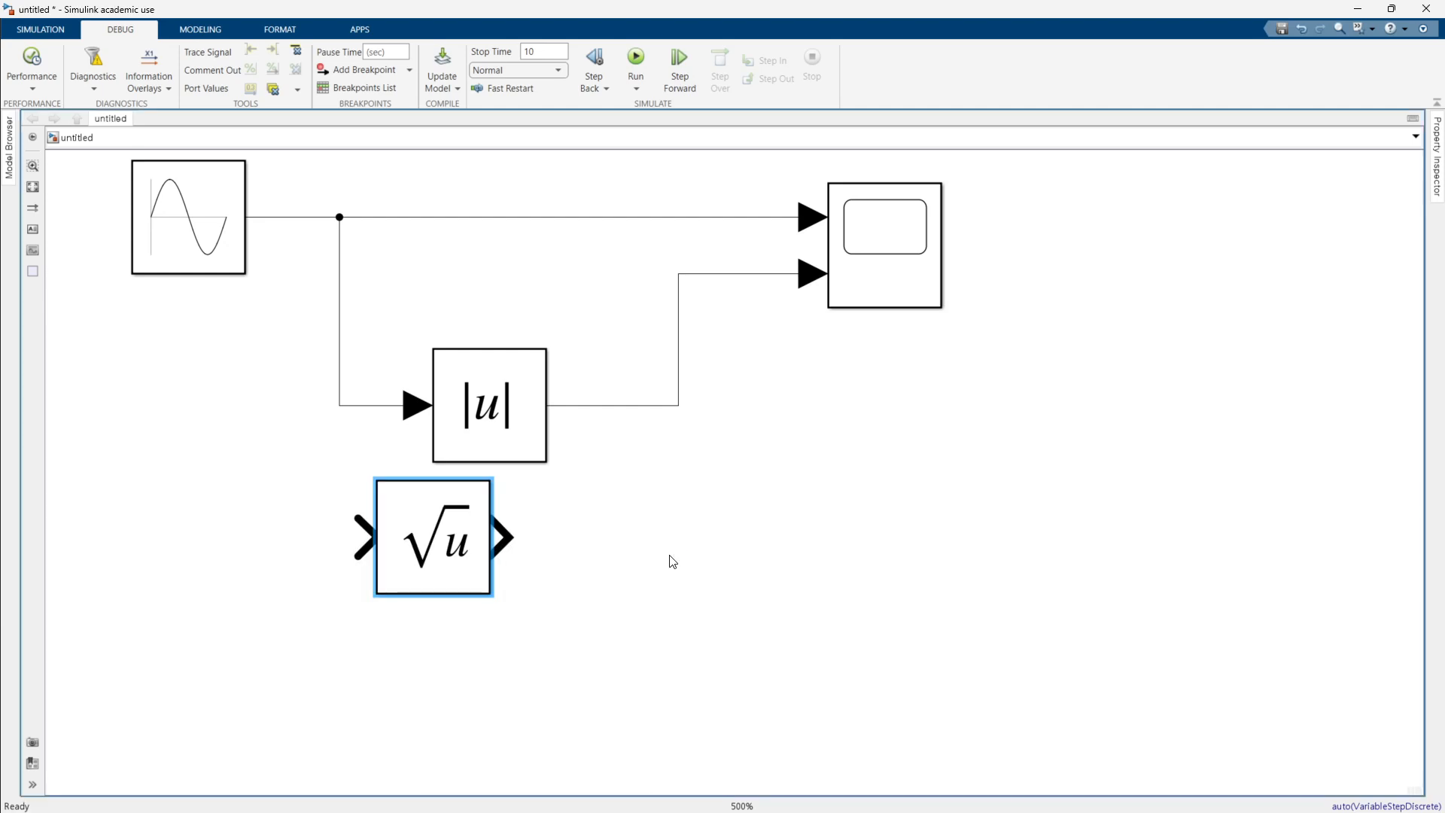
pyautogui.moveTo(455, 577); pyautogui.dragTo(774, 577)
pyautogui.moveTo(682, 536); pyautogui.dragTo(677, 404)
pyautogui.click(790, 494)
pyautogui.moveTo(790, 495); pyautogui.dragTo(809, 476)
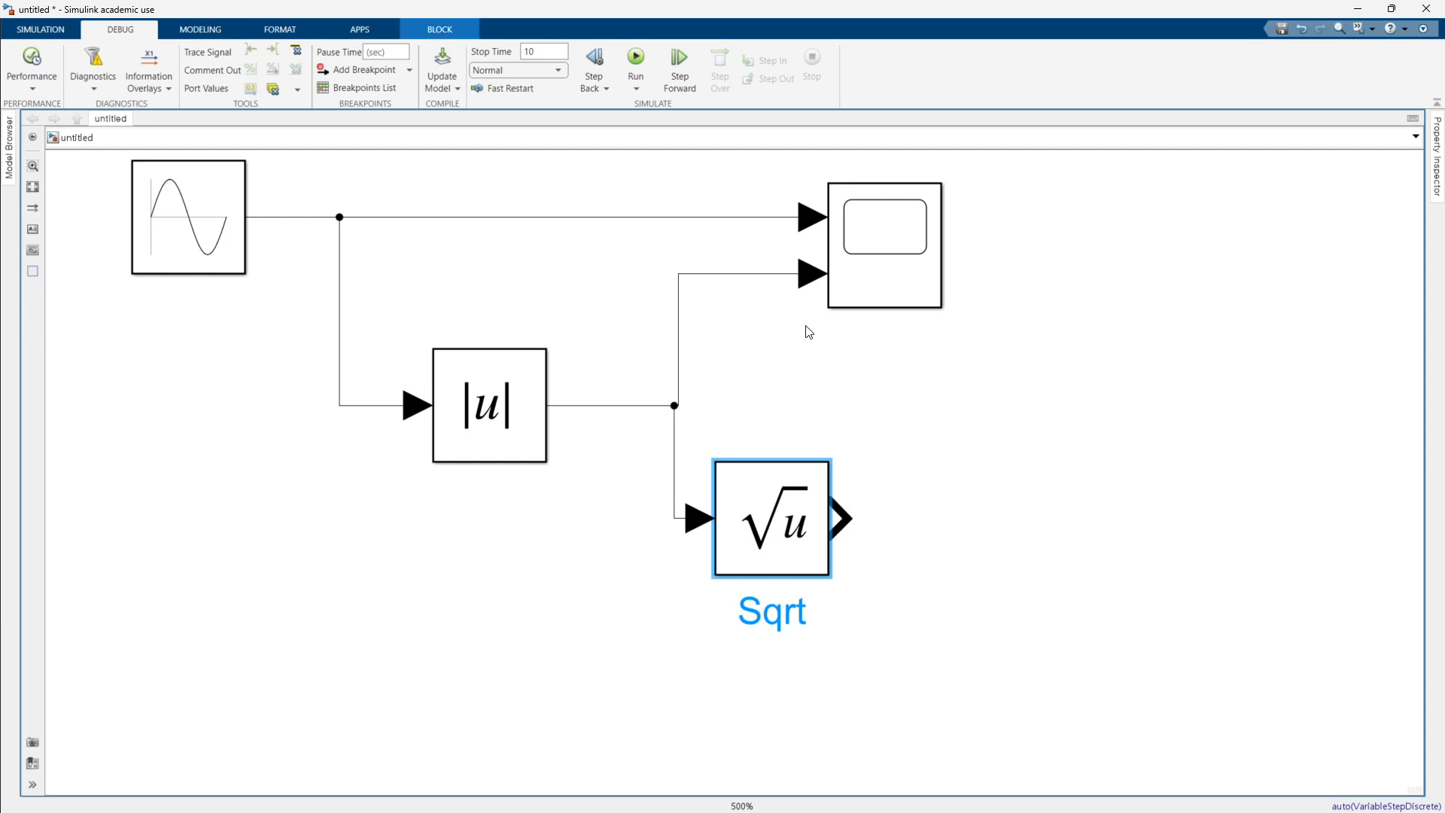
pyautogui.moveTo(878, 296); pyautogui.dragTo(1160, 296)
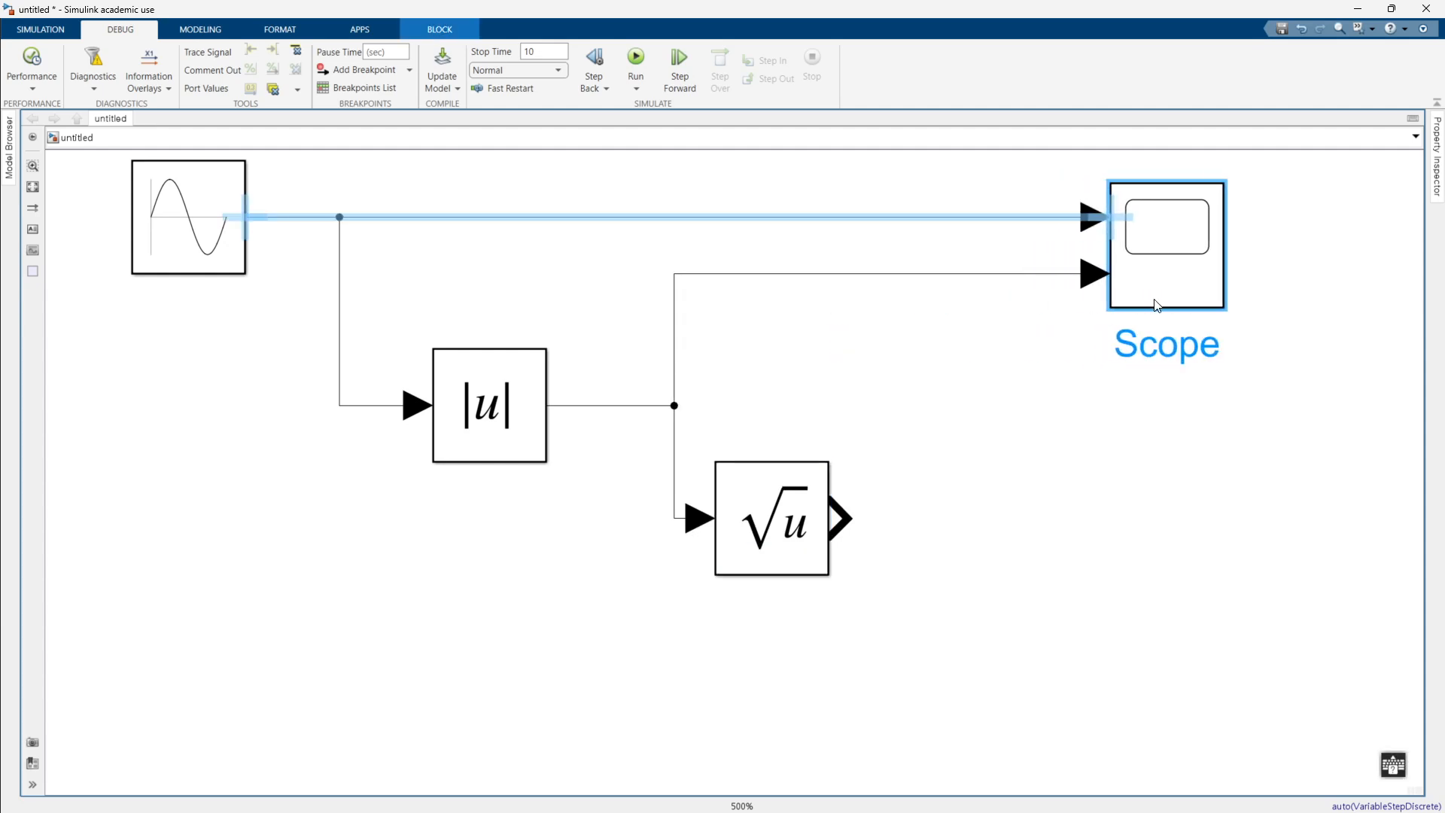
# Examine the available function options in the Sqrt block's parameters.
pyautogui.click(793, 532)
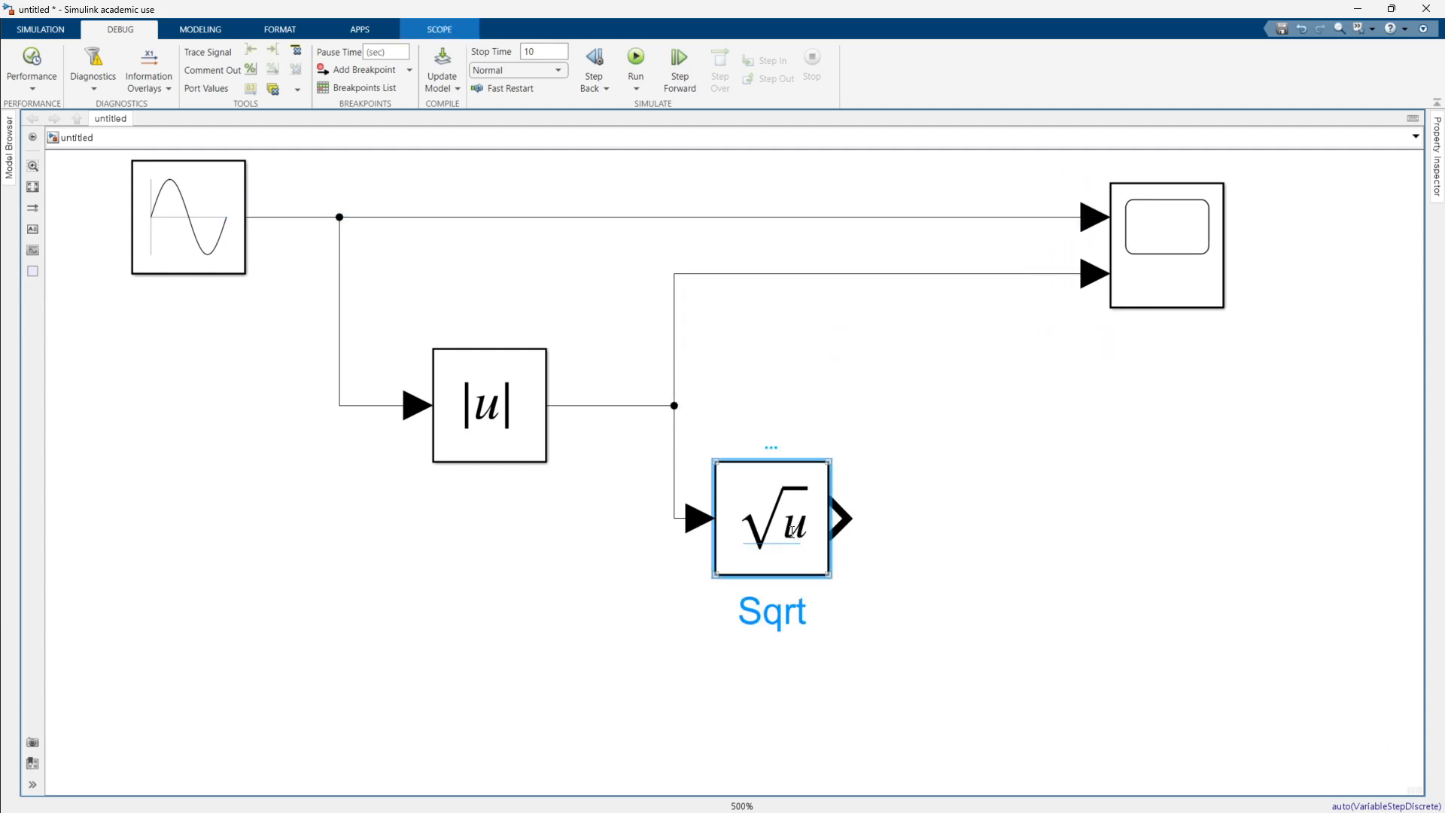
pyautogui.doubleClick(818, 561)
pyautogui.click(953, 488)
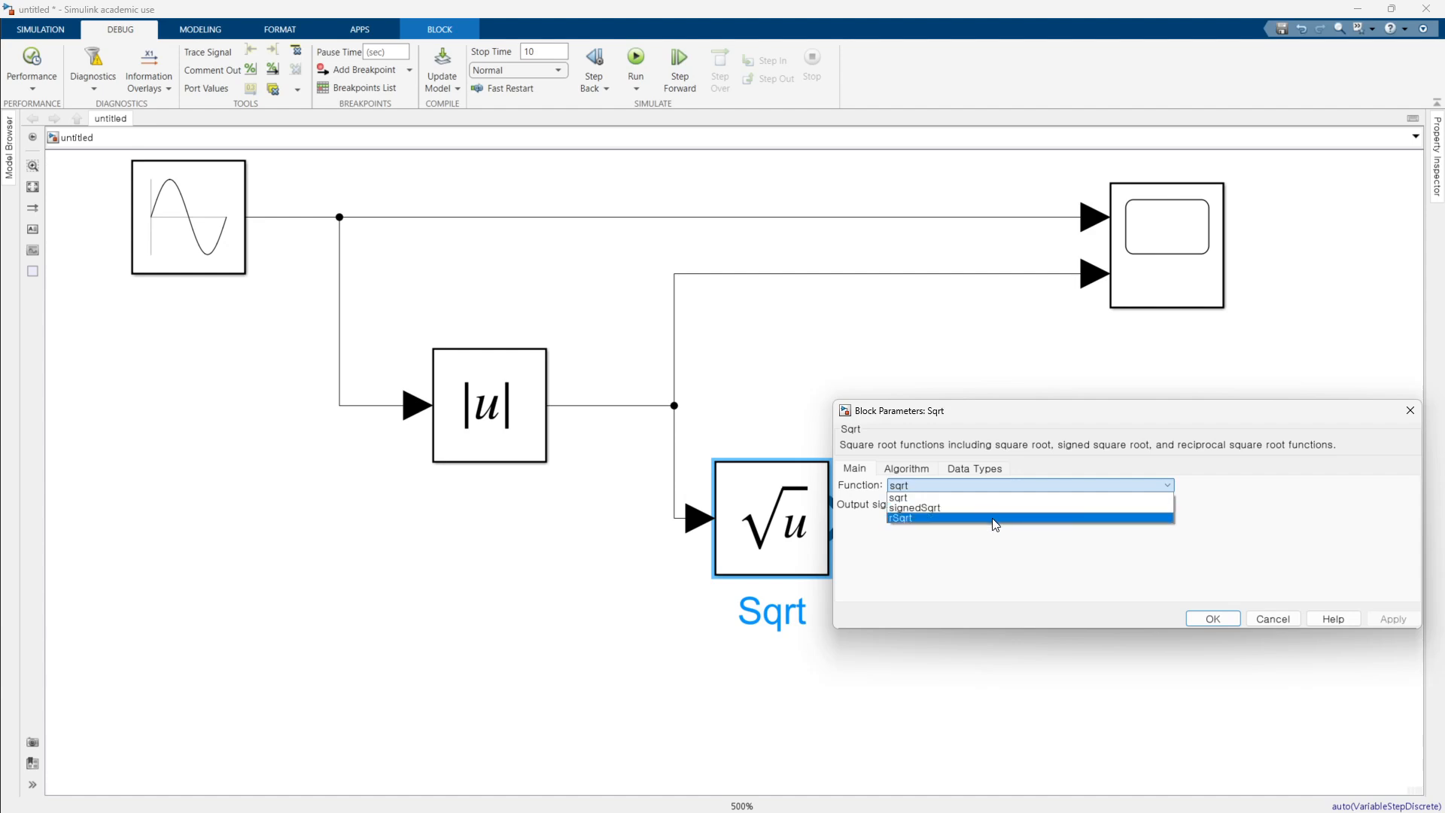
pyautogui.click(956, 574)
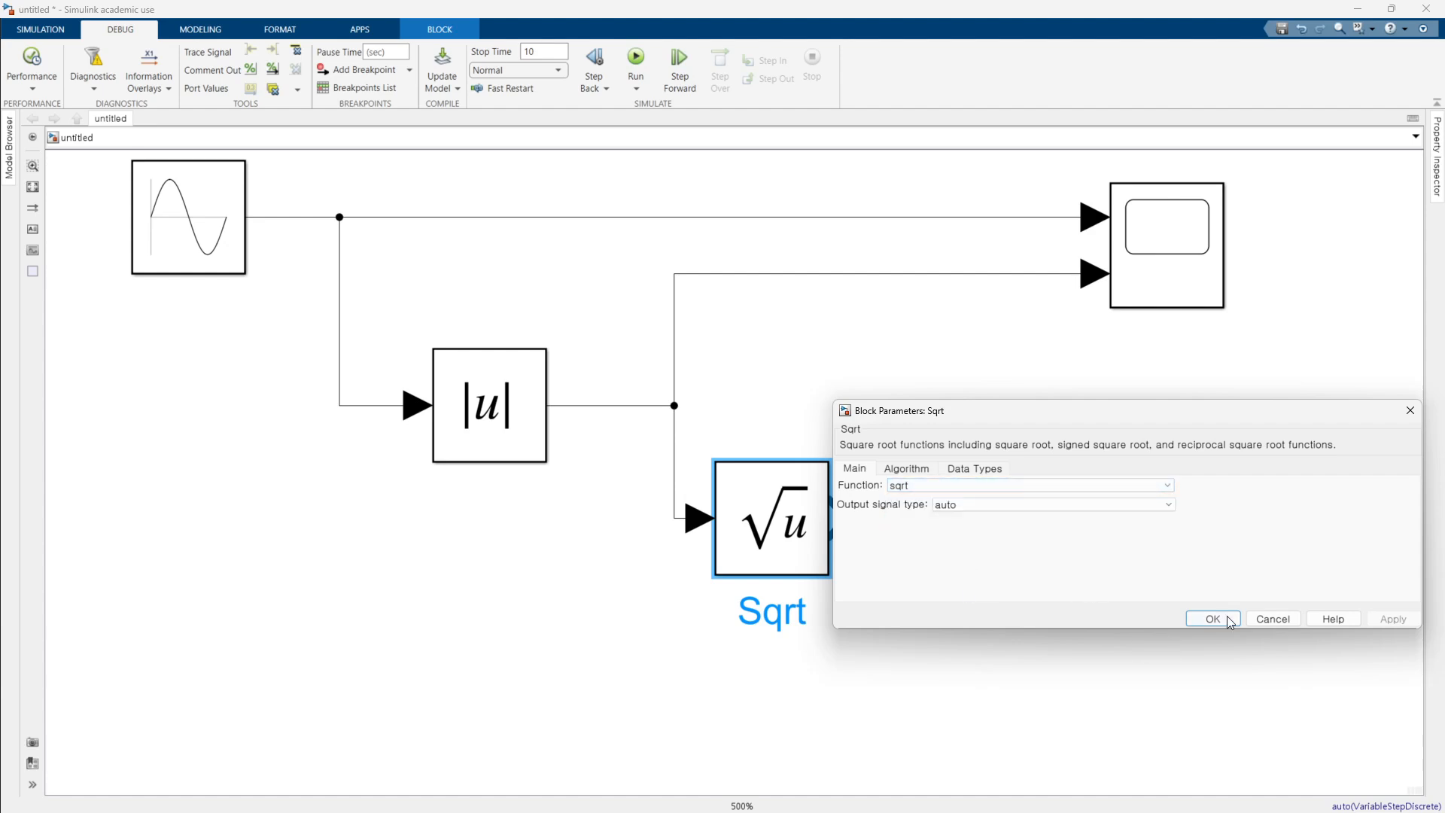
pyautogui.click(1265, 619)
# Connect the Sqrt output to a third Scope input and rerun the simulation with the Scope open.
pyautogui.moveTo(840, 518); pyautogui.dragTo(1114, 299)
pyautogui.doubleClick(1138, 307)
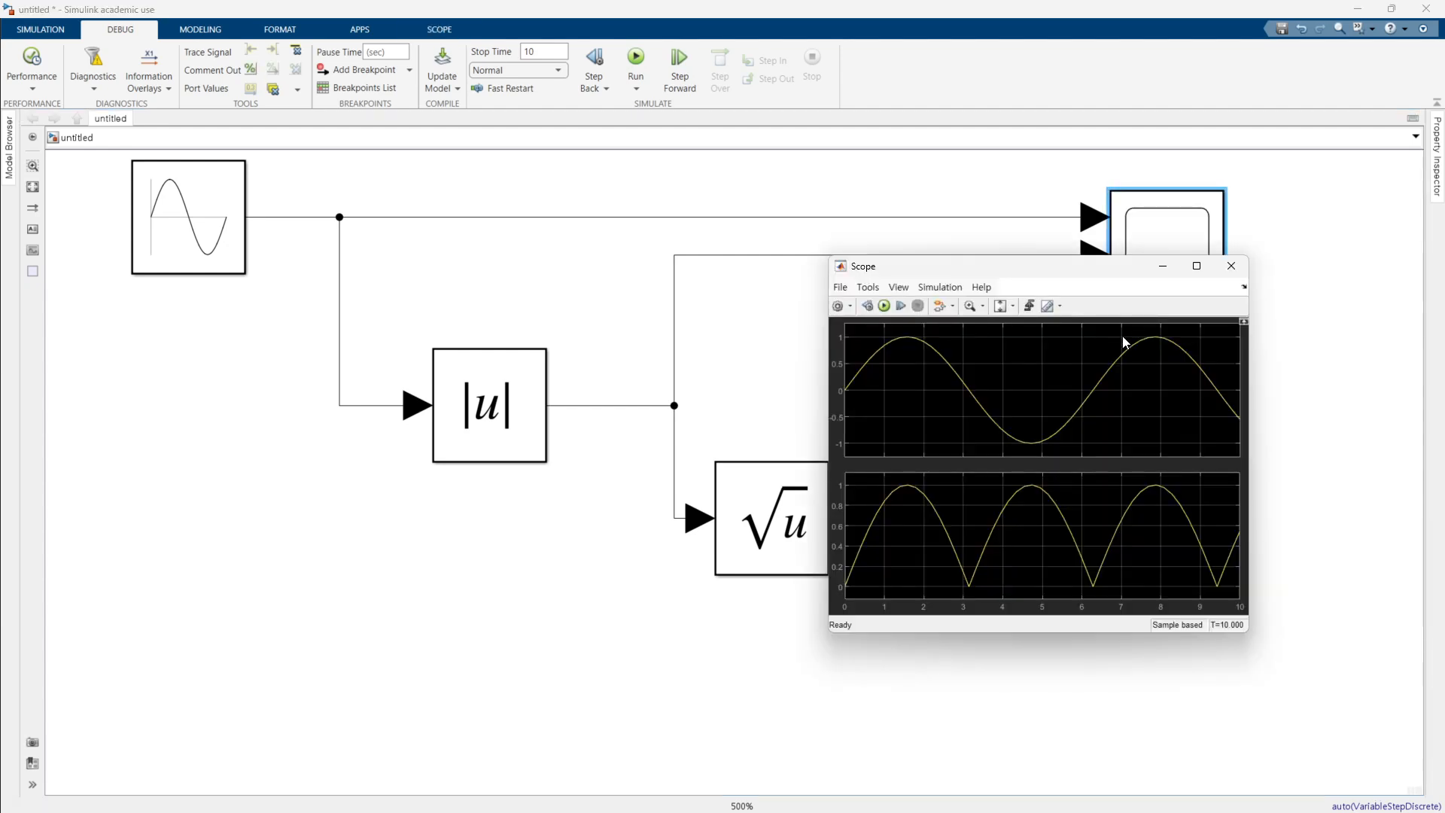
pyautogui.click(885, 306)
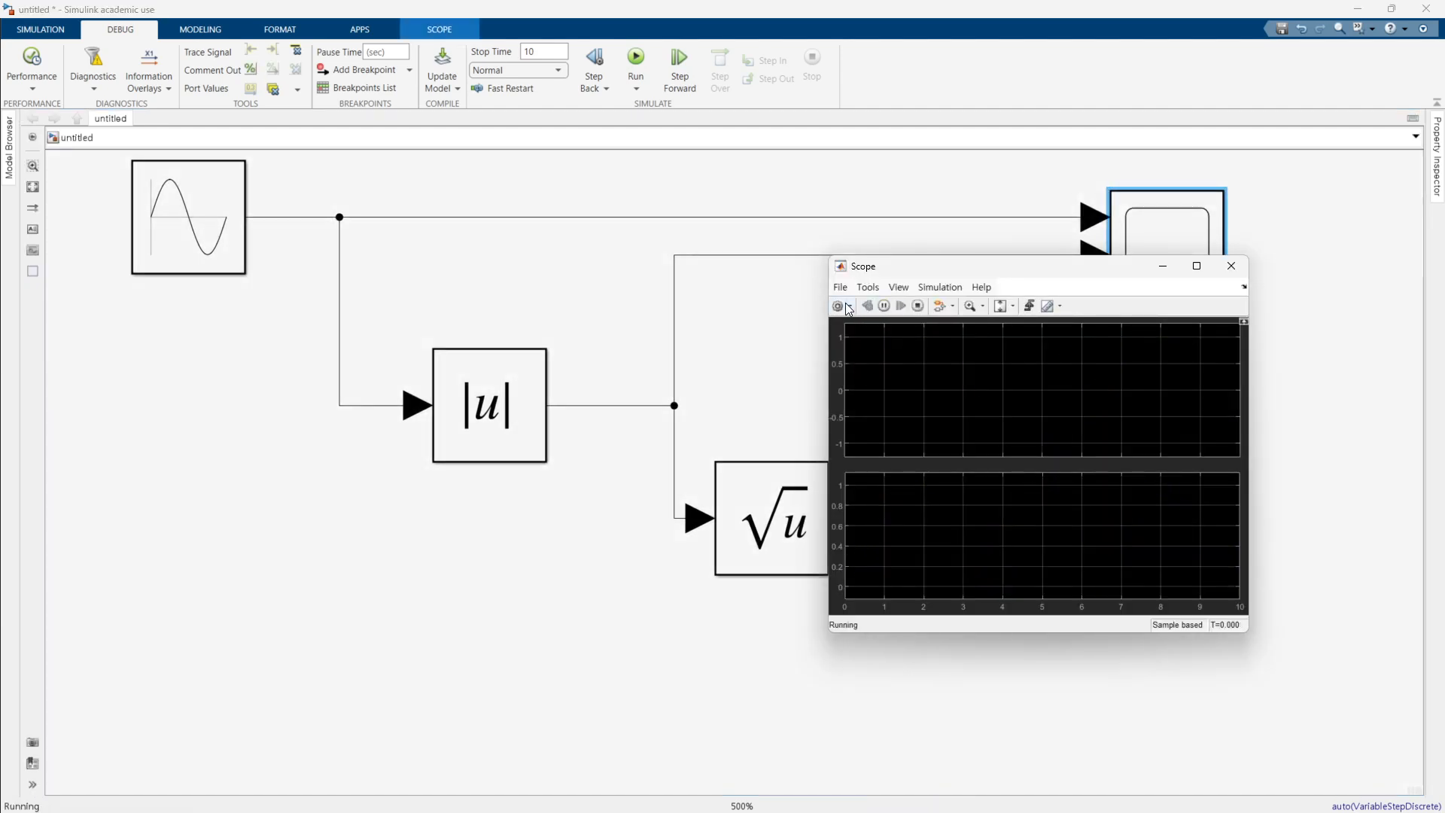
# Set the Scope layout to three stacked plots and enlarge the Scope window.
pyautogui.click(850, 306)
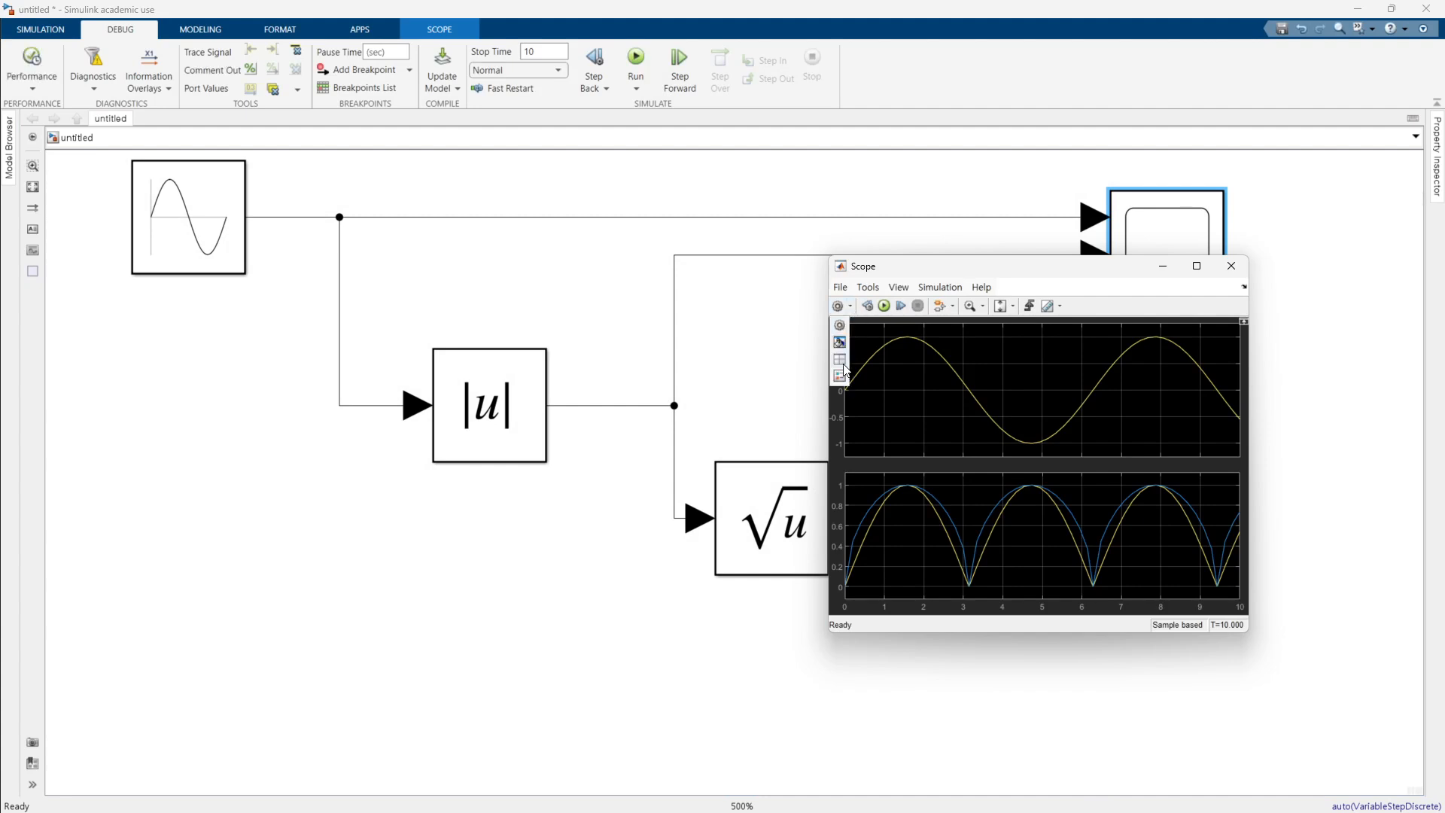
pyautogui.click(841, 364)
pyautogui.click(852, 407)
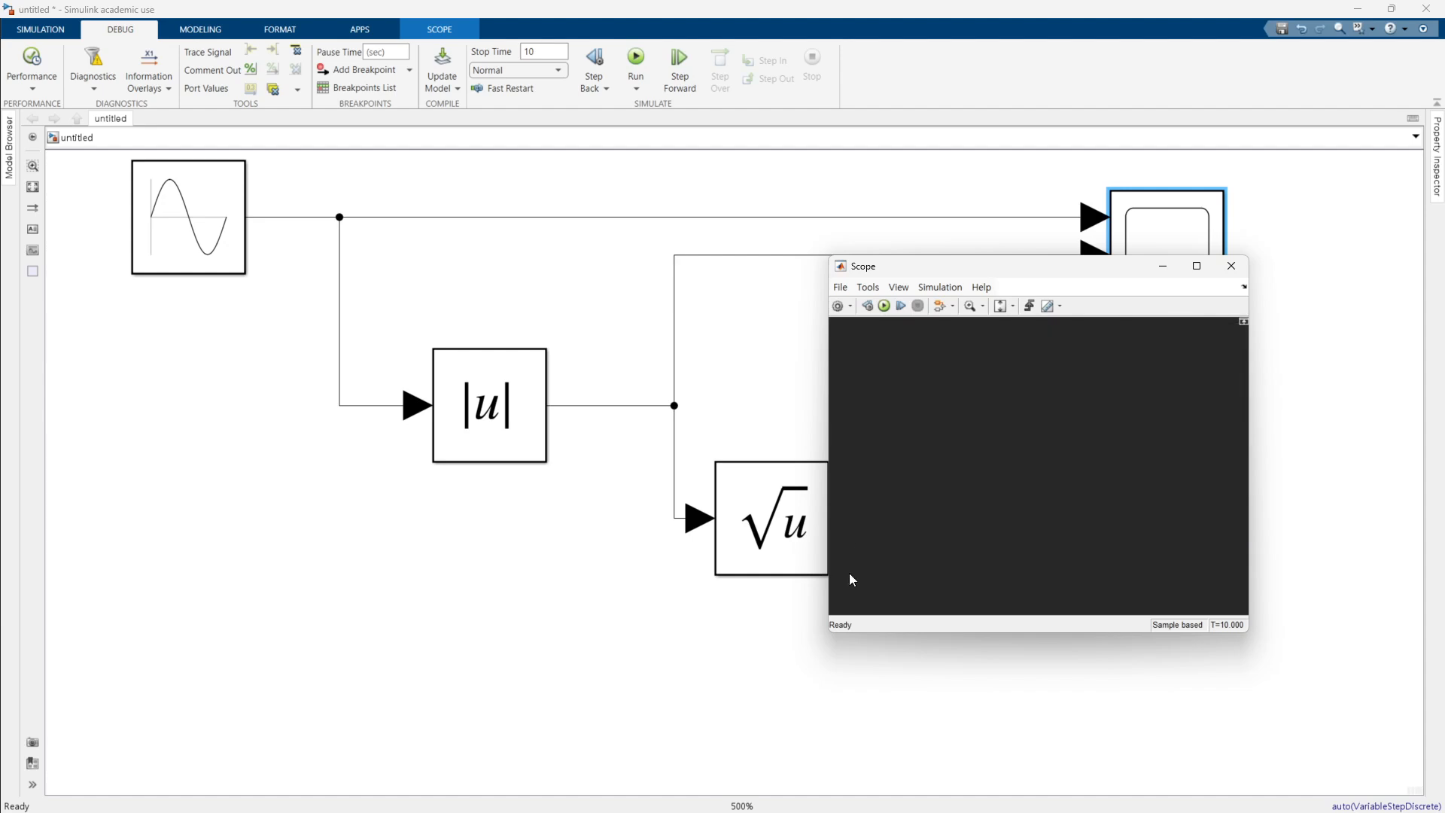
pyautogui.moveTo(1248, 633); pyautogui.dragTo(1408, 756)
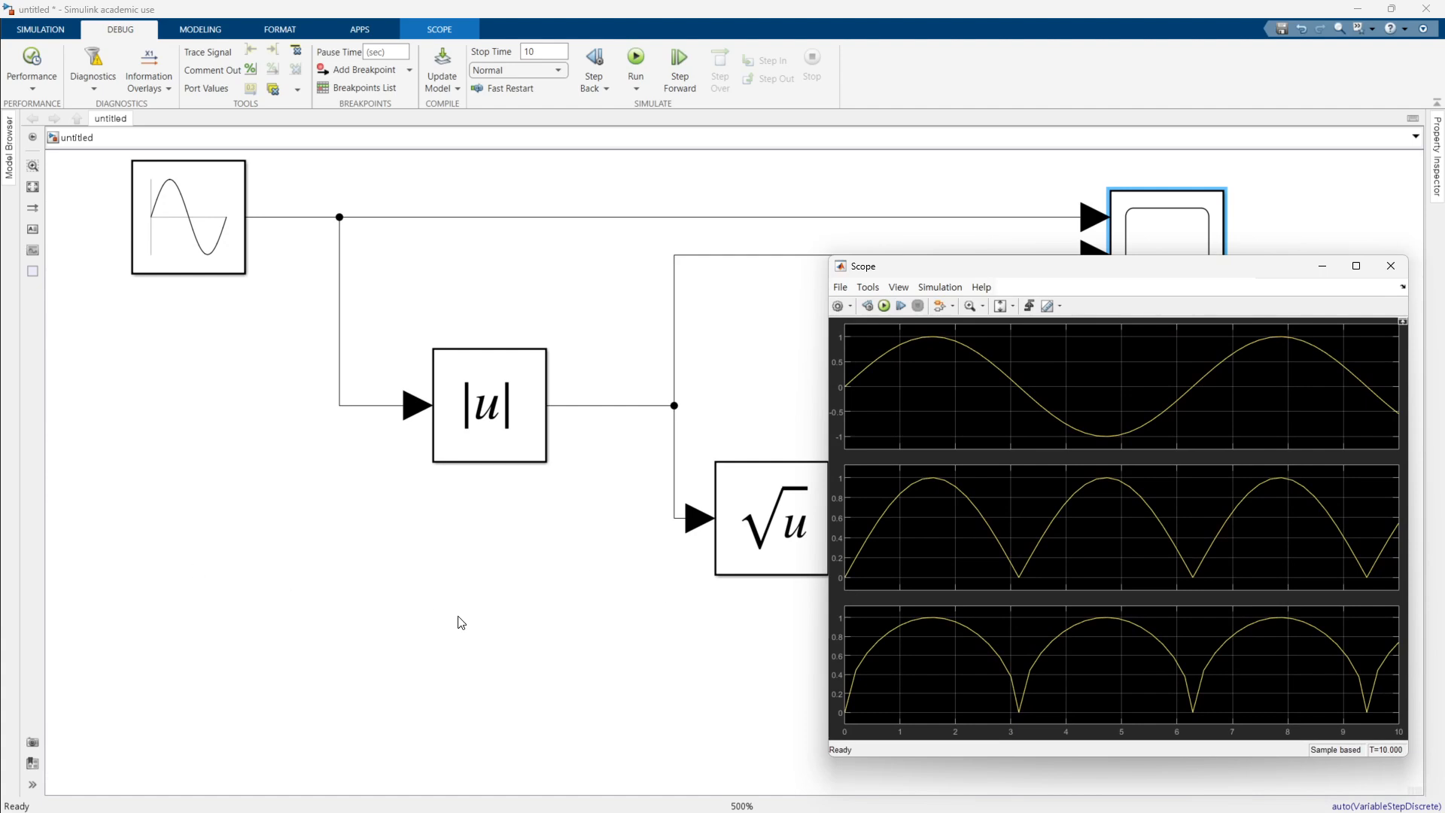
# Delete all blocks and signal lines from the model canvas.
pyautogui.click(531, 644)
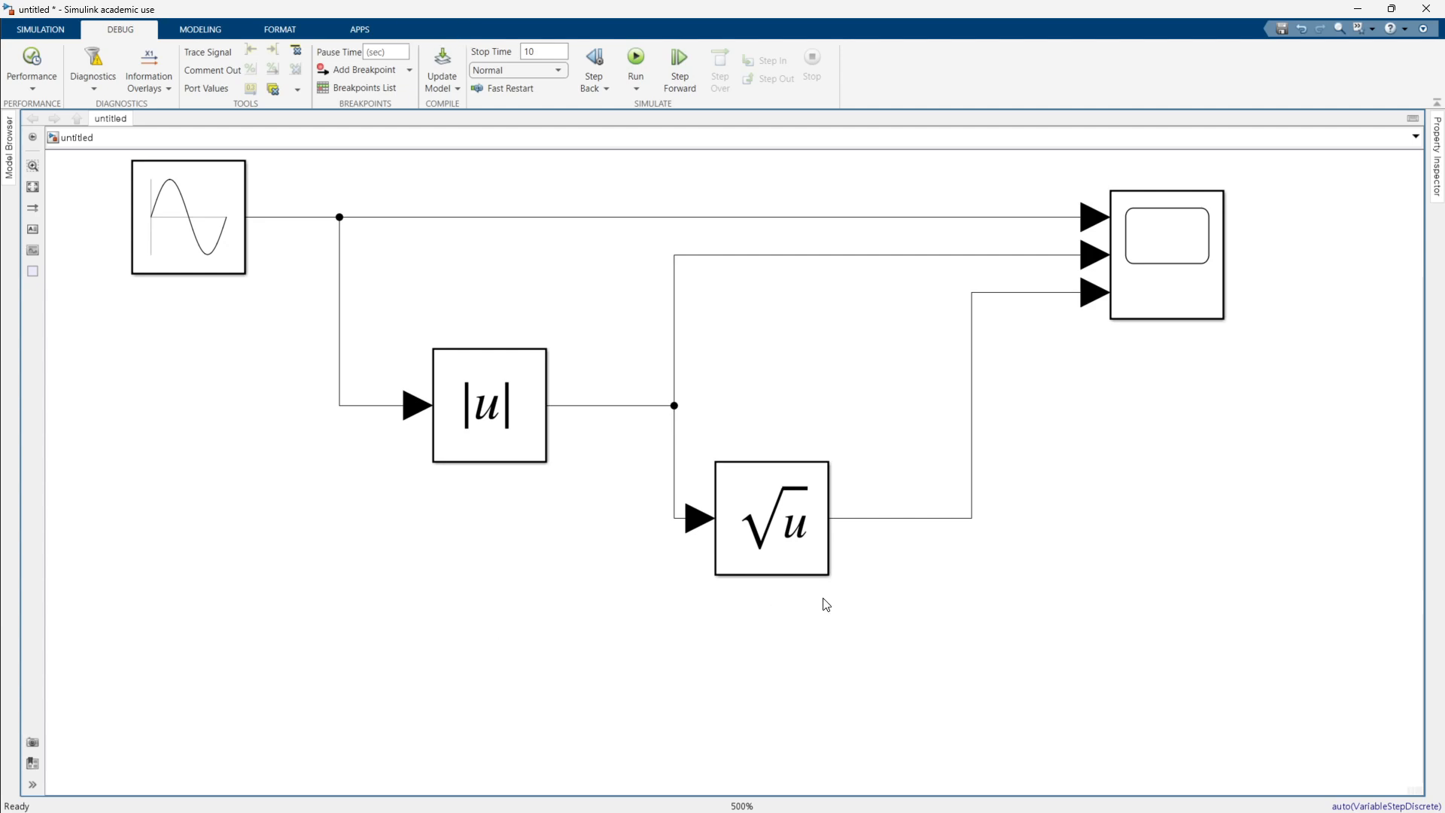
pyautogui.moveTo(1194, 603); pyautogui.dragTo(179, 187)
pyautogui.press('Delete')
# Insert a MinMax block on the empty canvas.
pyautogui.doubleClick(479, 267)
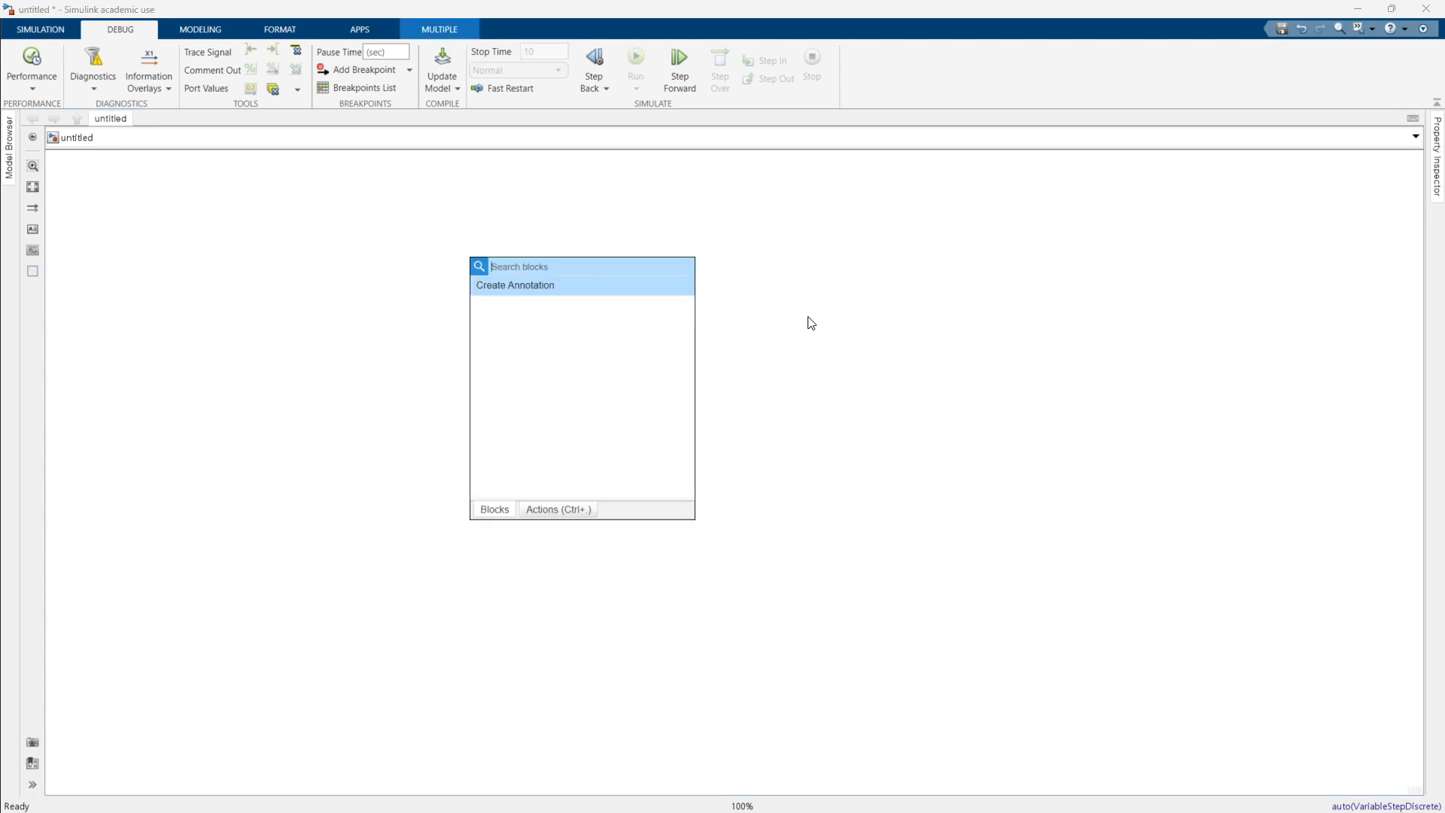
pyautogui.write('minma')
pyautogui.press('Return')
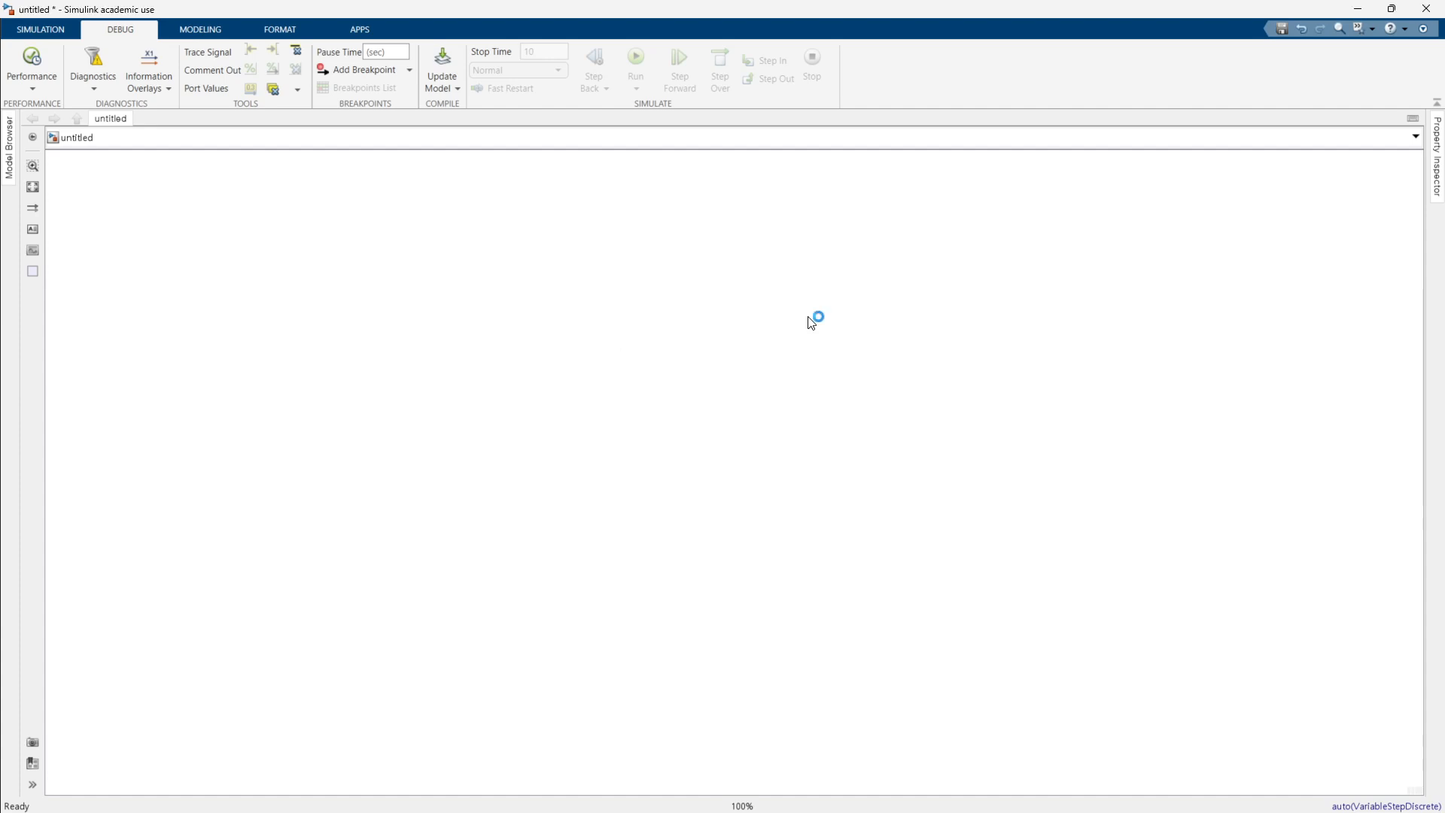
pyautogui.scroll(6, 442, 268)
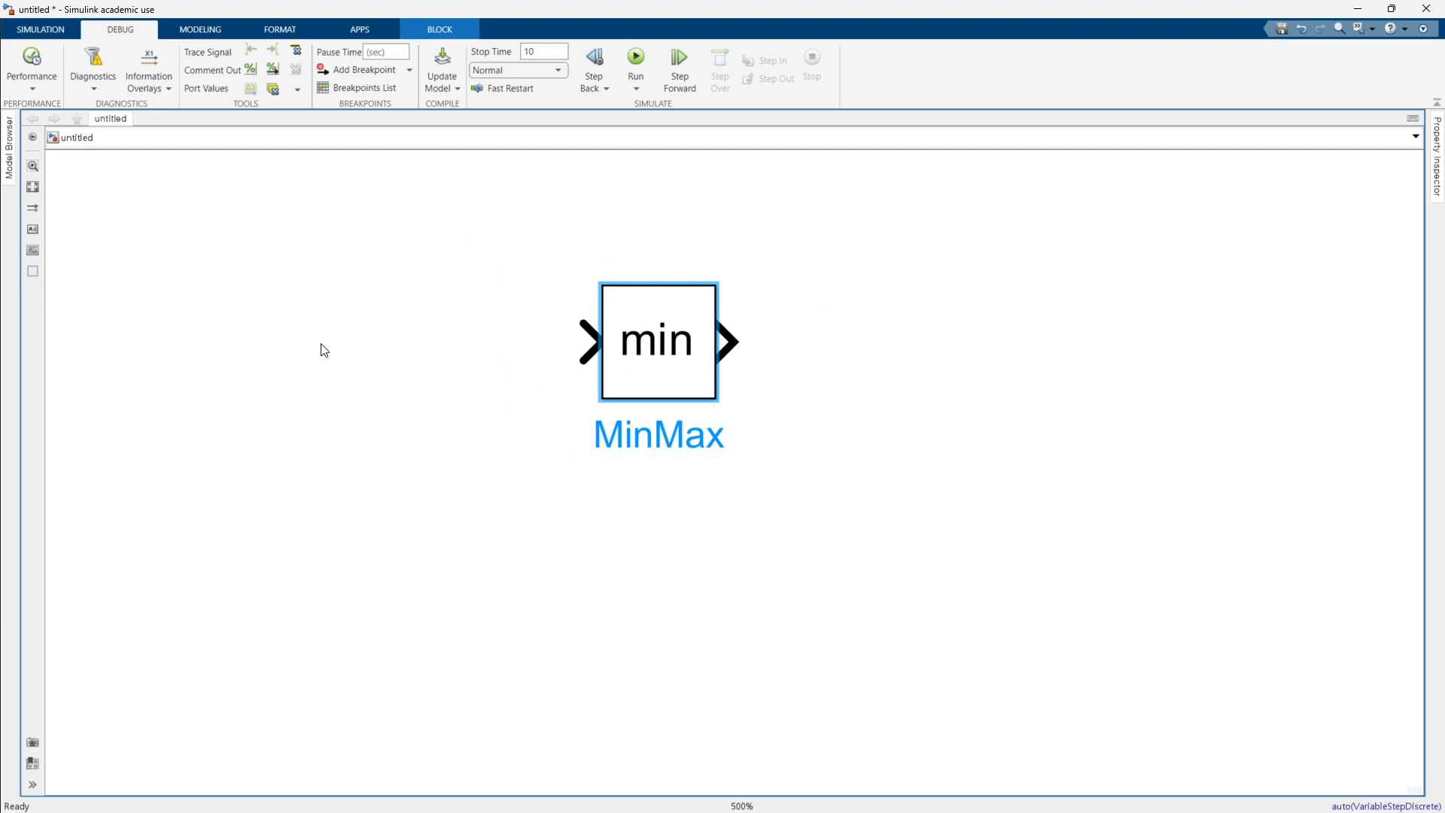
# Insert a Random Integer Generator block before the MinMax block and connect its output to the MinMax input.
pyautogui.doubleClick(236, 345)
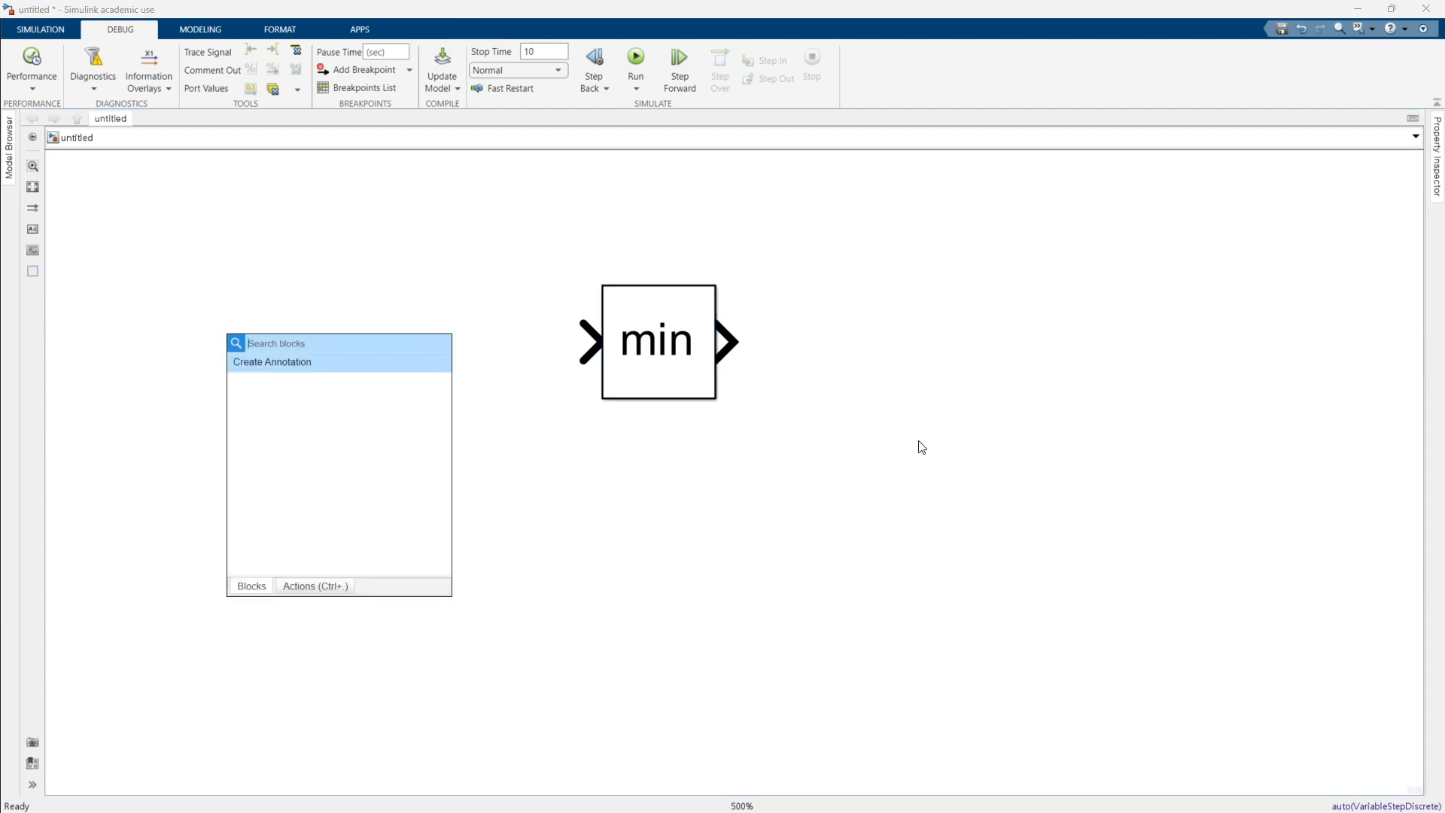
pyautogui.write('rand')
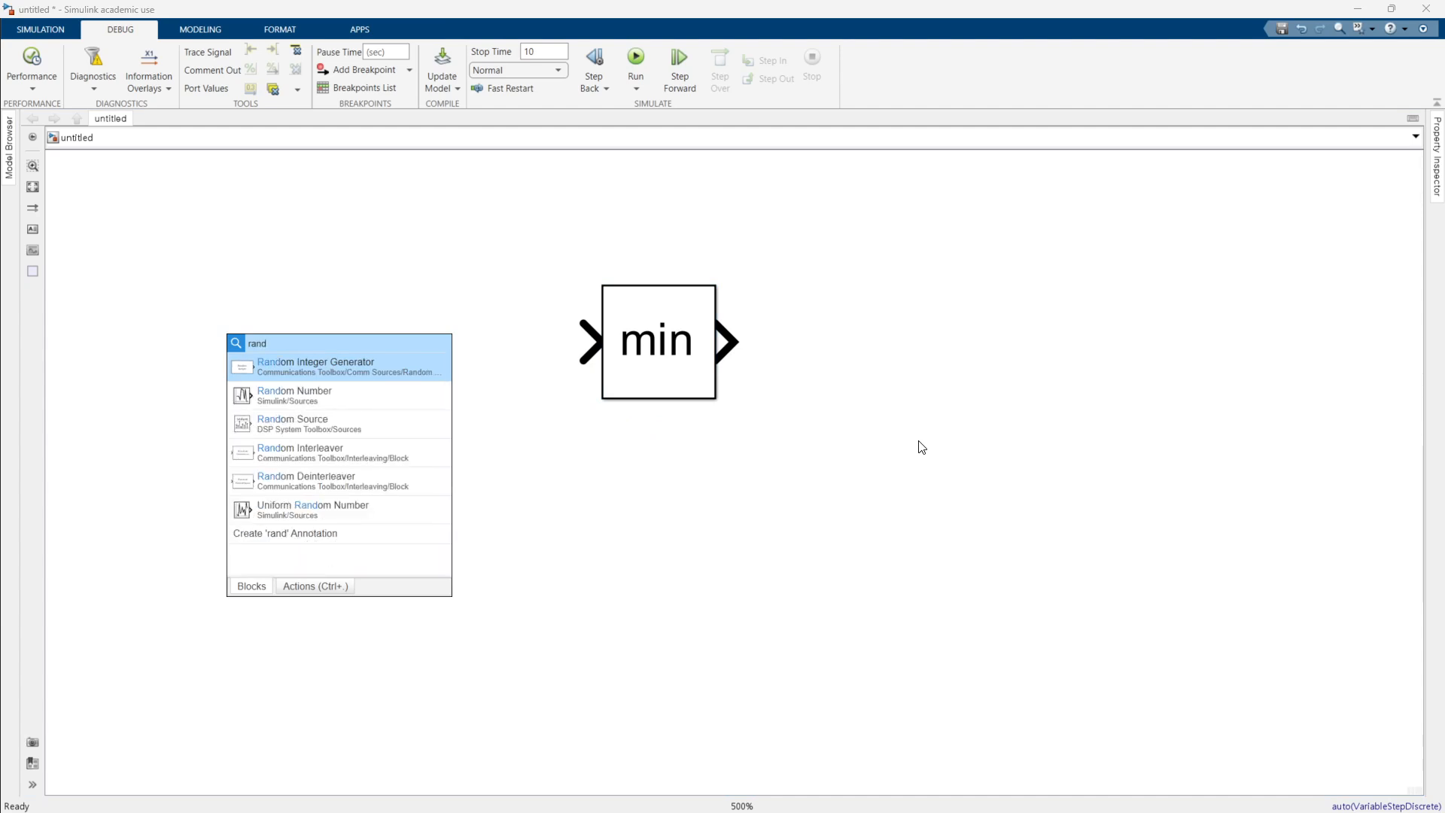
pyautogui.press('Return')
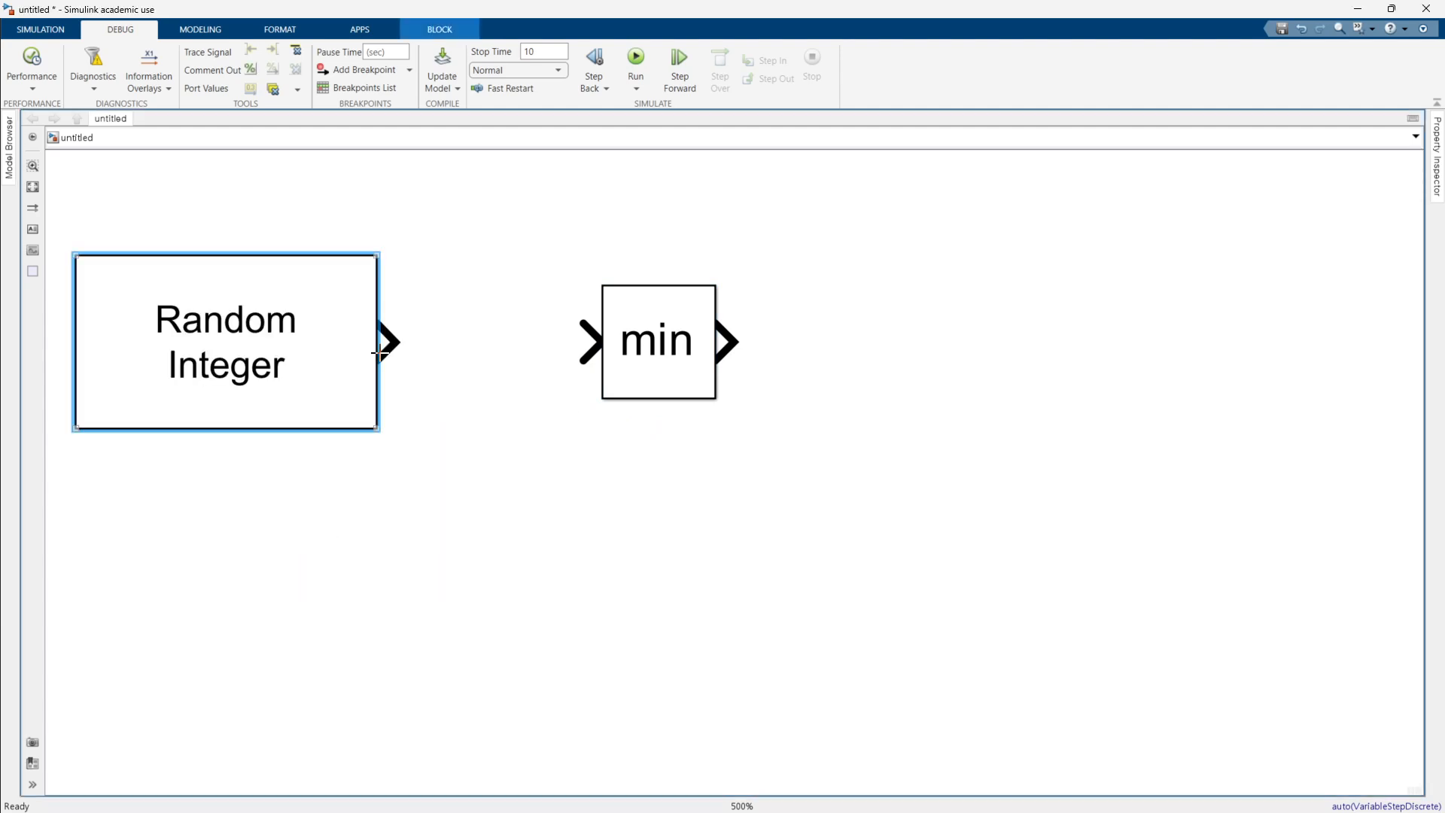
pyautogui.moveTo(378, 343); pyautogui.dragTo(591, 343)
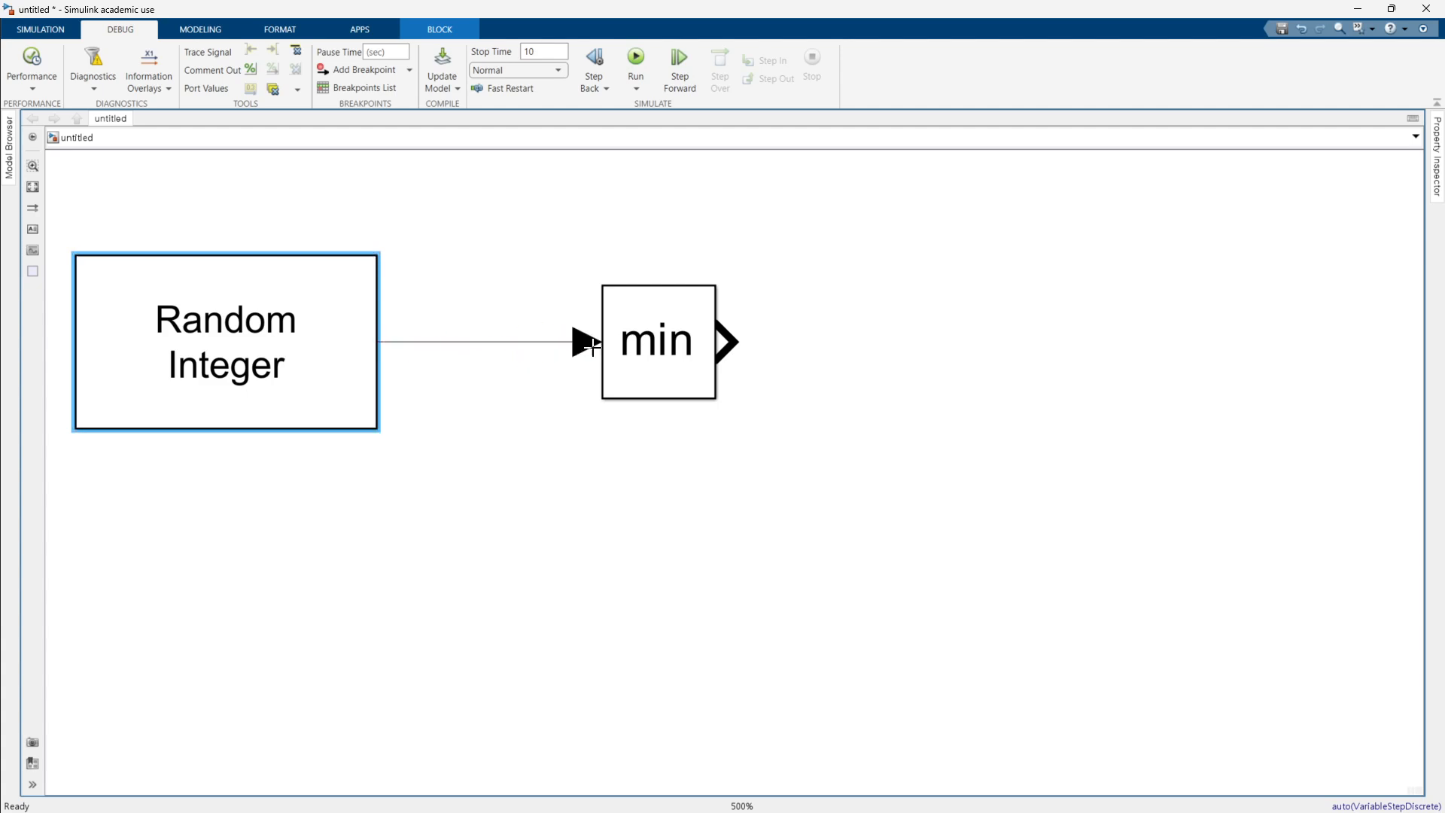
# Configure the Random Integer Generator with a set size of 100 and 10 samples per frame.
pyautogui.doubleClick(334, 383)
pyautogui.doubleClick(539, 383)
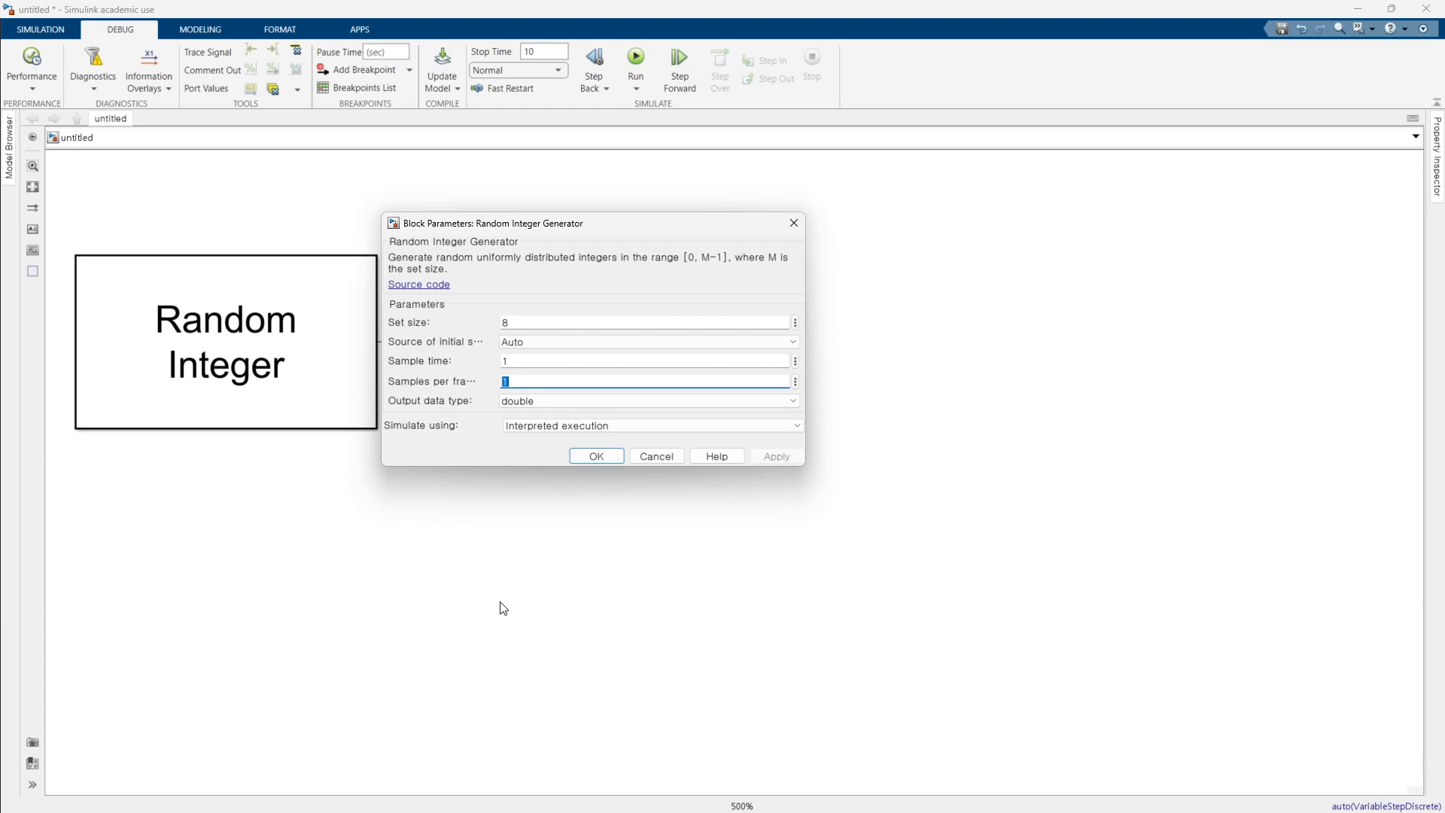
pyautogui.write('1')
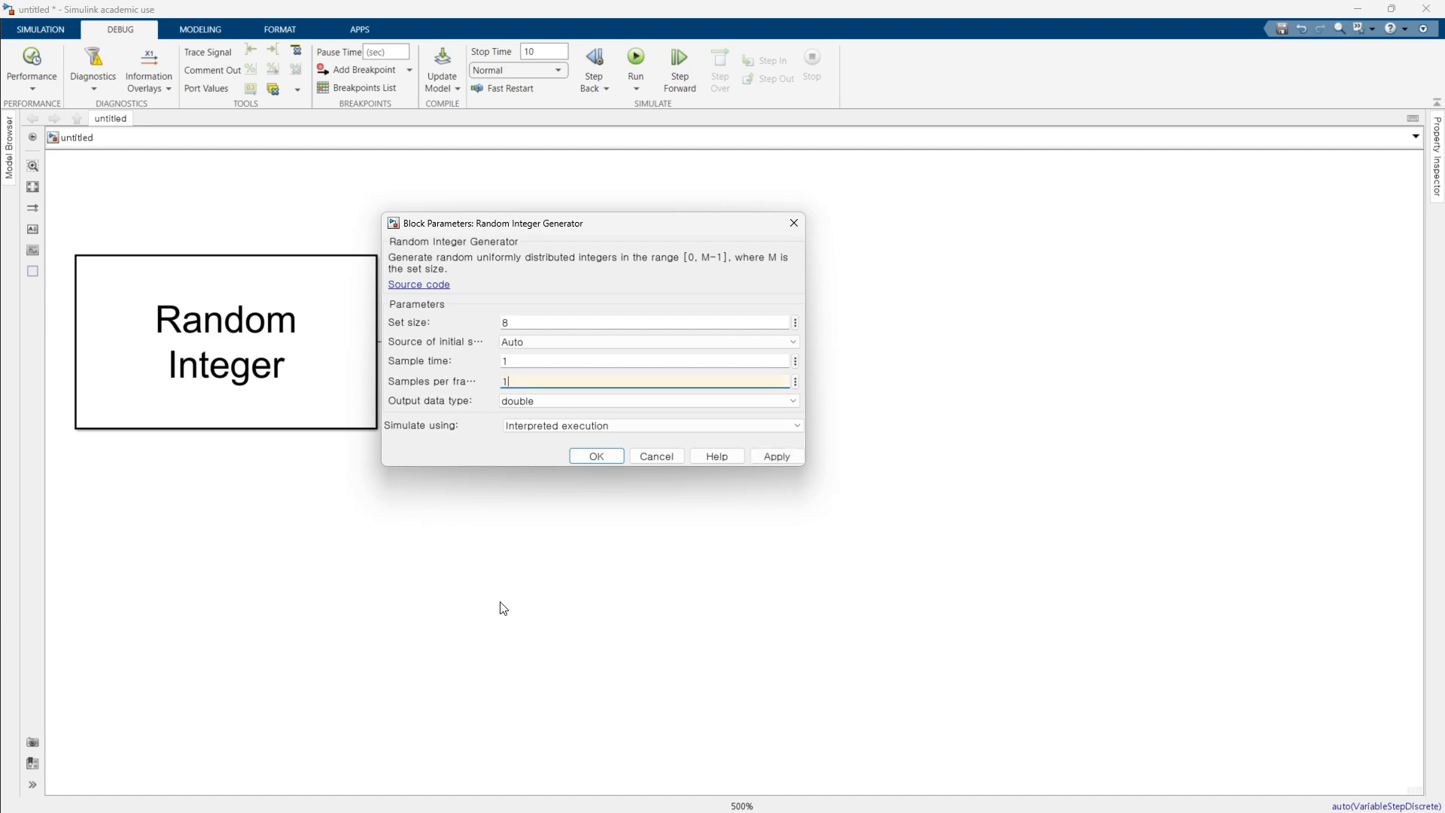
pyautogui.doubleClick(516, 321)
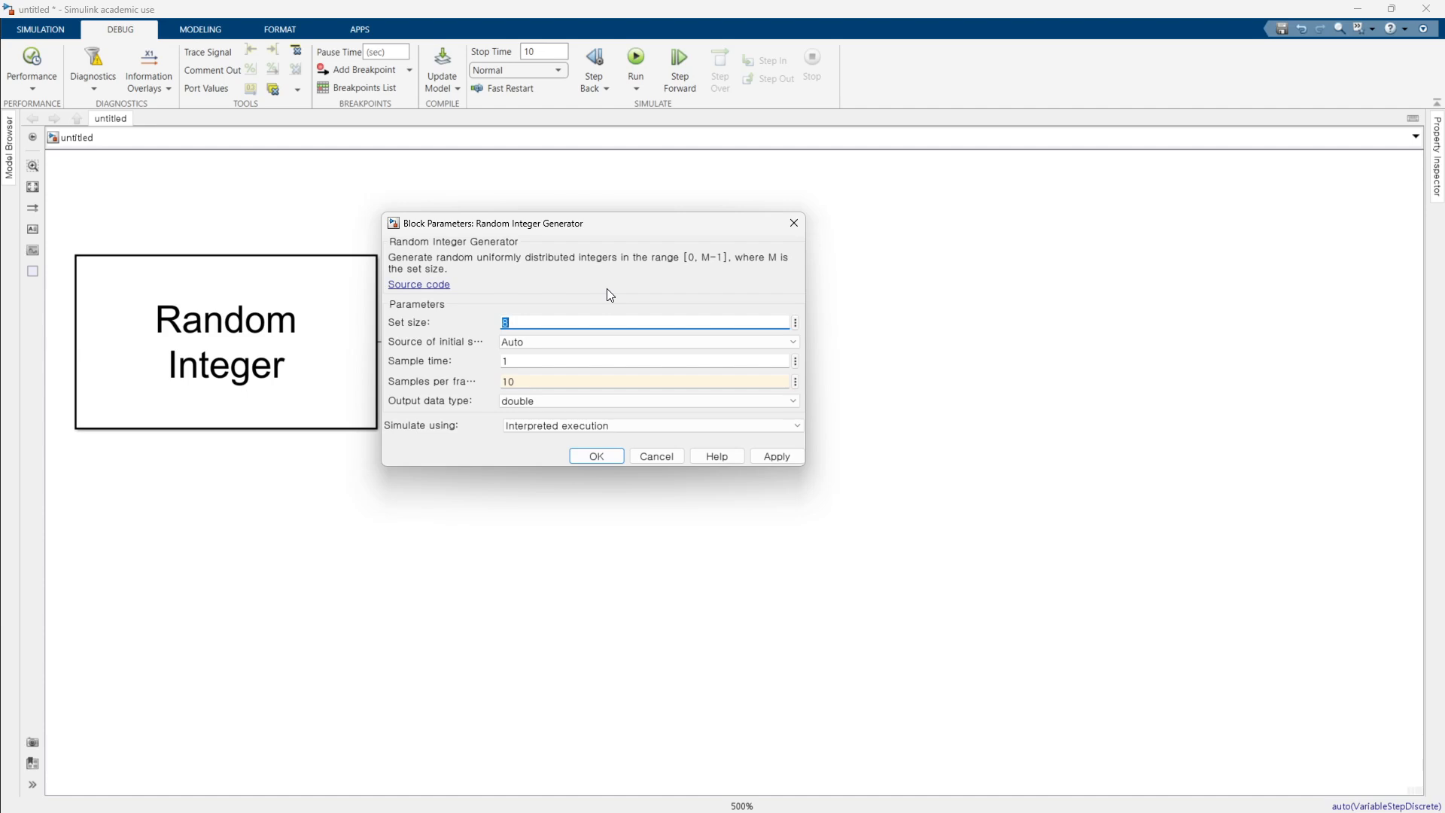
pyautogui.write('100')
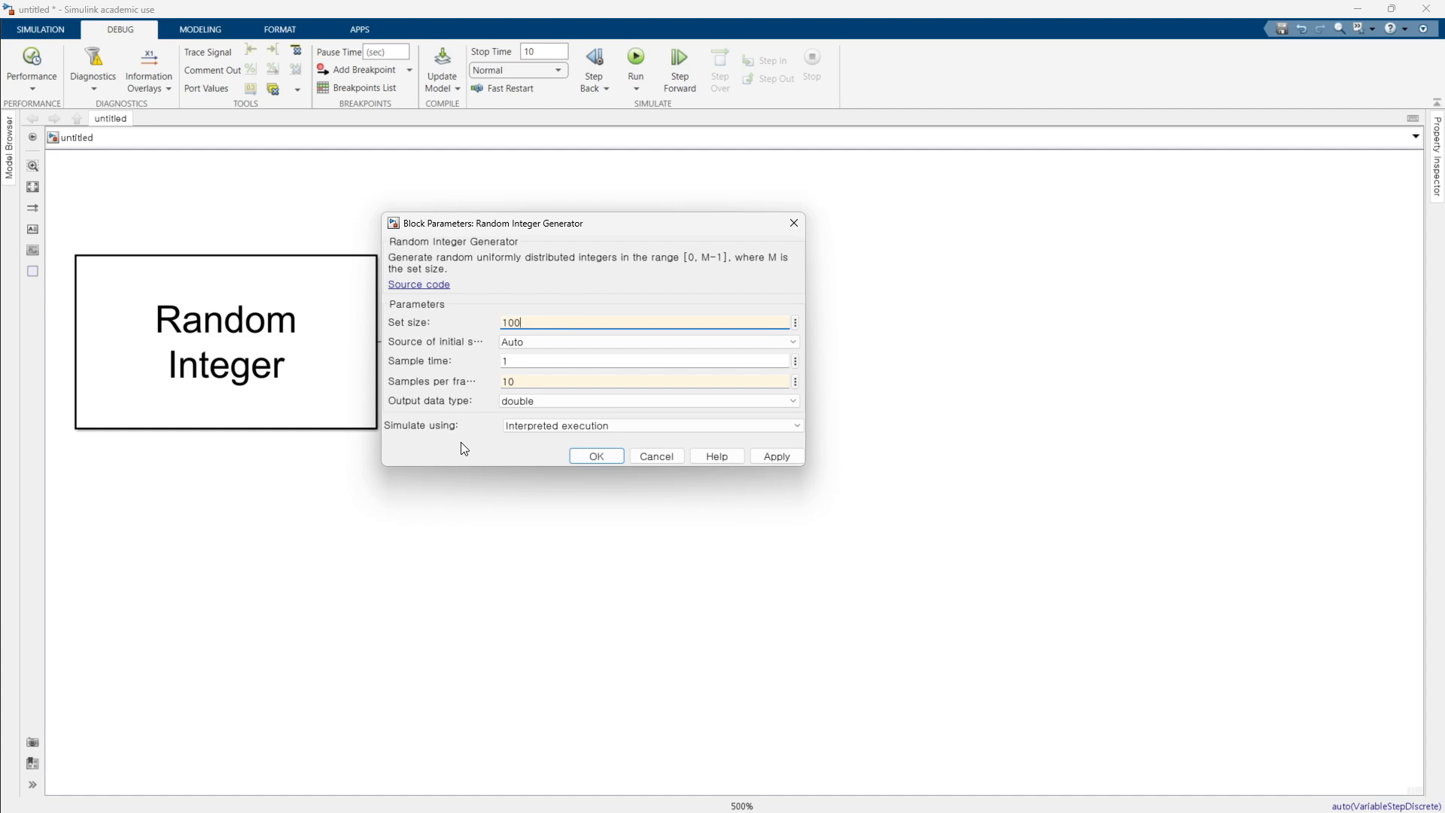
pyautogui.click(596, 457)
# Shift the MinMax block farther from the generator and add a Display block connected to its output.
pyautogui.click(640, 381)
pyautogui.moveTo(640, 382); pyautogui.dragTo(696, 383)
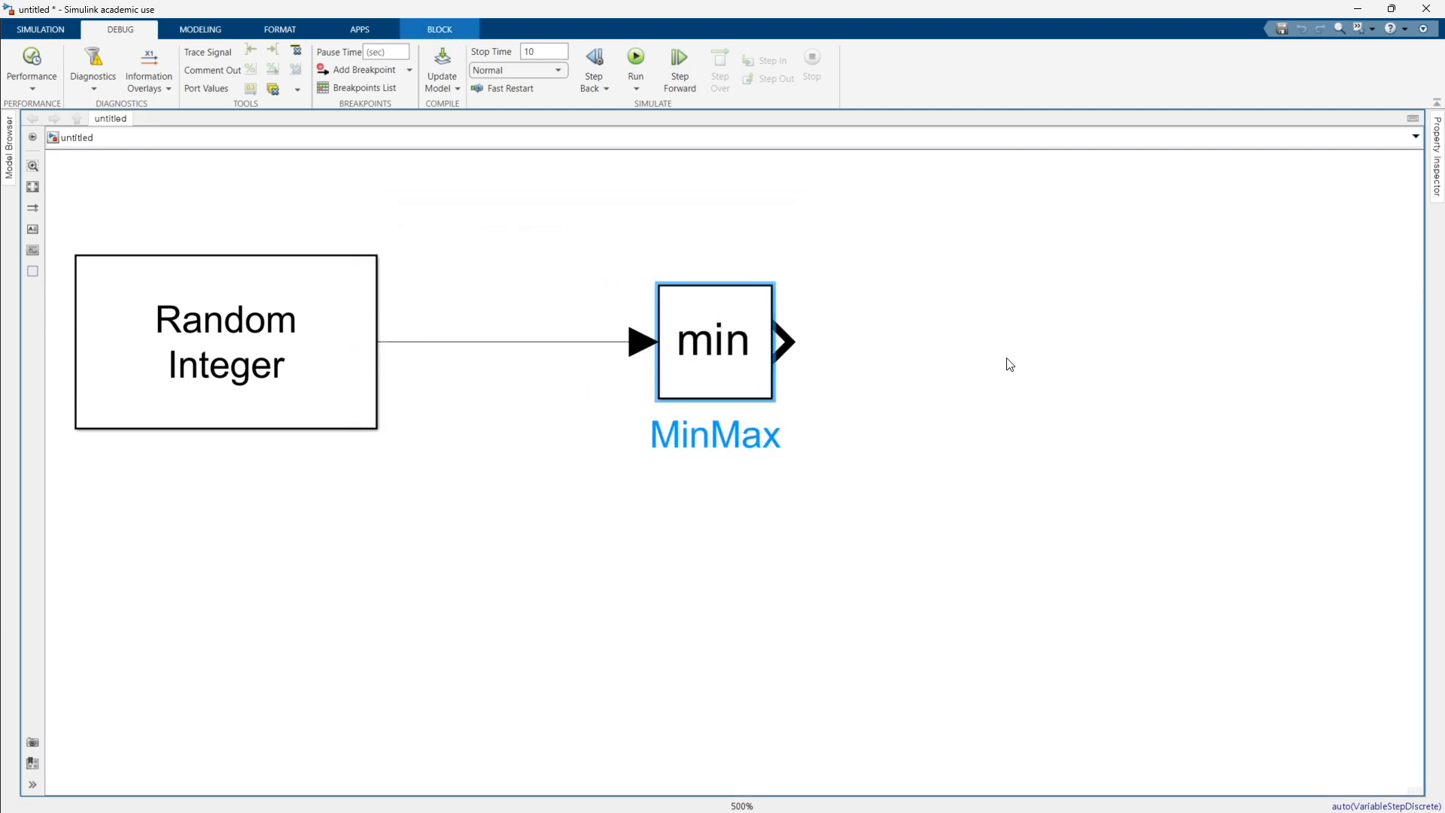
pyautogui.doubleClick(1036, 350)
pyautogui.write('display')
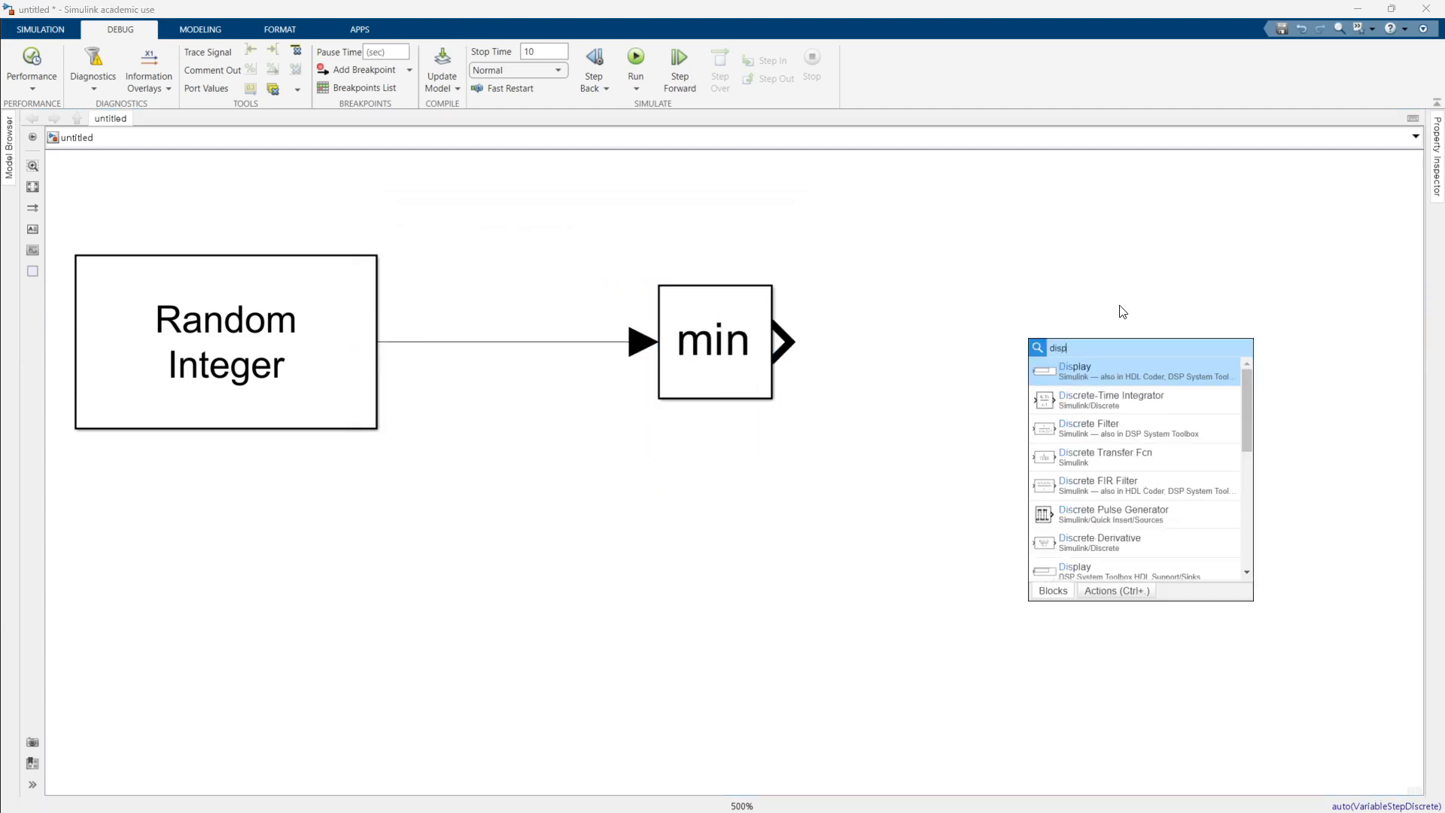
pyautogui.press('Return')
pyautogui.moveTo(1123, 312); pyautogui.dragTo(1245, 328)
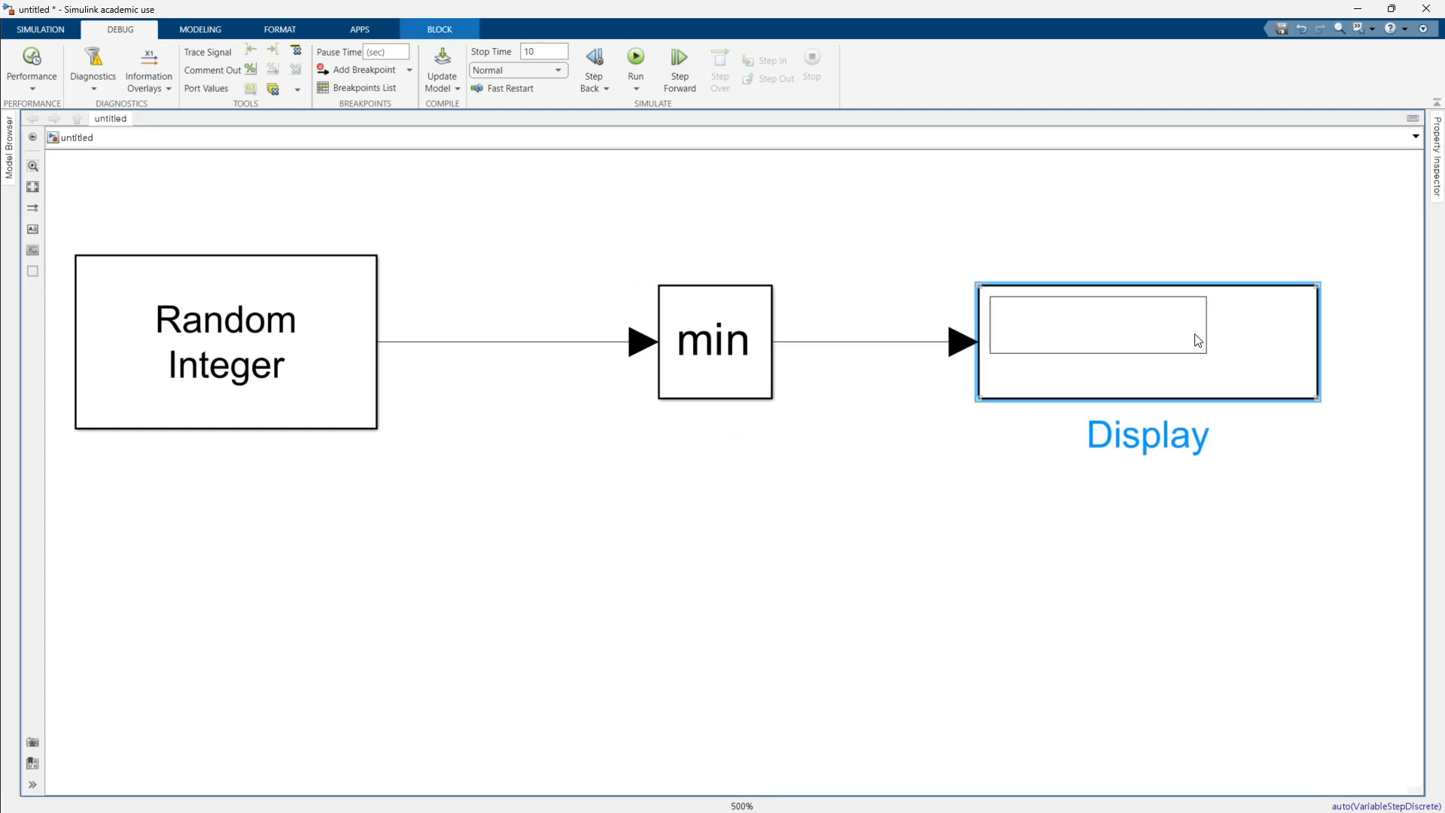
# Add a Scope block below the MinMax block and connect its input to the Random Integer Generator's output signal.
pyautogui.click(872, 347)
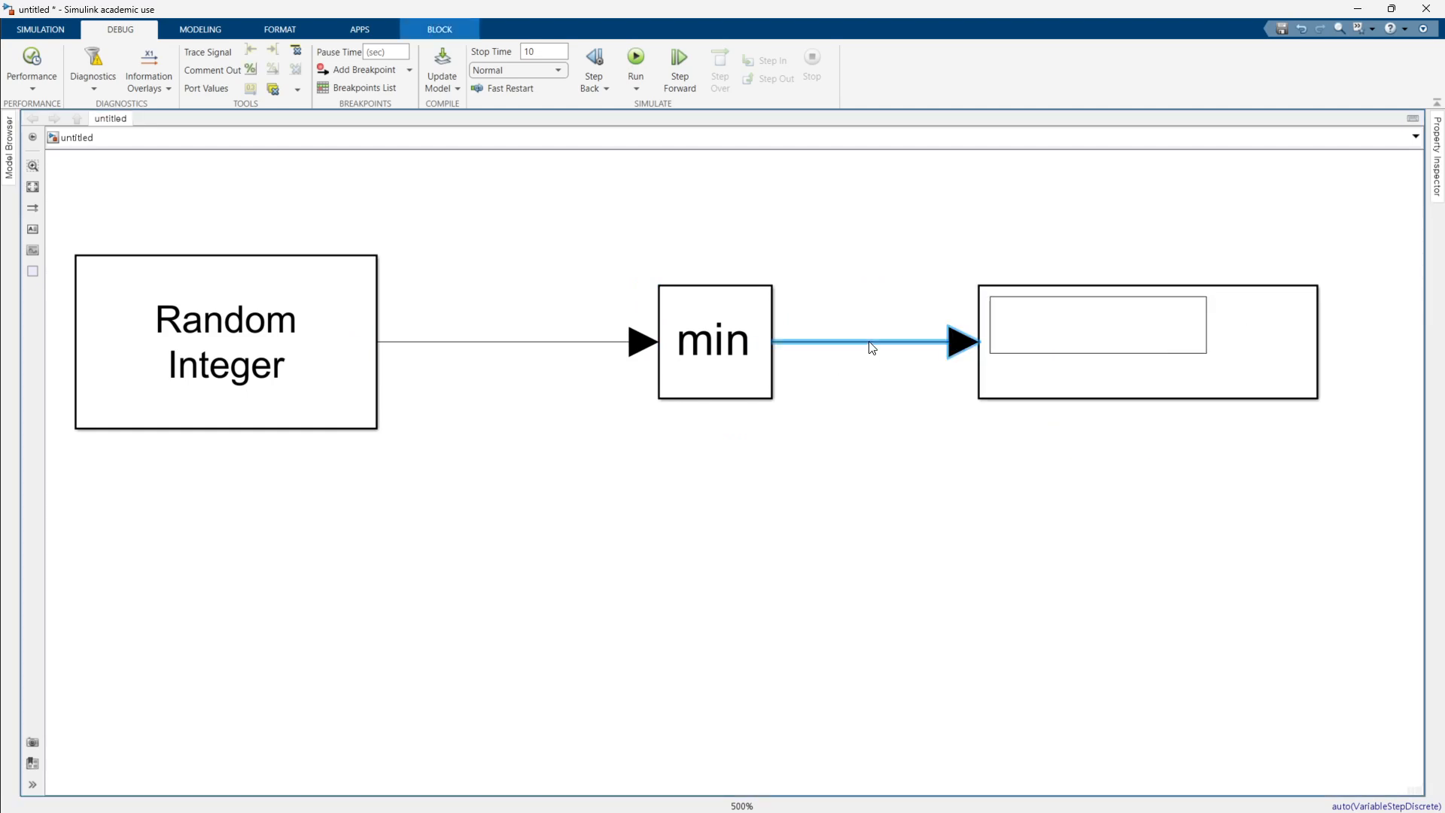
pyautogui.doubleClick(766, 571)
pyautogui.write('scope')
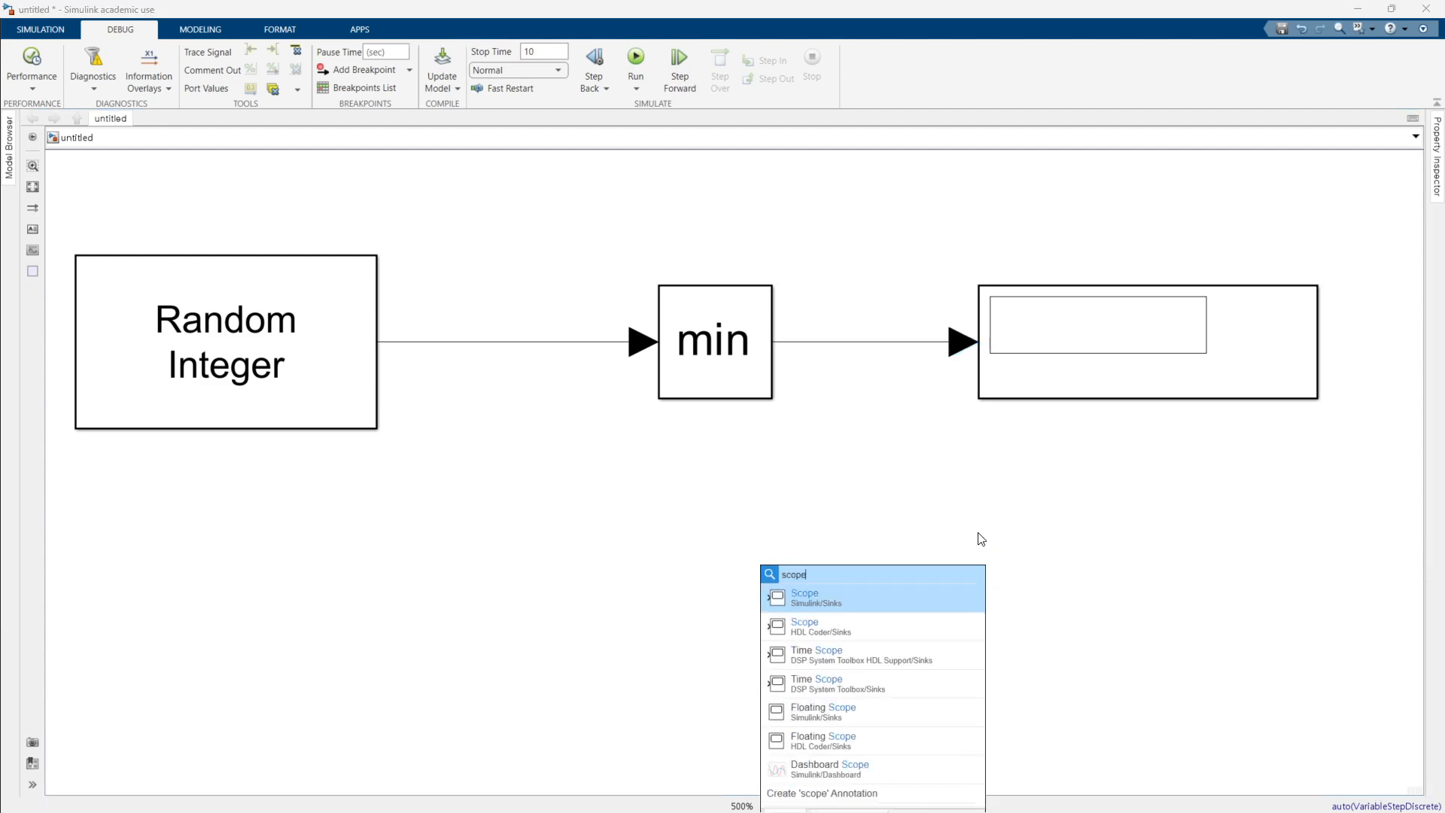
pyautogui.press('Return')
pyautogui.moveTo(682, 567); pyautogui.dragTo(556, 342)
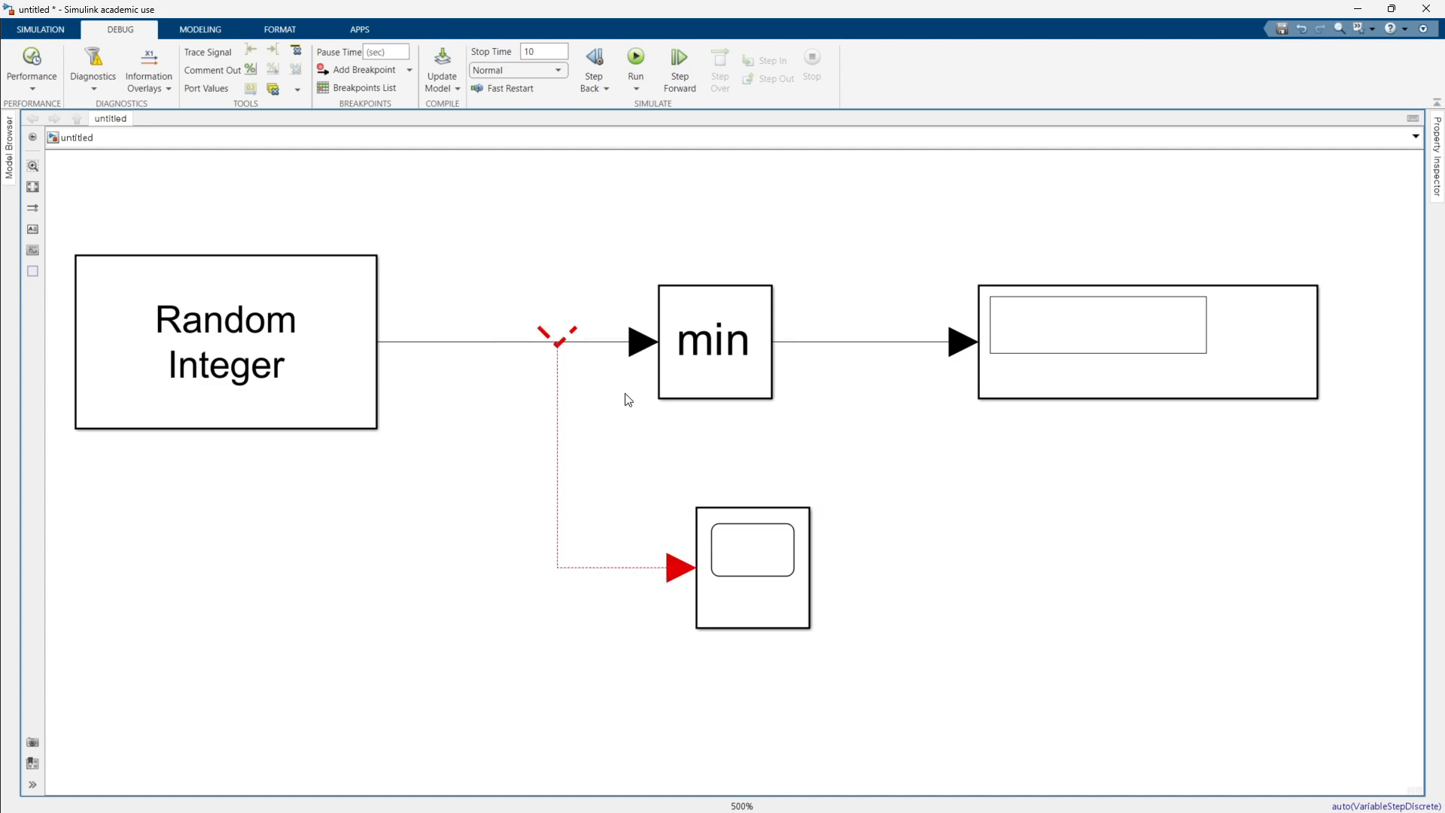
pyautogui.click(568, 347)
pyautogui.moveTo(745, 585); pyautogui.dragTo(716, 565)
# Review the sample time and samples per frame in the Random Integer Generator's parameters.
pyautogui.doubleClick(539, 49)
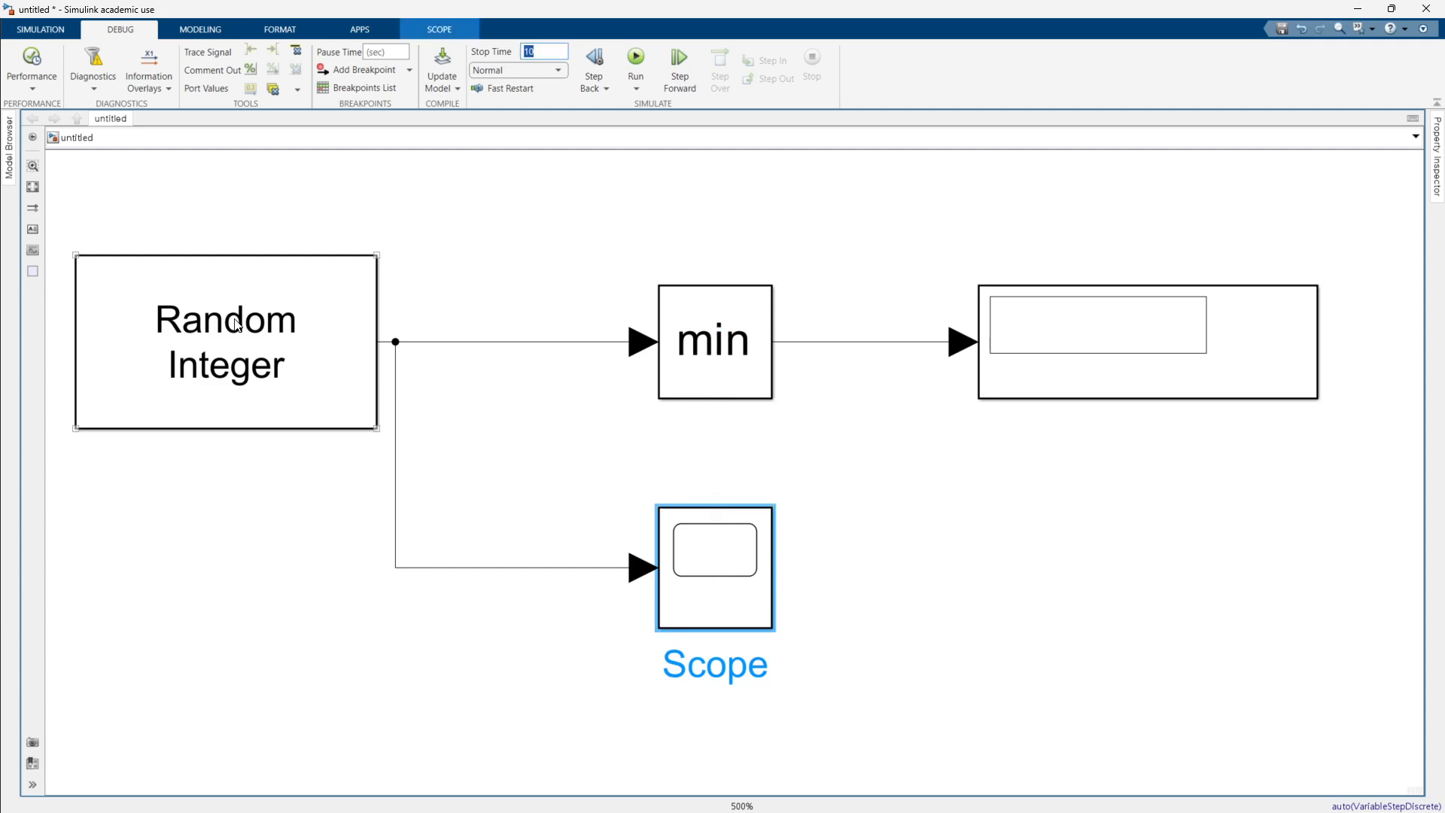
pyautogui.doubleClick(313, 335)
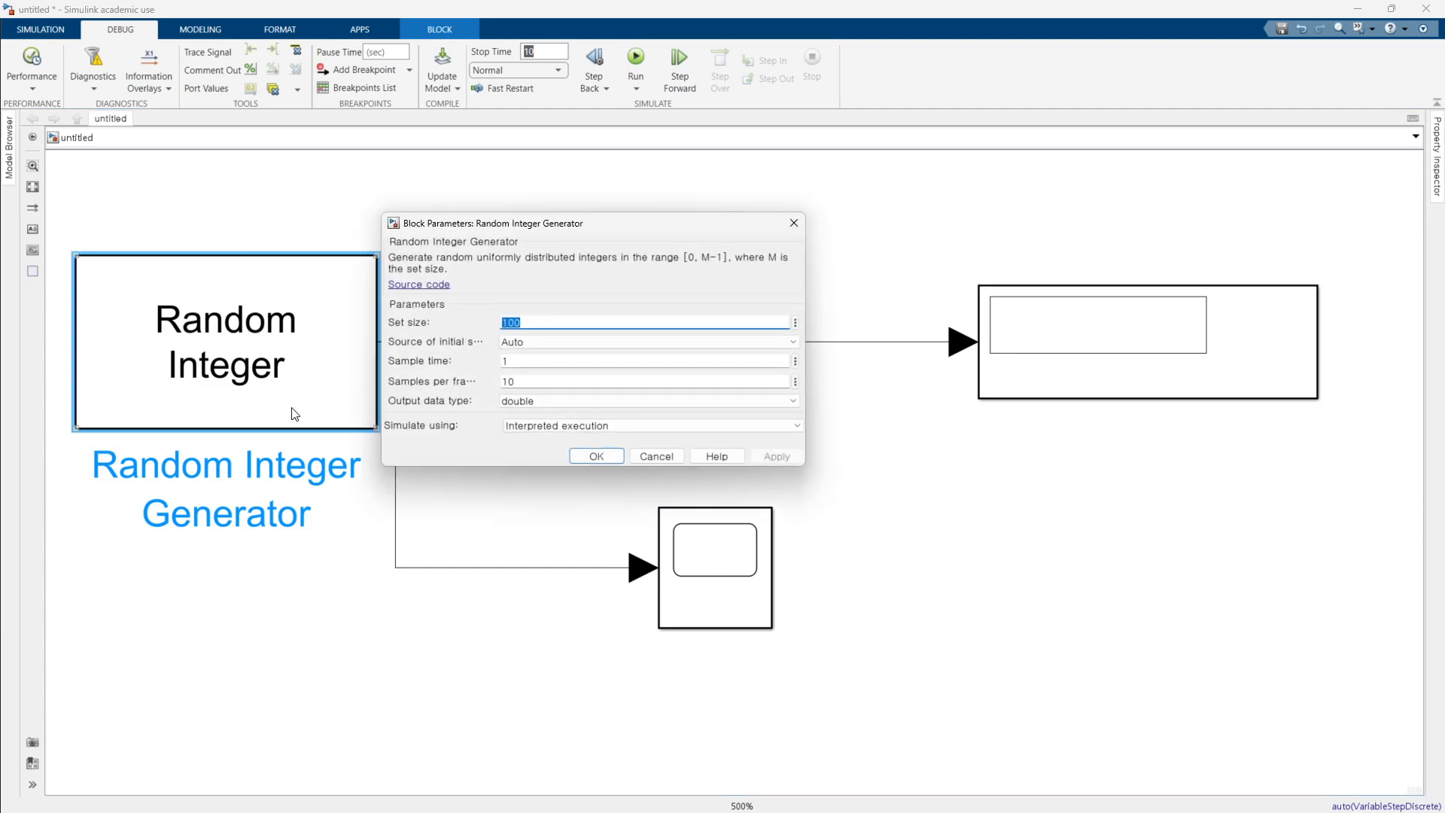
pyautogui.doubleClick(517, 384)
pyautogui.click(617, 384)
pyautogui.doubleClick(578, 357)
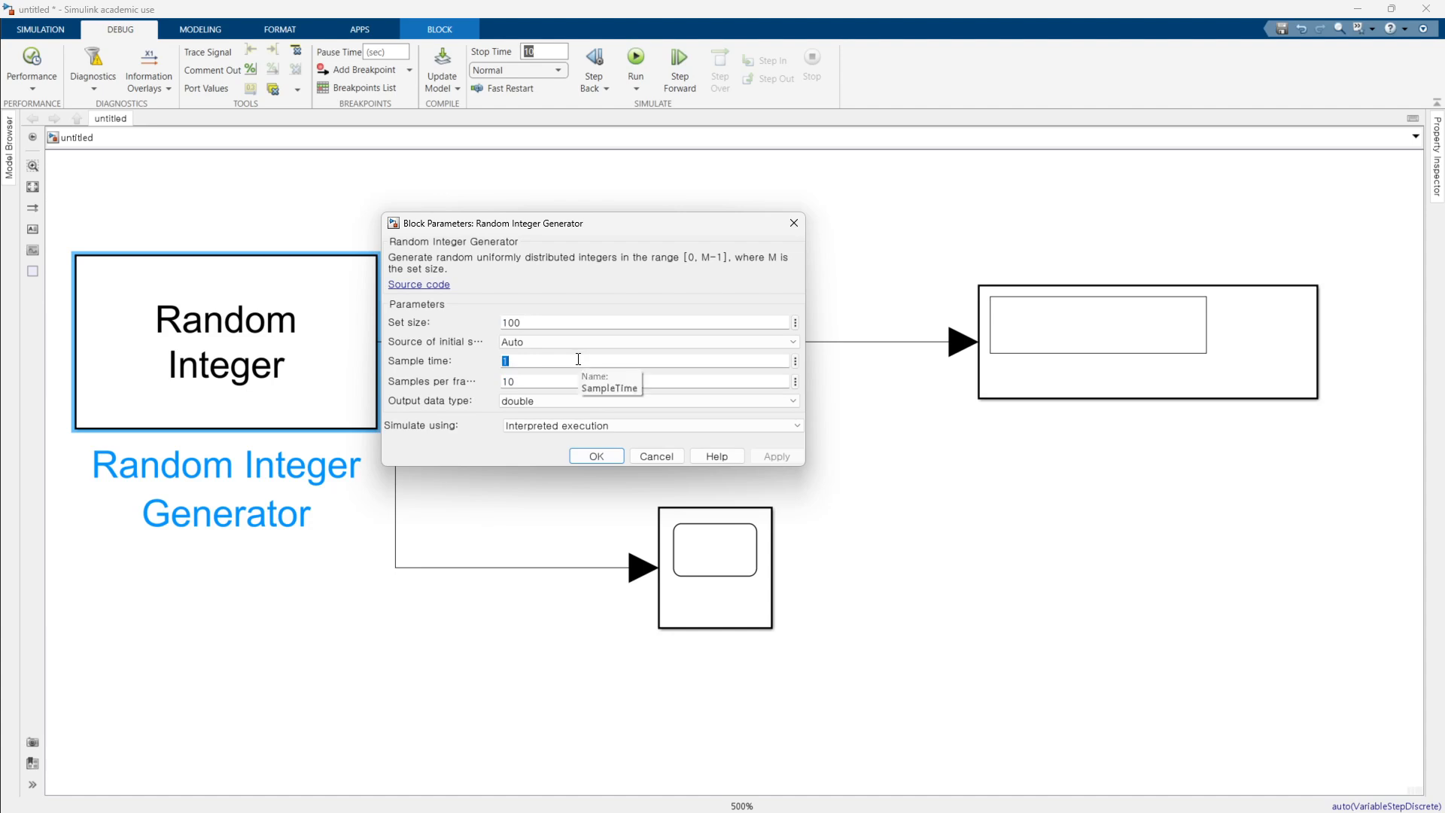
pyautogui.doubleClick(543, 381)
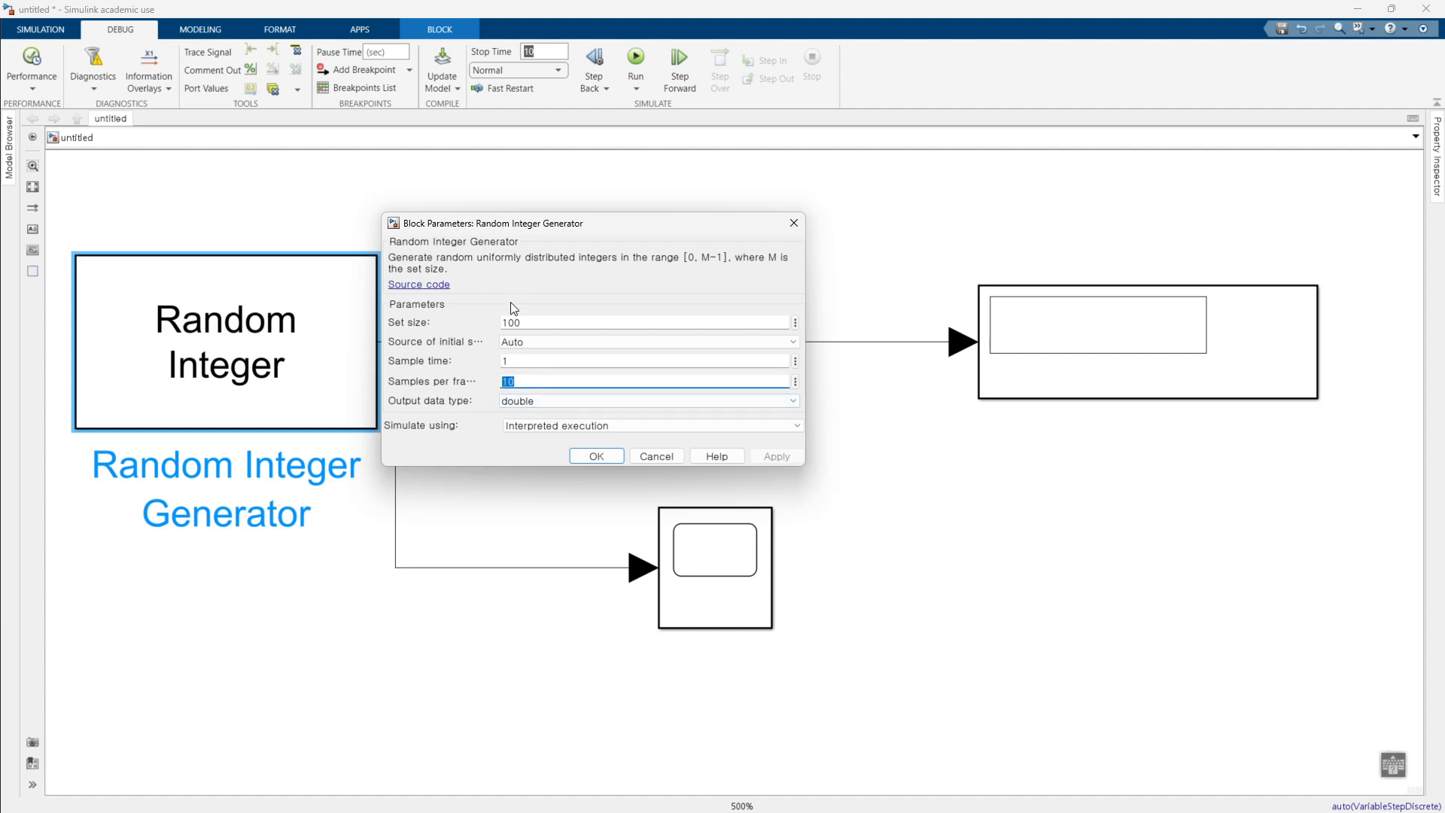
pyautogui.click(541, 50)
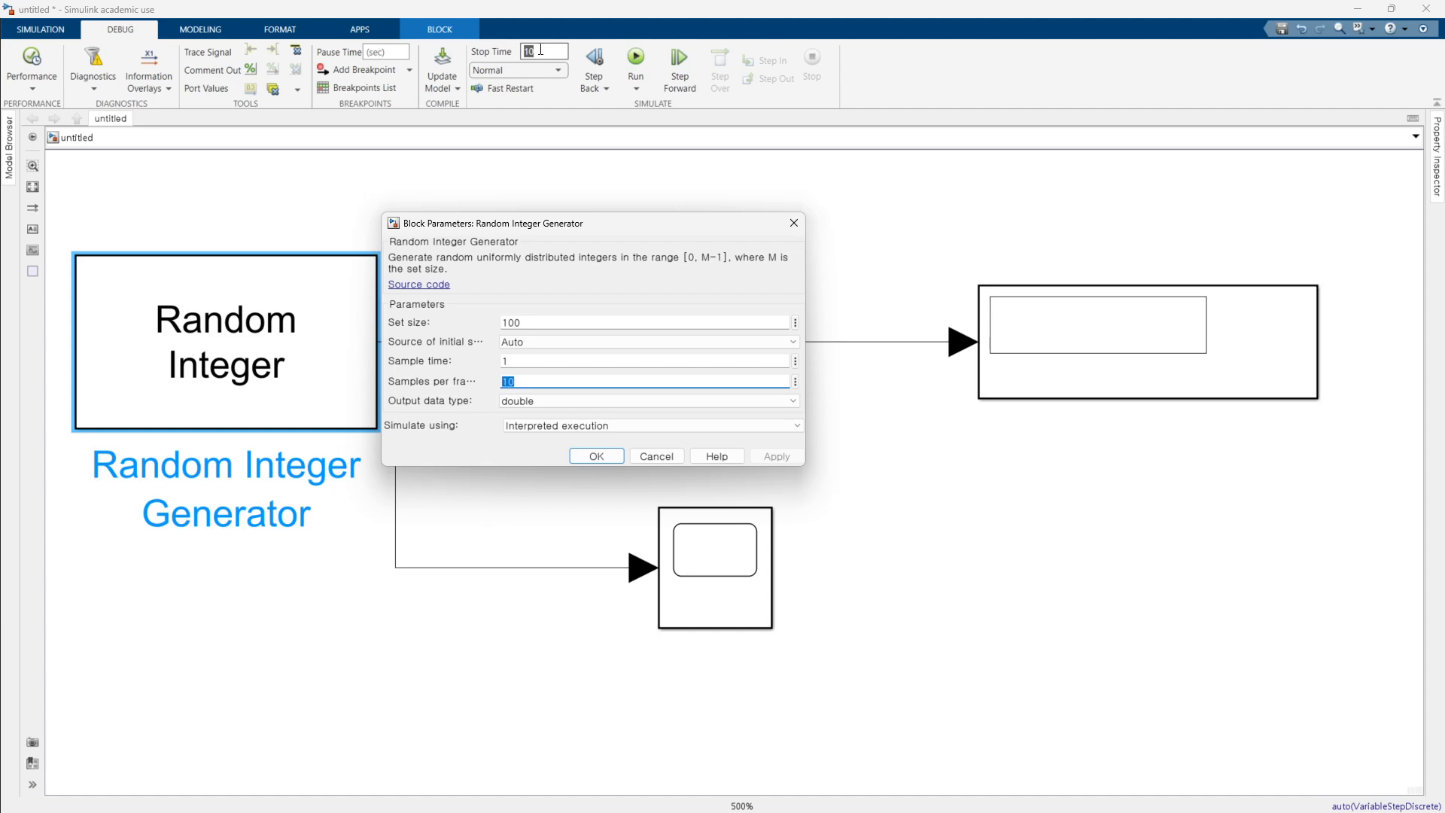
pyautogui.click(594, 456)
# Set the simulation stop time to 1 and run the simulation with the Scope window open and enlarged.
pyautogui.click(549, 55)
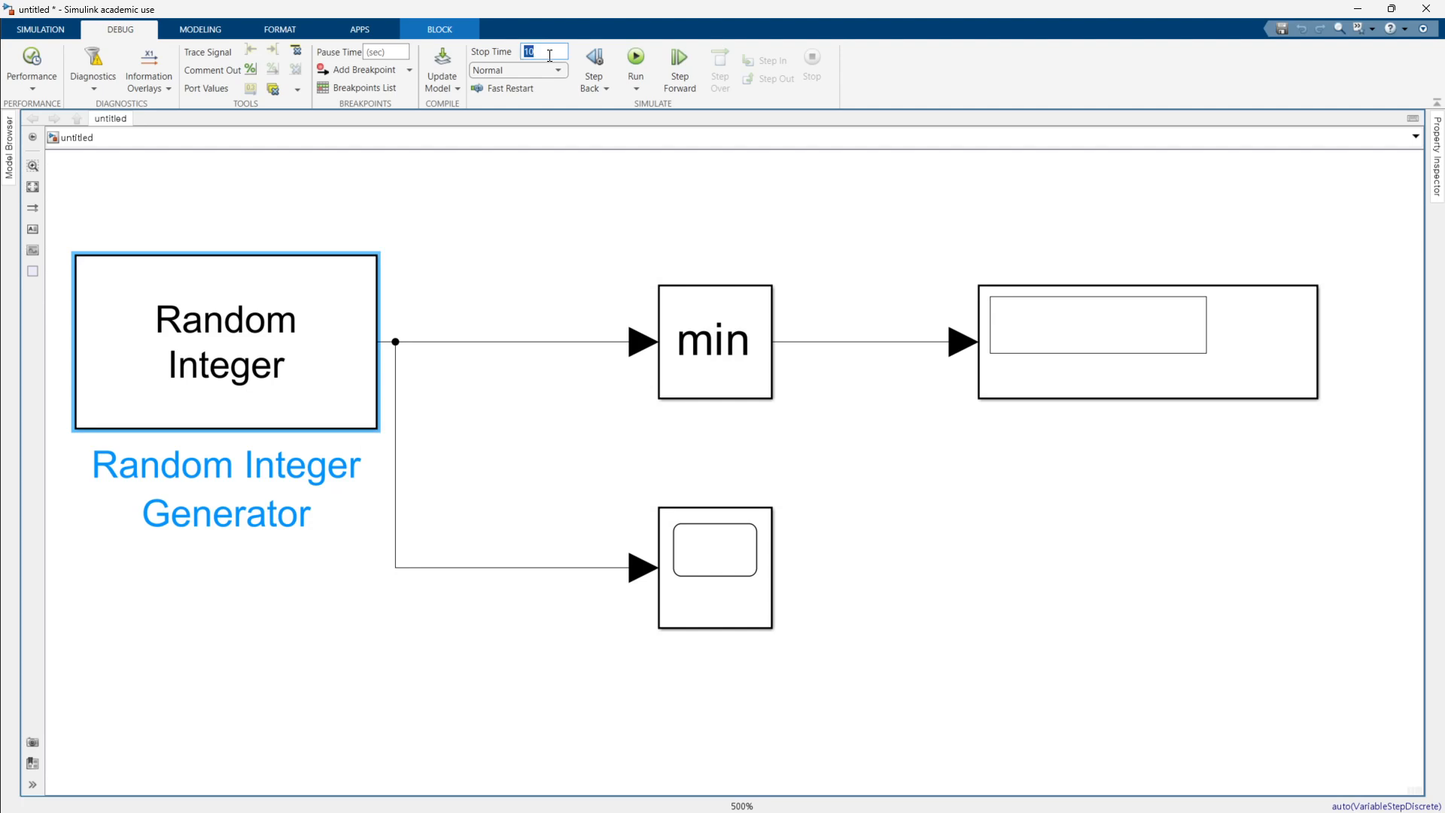
pyautogui.click(738, 572)
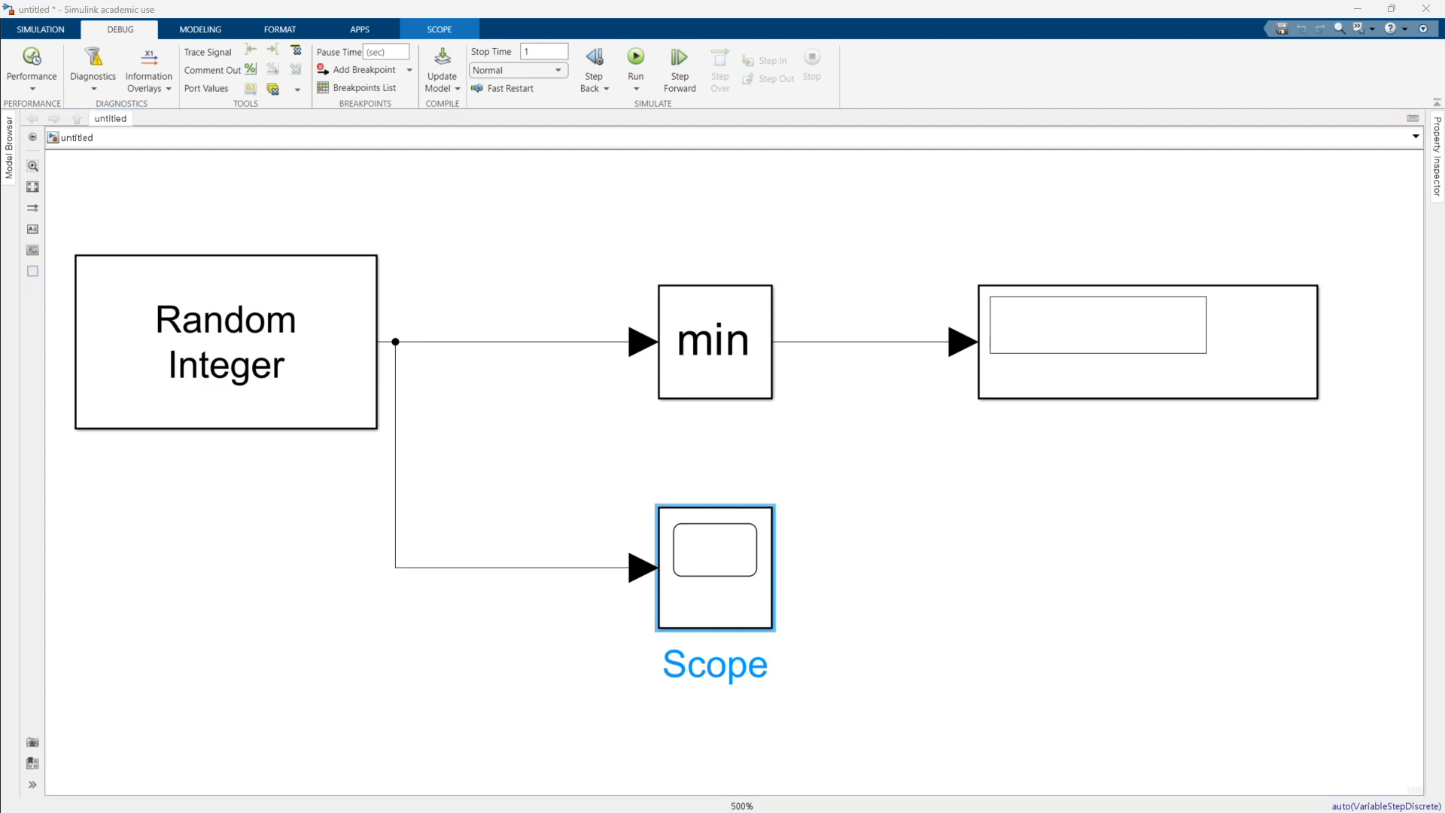
pyautogui.moveTo(444, 446); pyautogui.dragTo(1058, 238)
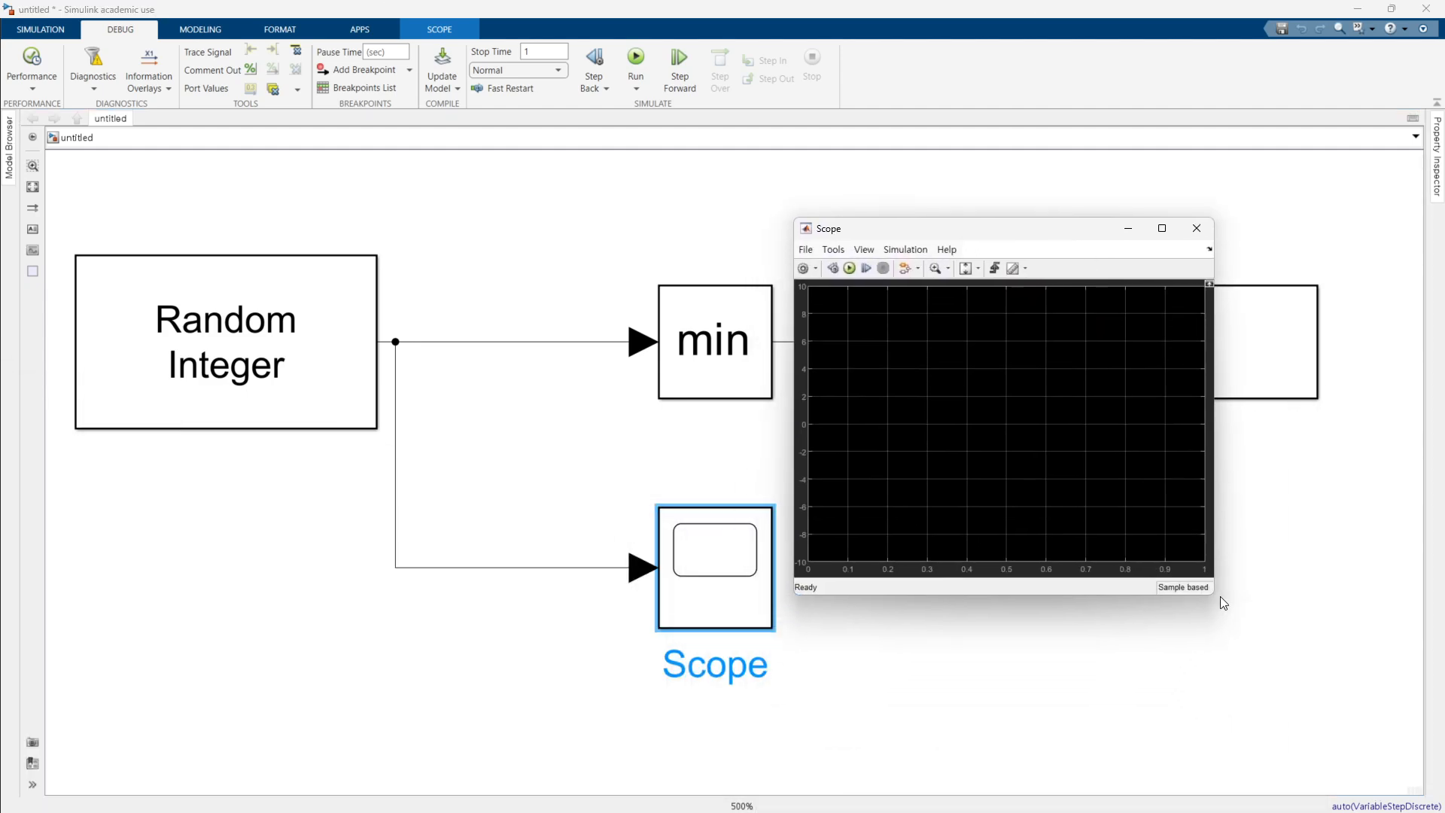
pyautogui.moveTo(1215, 597); pyautogui.dragTo(1356, 732)
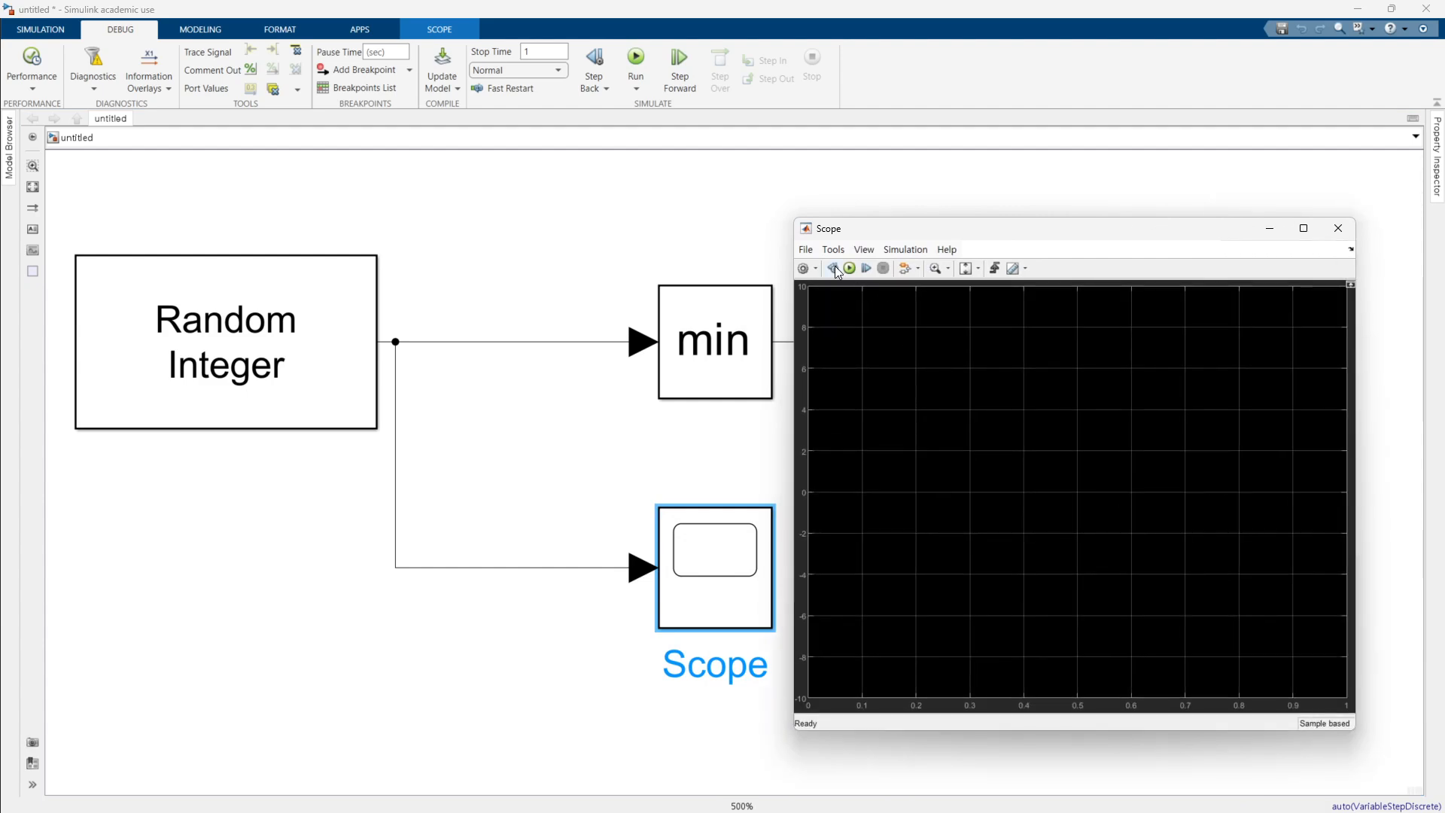
pyautogui.click(849, 268)
# Move the Scope window clear of the Display block and run the simulation again.
pyautogui.moveTo(971, 240); pyautogui.dragTo(229, 303)
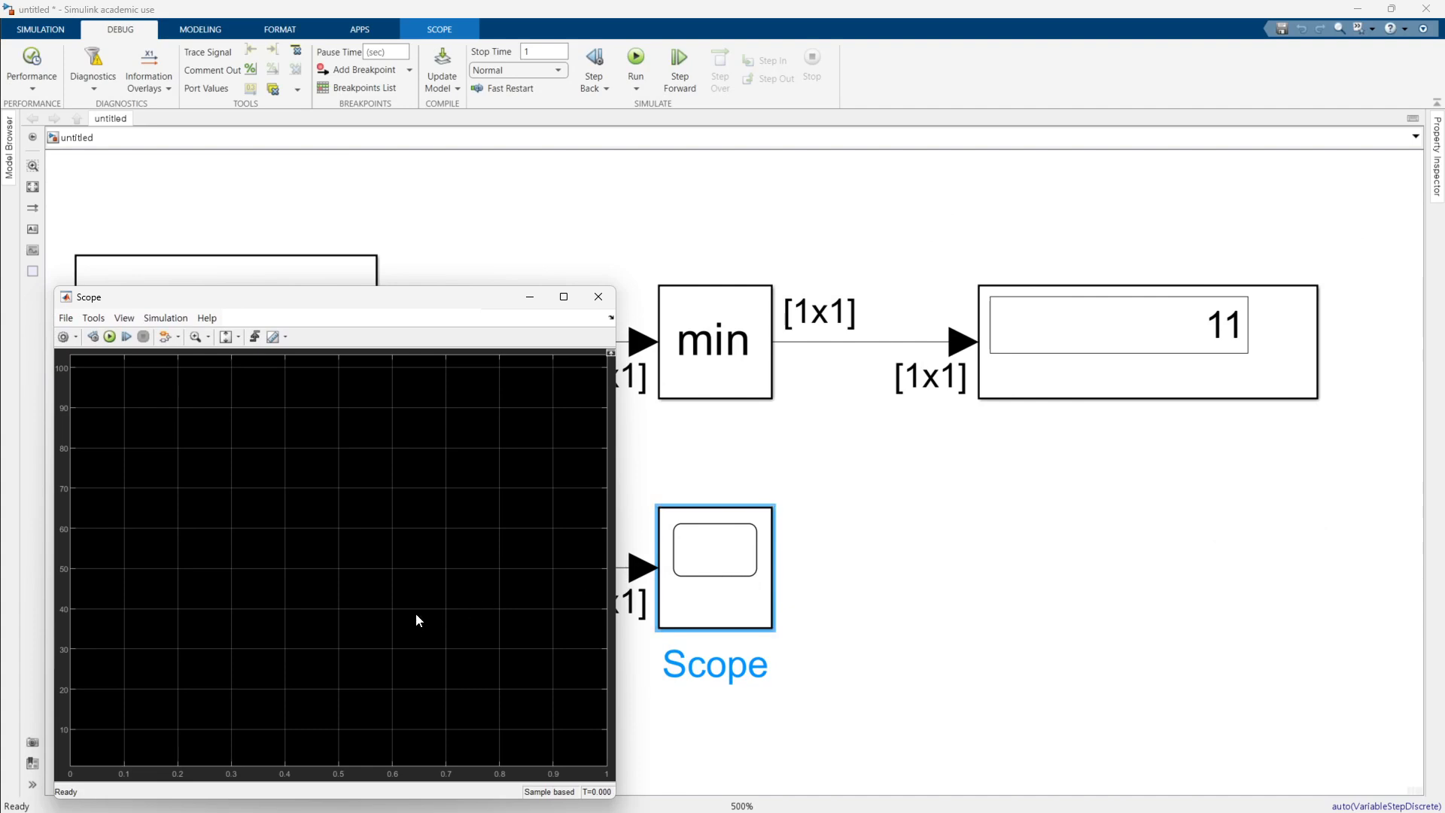
pyautogui.click(110, 337)
pyautogui.click(712, 551)
pyautogui.doubleClick(712, 552)
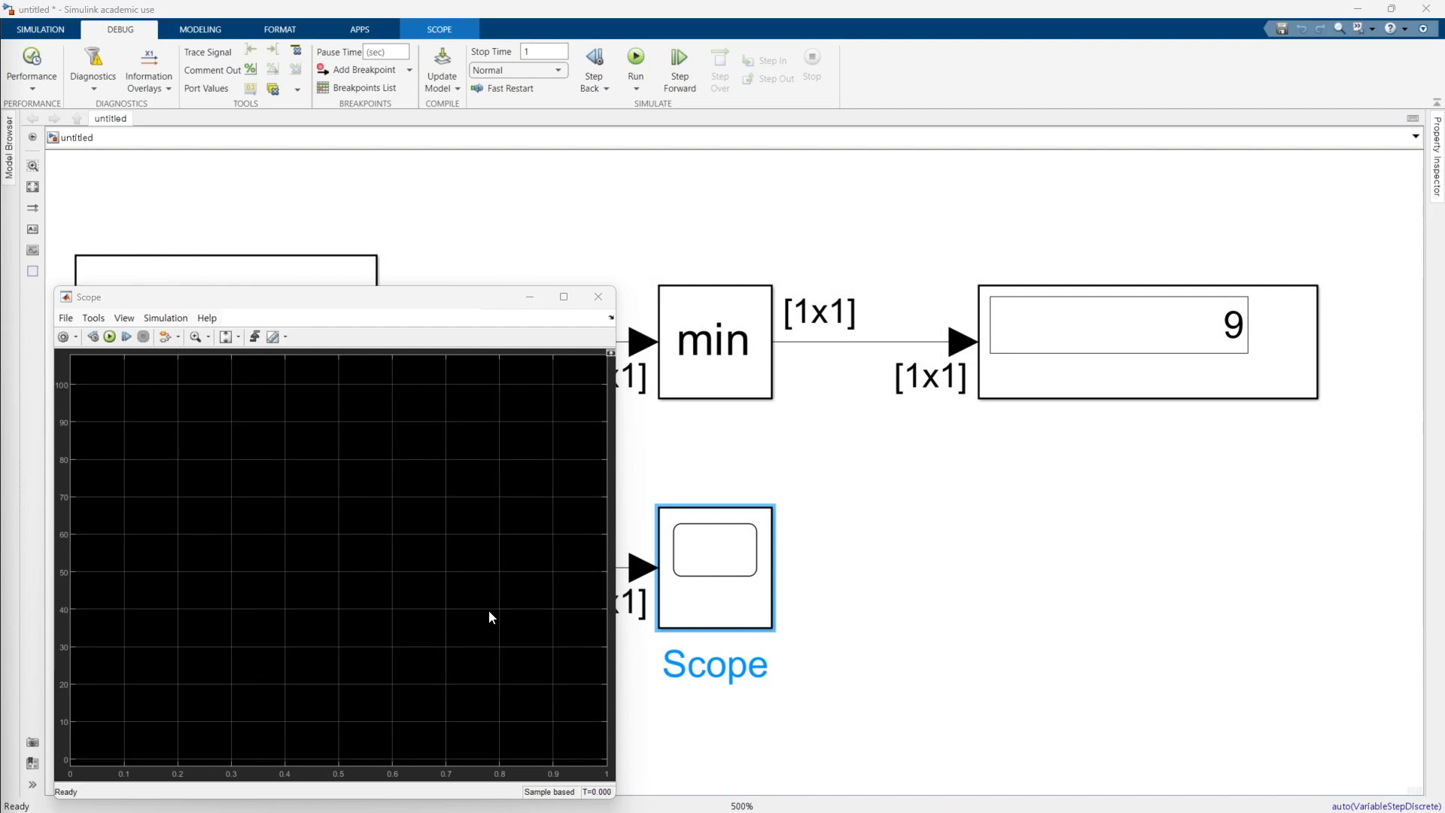
# Set the Scope's input processing to Columns as channels (frame based), compare its plot with the Display, and close the Scope window.
pyautogui.click(65, 340)
pyautogui.moveTo(713, 313); pyautogui.dragTo(835, 309)
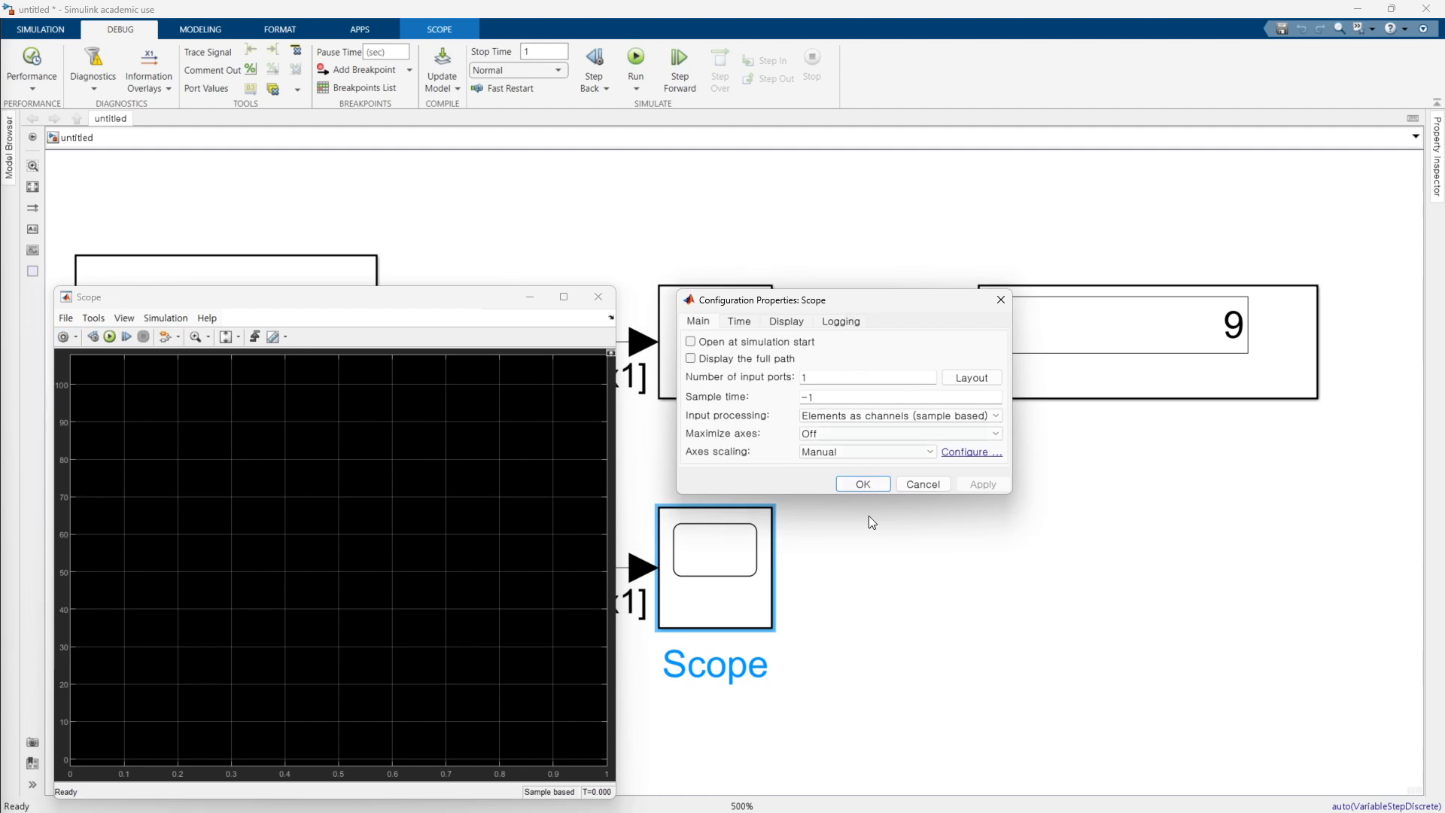
pyautogui.click(860, 418)
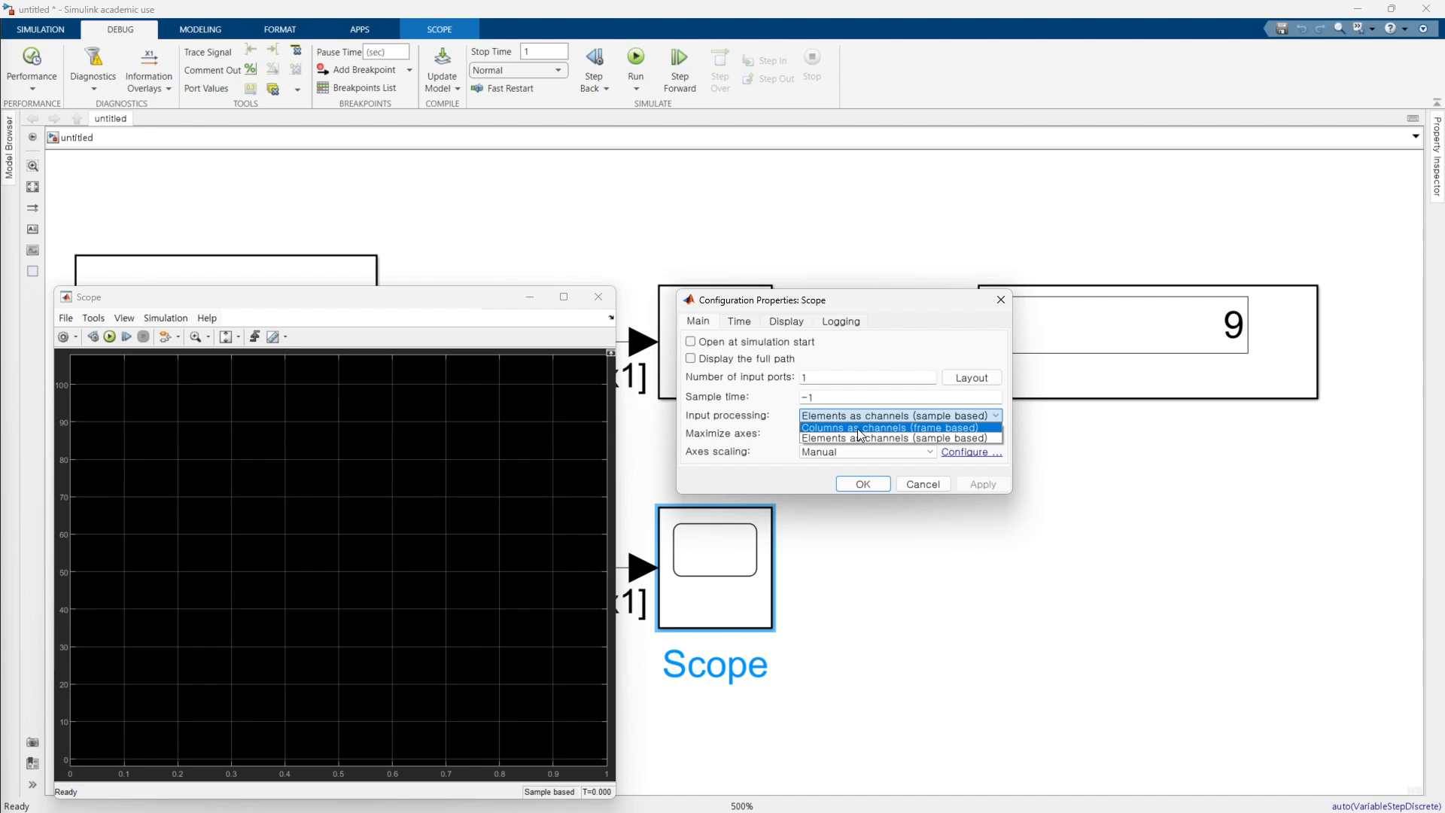
pyautogui.click(859, 428)
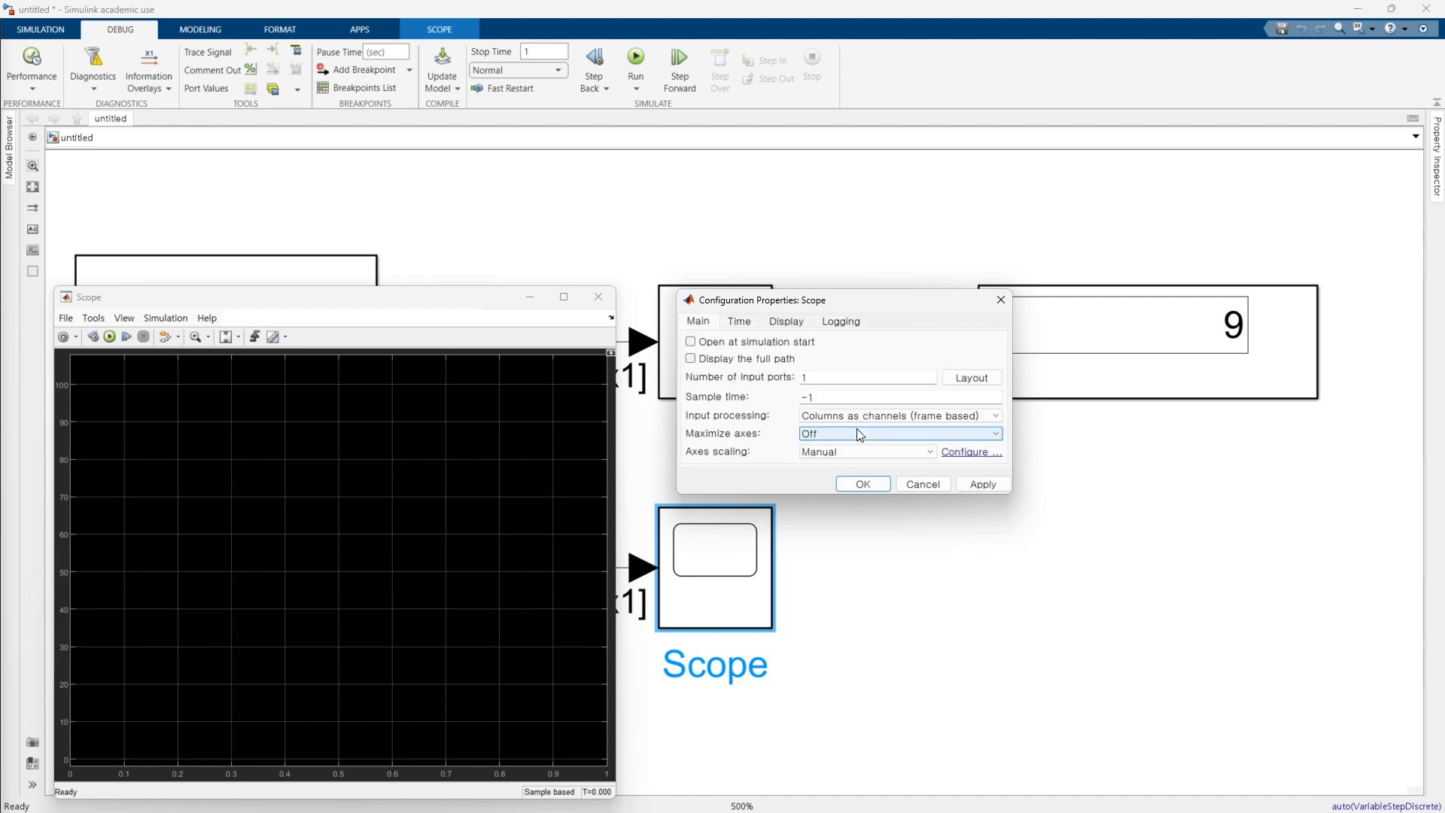
pyautogui.click(978, 483)
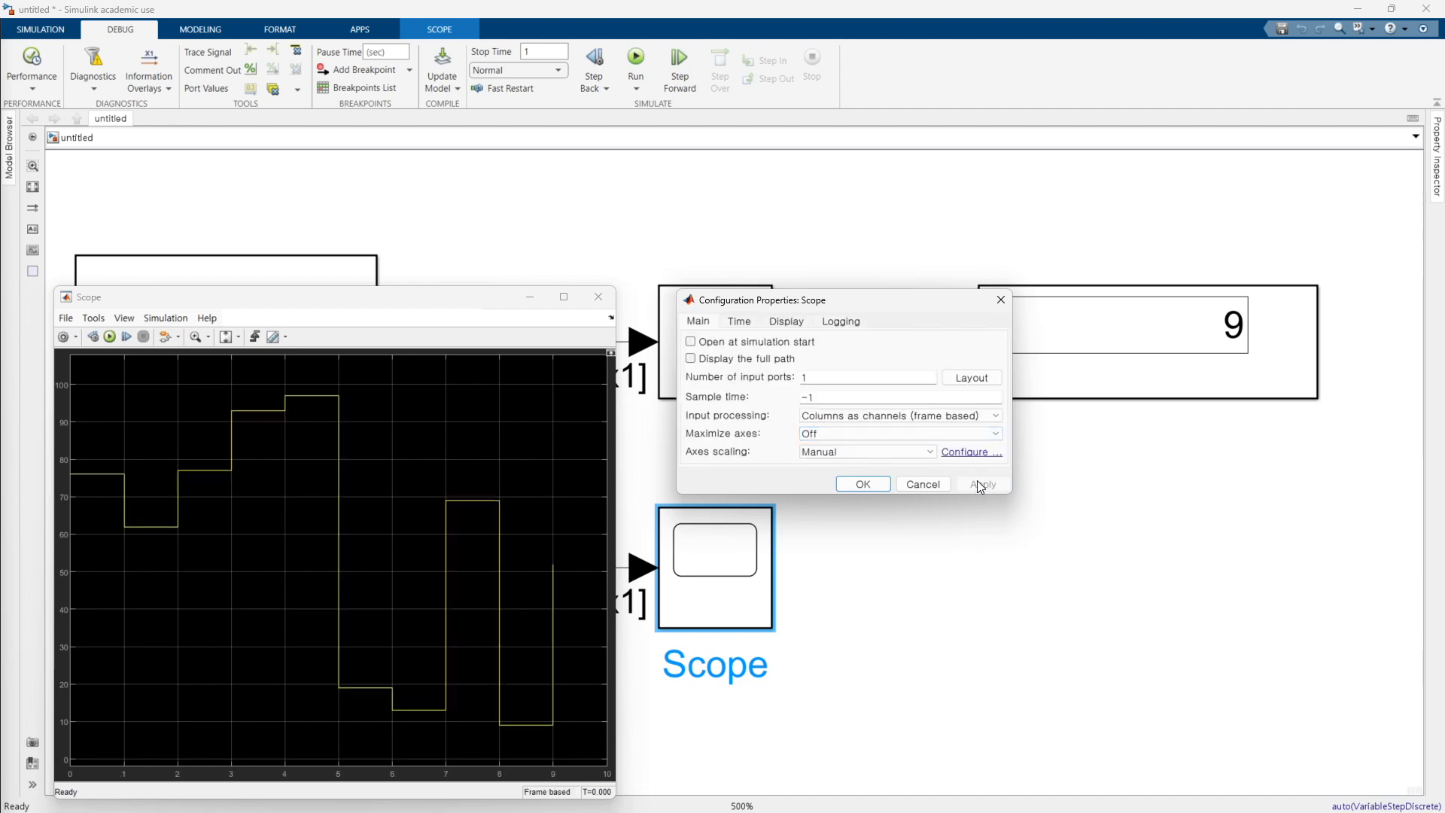
pyautogui.click(864, 485)
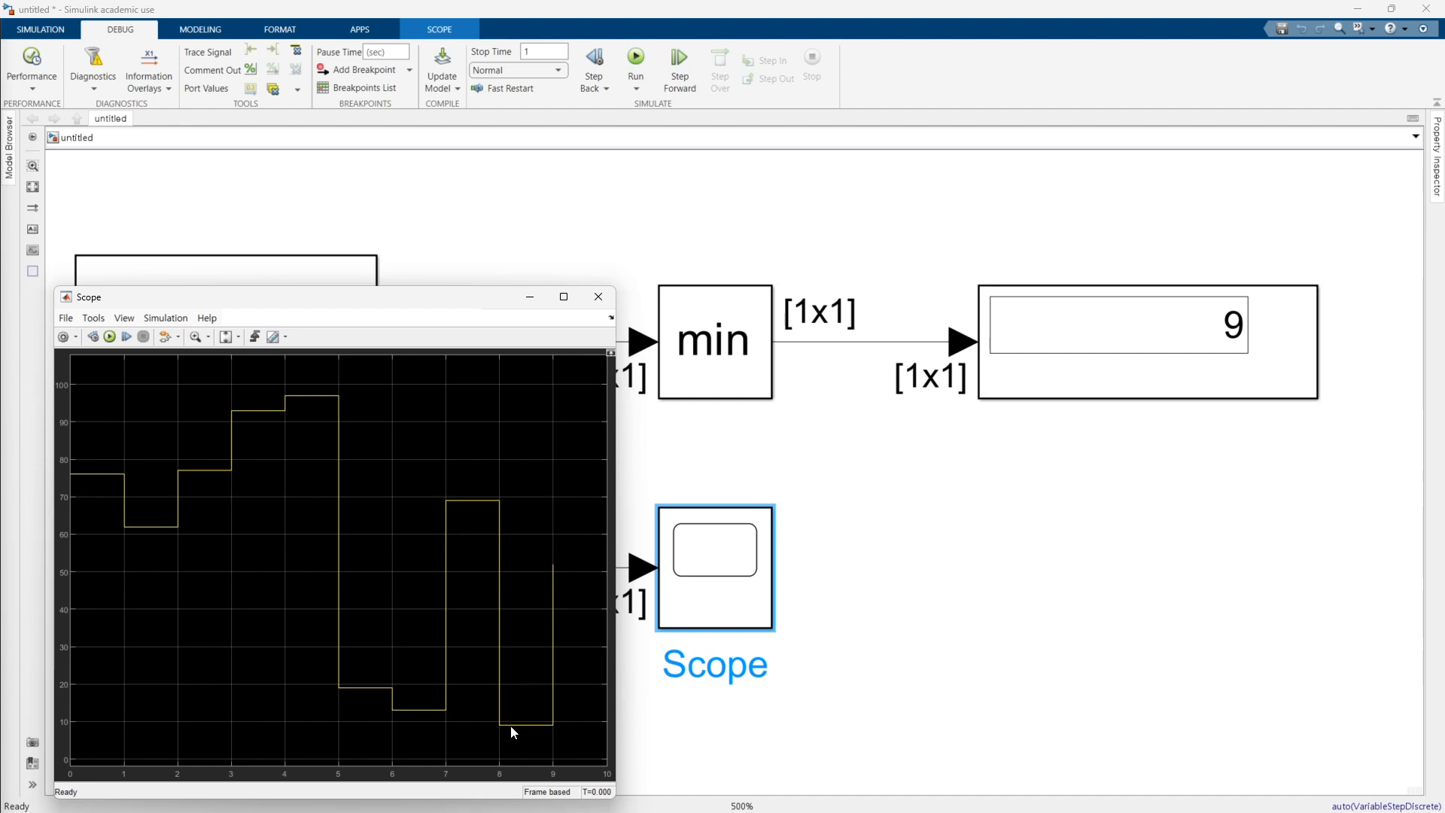
pyautogui.click(1085, 348)
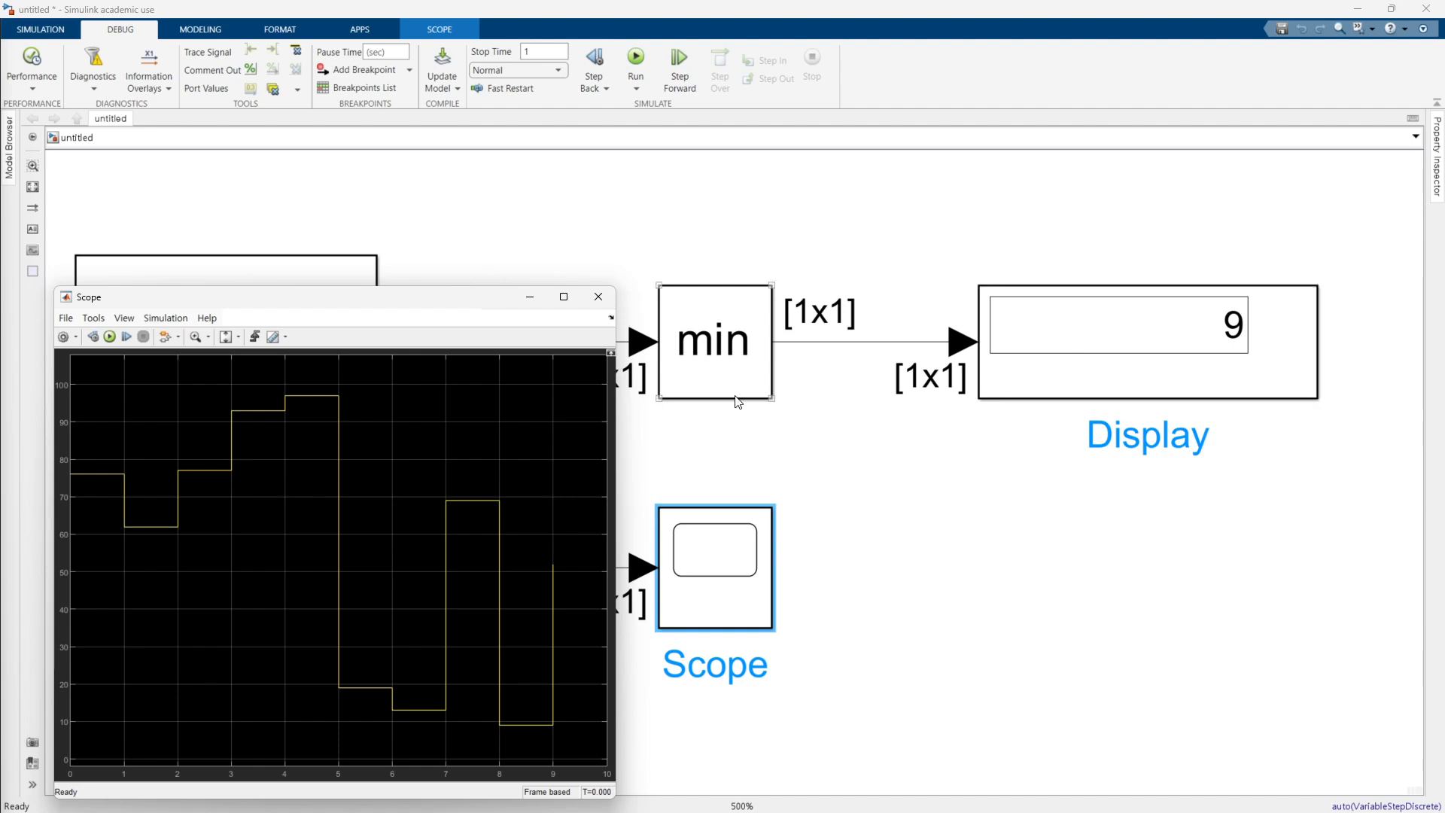
pyautogui.click(607, 305)
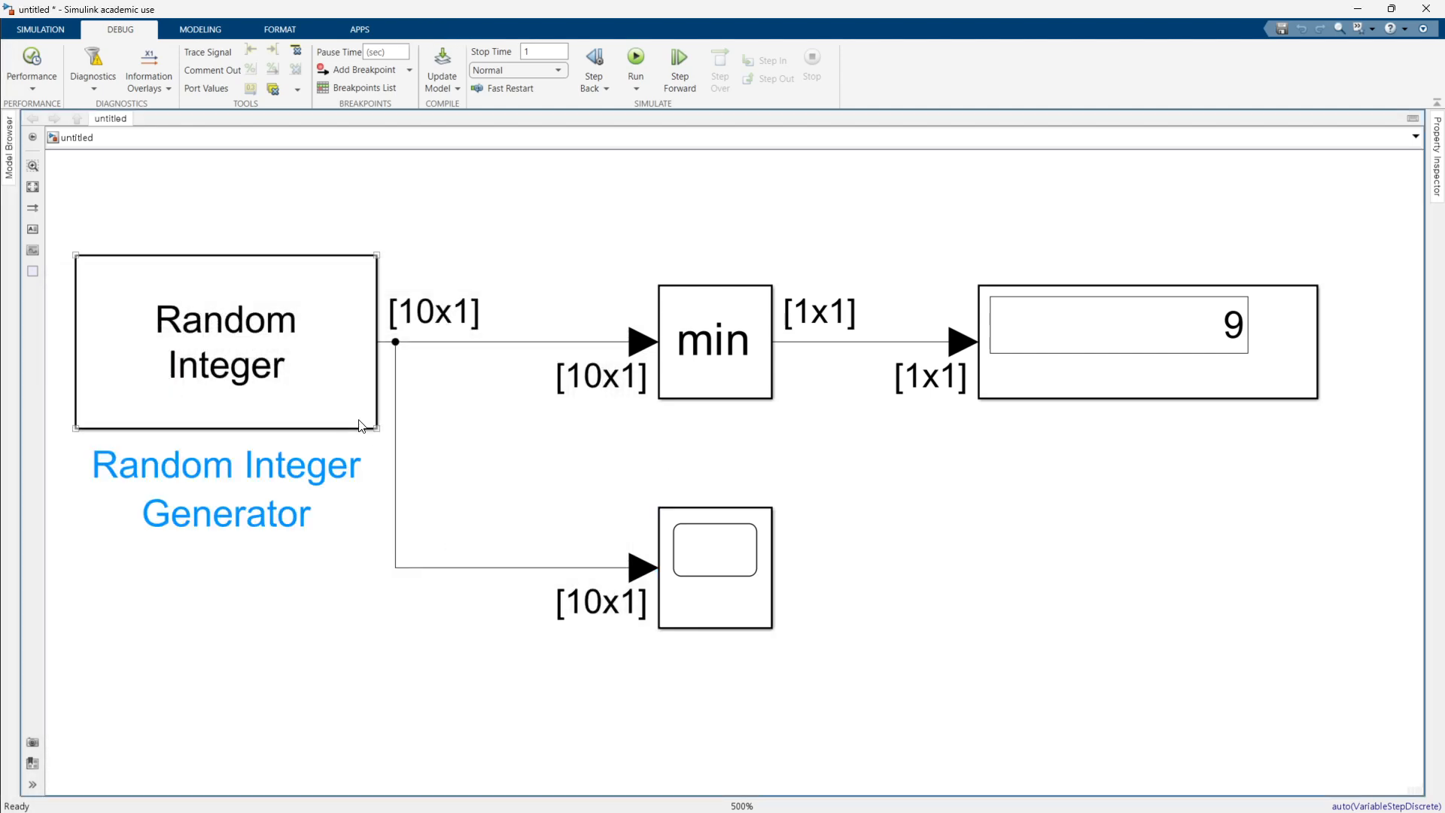
# Move the Scope block to the empty area below the Display and delete the signal line feeding it.
pyautogui.scroll(-4, 361, 499)
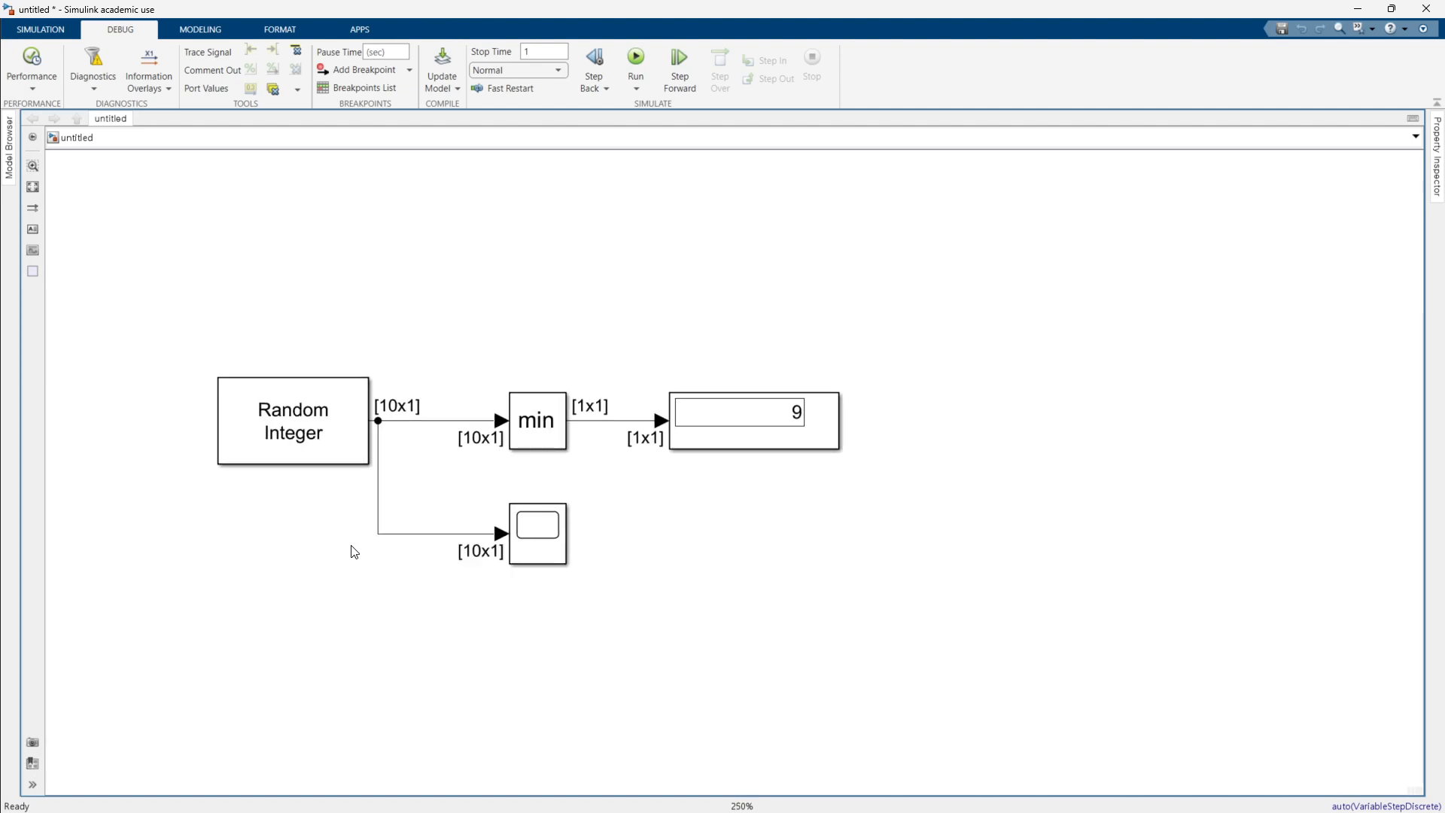
pyautogui.scroll(-4, 361, 552)
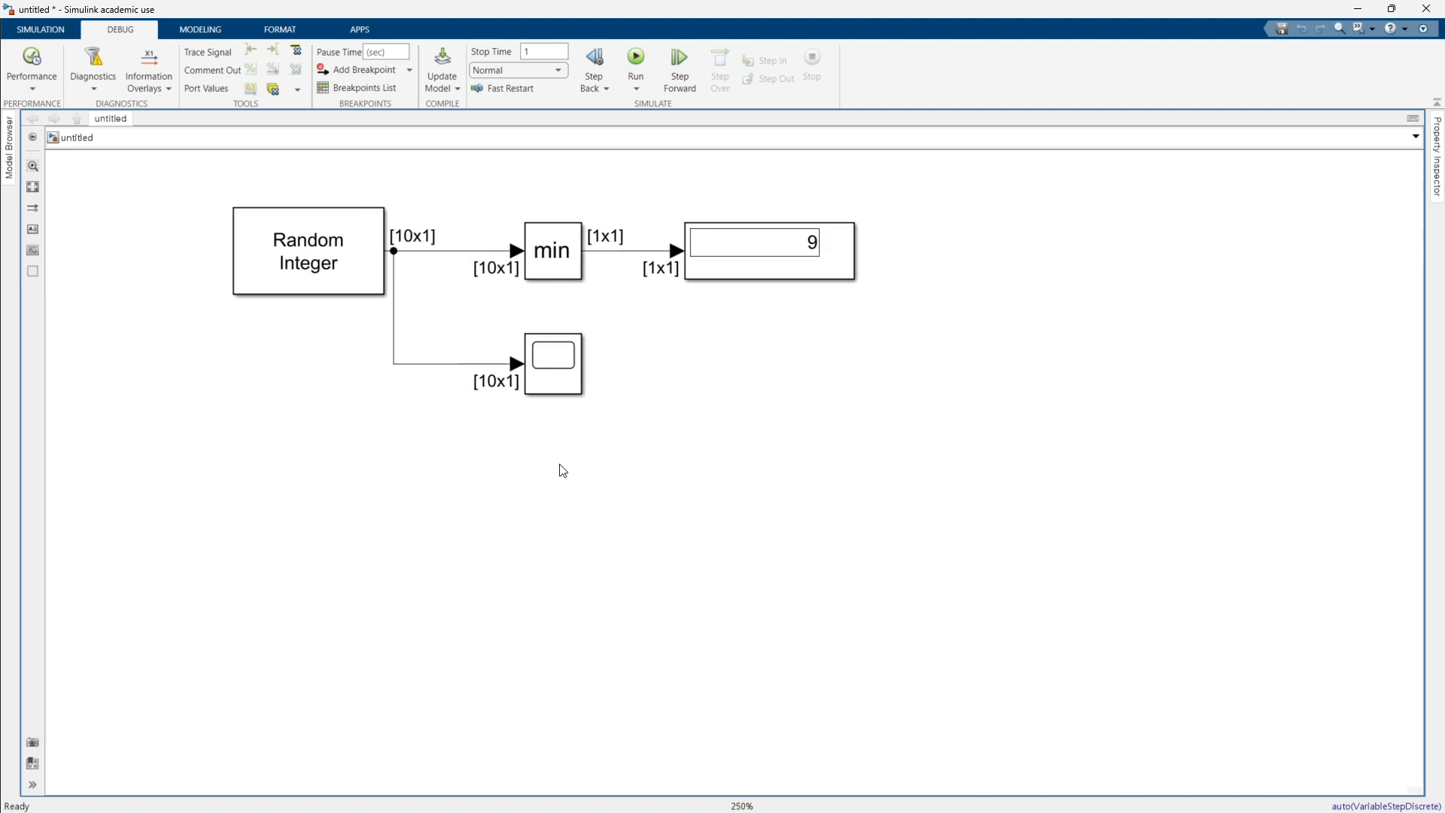
pyautogui.moveTo(570, 397); pyautogui.dragTo(813, 595)
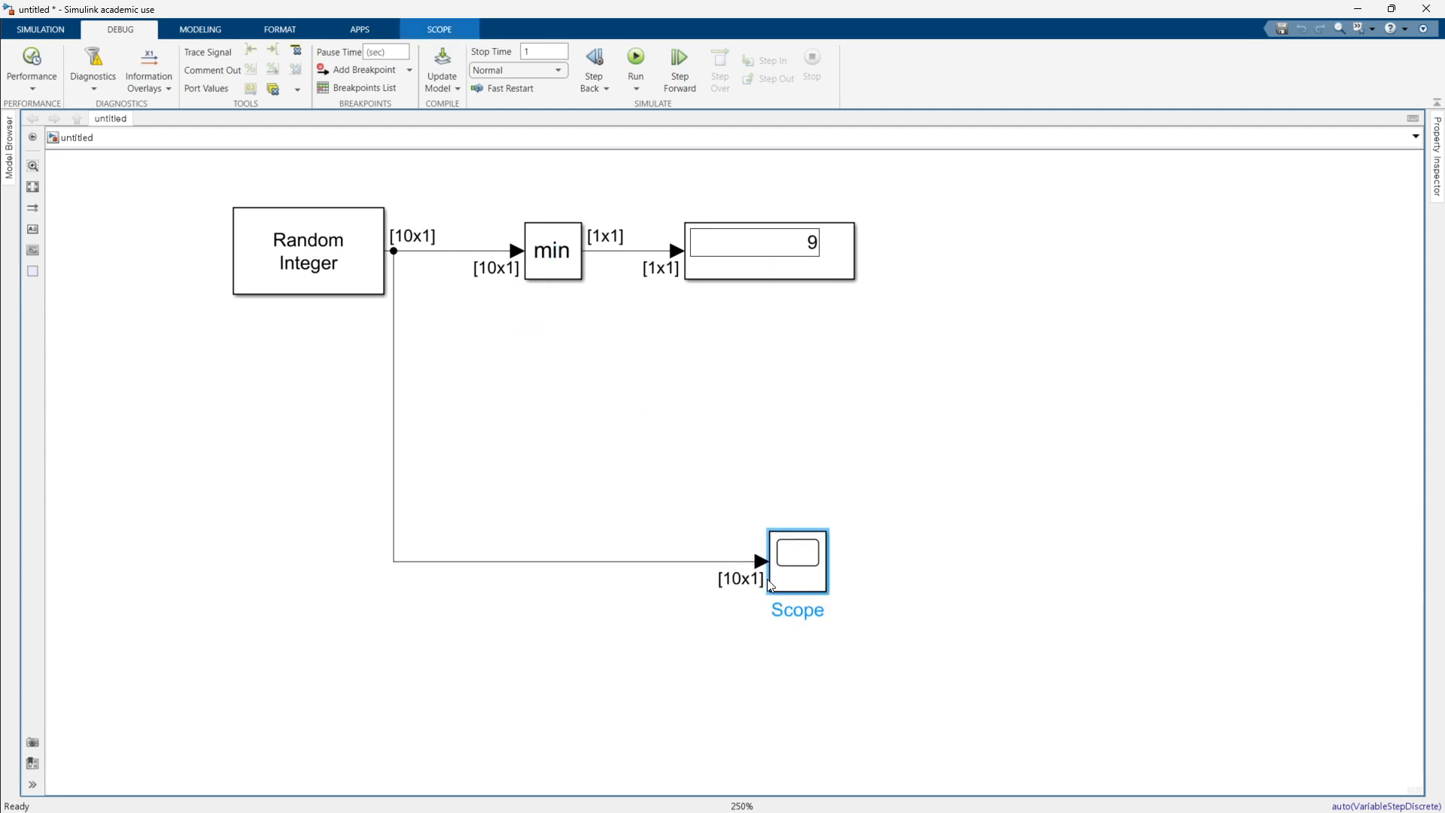
pyautogui.click(394, 383)
pyautogui.press('Delete')
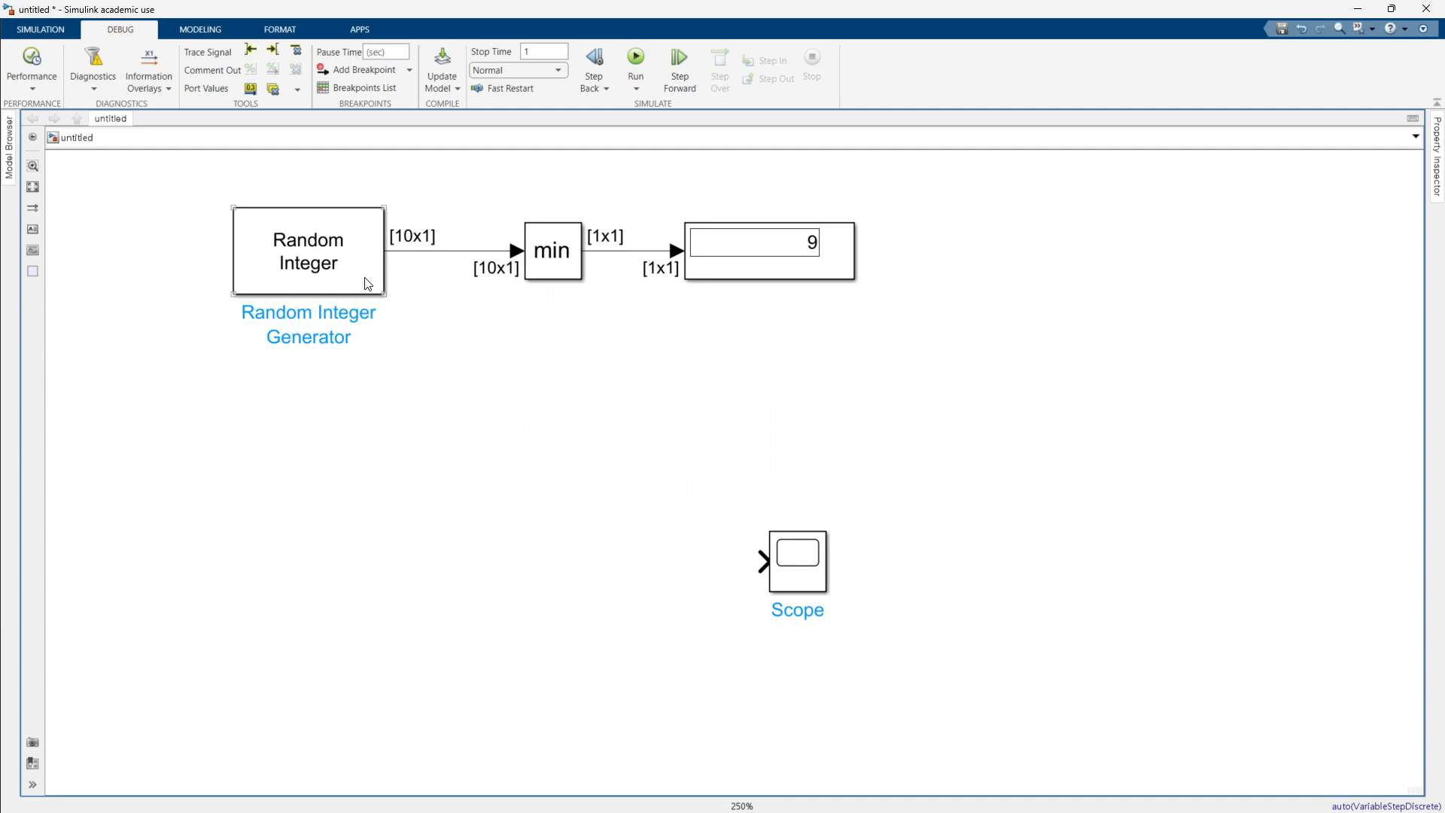
# Duplicate the Random Integer Generator block directly below the original.
pyautogui.hotkey('ctrl', 'v')
pyautogui.hotkey('ctrl', 'z')
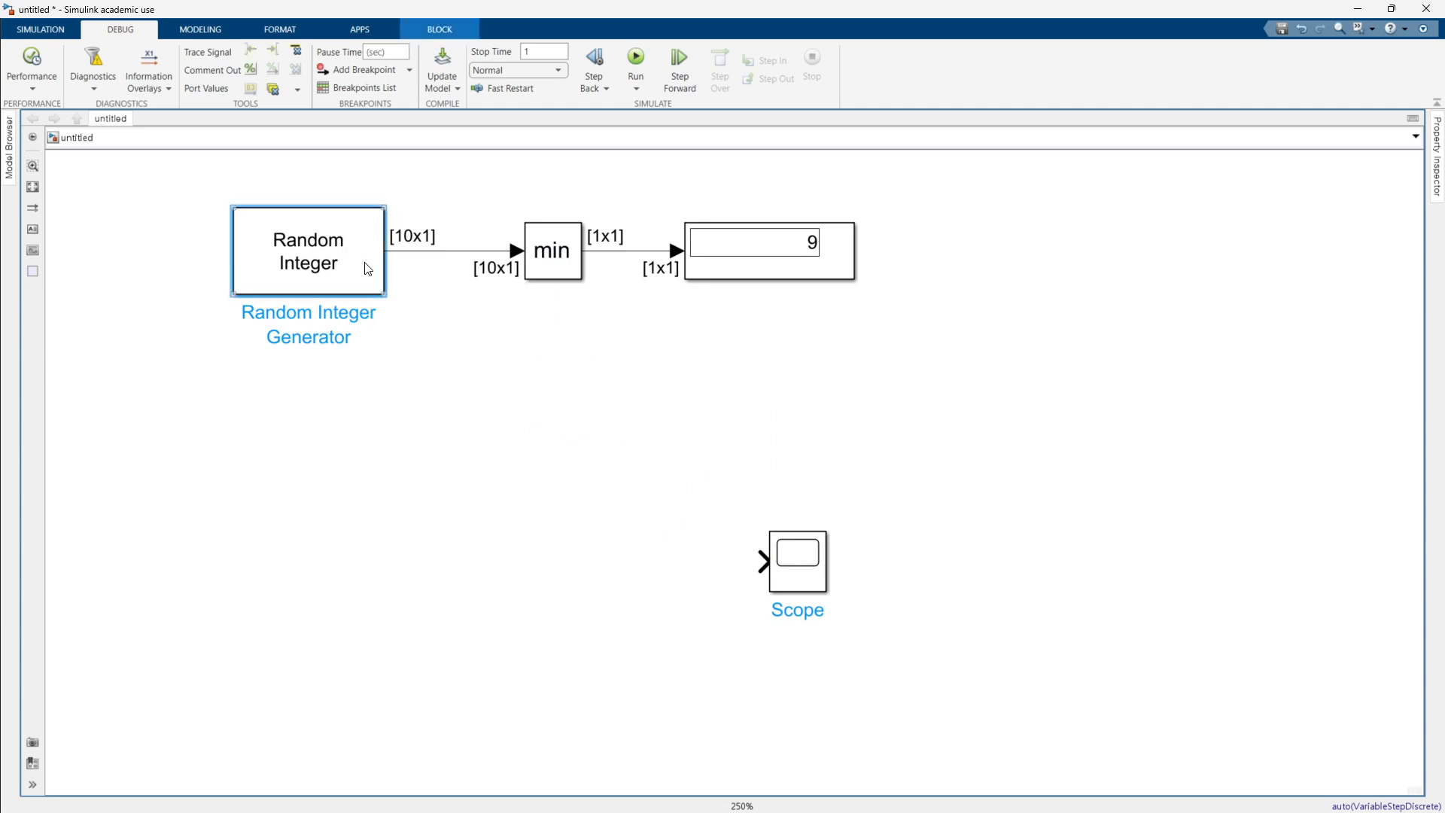
pyautogui.moveTo(373, 282); pyautogui.dragTo(380, 451)
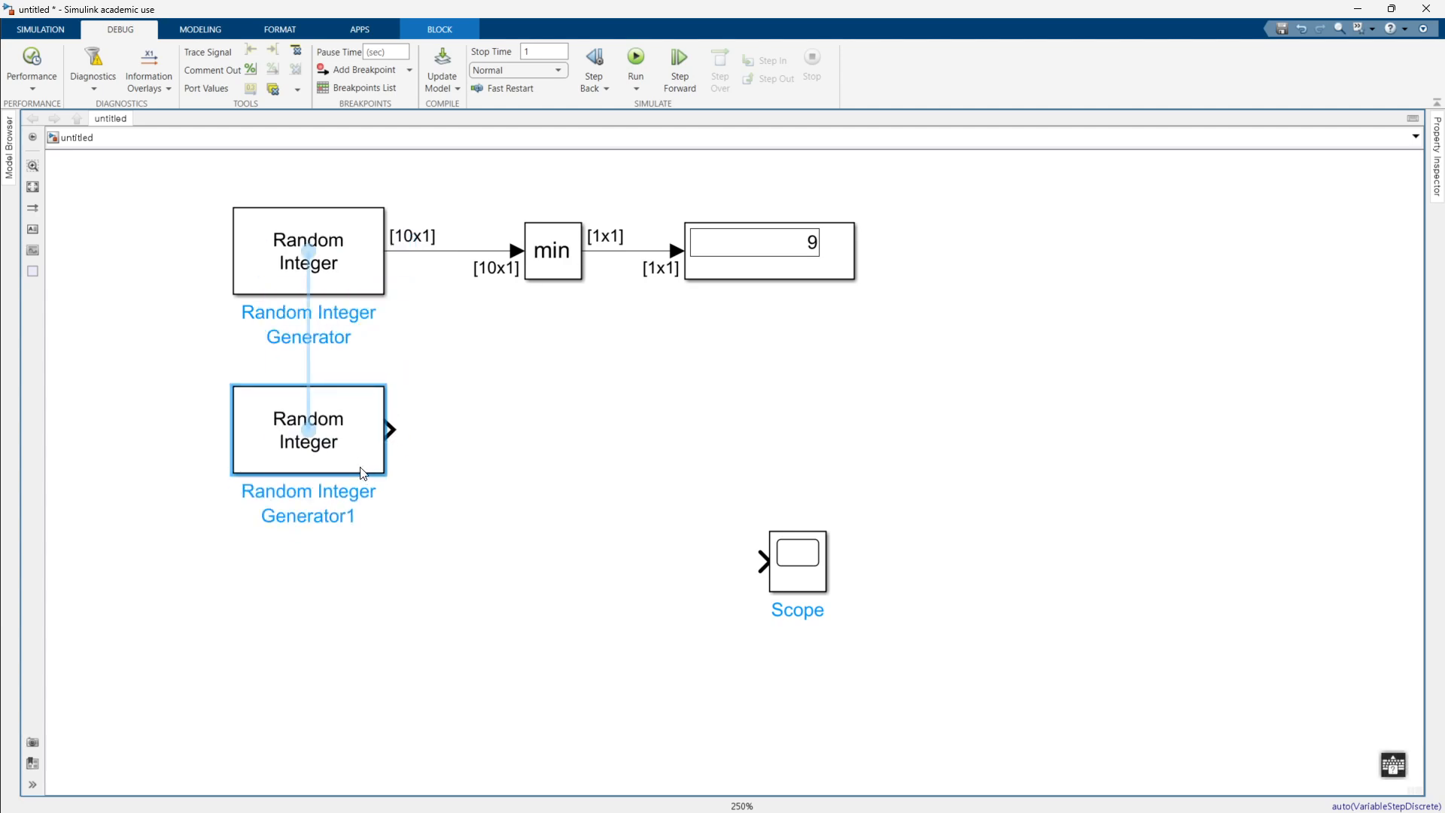
pyautogui.click(512, 361)
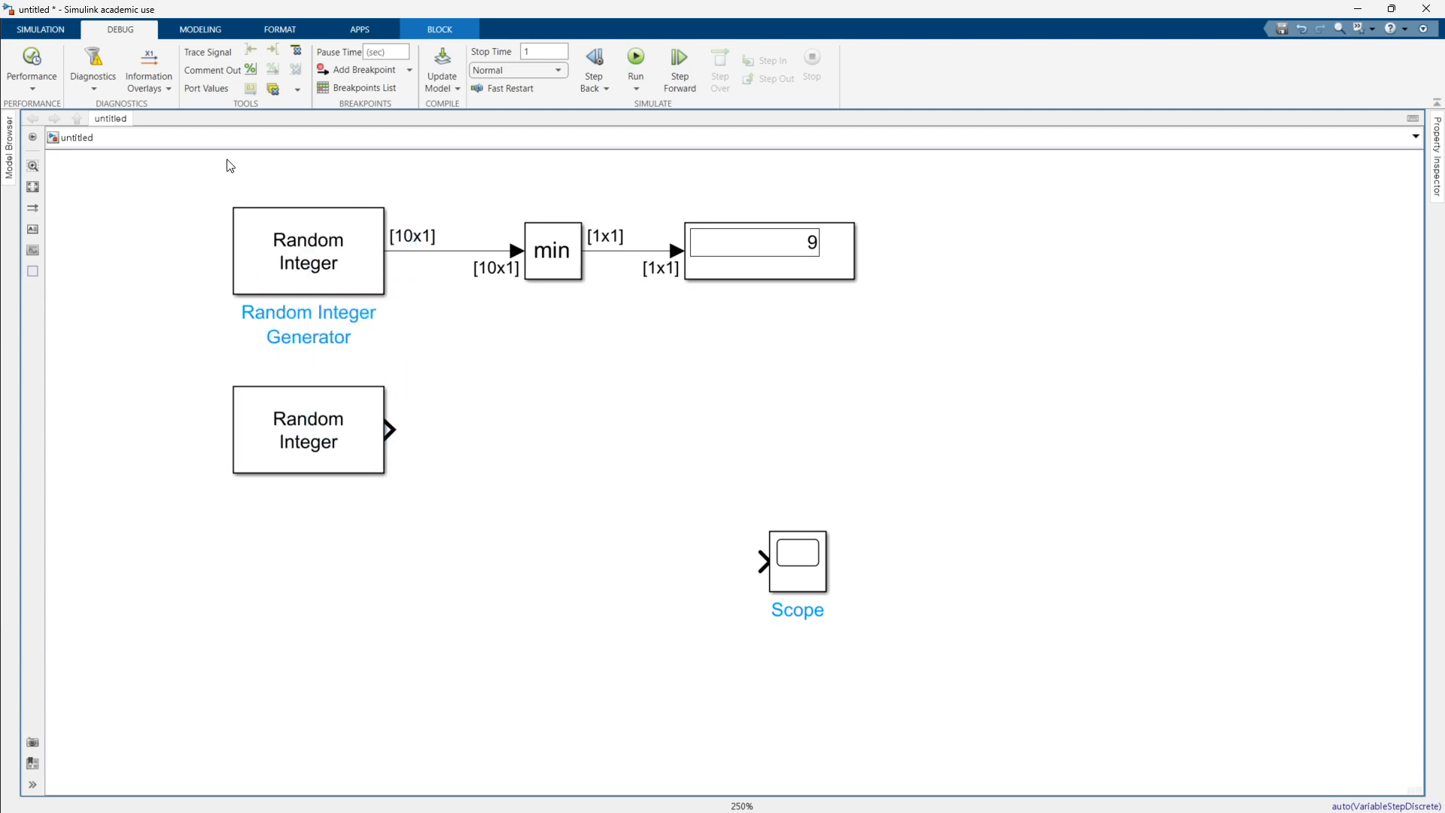
# Duplicate the MinMax block beside the second generator and set the copy's number of input ports to 2.
pyautogui.click(557, 266)
pyautogui.moveTo(545, 280); pyautogui.dragTo(545, 468)
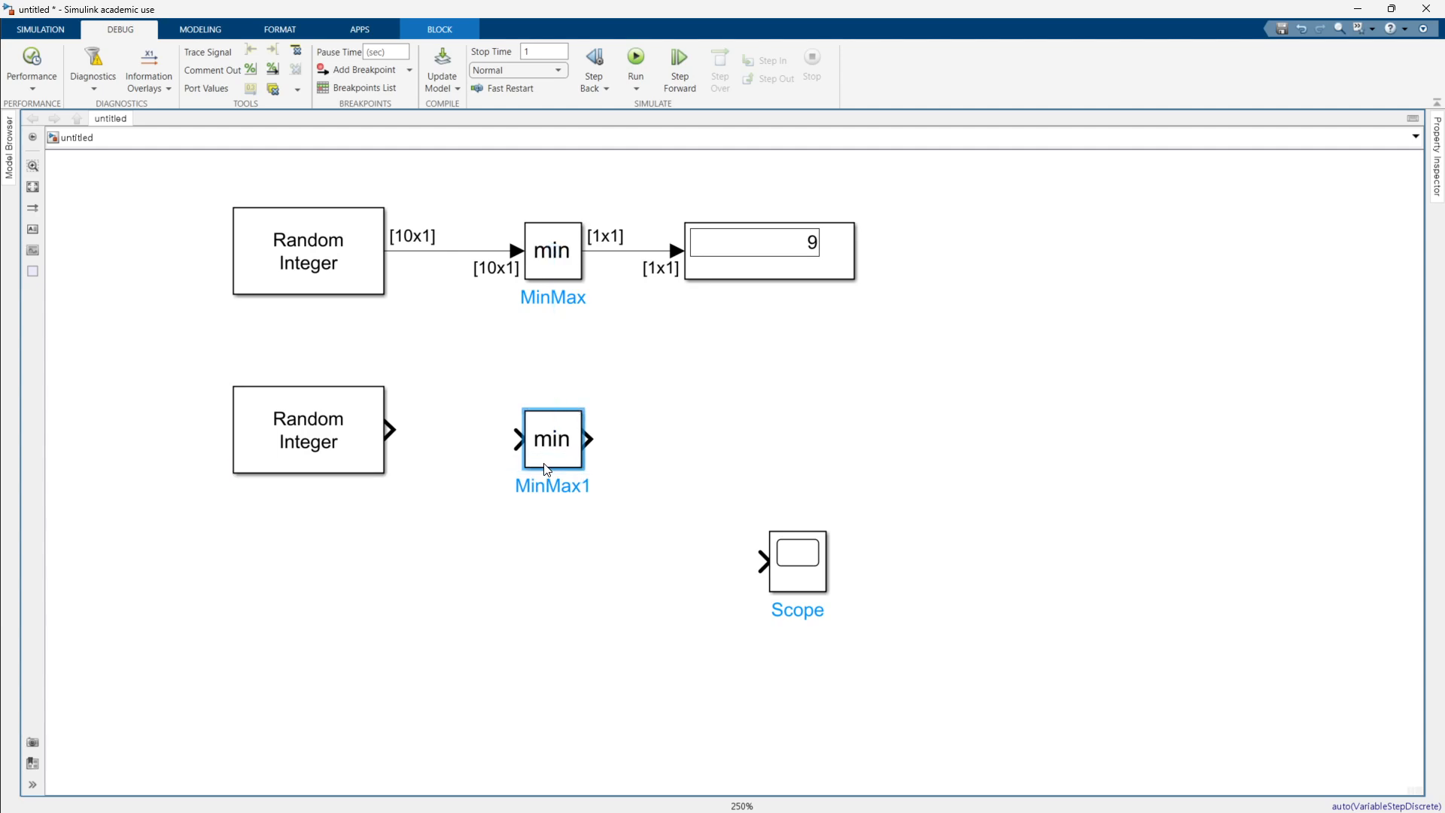
pyautogui.doubleClick(545, 468)
pyautogui.doubleClick(599, 446)
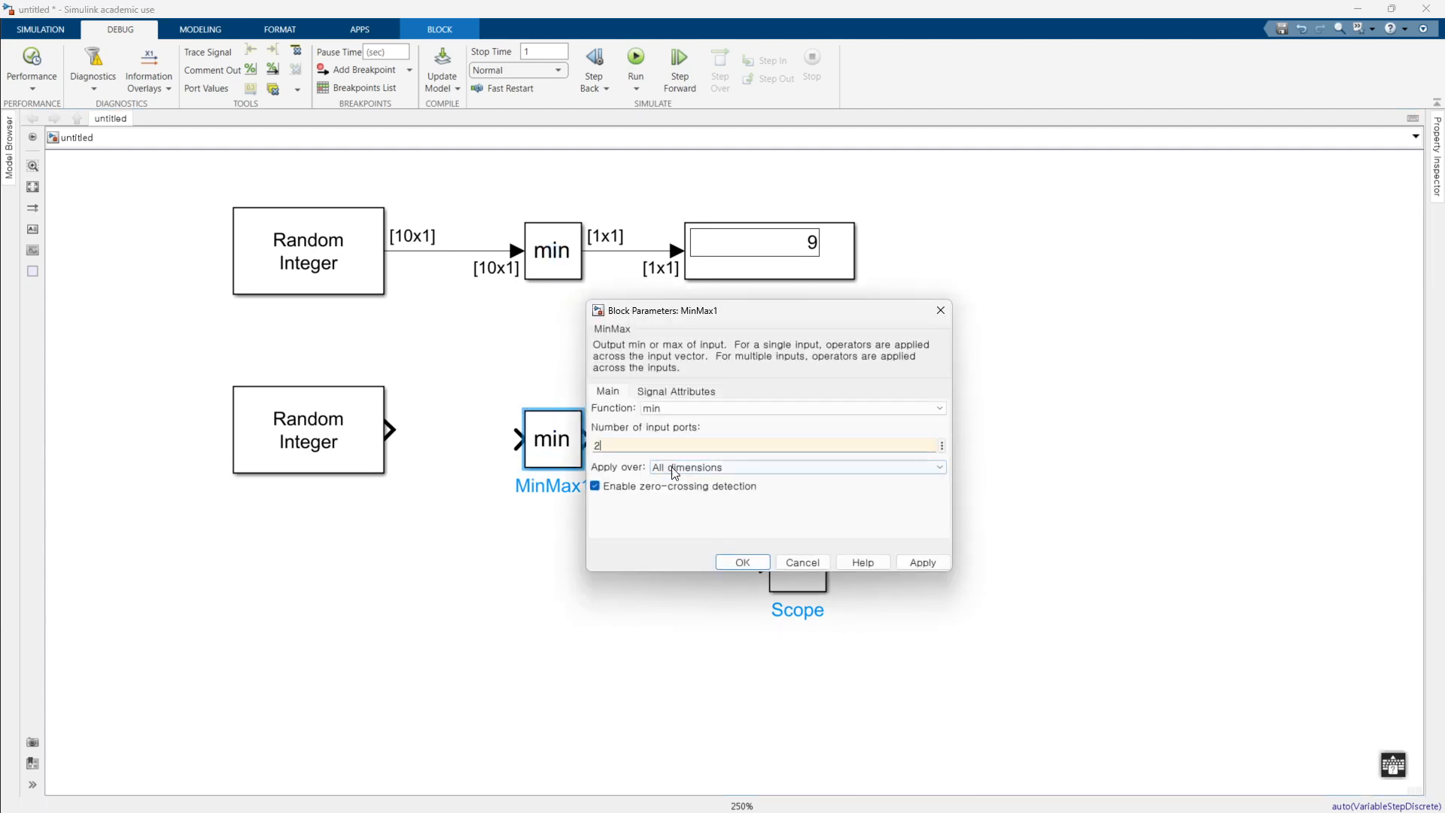
pyautogui.write('2')
pyautogui.click(741, 563)
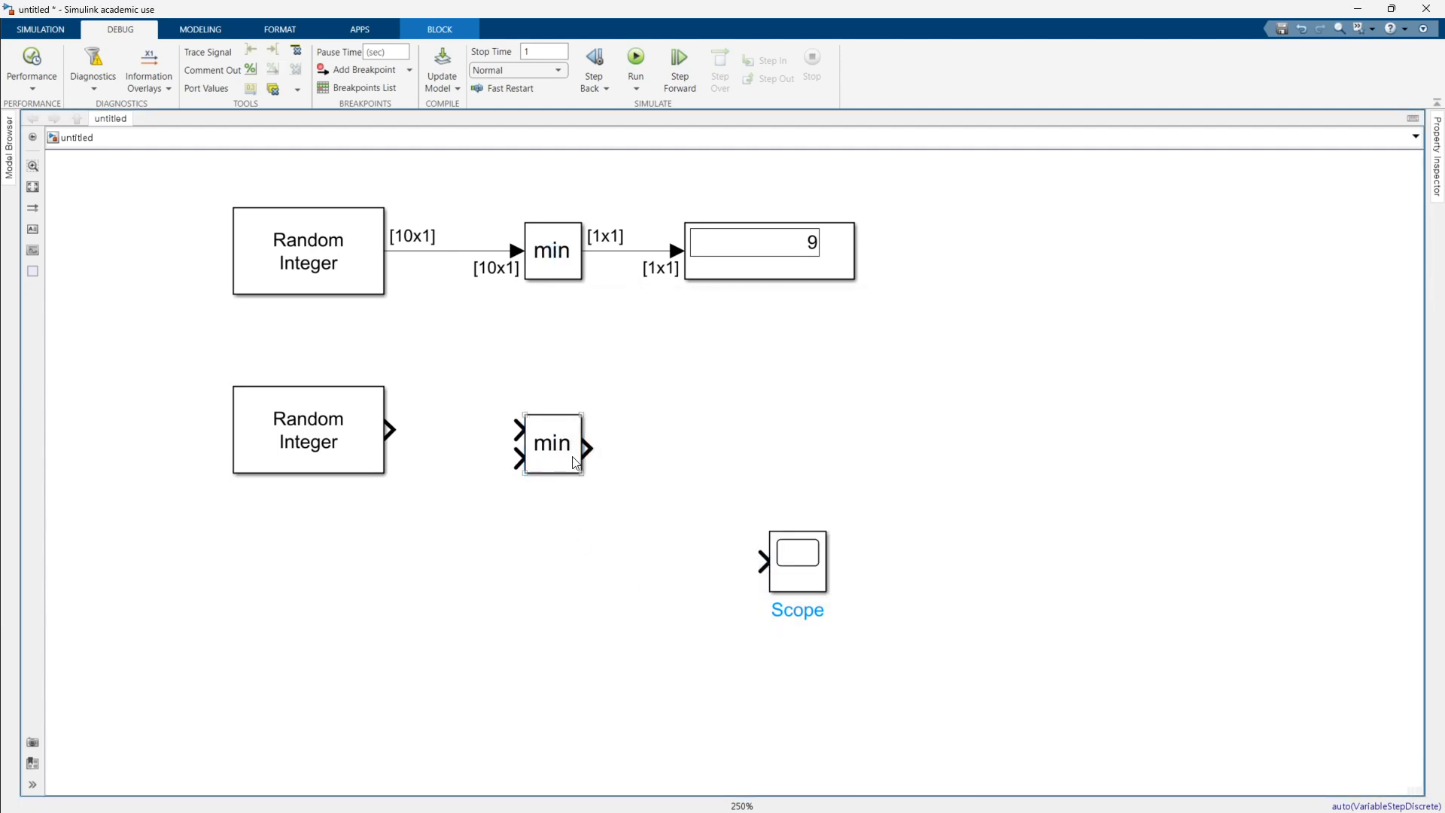
# Connect both generators to the two-input MinMax block and branch the first generator's signal to the Scope.
pyautogui.moveTo(565, 458); pyautogui.dragTo(449, 251)
pyautogui.moveTo(767, 562); pyautogui.dragTo(450, 393)
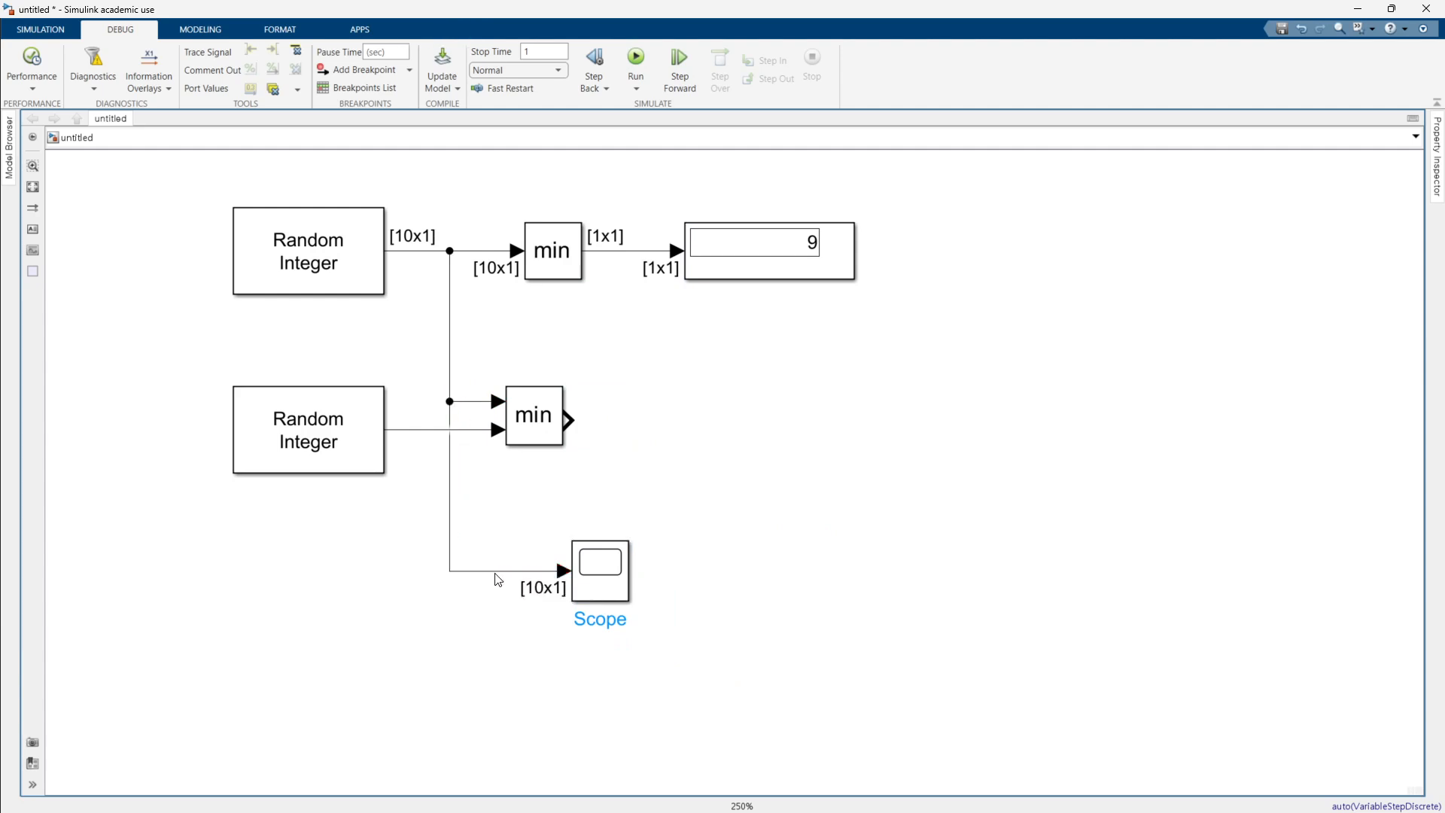
# Set the Scope's number of input ports to 2 and close its window.
pyautogui.doubleClick(605, 592)
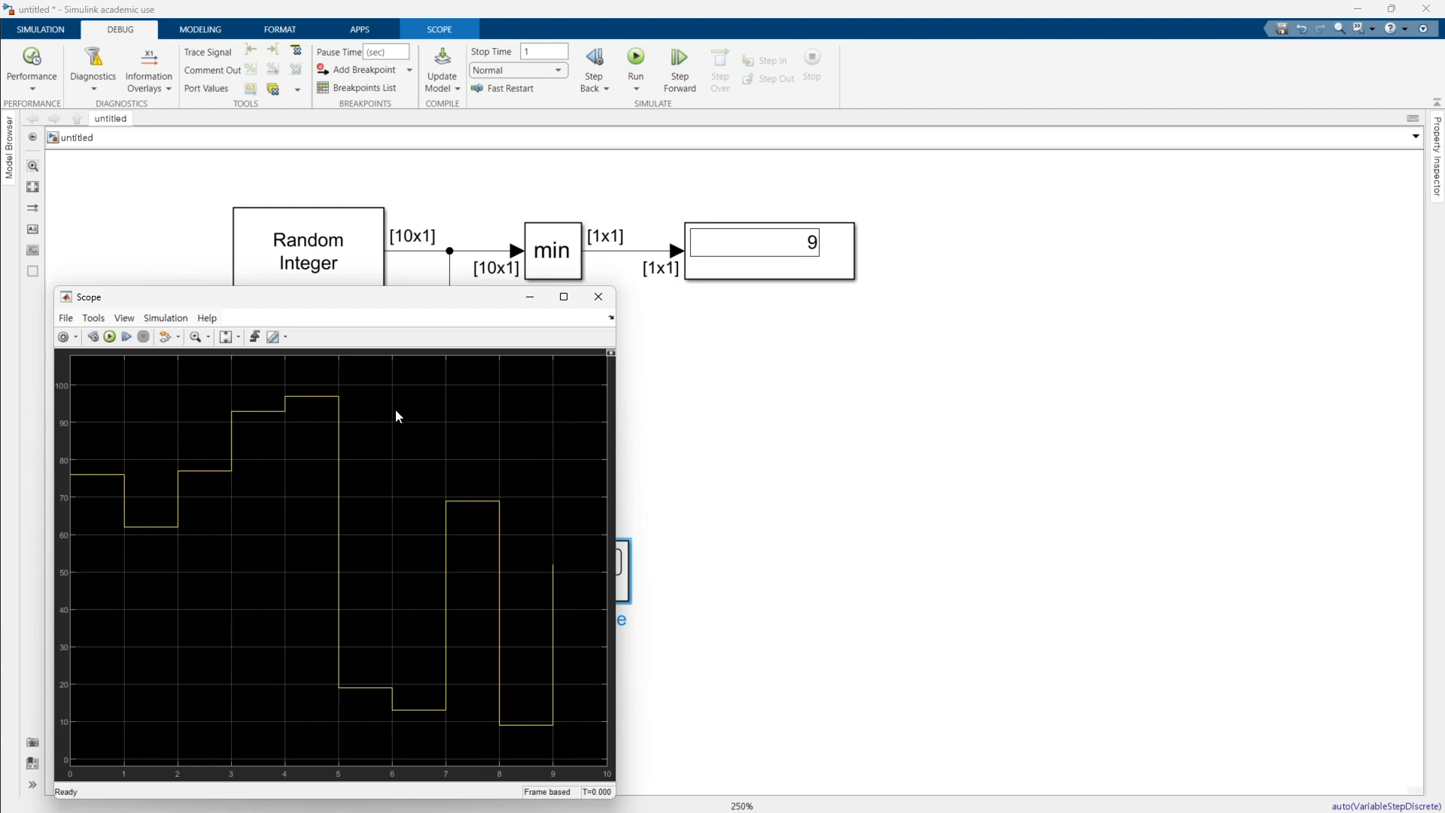
pyautogui.click(63, 336)
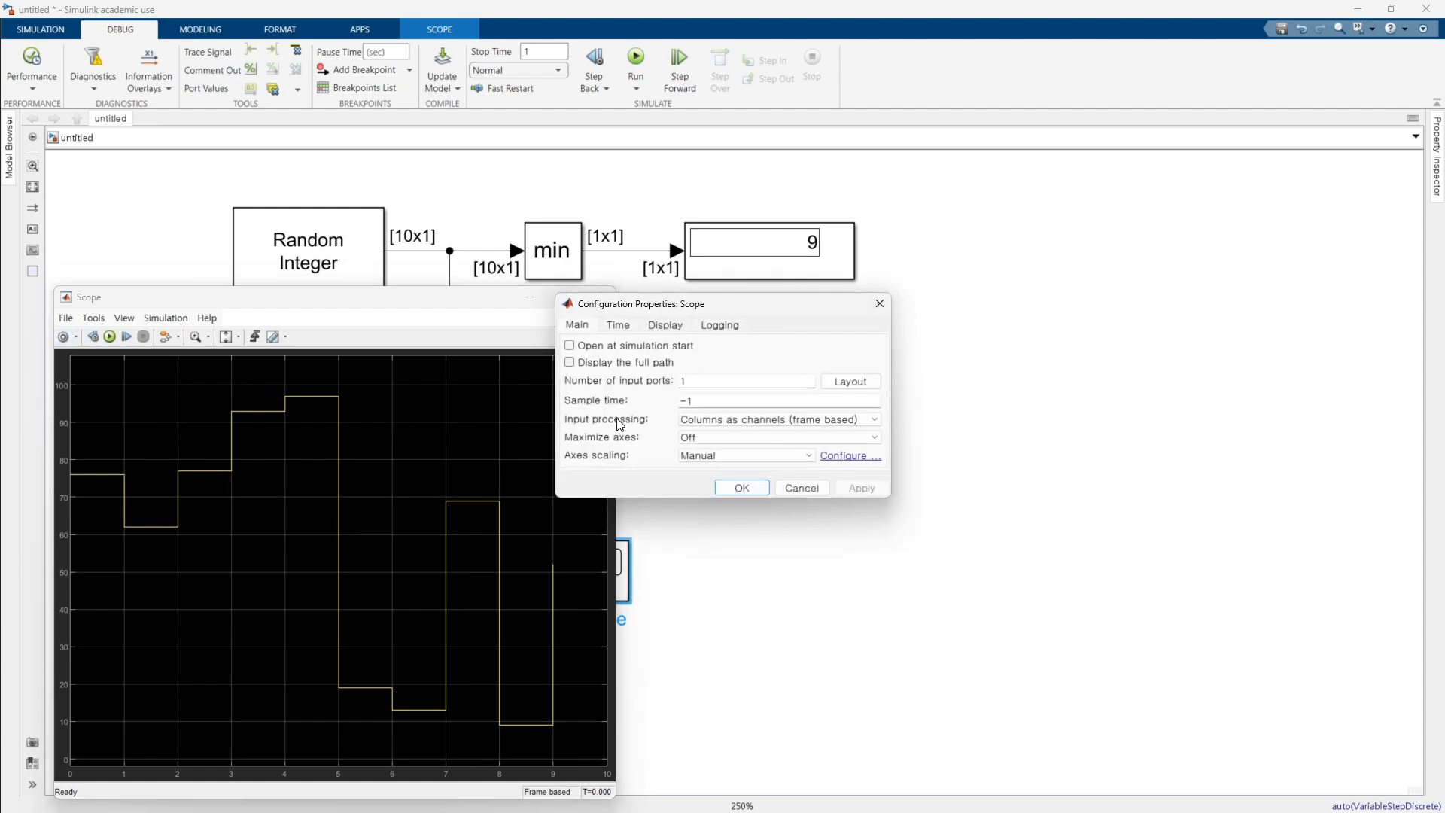
pyautogui.doubleClick(702, 381)
pyautogui.write('2')
pyautogui.press('Return')
pyautogui.click(599, 297)
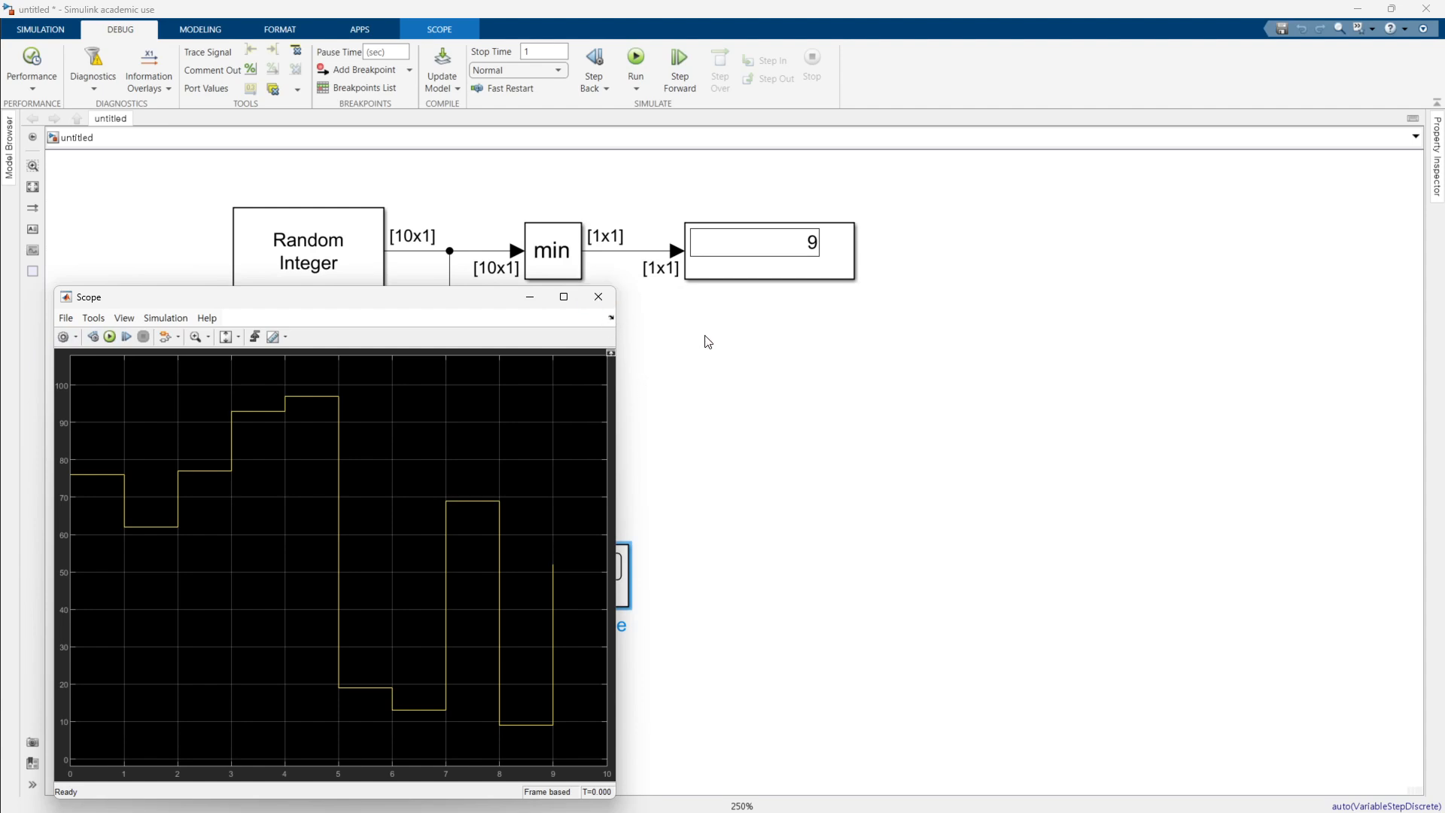
# Branch the second generator's signal to the Scope's second input and connect a copy of the Display block to the two-input MinMax output.
pyautogui.moveTo(565, 589); pyautogui.dragTo(430, 430)
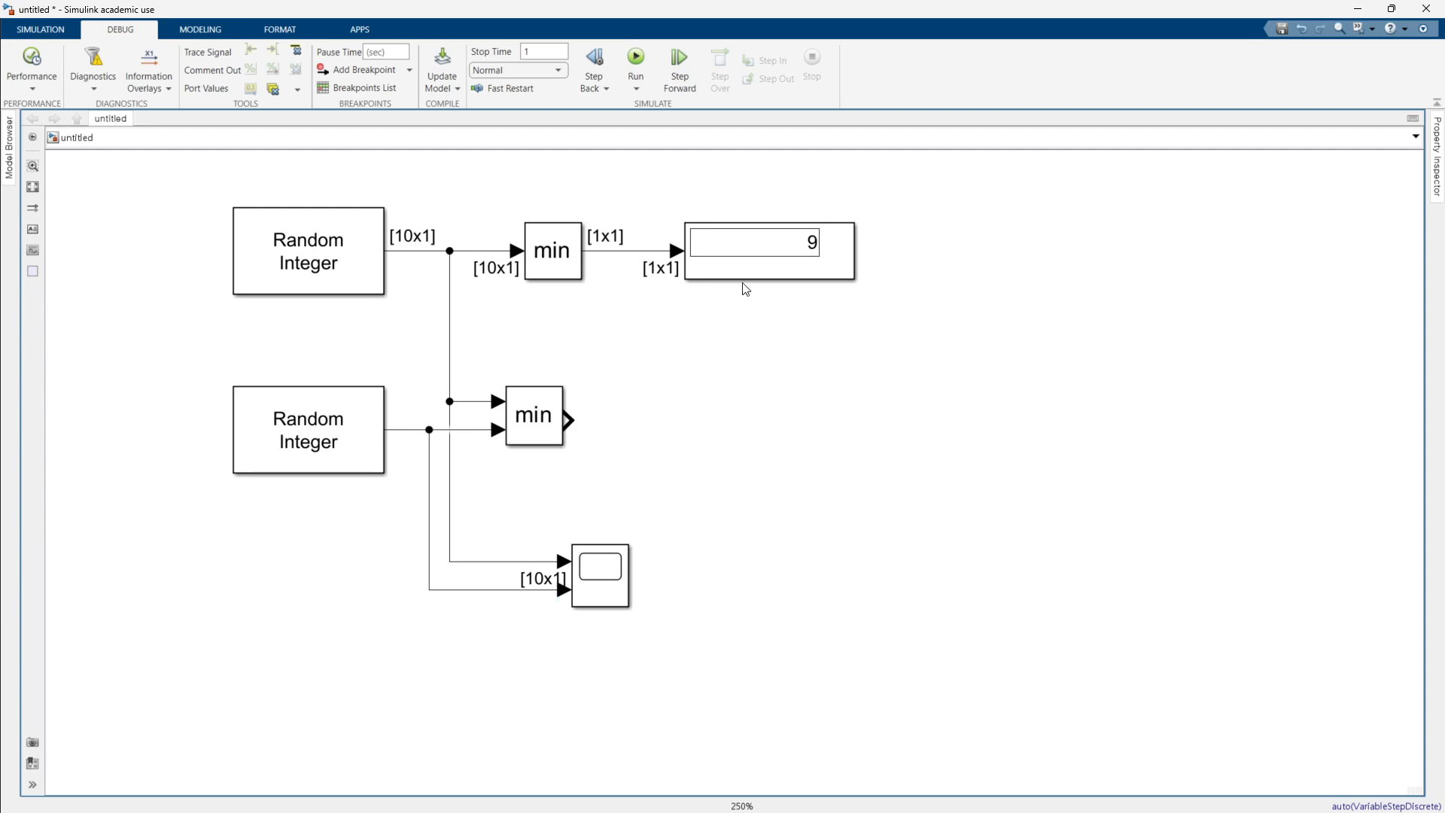
pyautogui.click(769, 272)
pyautogui.hotkey('ctrl', 'c')
pyautogui.hotkey('ctrl', 'v')
pyautogui.moveTo(834, 303); pyautogui.dragTo(847, 452)
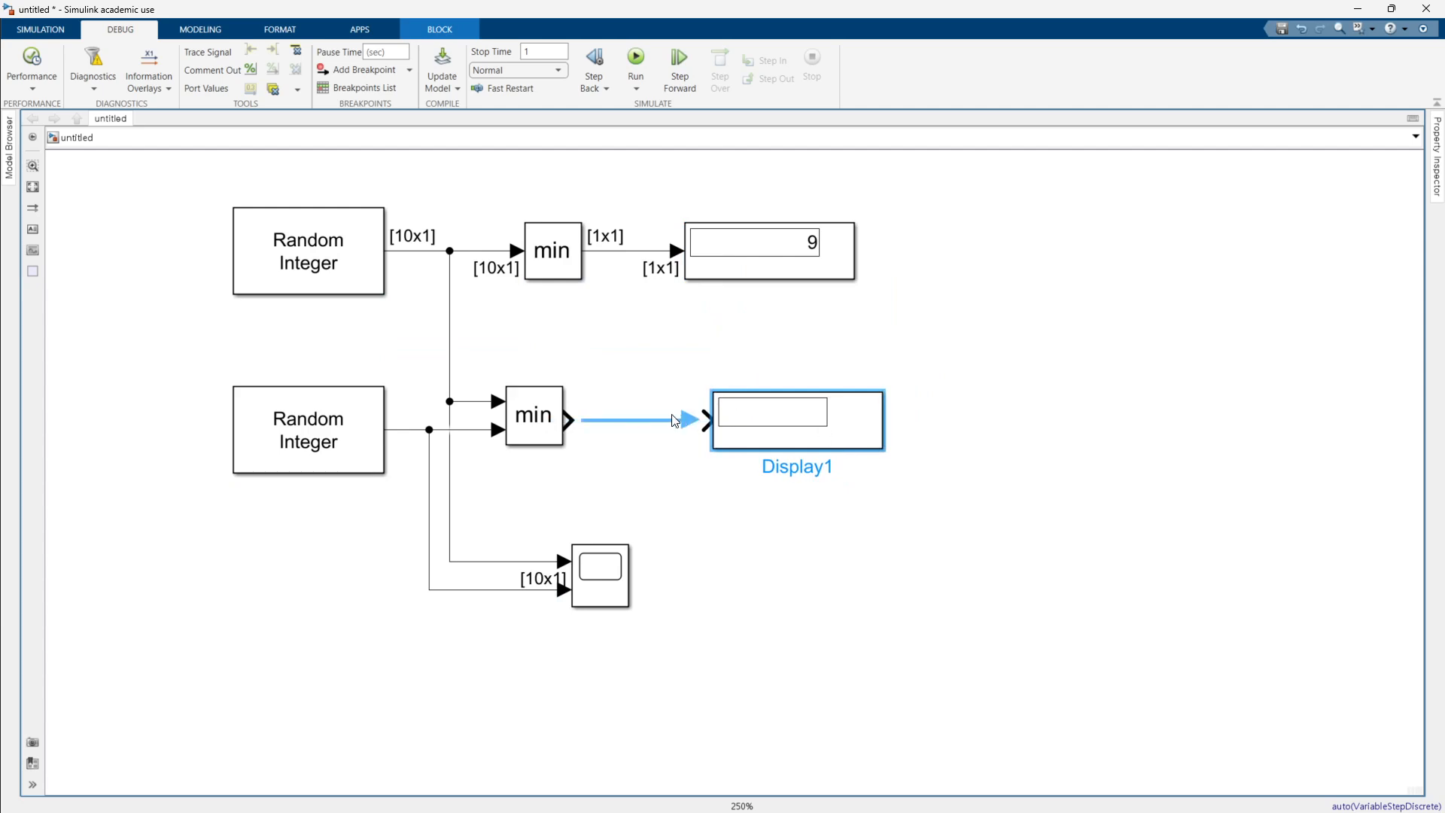
# Open the Scope and run the simulation to plot both random signals and fill the displays.
pyautogui.doubleClick(625, 599)
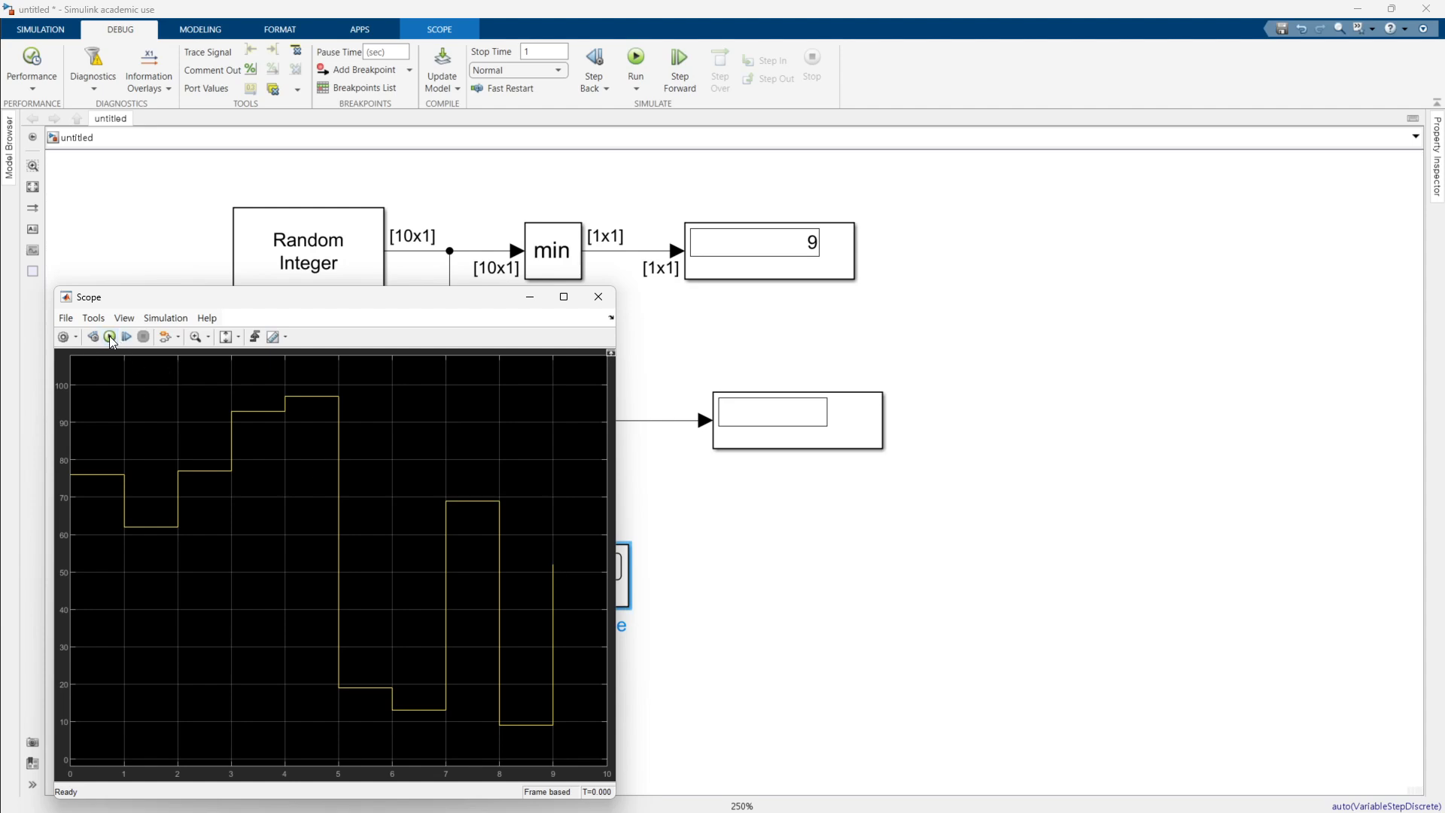
pyautogui.click(110, 337)
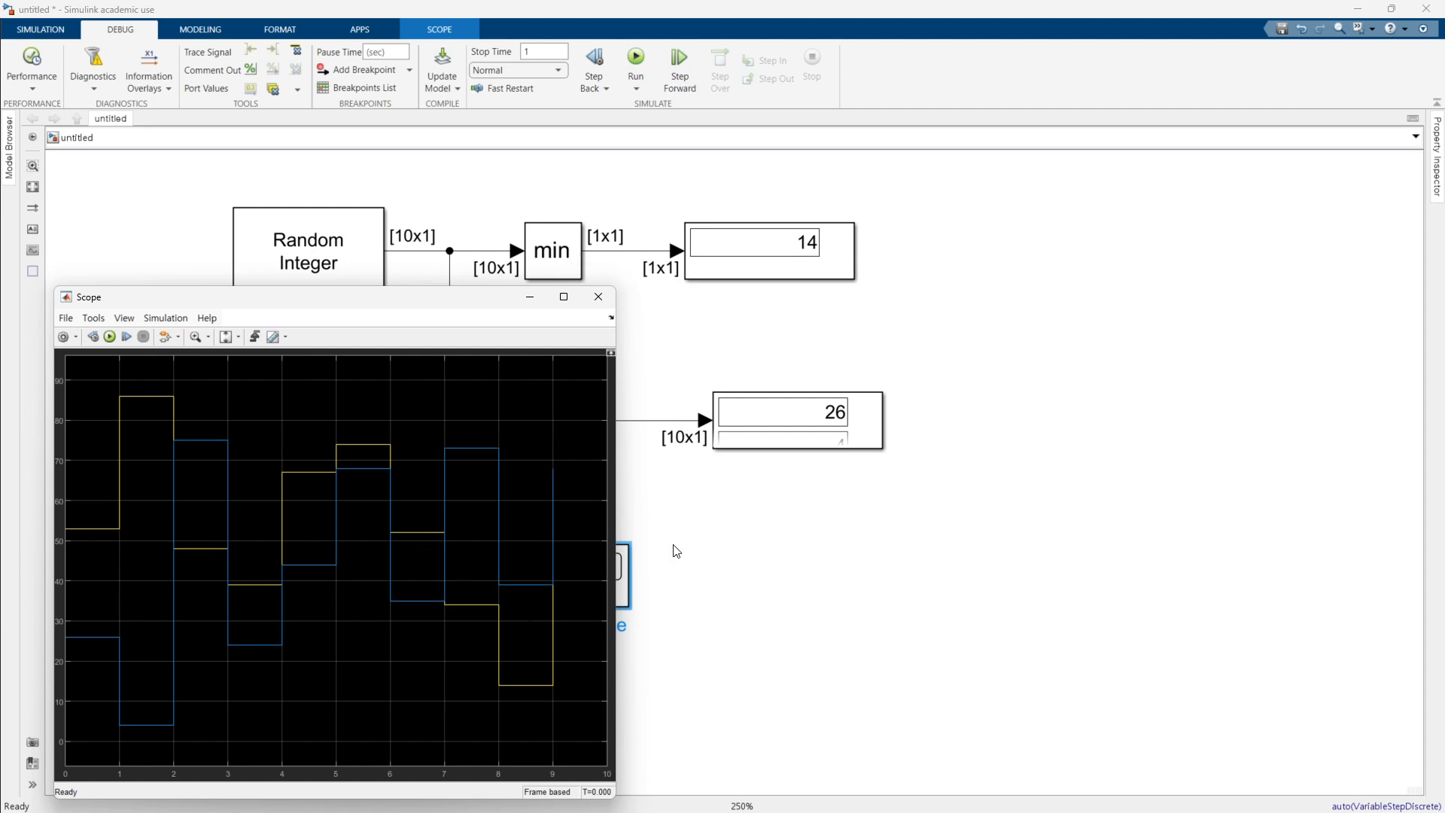
pyautogui.click(779, 516)
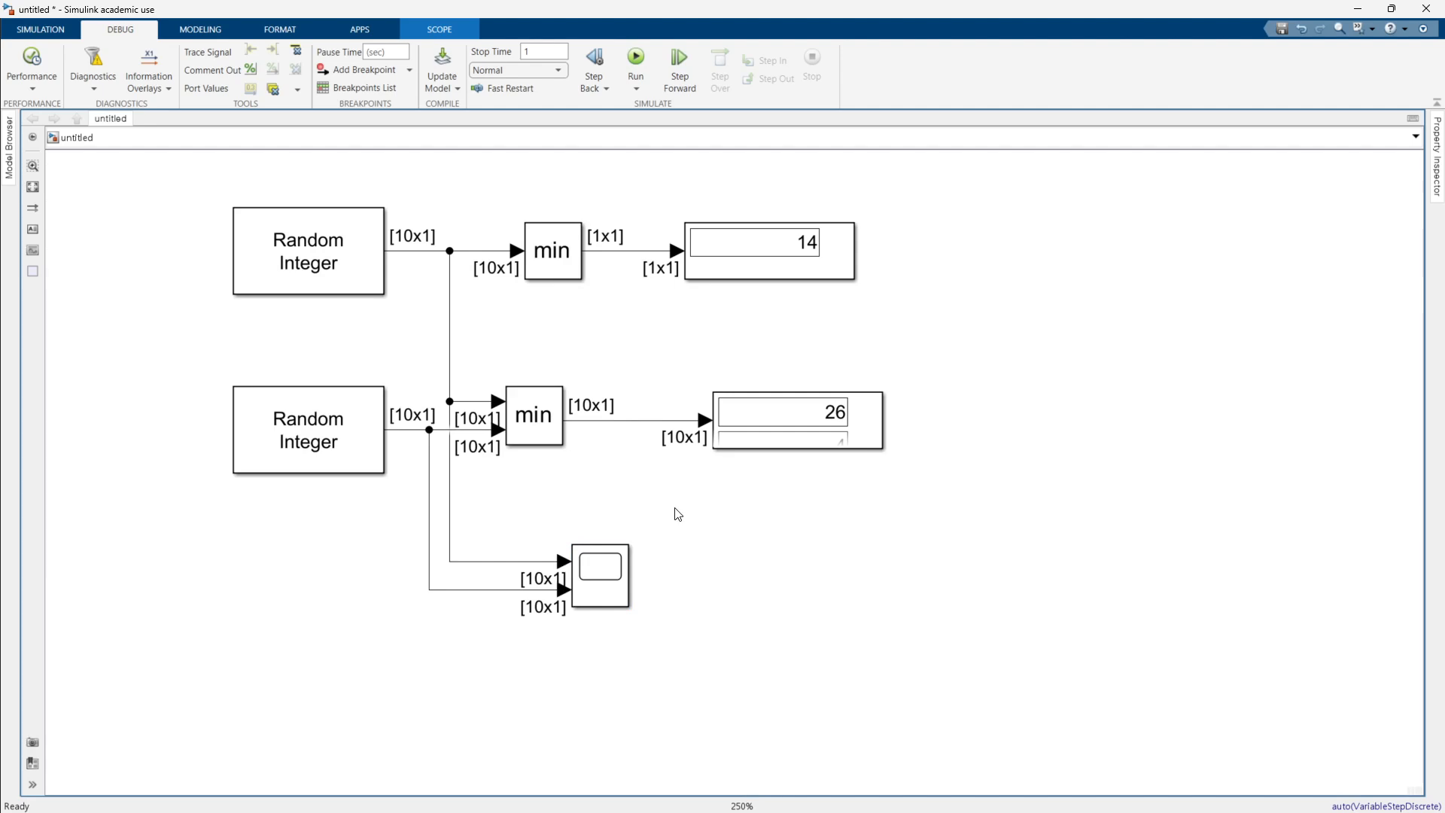
# Enlarge the lower Display block to show all ten elements and align it with the two-input MinMax output.
pyautogui.click(576, 272)
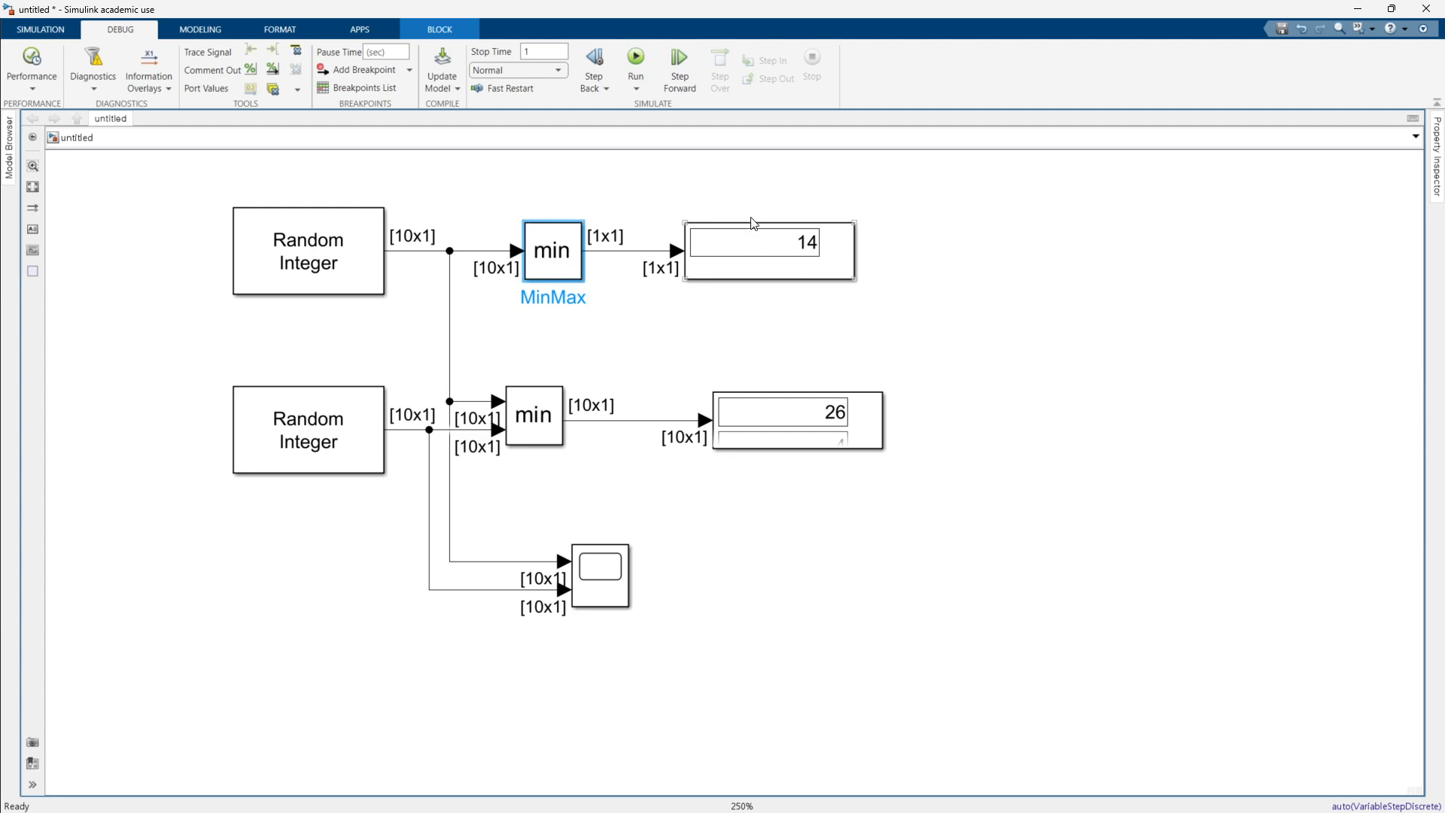
pyautogui.moveTo(882, 428); pyautogui.dragTo(1024, 762)
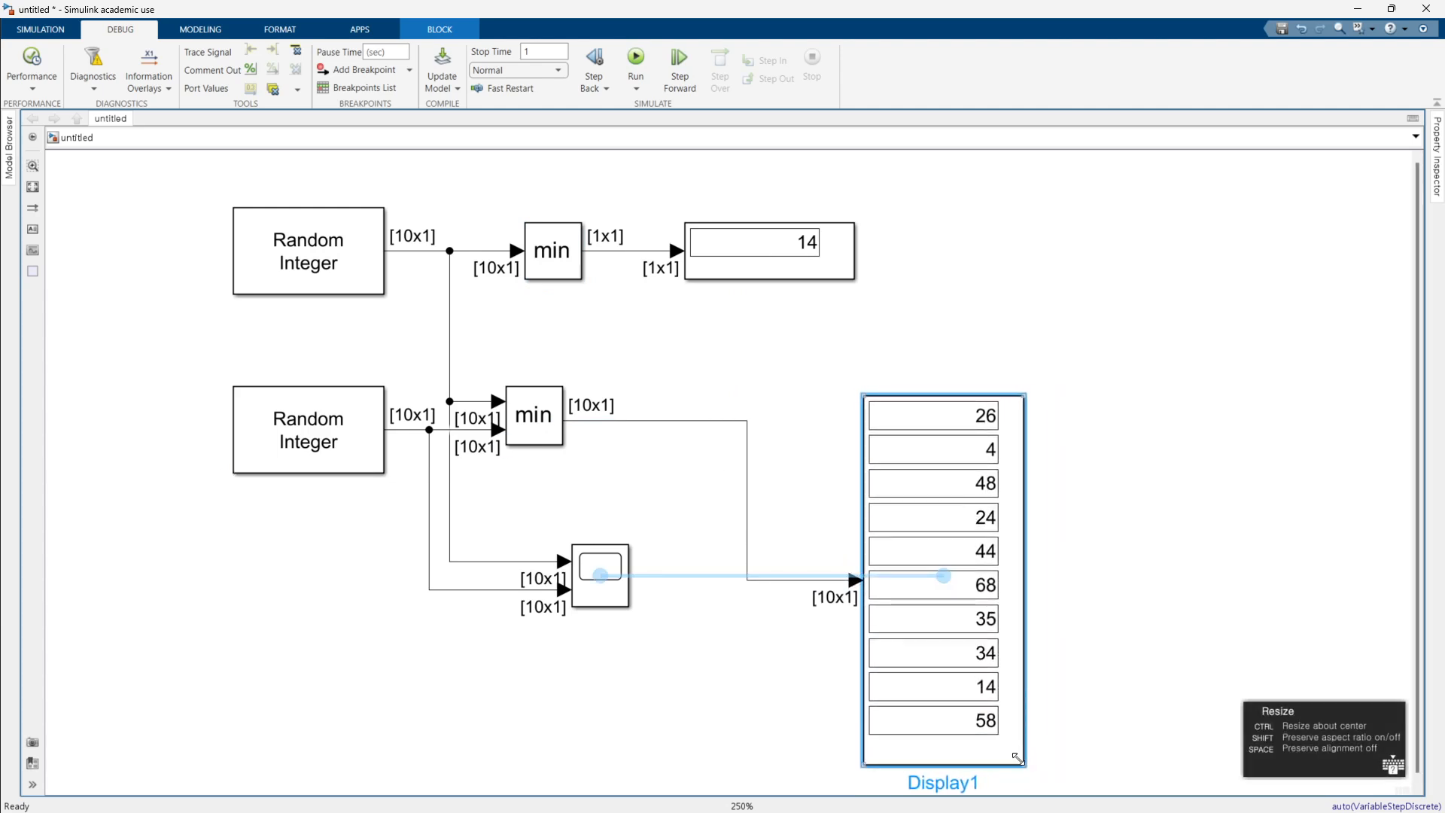
pyautogui.moveTo(1007, 678); pyautogui.dragTo(1062, 518)
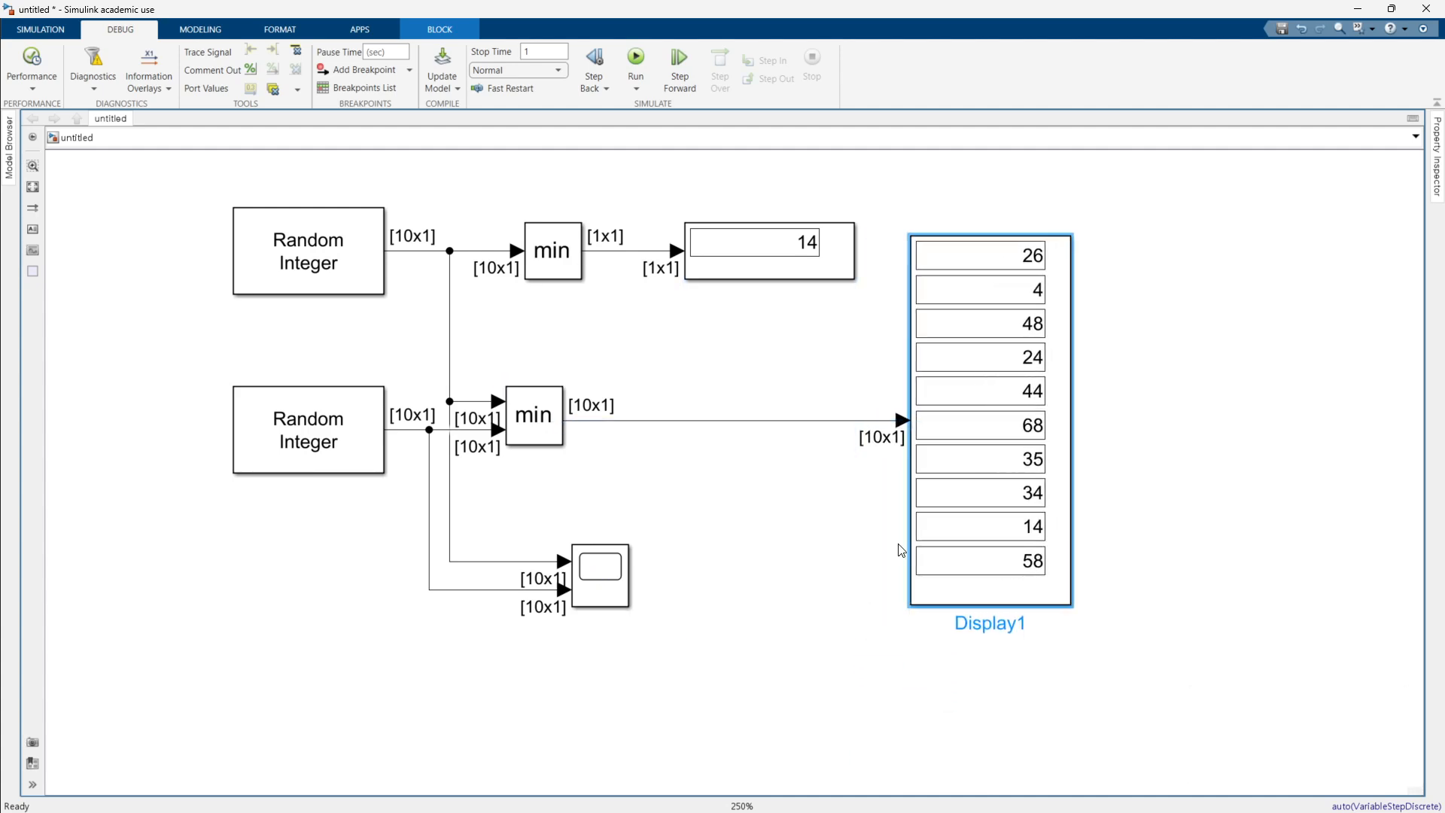
# Place the Scope window beside the enlarged Display and compare the plotted signals with the element-wise minimum values.
pyautogui.hotkey('alt', 'Tab')
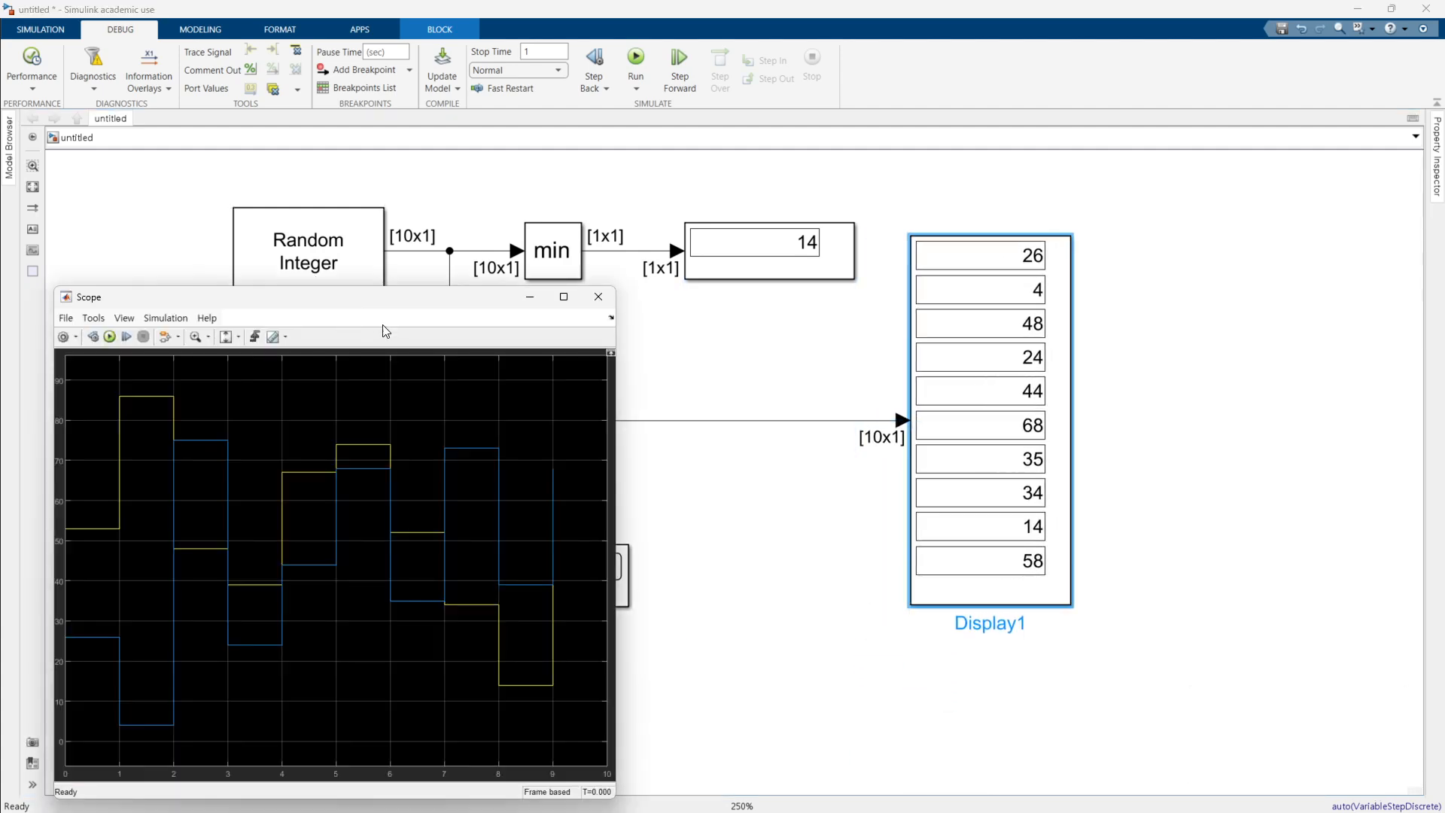
pyautogui.moveTo(432, 328); pyautogui.dragTo(700, 324)
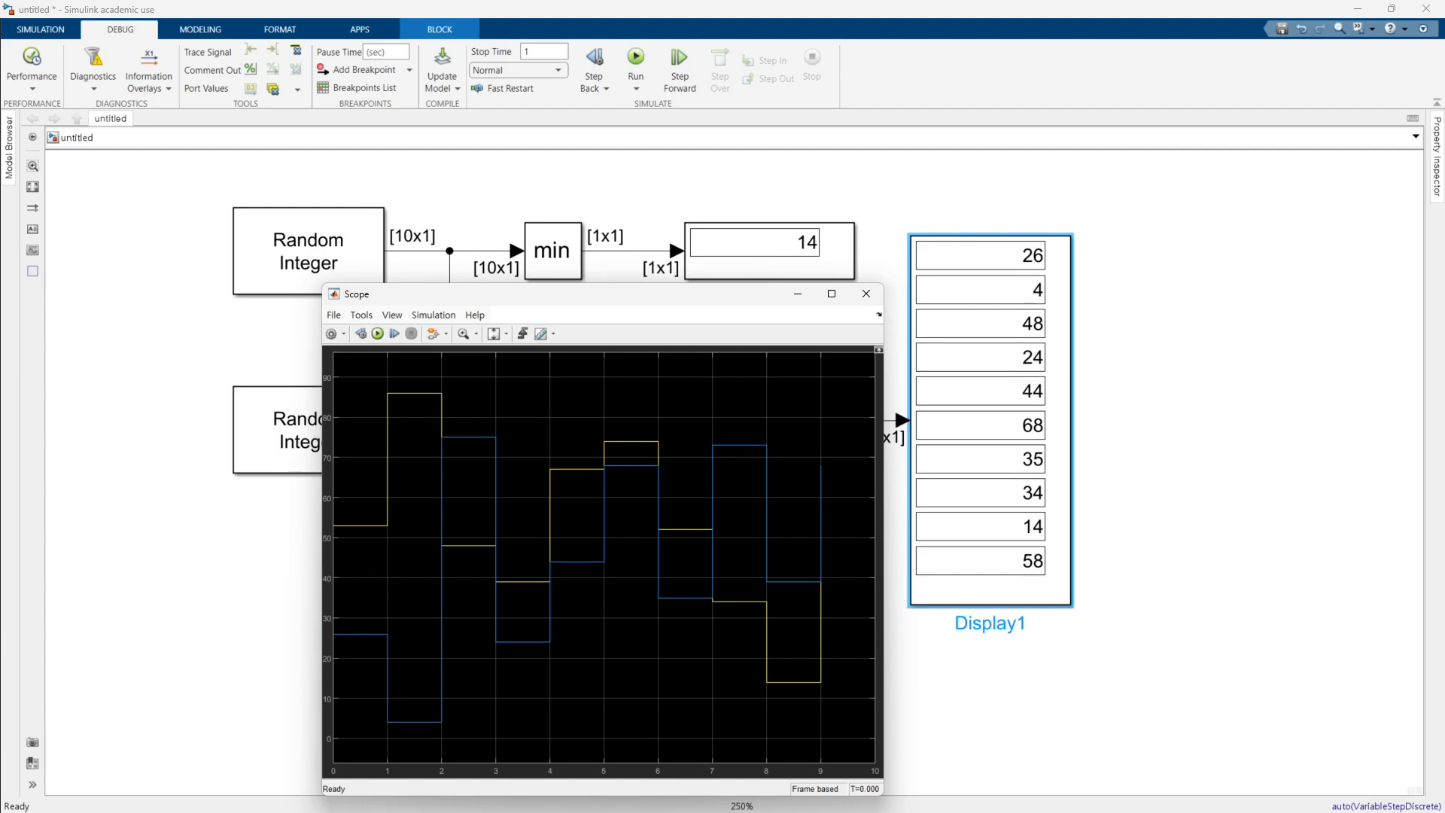
pyautogui.click(213, 602)
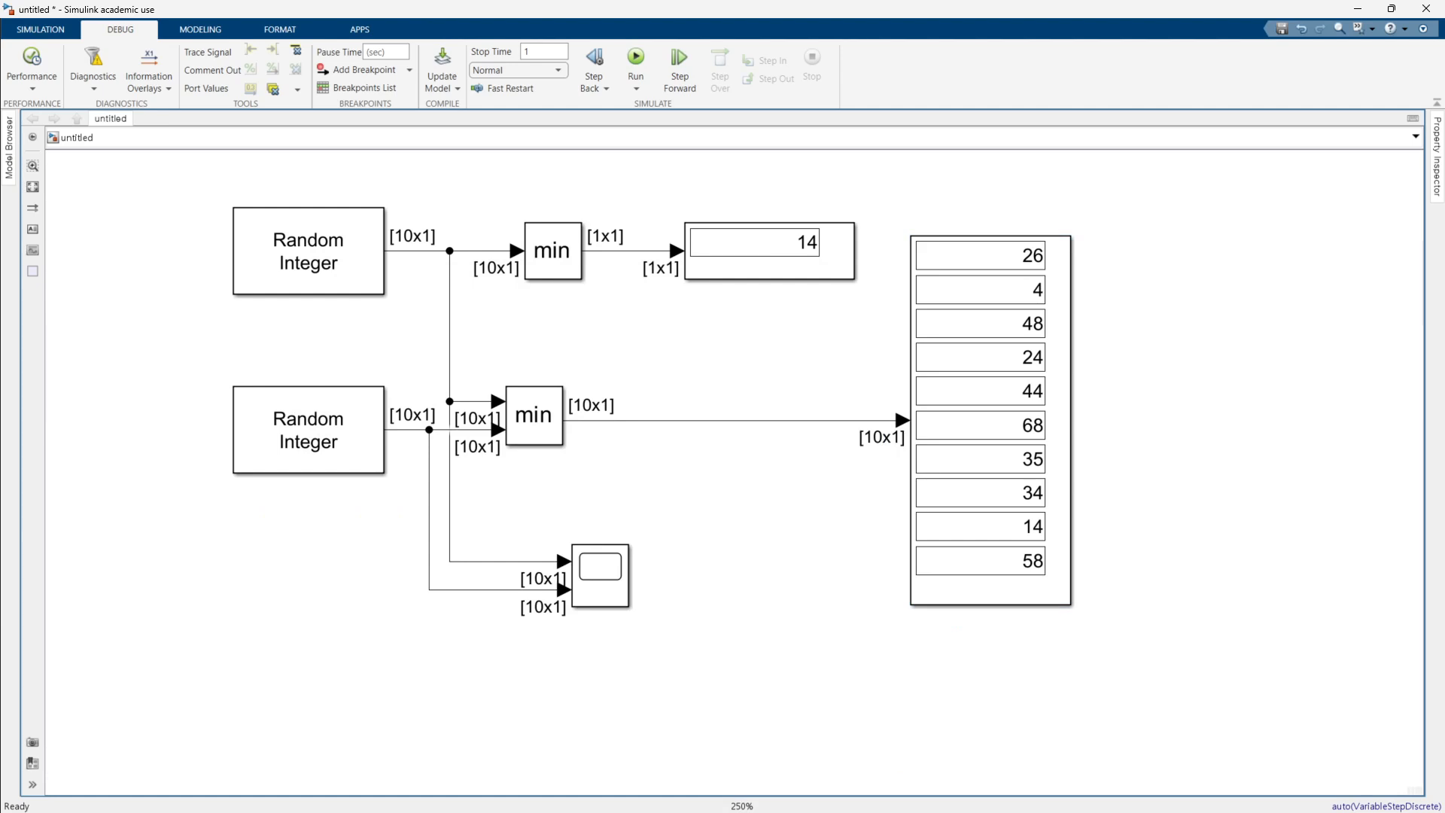
# Delete the entire MinMax model and insert an Add block on the empty canvas.
pyautogui.moveTo(1087, 667); pyautogui.dragTo(254, 227)
pyautogui.press('Delete')
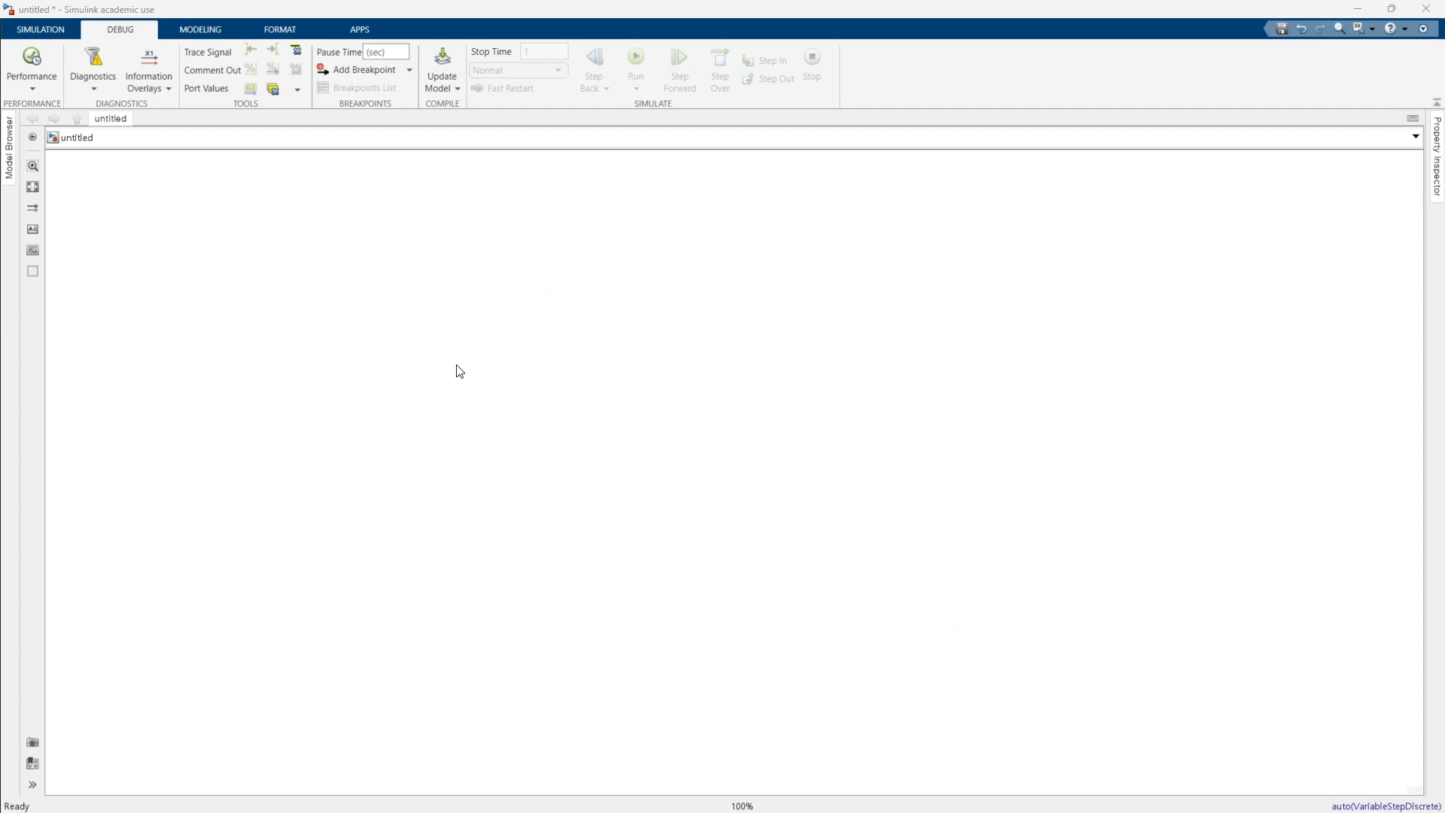
pyautogui.doubleClick(363, 305)
pyautogui.write('add')
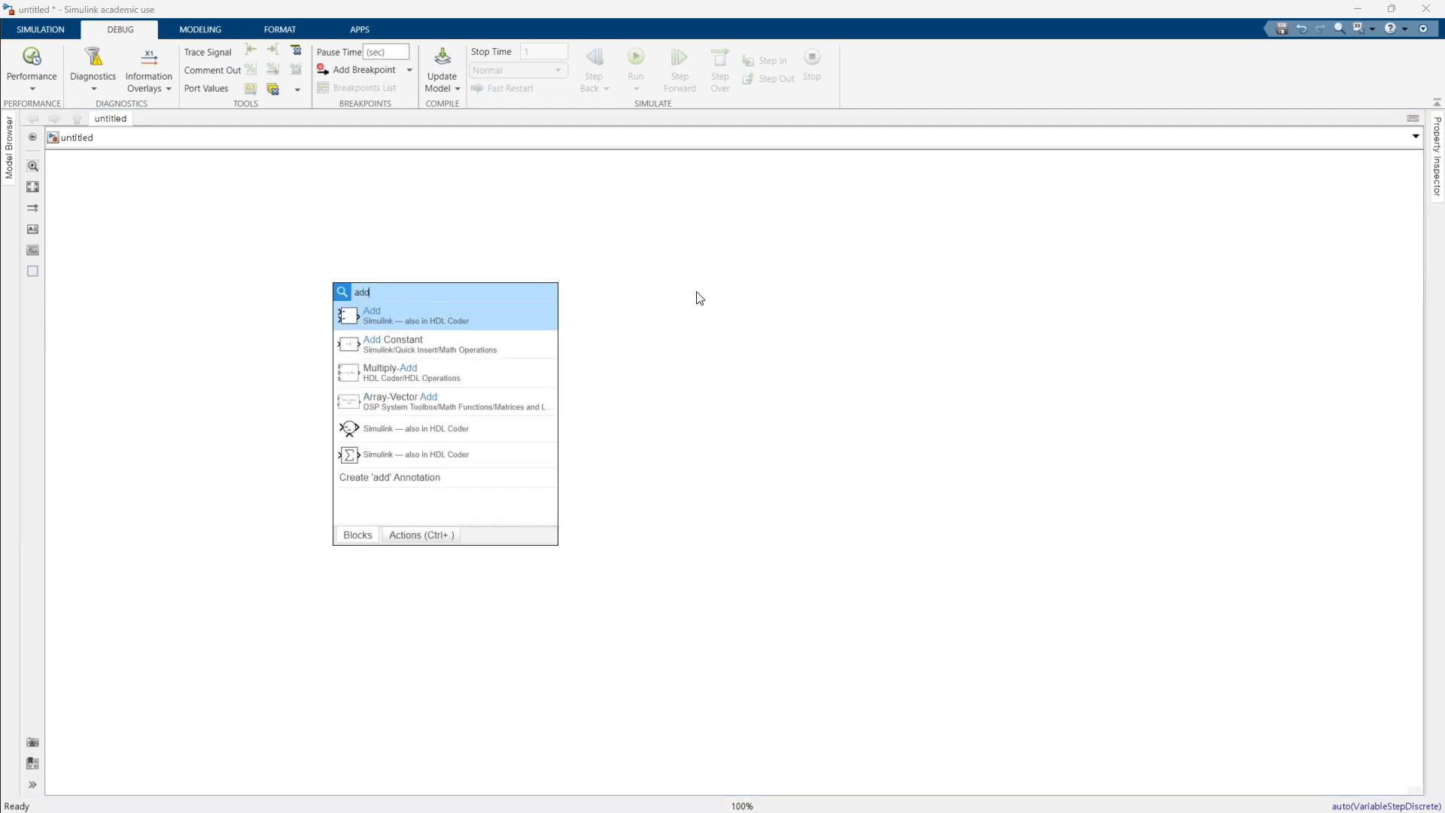
pyautogui.press('Return')
pyautogui.scroll(3, 346, 433)
pyautogui.moveTo(374, 310); pyautogui.dragTo(364, 523)
# Insert a Subtract block and a Sum block in a row beside the Add block.
pyautogui.doubleClick(504, 382)
pyautogui.write('s')
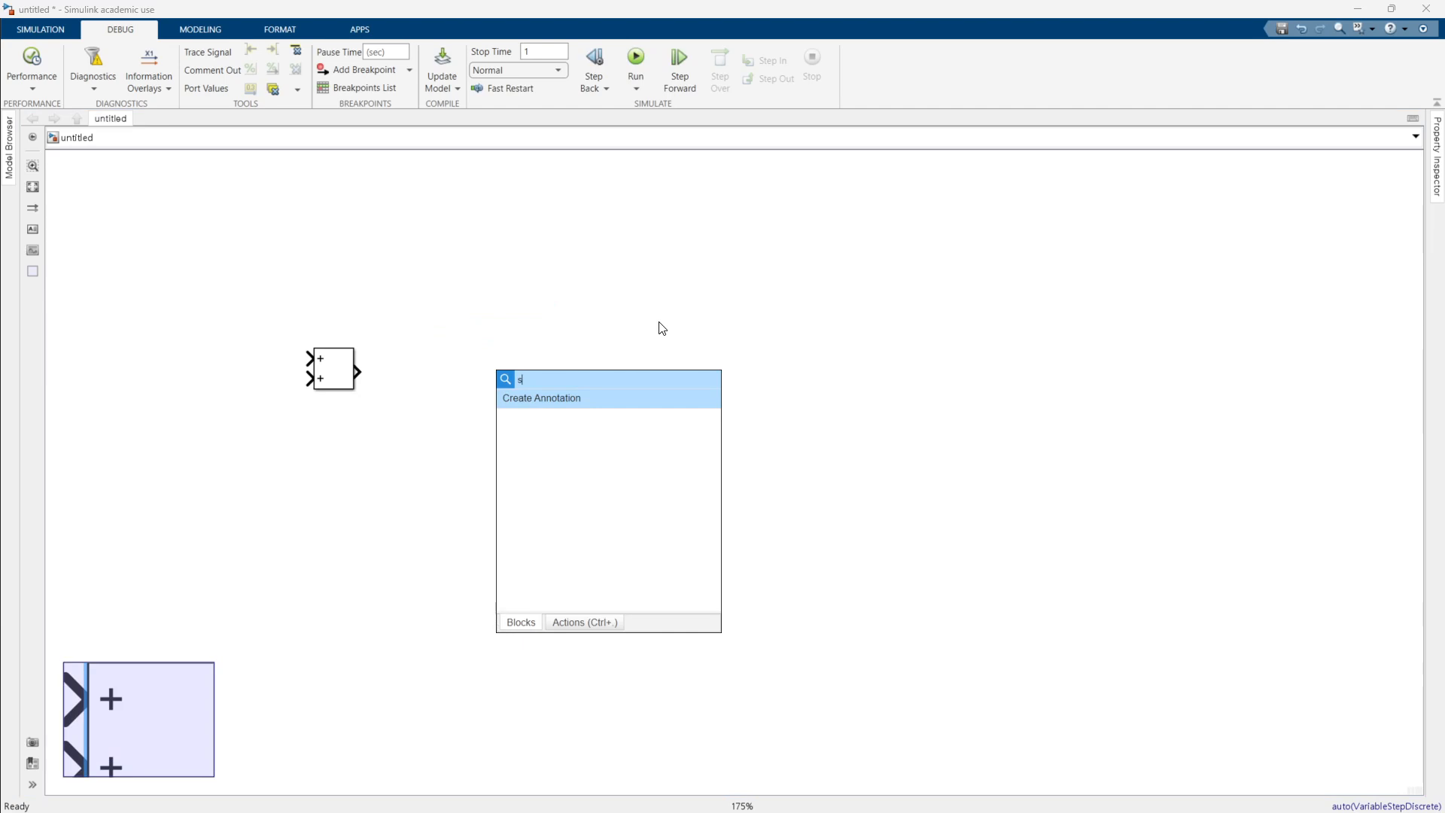
pyautogui.write('bubtra')
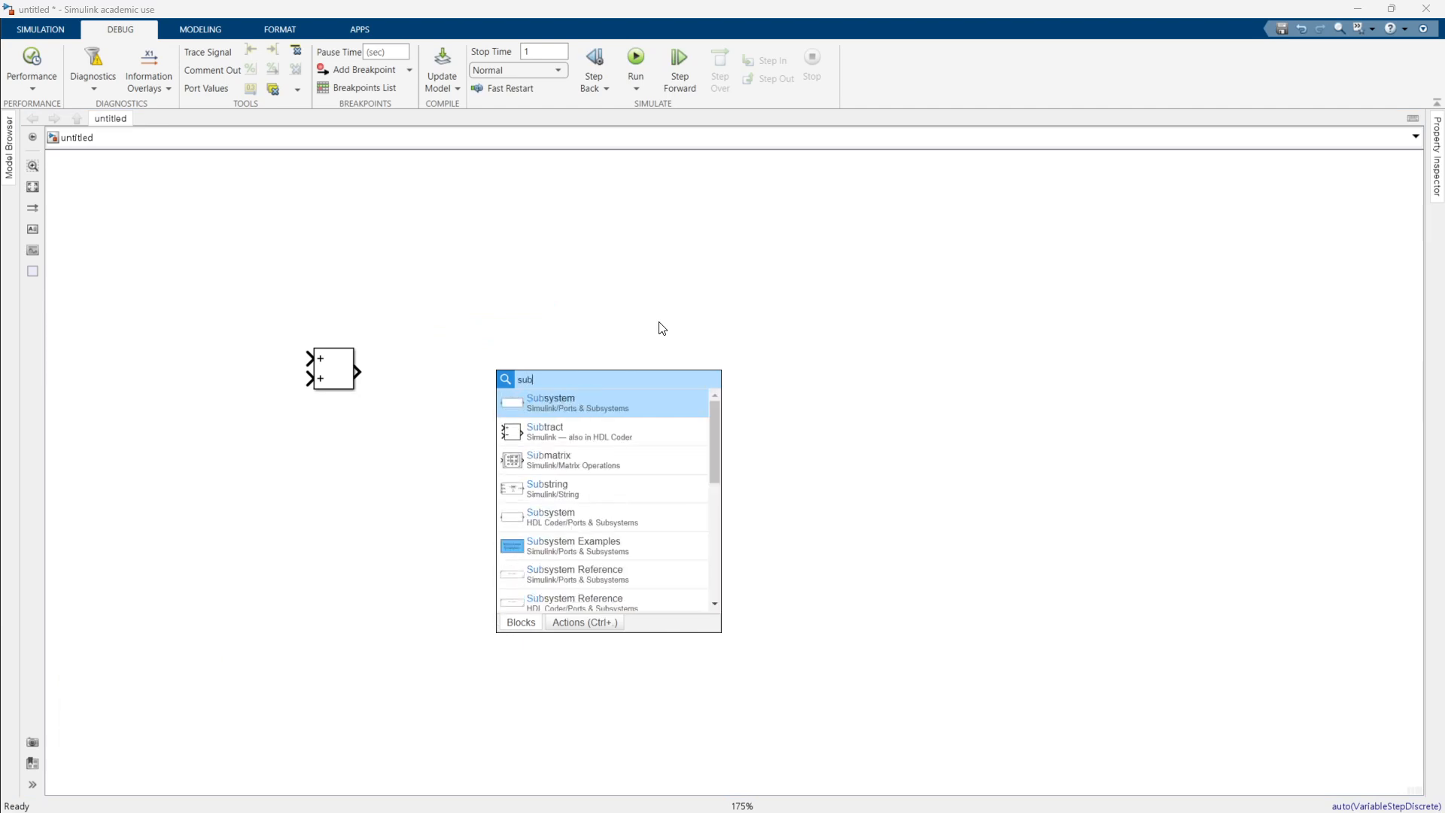
pyautogui.press('Return')
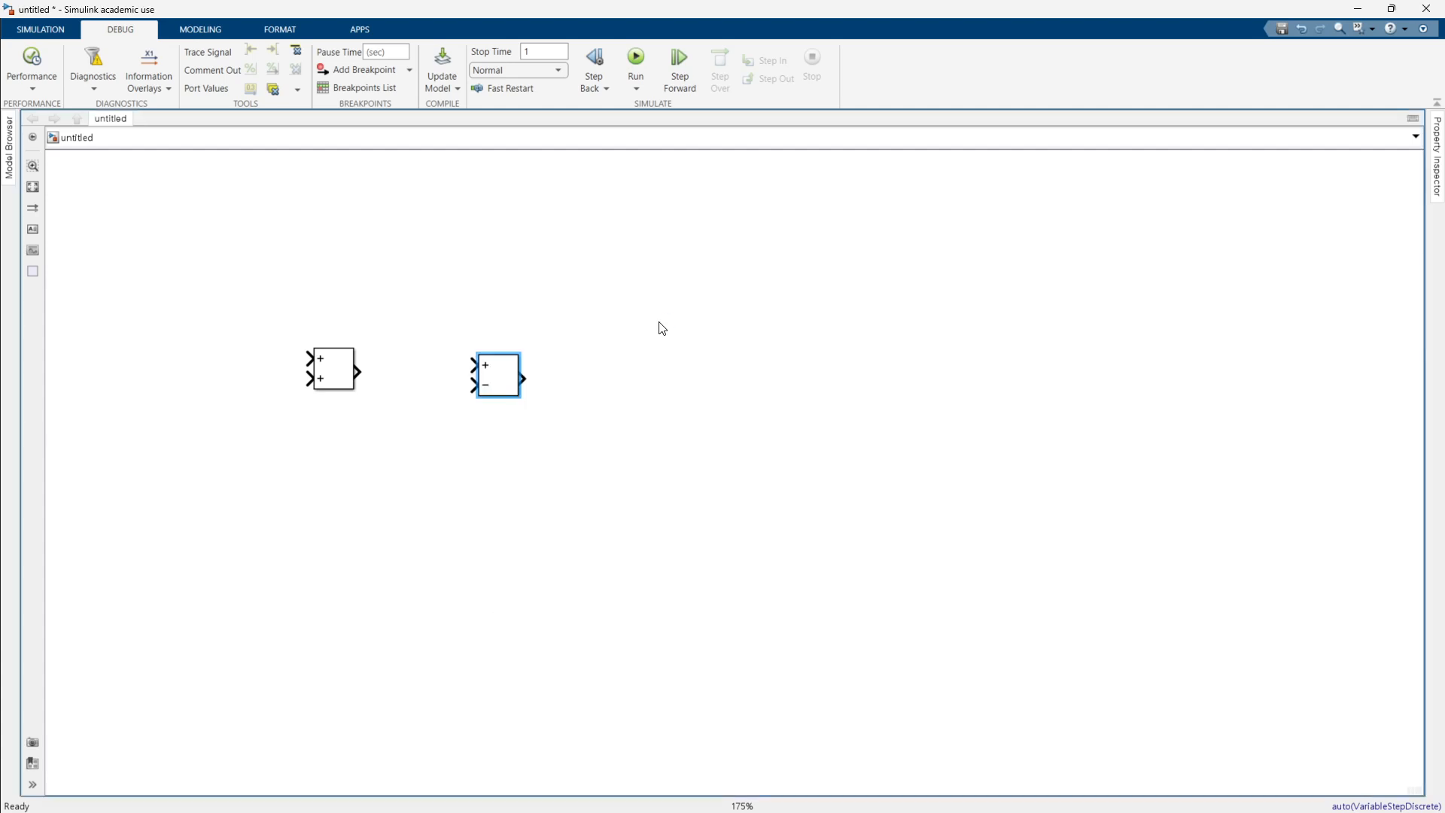
pyautogui.doubleClick(658, 371)
pyautogui.write('su')
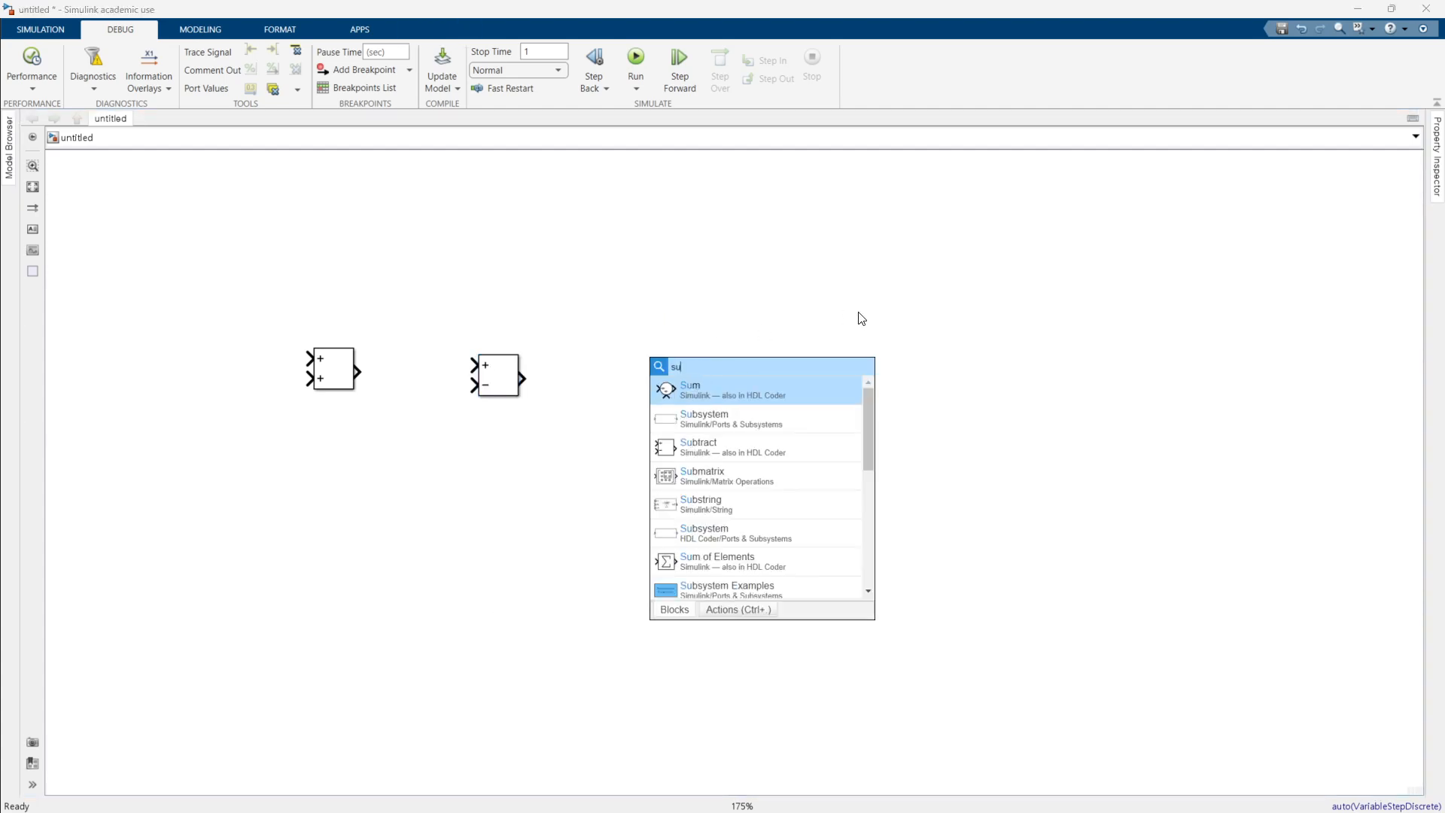
pyautogui.write('m')
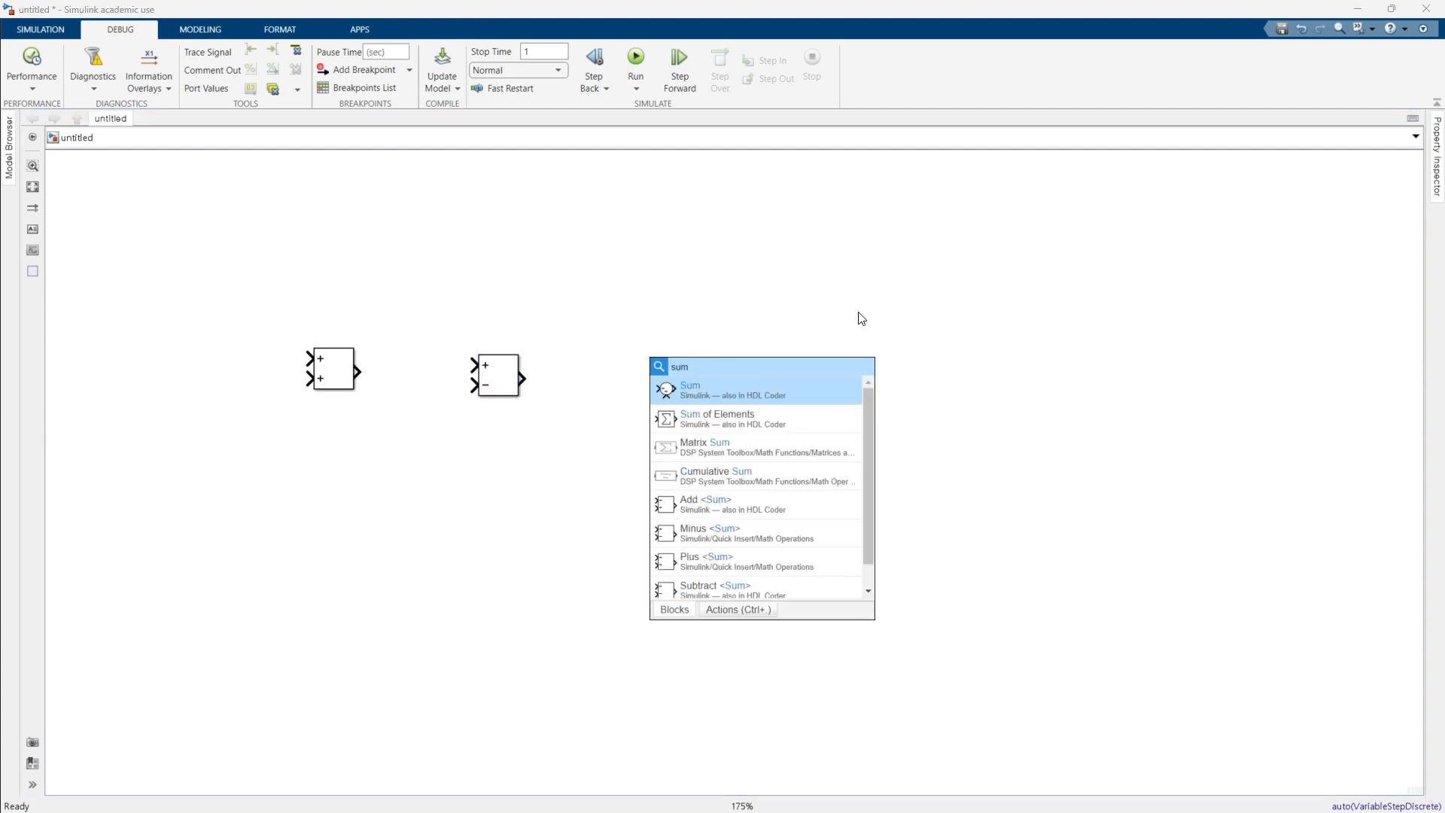
pyautogui.press('Return')
# Insert a Sum of Elements block at the end of the row, beside the Sum block.
pyautogui.doubleClick(794, 365)
pyautogui.write('s')
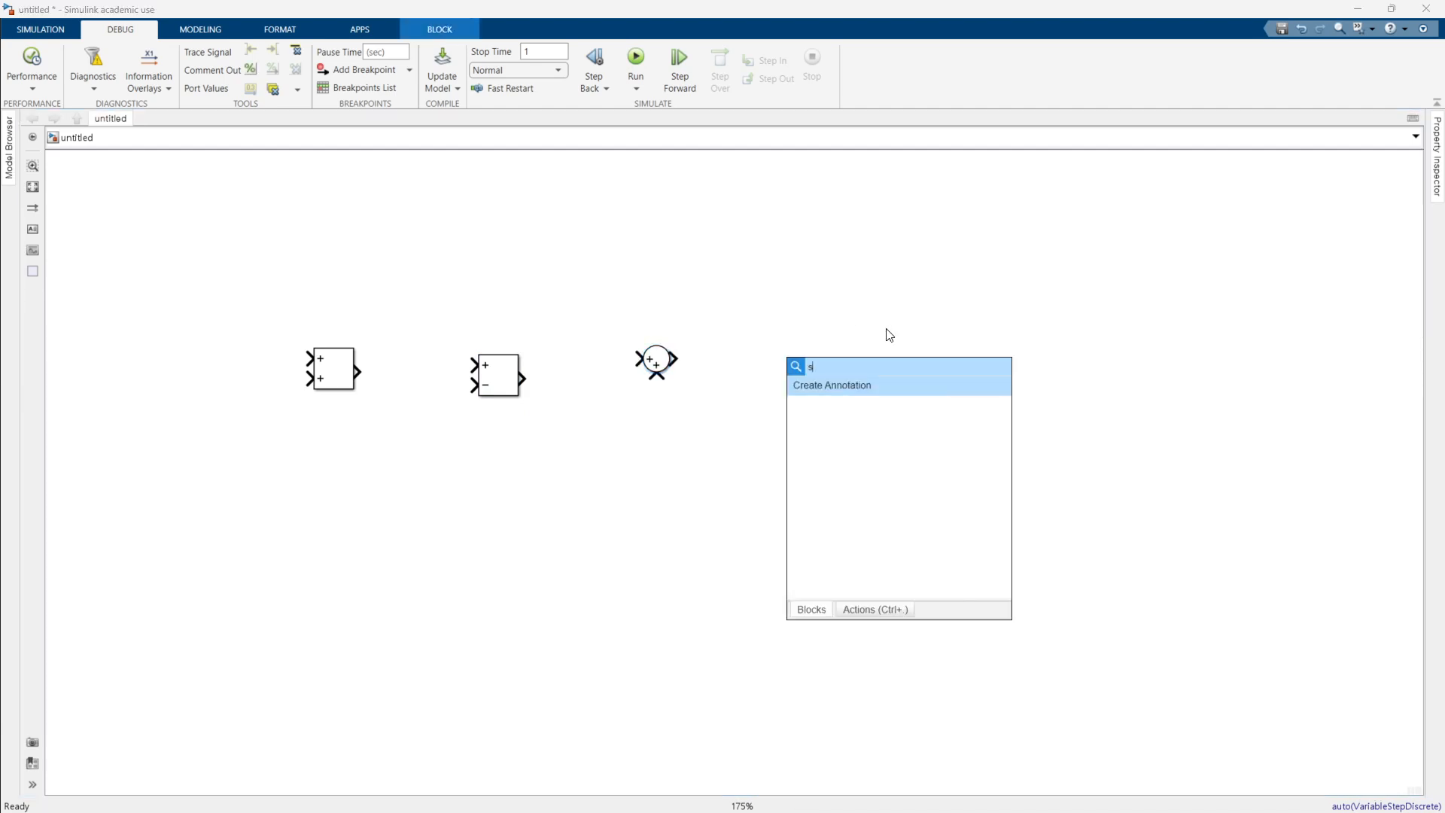
pyautogui.write('um')
pyautogui.write('of')
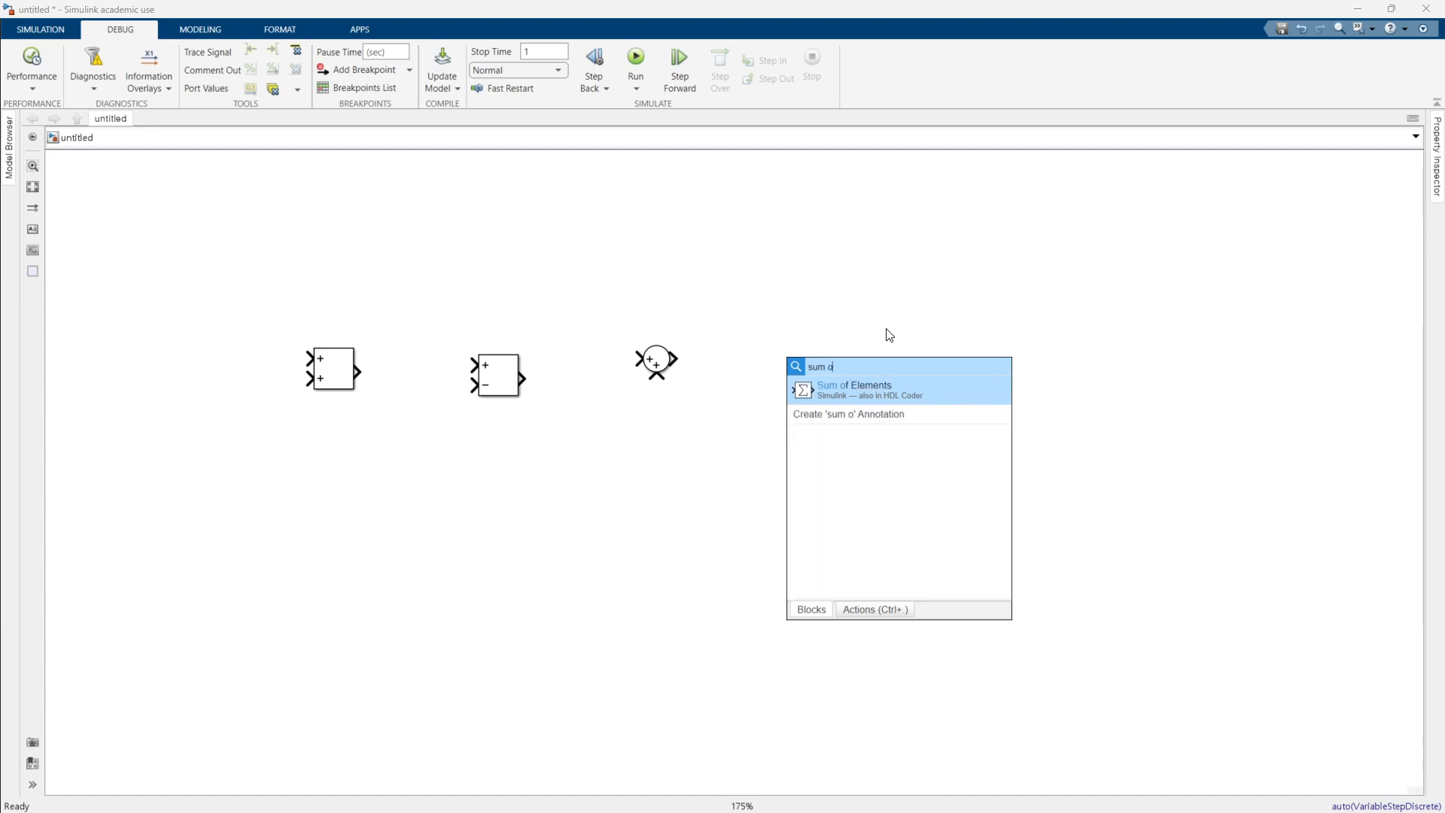
pyautogui.press('Return')
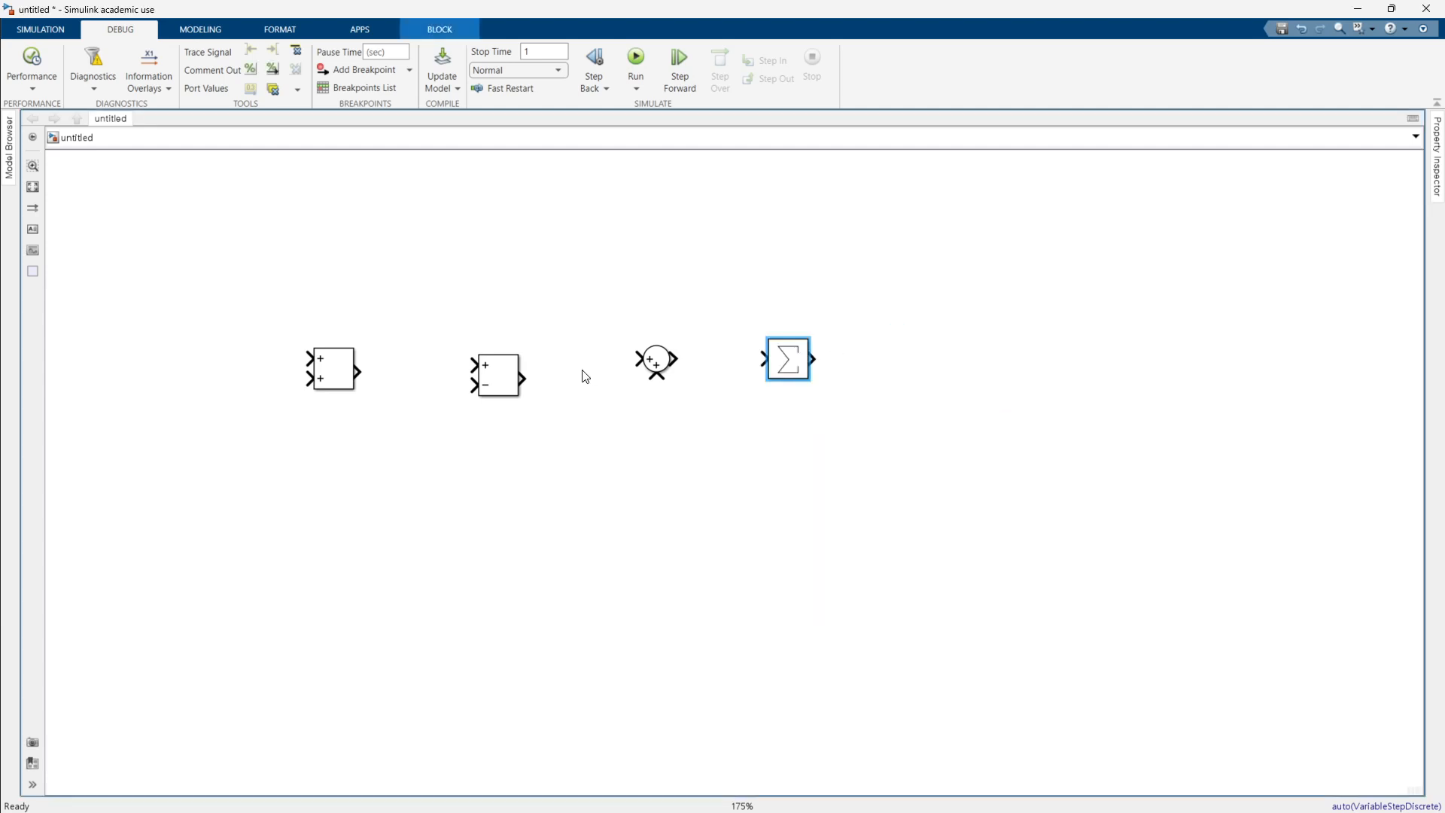
# Shift the Add and Subtract blocks toward the Sum block, keeping them roughly level.
pyautogui.scroll(3, 587, 374)
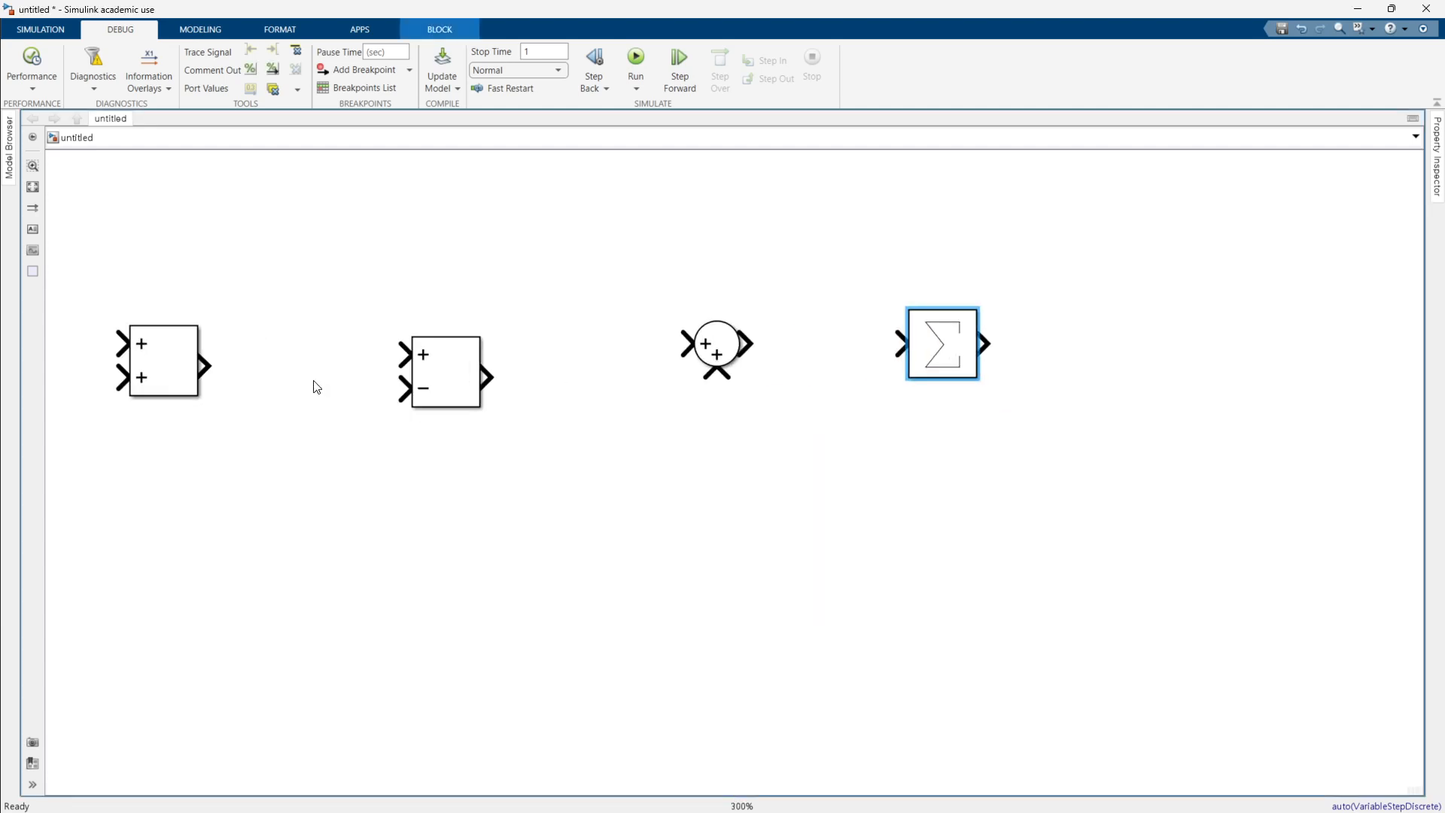
pyautogui.moveTo(174, 372); pyautogui.dragTo(259, 383)
pyautogui.moveTo(473, 377); pyautogui.dragTo(518, 378)
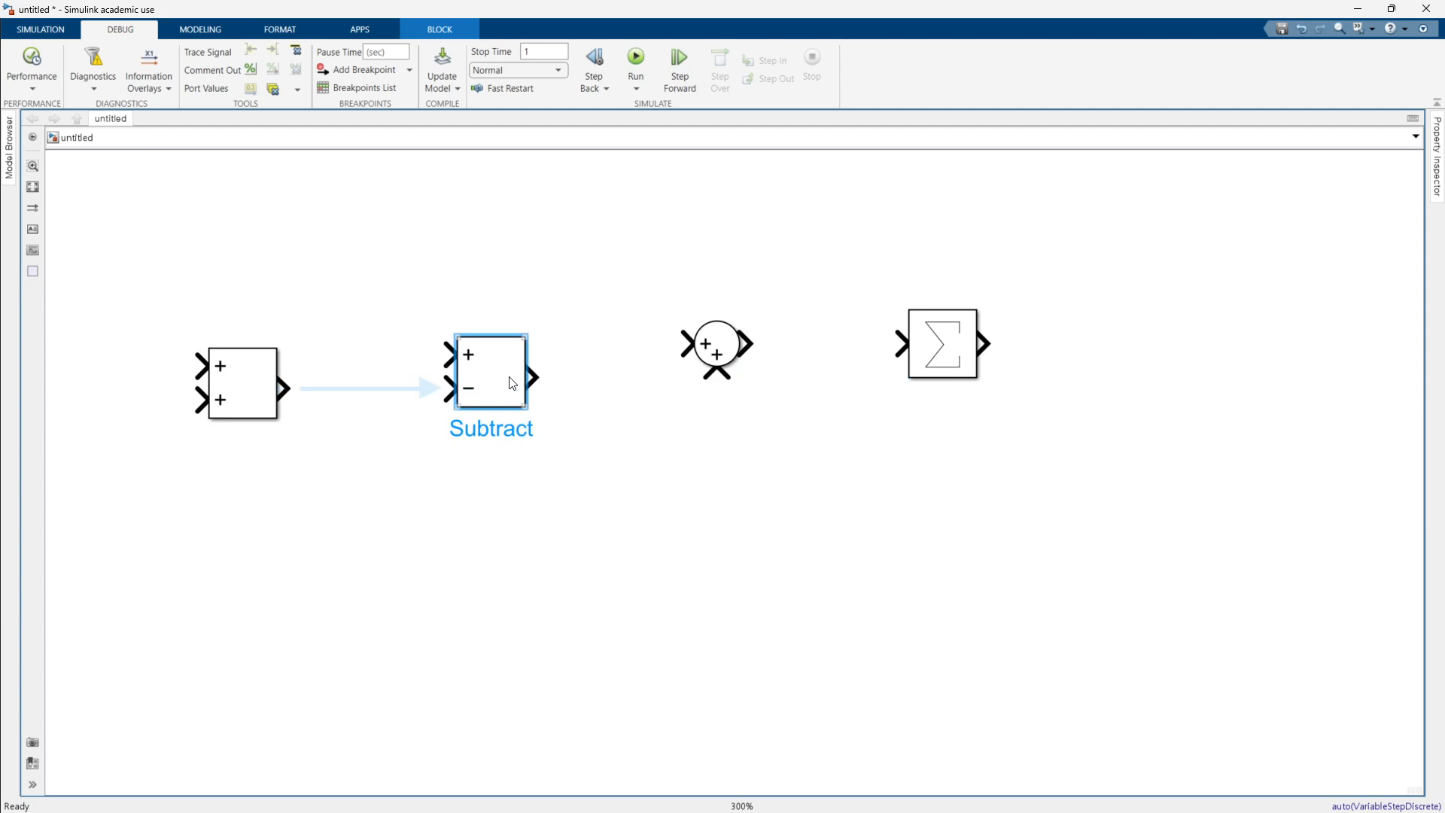
# Set the Add block's list of signs to +-.
pyautogui.click(265, 456)
pyautogui.click(250, 374)
pyautogui.doubleClick(253, 375)
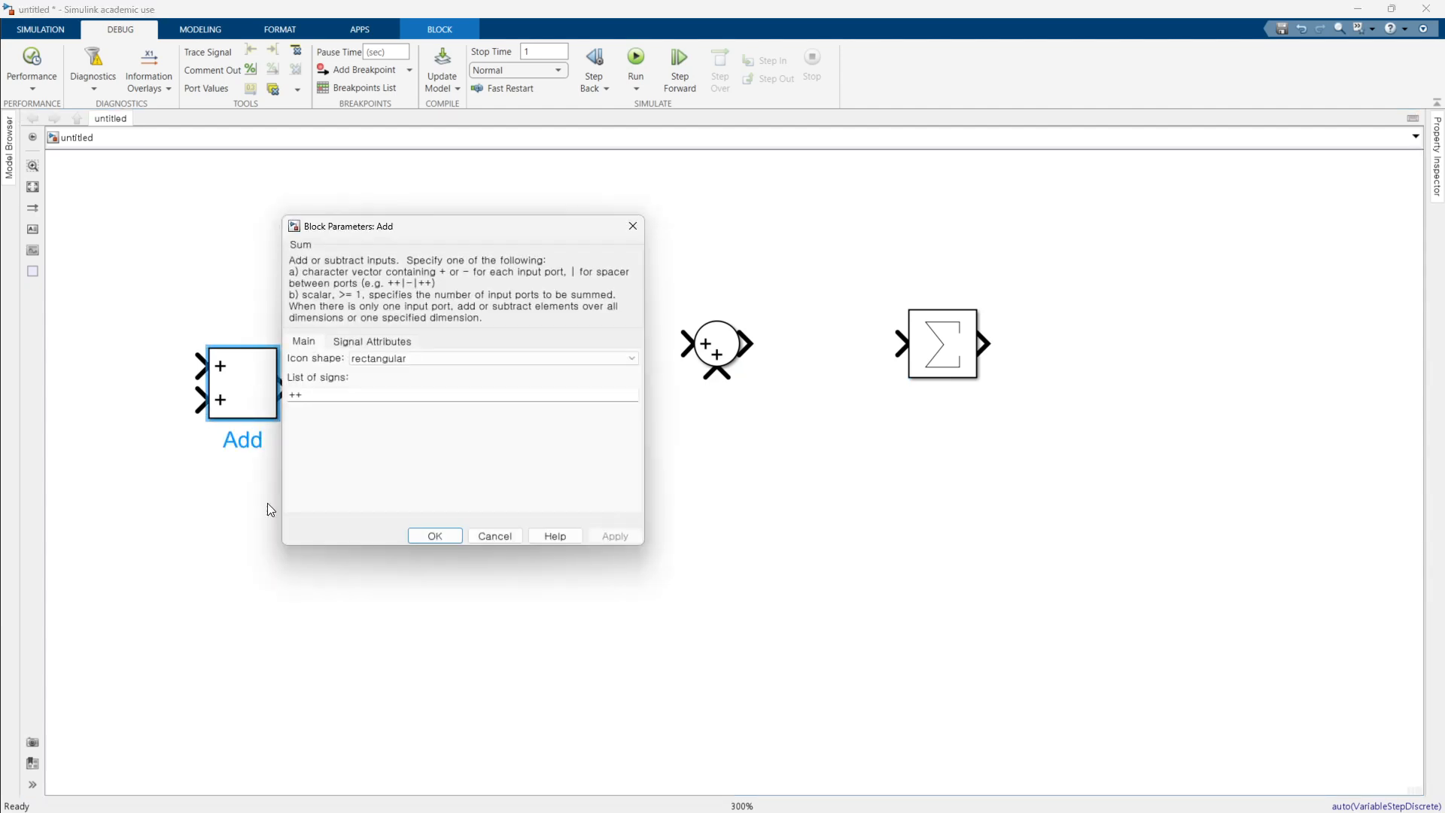
pyautogui.doubleClick(334, 395)
pyautogui.click(419, 401)
pyautogui.press('BackSpace')
pyautogui.write('-')
pyautogui.press('Return')
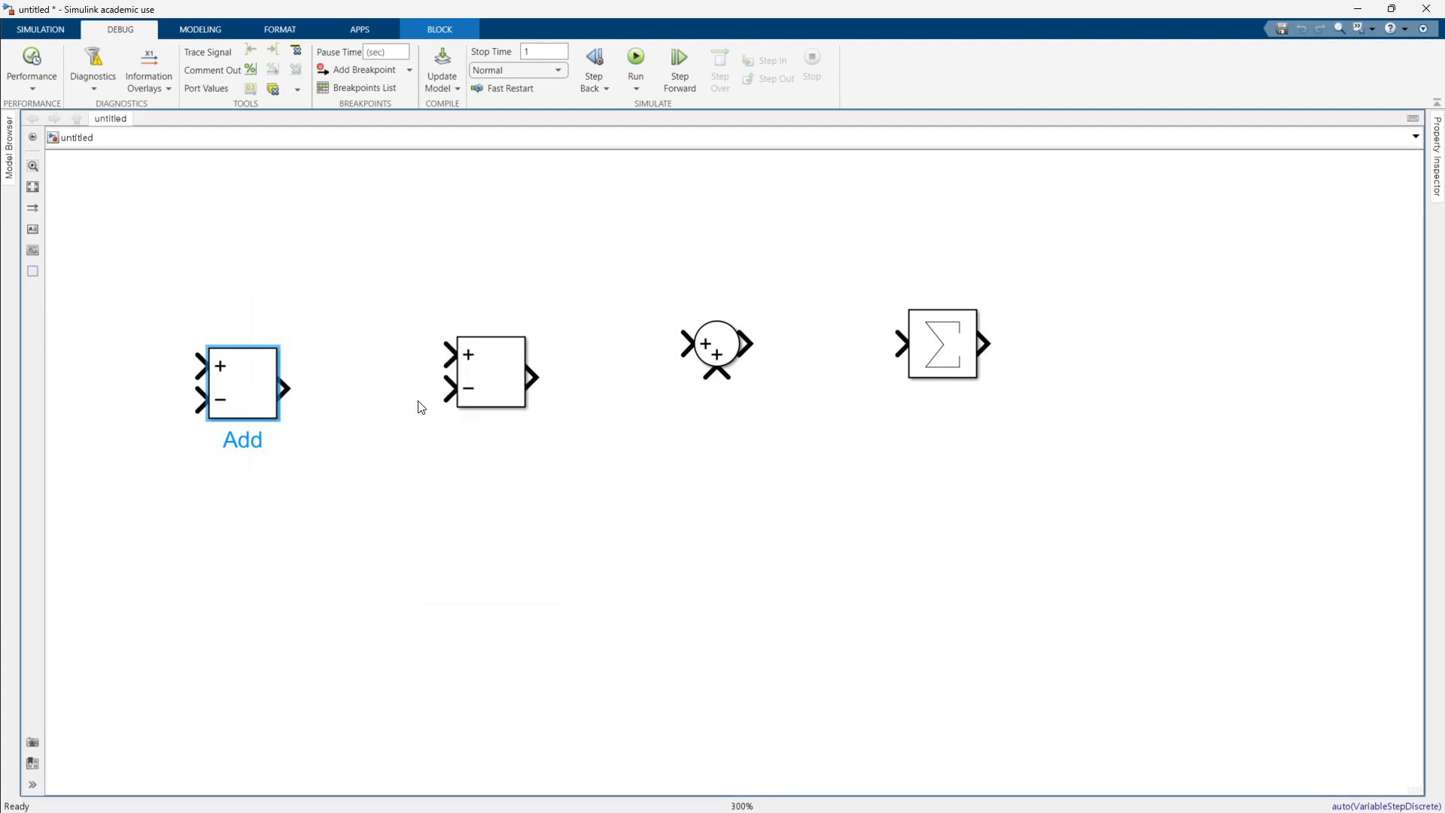
# Move the Subtract block slightly closer to the modified Add block and compare the two blocks.
pyautogui.click(343, 468)
pyautogui.click(491, 393)
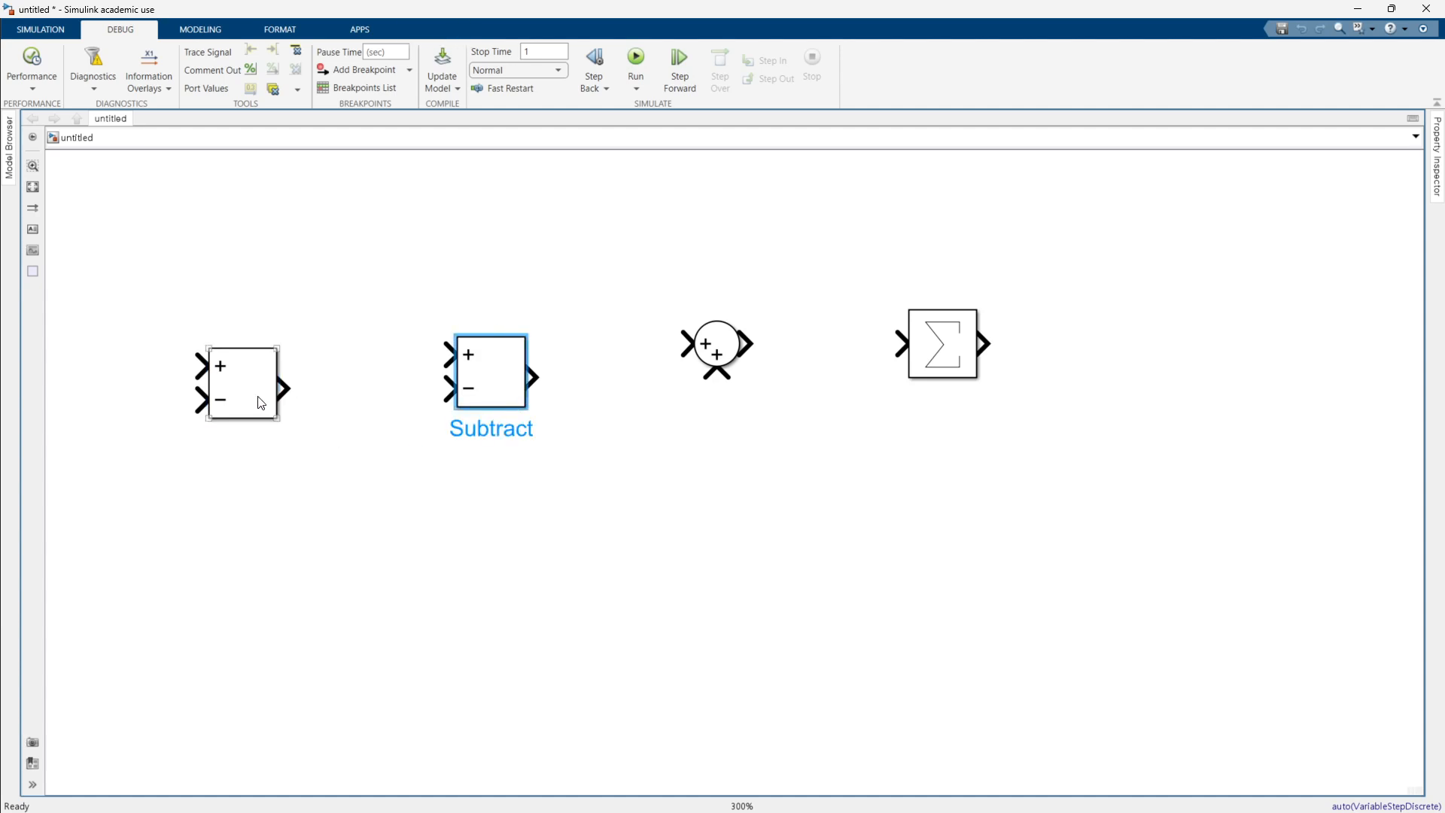
pyautogui.click(262, 400)
pyautogui.moveTo(508, 390); pyautogui.dragTo(476, 395)
pyautogui.click(502, 506)
pyautogui.click(256, 407)
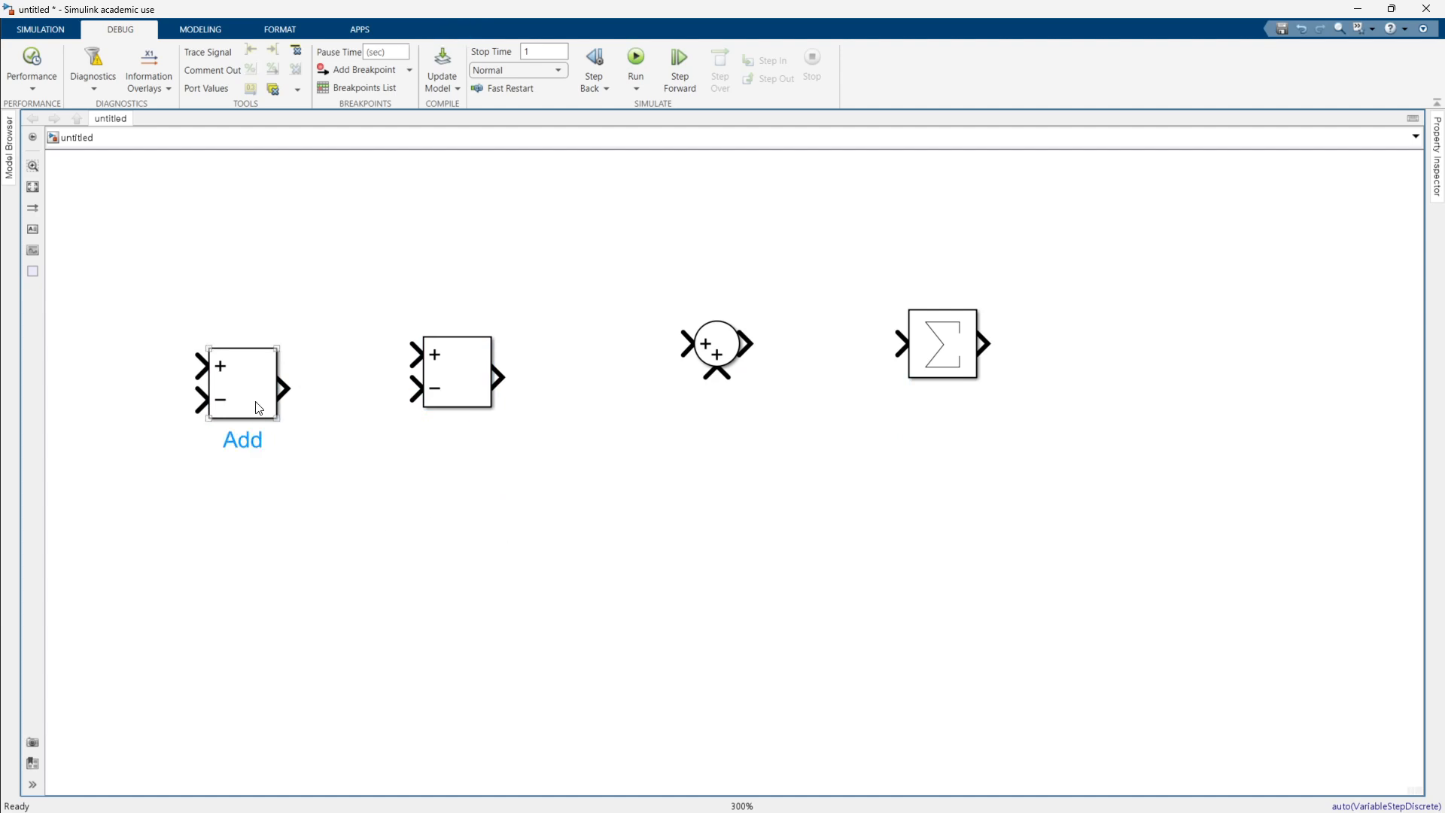
pyautogui.click(315, 346)
# Remove the leading spacer from the round Sum block's list of signs so that it reads ++.
pyautogui.click(722, 342)
pyautogui.doubleClick(719, 340)
pyautogui.moveTo(894, 193); pyautogui.dragTo(994, 266)
pyautogui.doubleClick(926, 429)
pyautogui.press('Left')
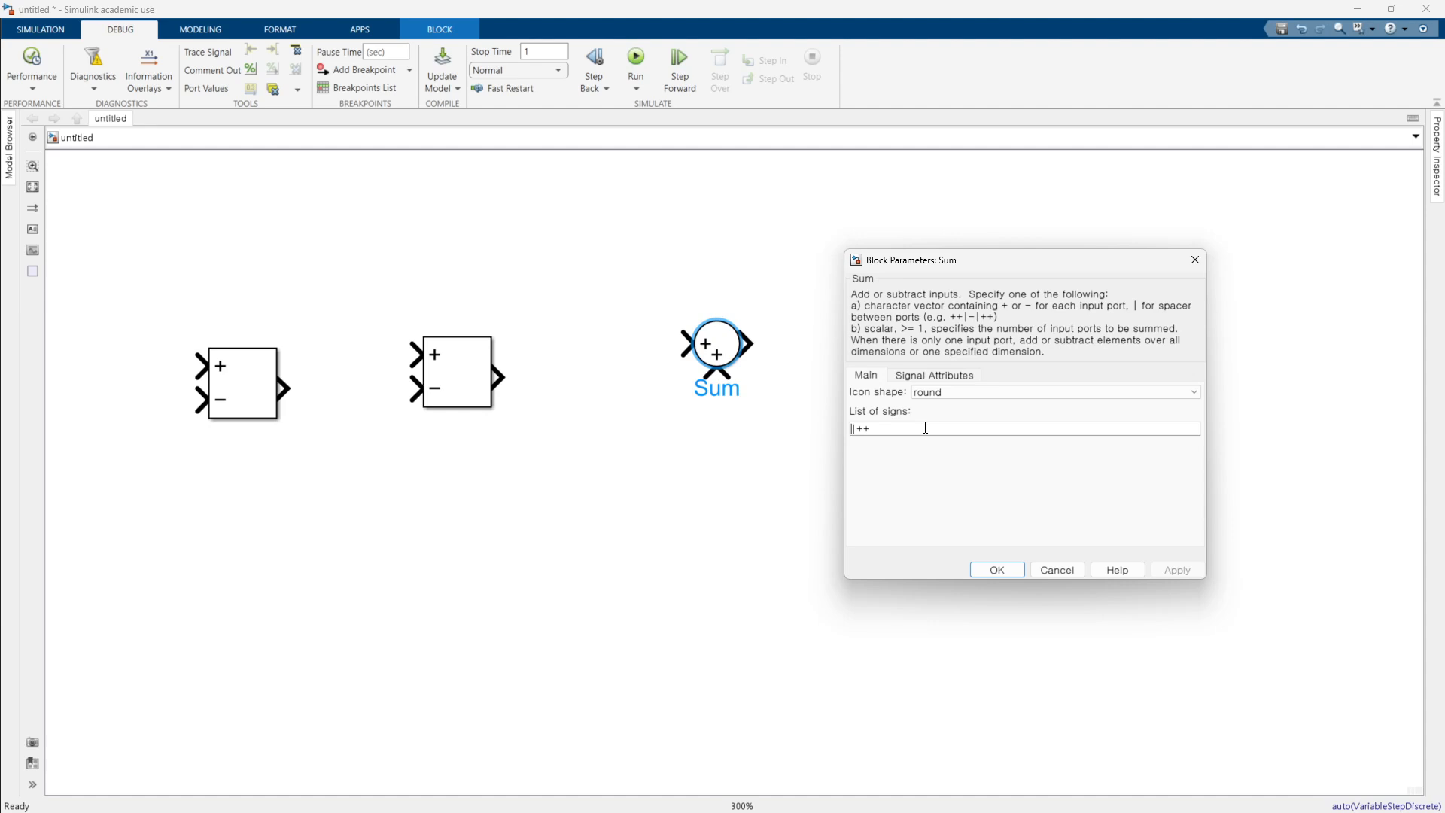
pyautogui.press('Delete')
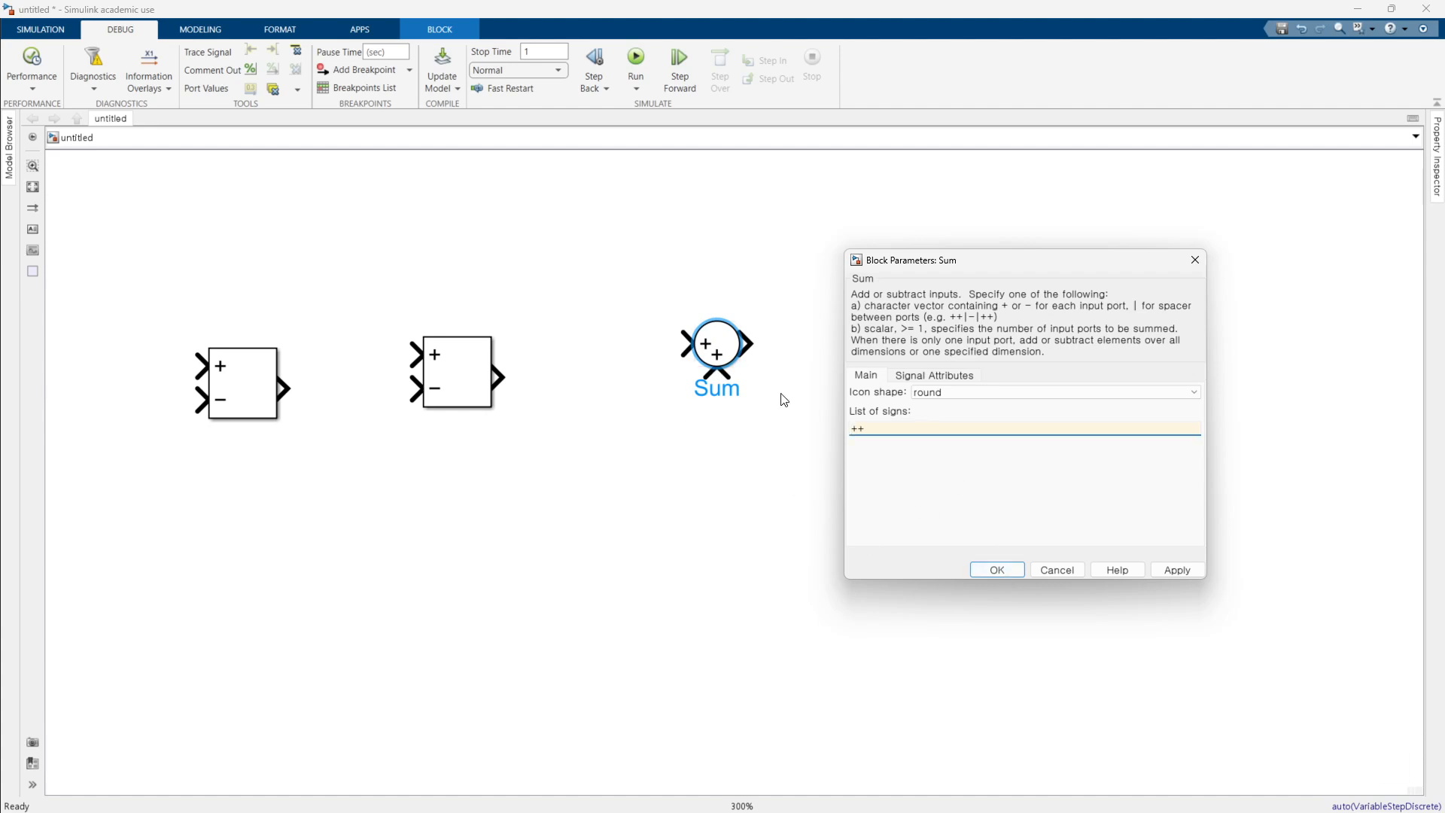
pyautogui.click(992, 573)
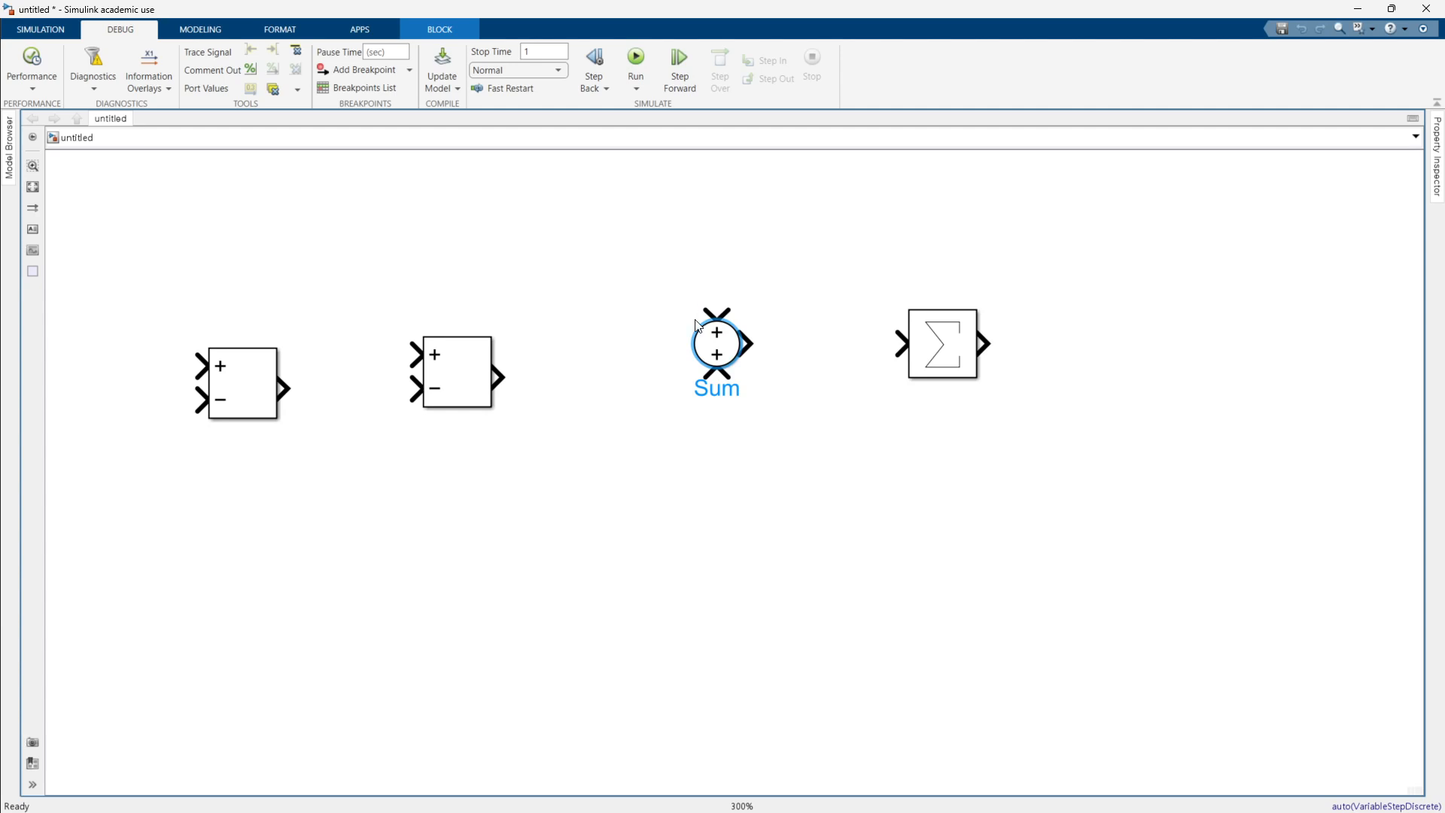
# Append a spacer to the round Sum block's list of signs, making it ++|.
pyautogui.click(734, 362)
pyautogui.doubleClick(734, 350)
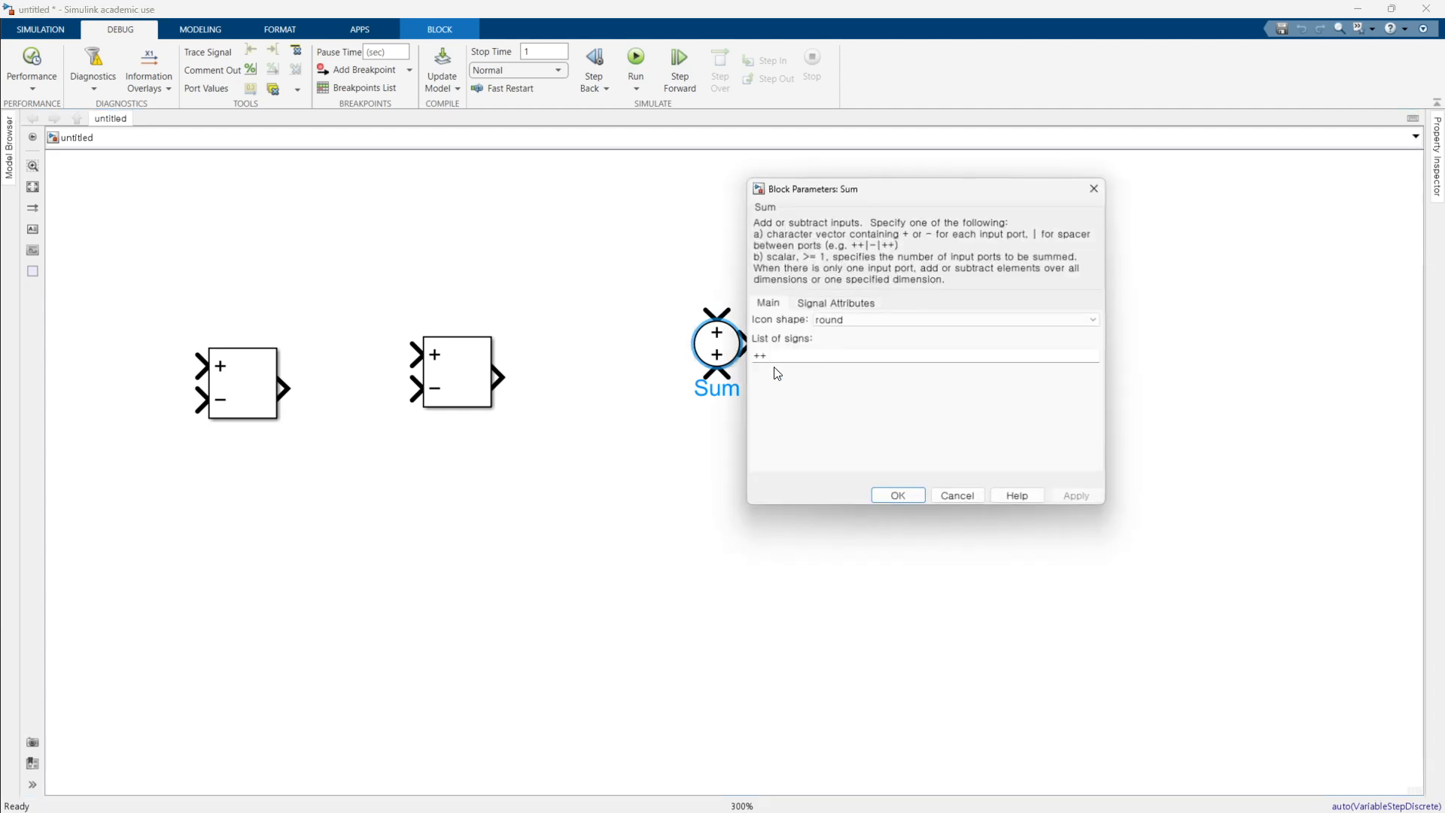
pyautogui.doubleClick(781, 356)
pyautogui.click(806, 359)
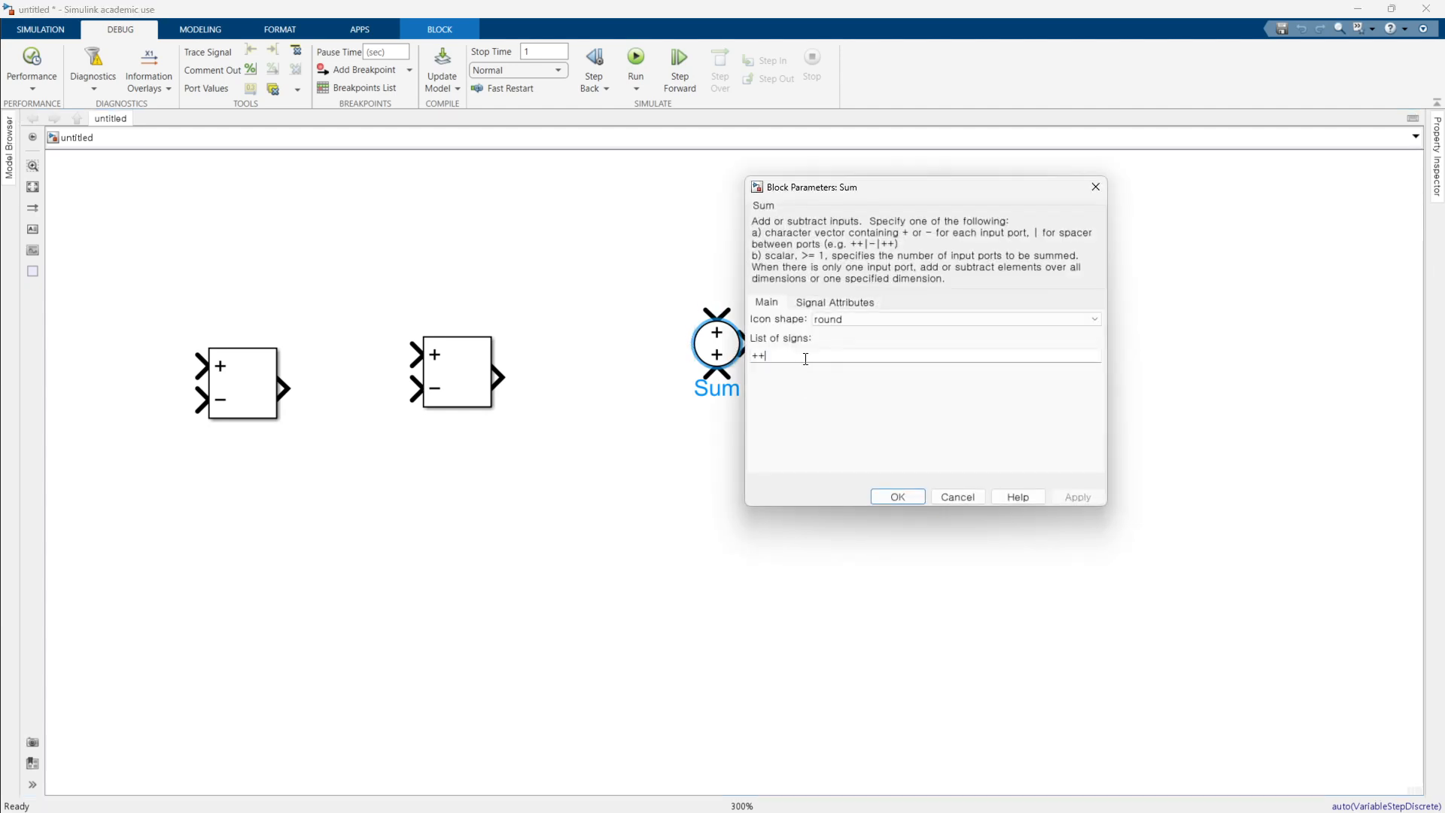
pyautogui.write('|')
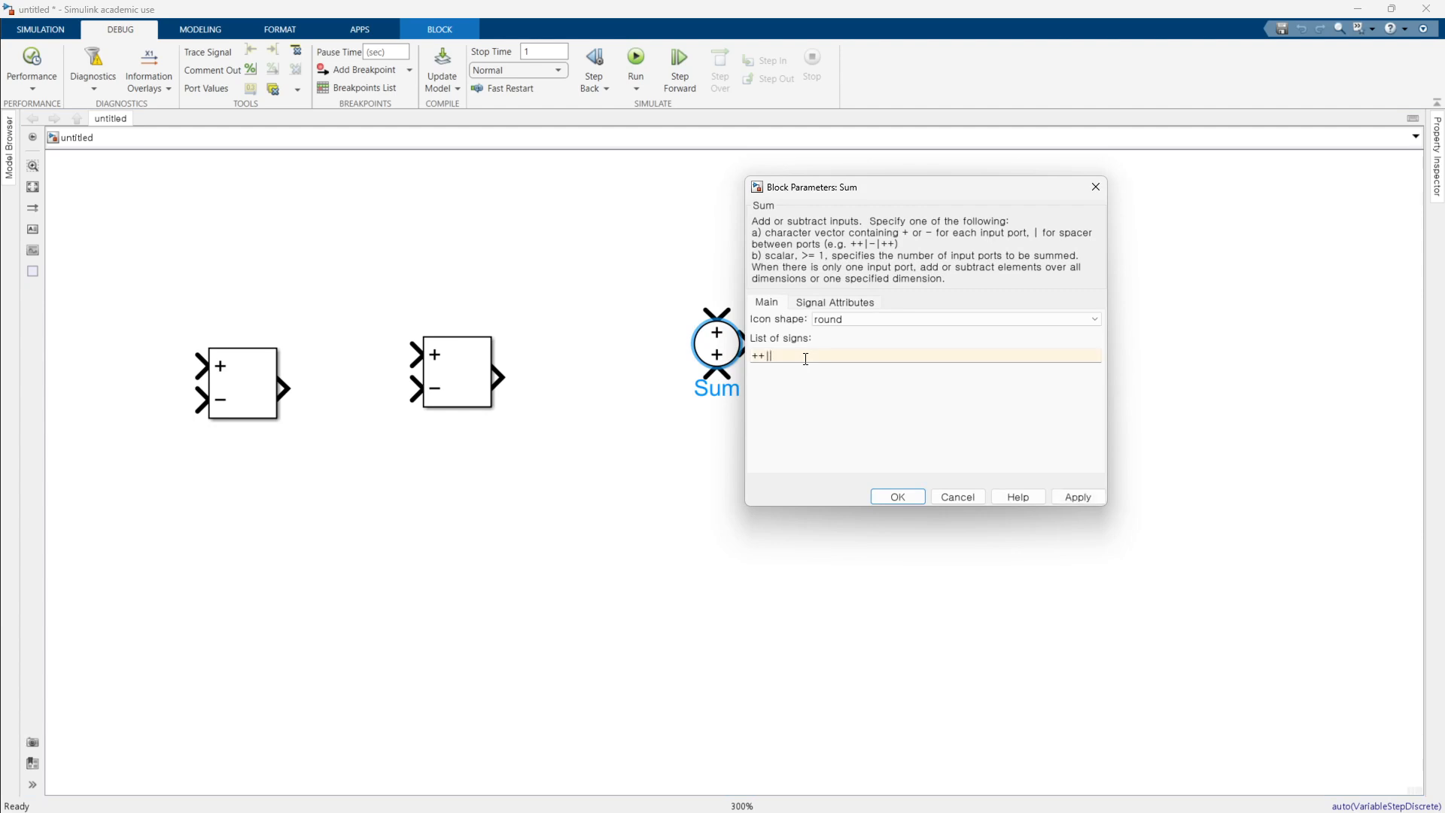
pyautogui.press('Return')
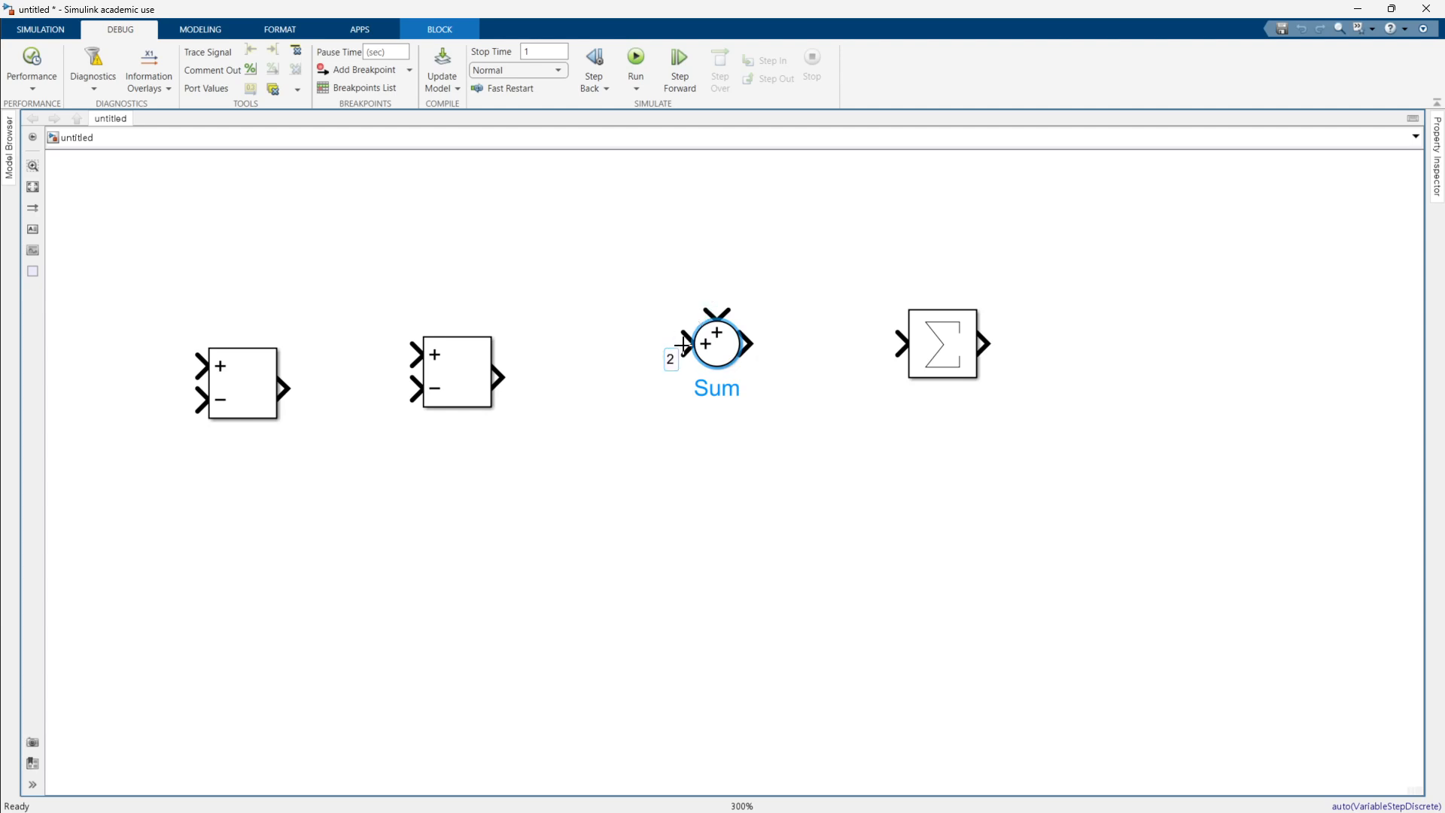
pyautogui.click(824, 528)
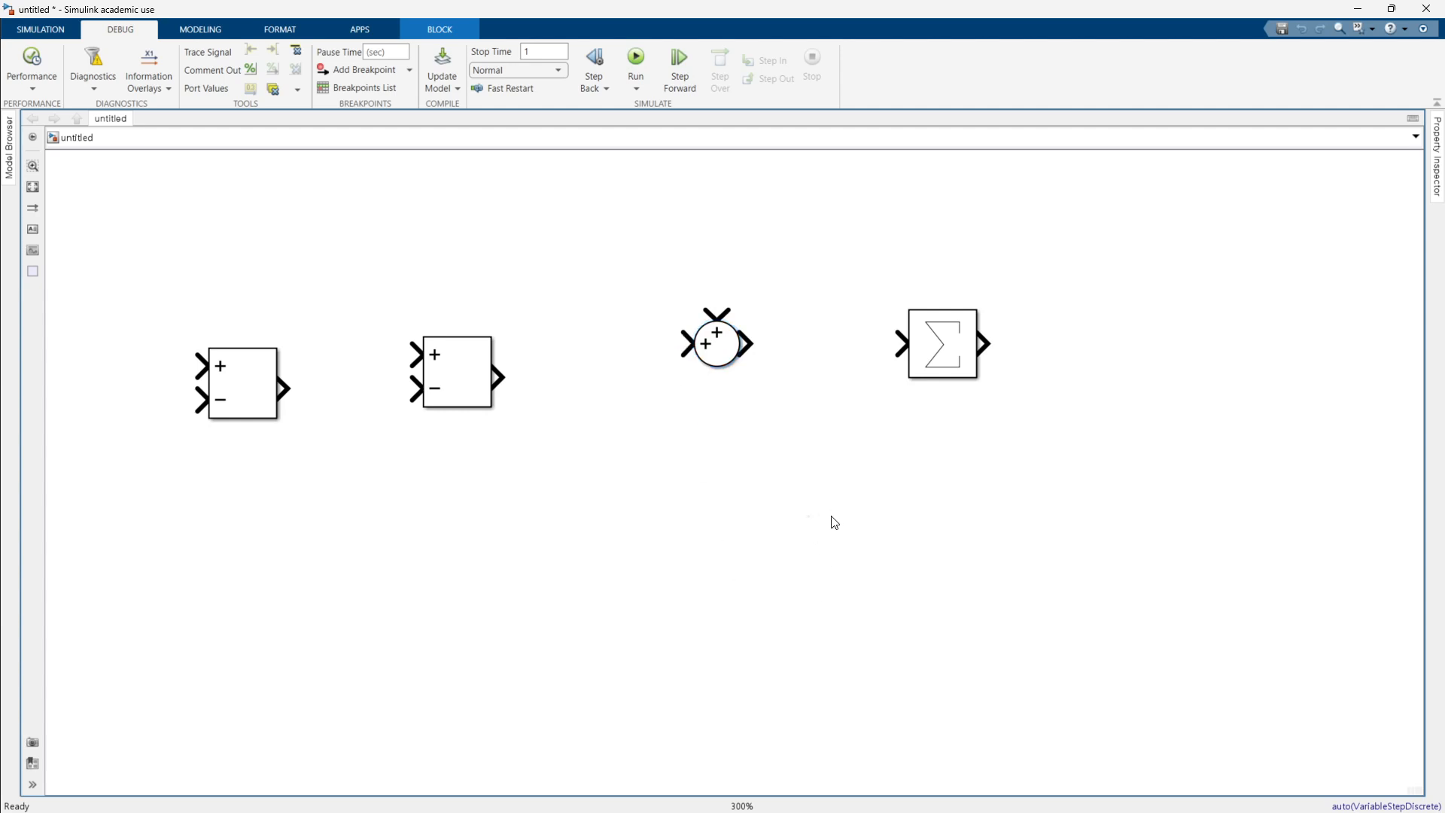
# Move the Sum of Elements block aside and delete the Add, Subtract and round Sum blocks.
pyautogui.click(948, 372)
pyautogui.moveTo(948, 372); pyautogui.dragTo(823, 507)
pyautogui.moveTo(758, 404); pyautogui.dragTo(233, 306)
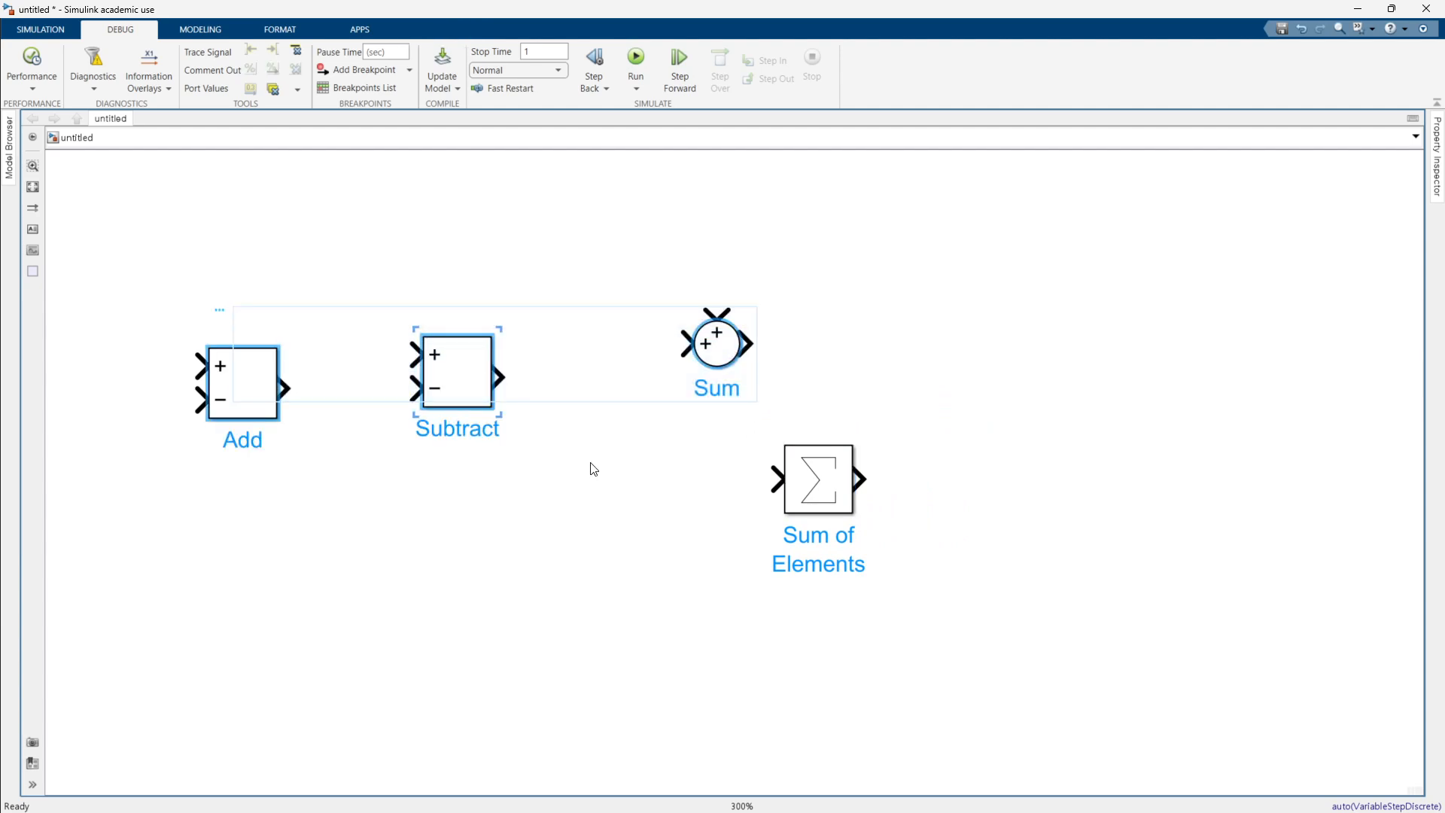
pyautogui.press('Delete')
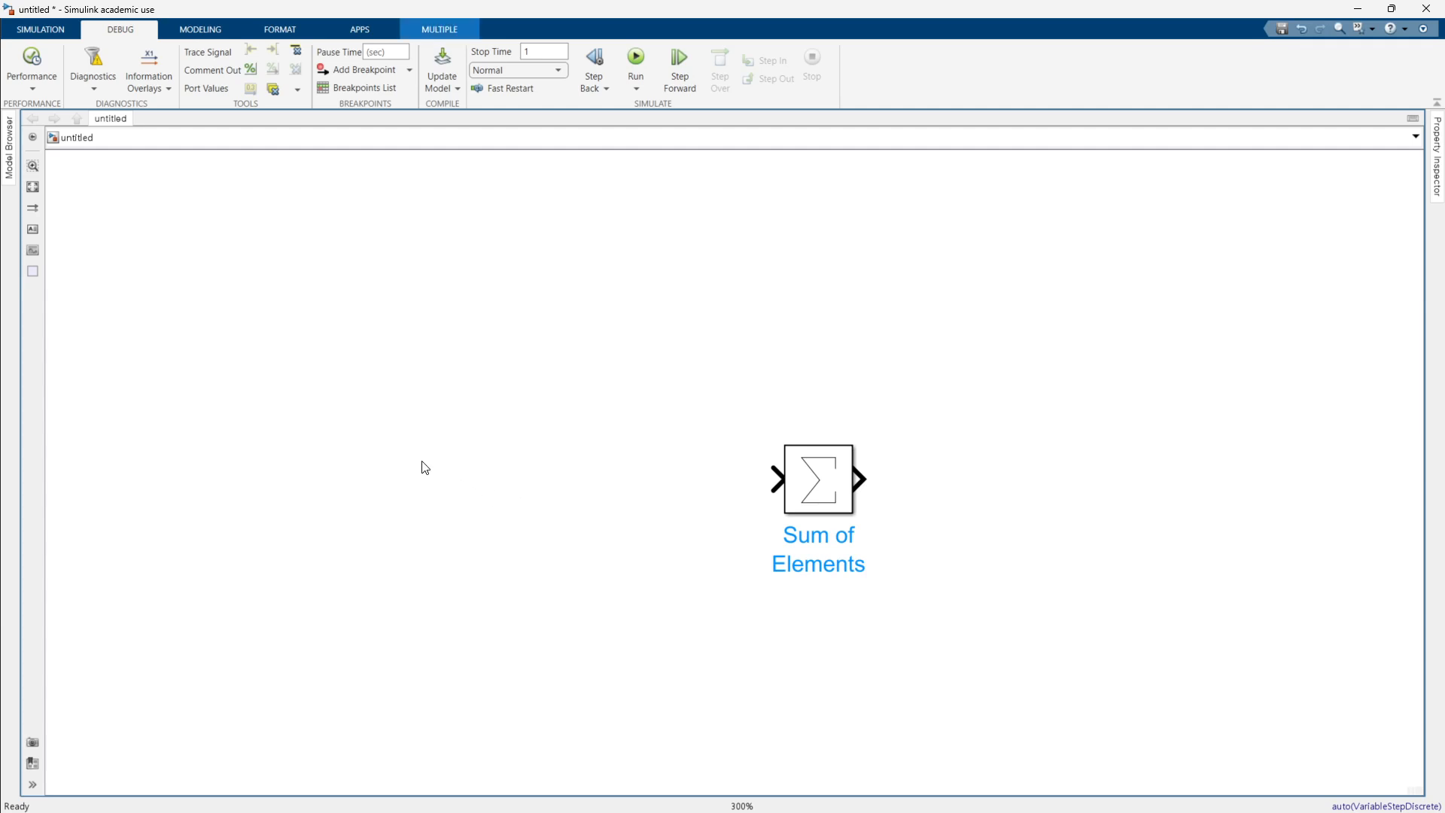
# Add a Random Integer Generator block before the Sum of Elements block and set its samples per frame to 10.
pyautogui.doubleClick(345, 450)
pyautogui.write('rand')
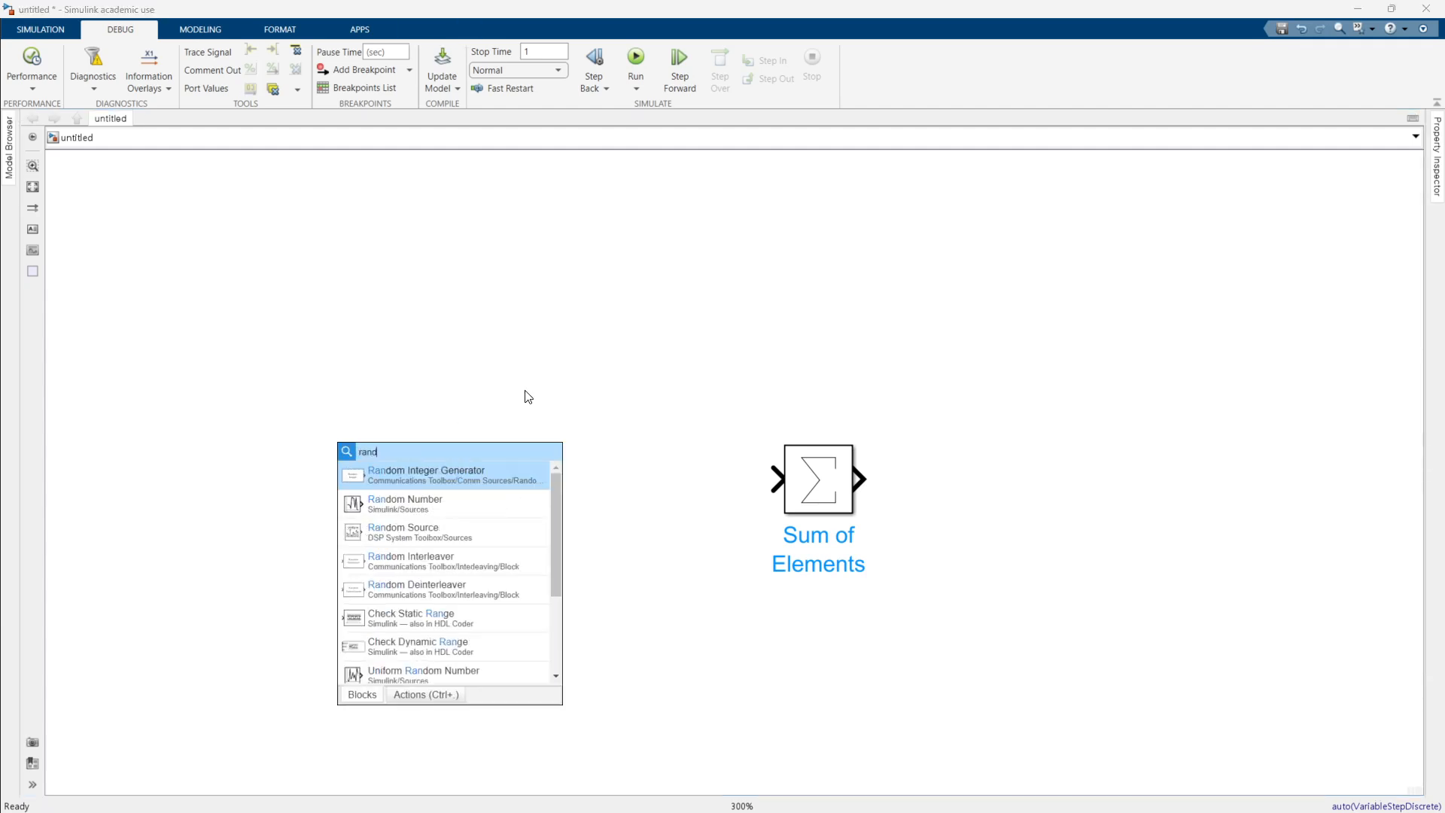
pyautogui.press('Return')
pyautogui.click(413, 455)
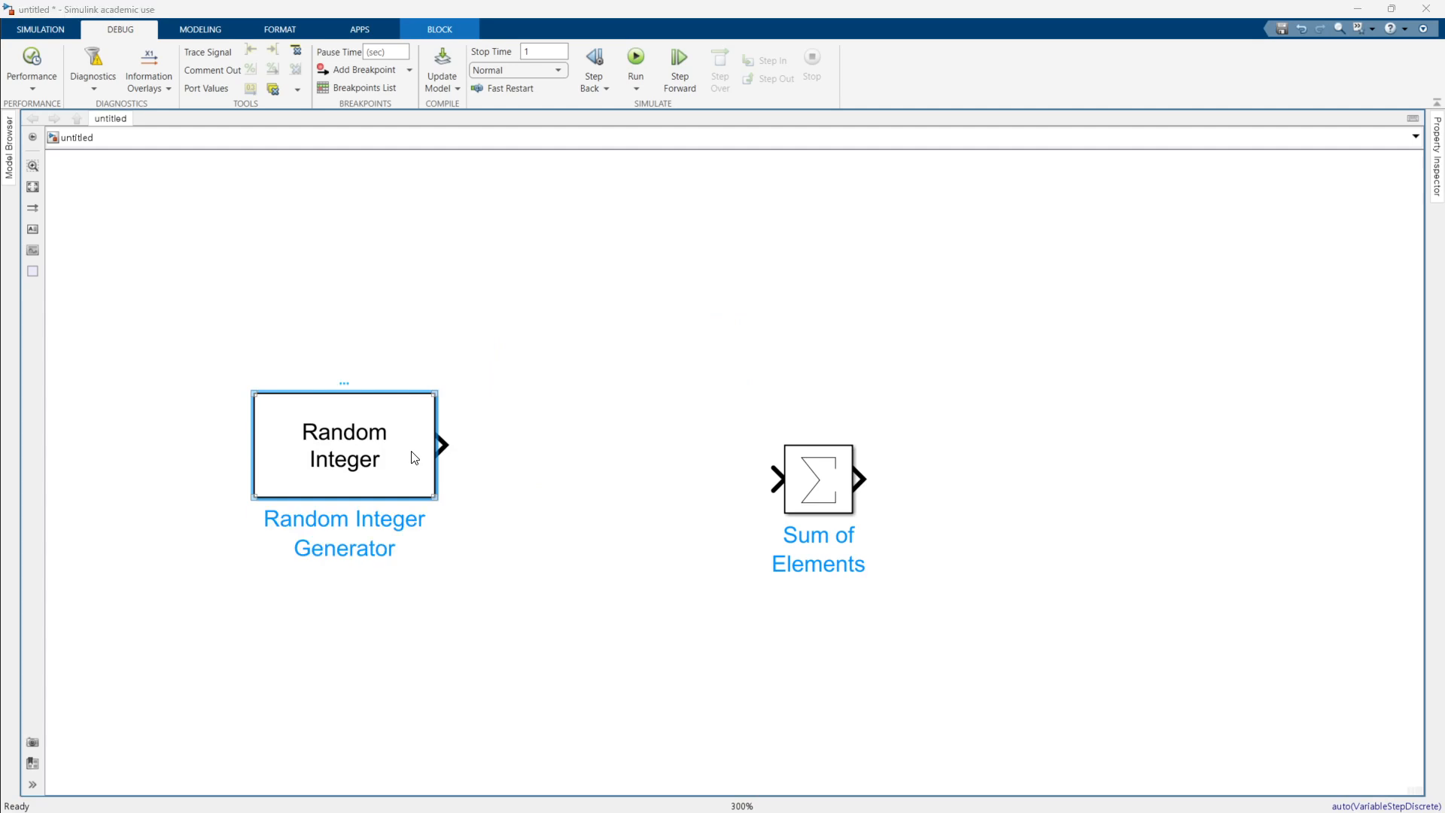
pyautogui.doubleClick(414, 457)
pyautogui.click(595, 484)
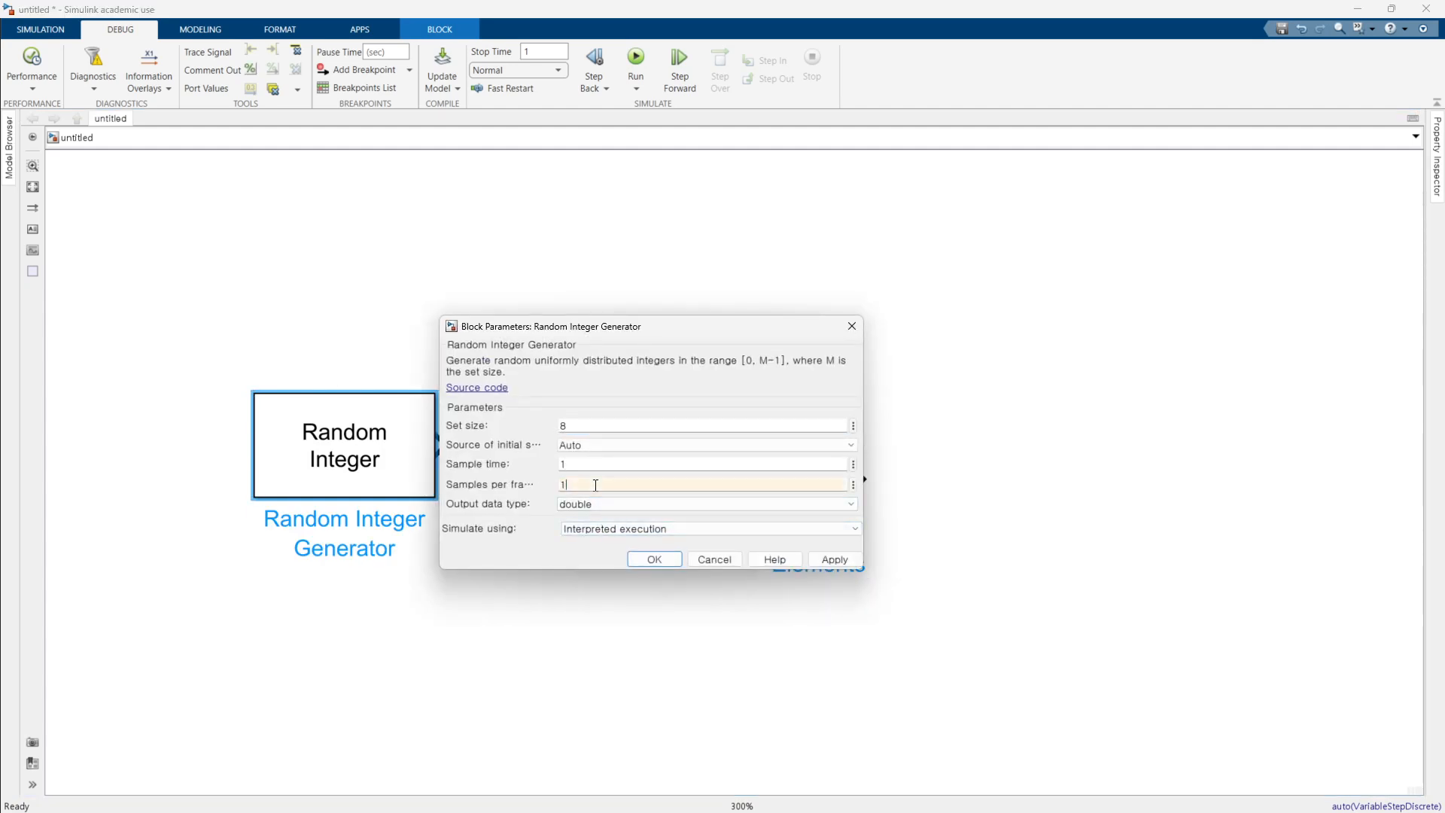
pyautogui.write('0')
pyautogui.press('Return')
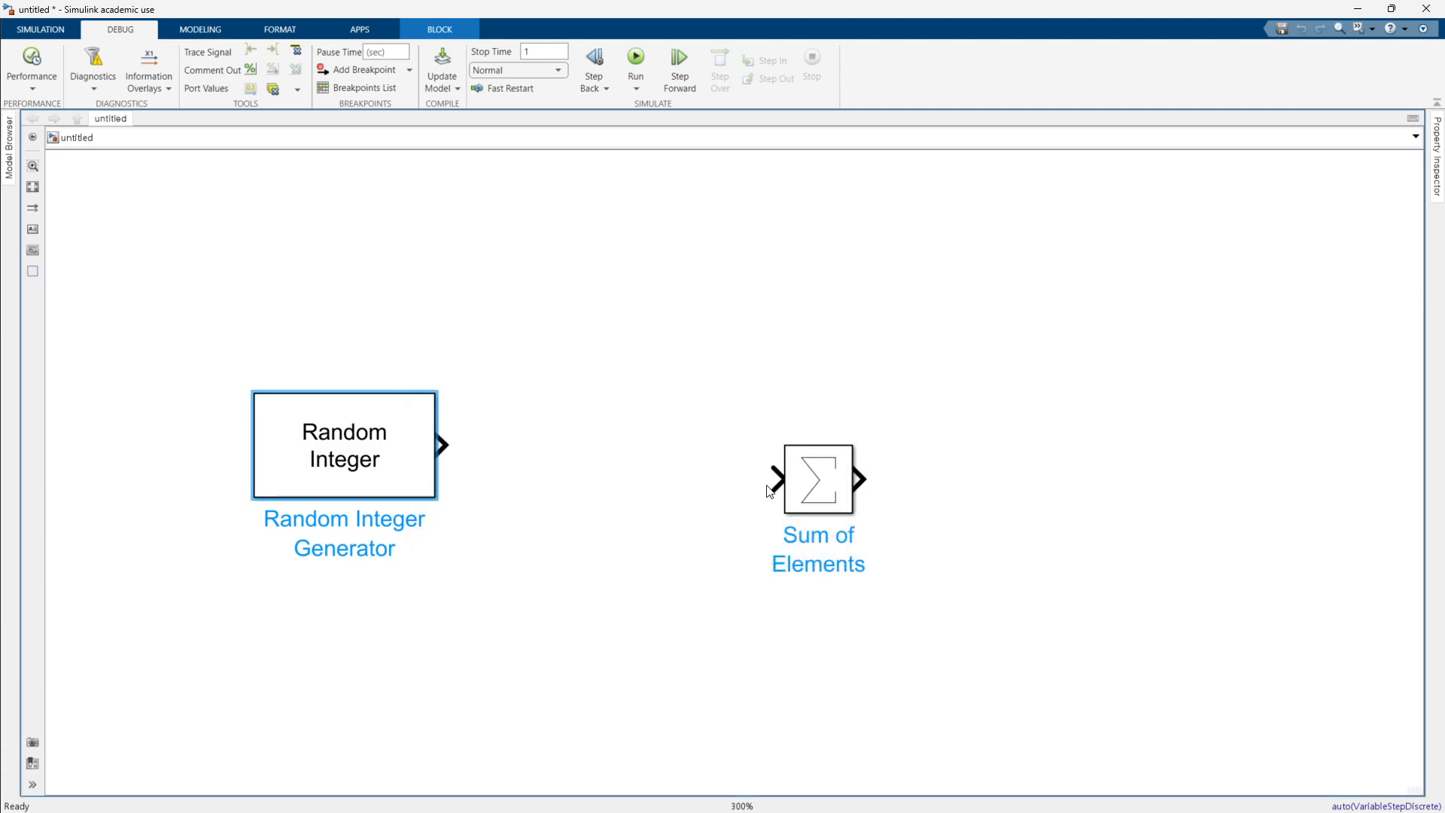
# Feed the random integers into the Sum of Elements block and connect its output to a new Display block.
pyautogui.click(769, 480)
pyautogui.moveTo(769, 480); pyautogui.dragTo(442, 445)
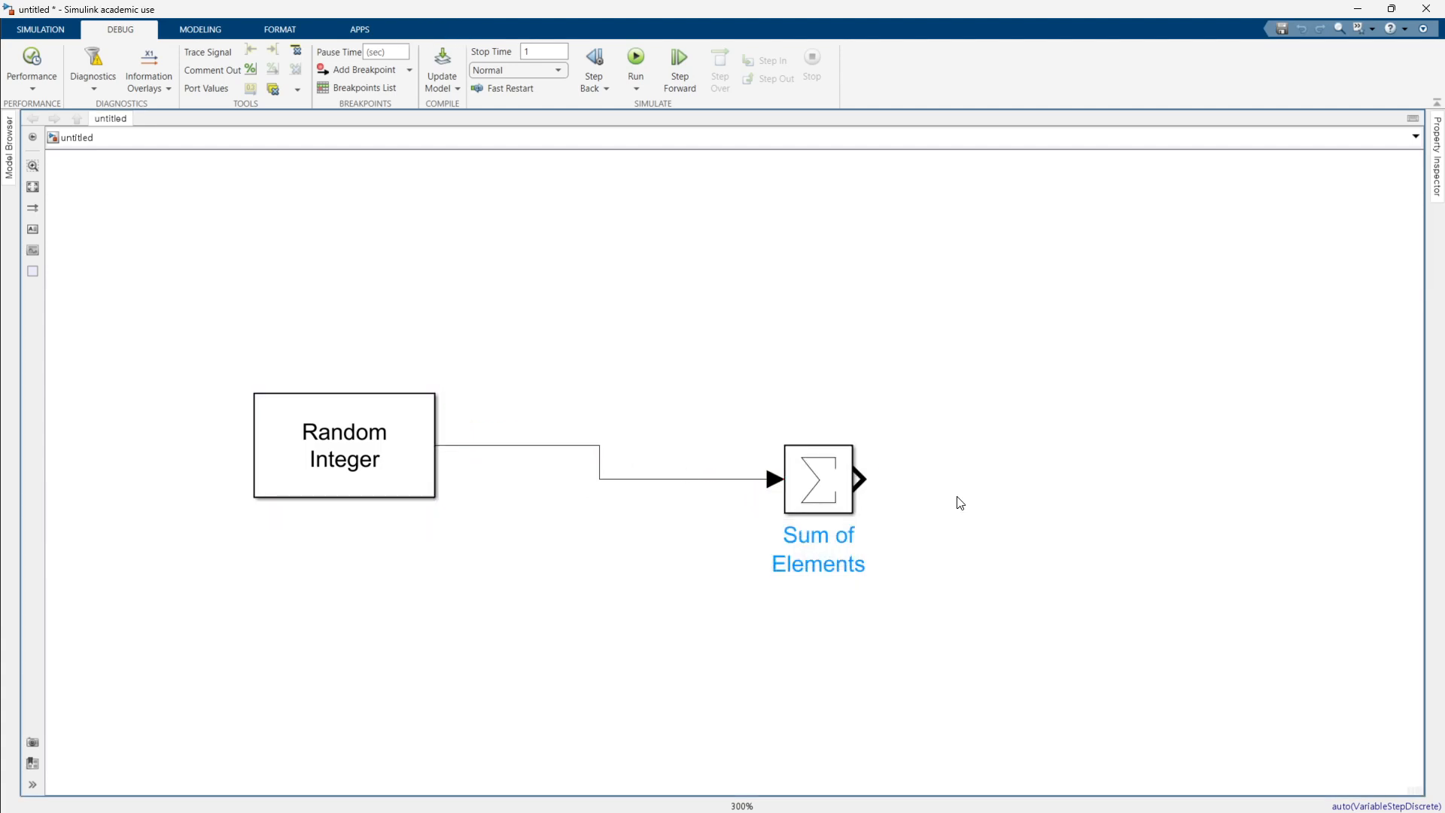
pyautogui.rightClick(860, 479)
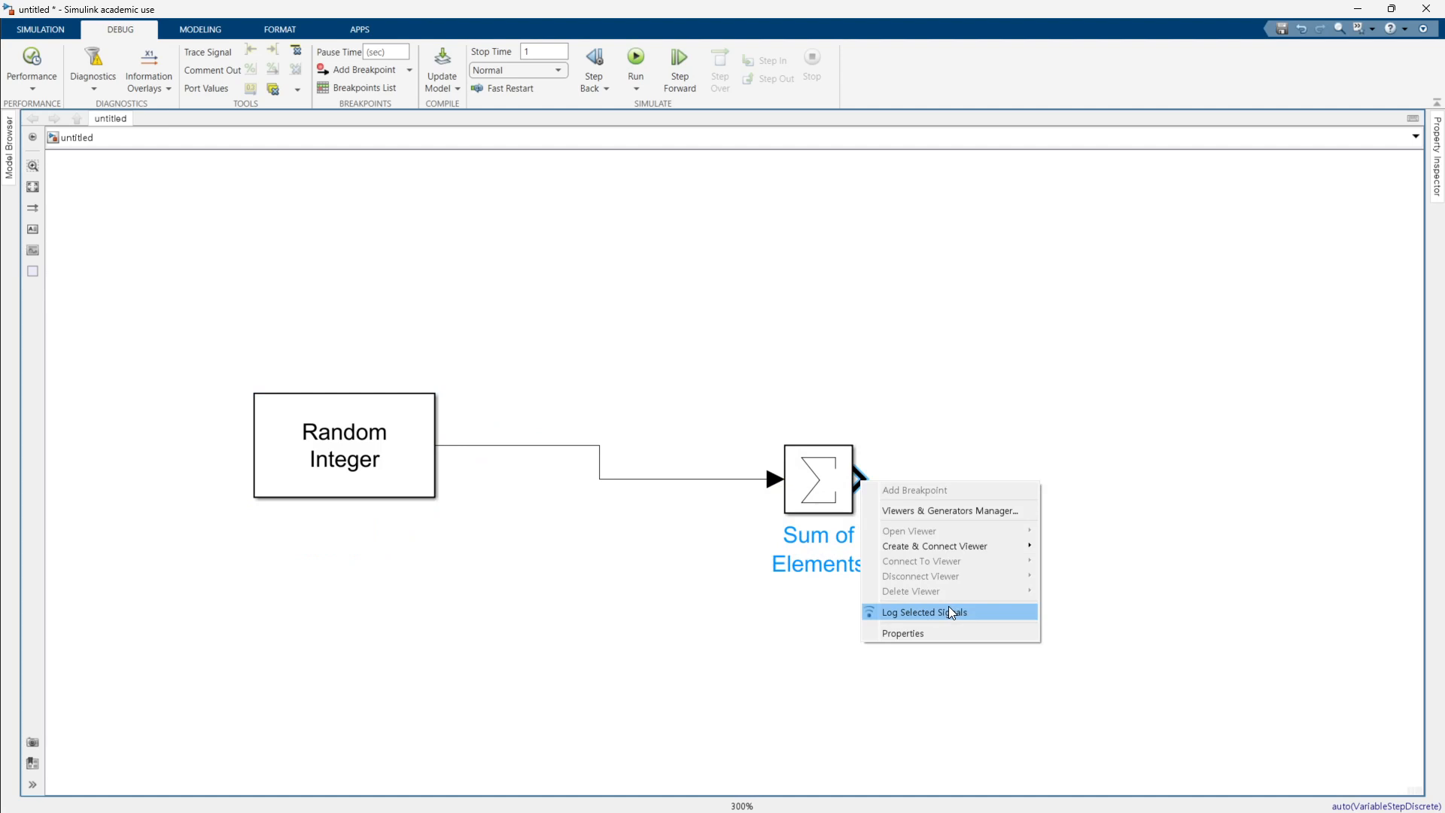
pyautogui.click(745, 602)
pyautogui.doubleClick(1110, 416)
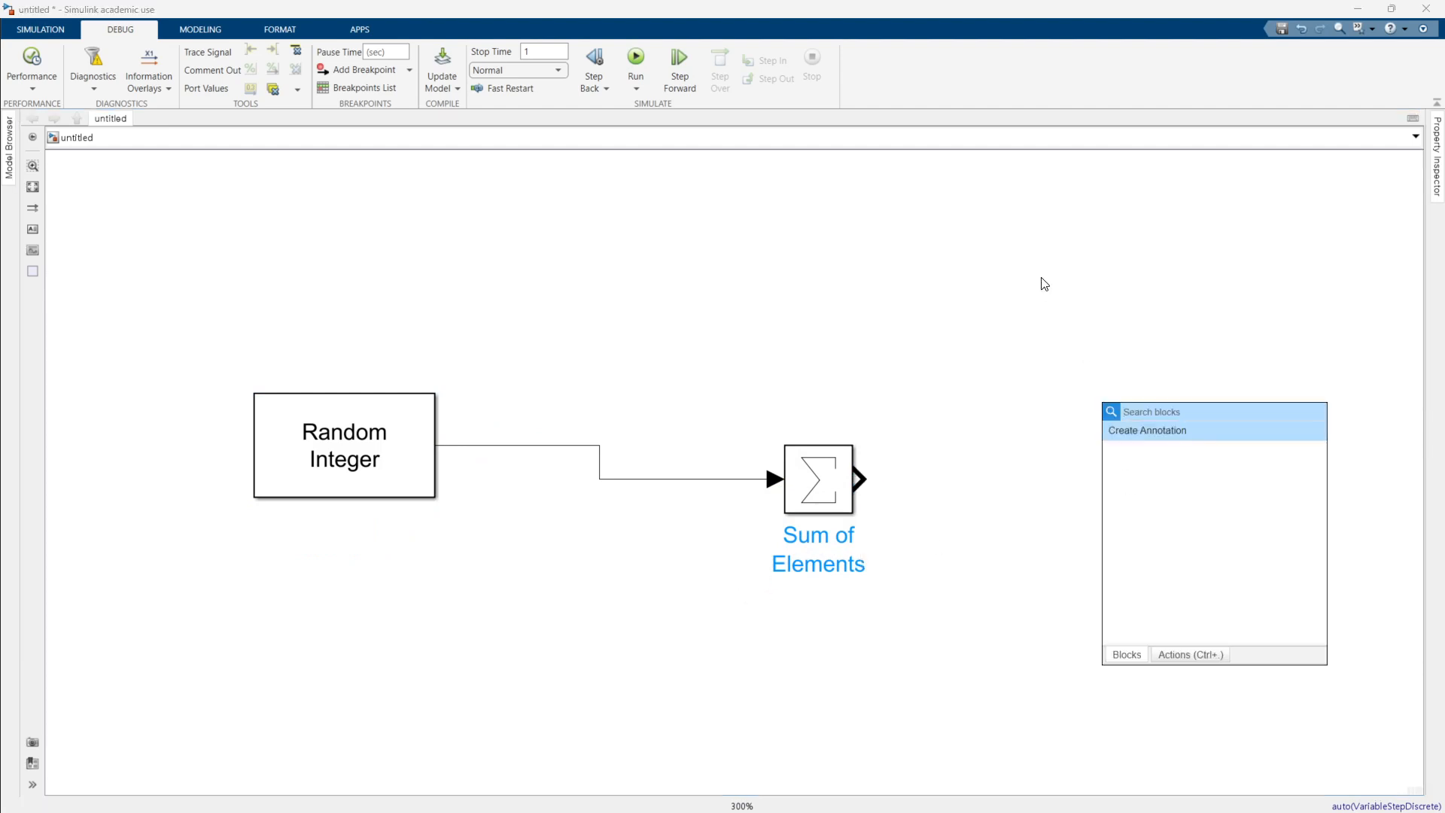
pyautogui.write('dis')
pyautogui.press('Return')
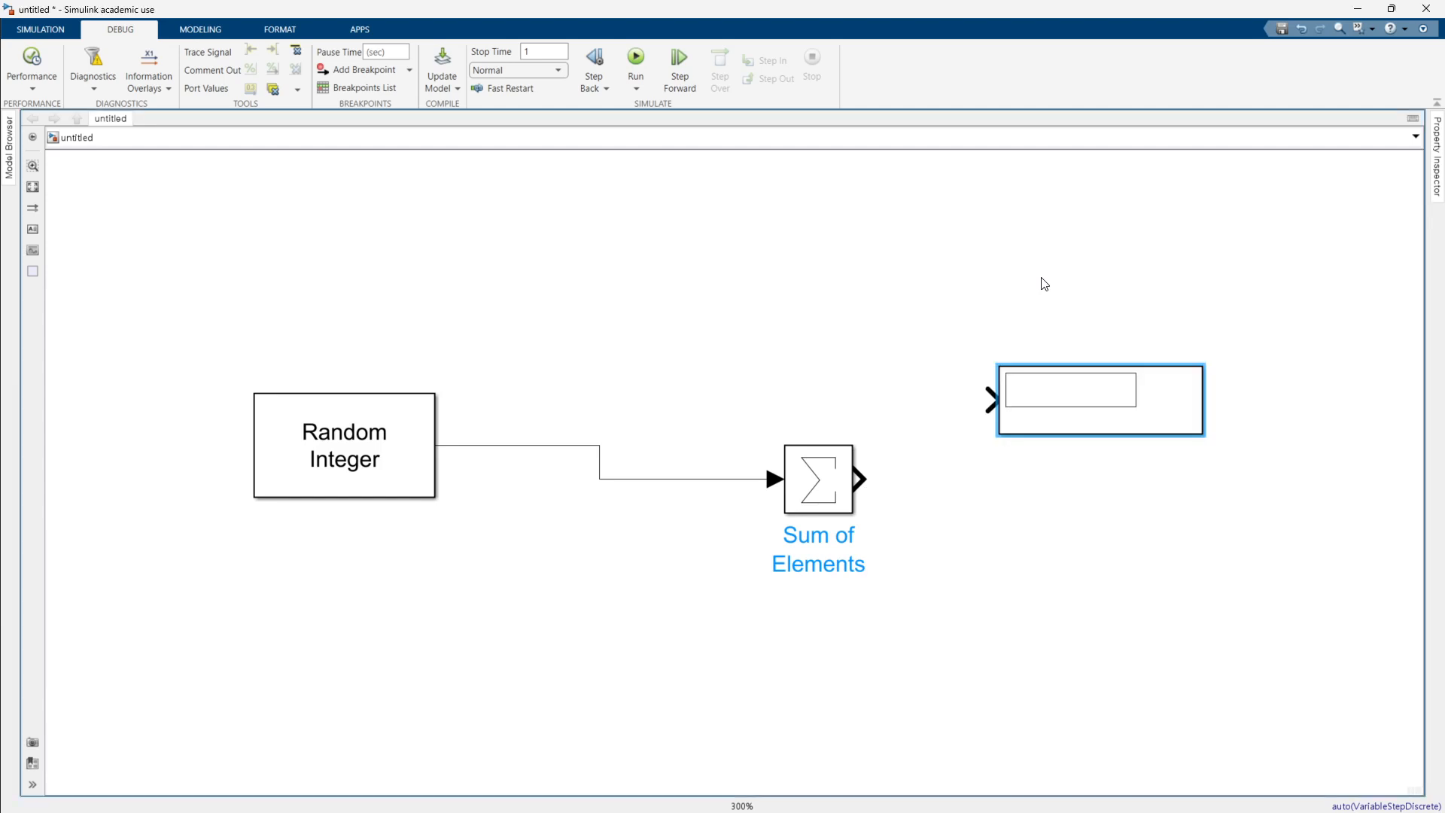
pyautogui.moveTo(861, 479); pyautogui.dragTo(1012, 402)
# Run the simulation and review the Random Integer Generator's set size and samples per frame without changing them.
pyautogui.click(636, 60)
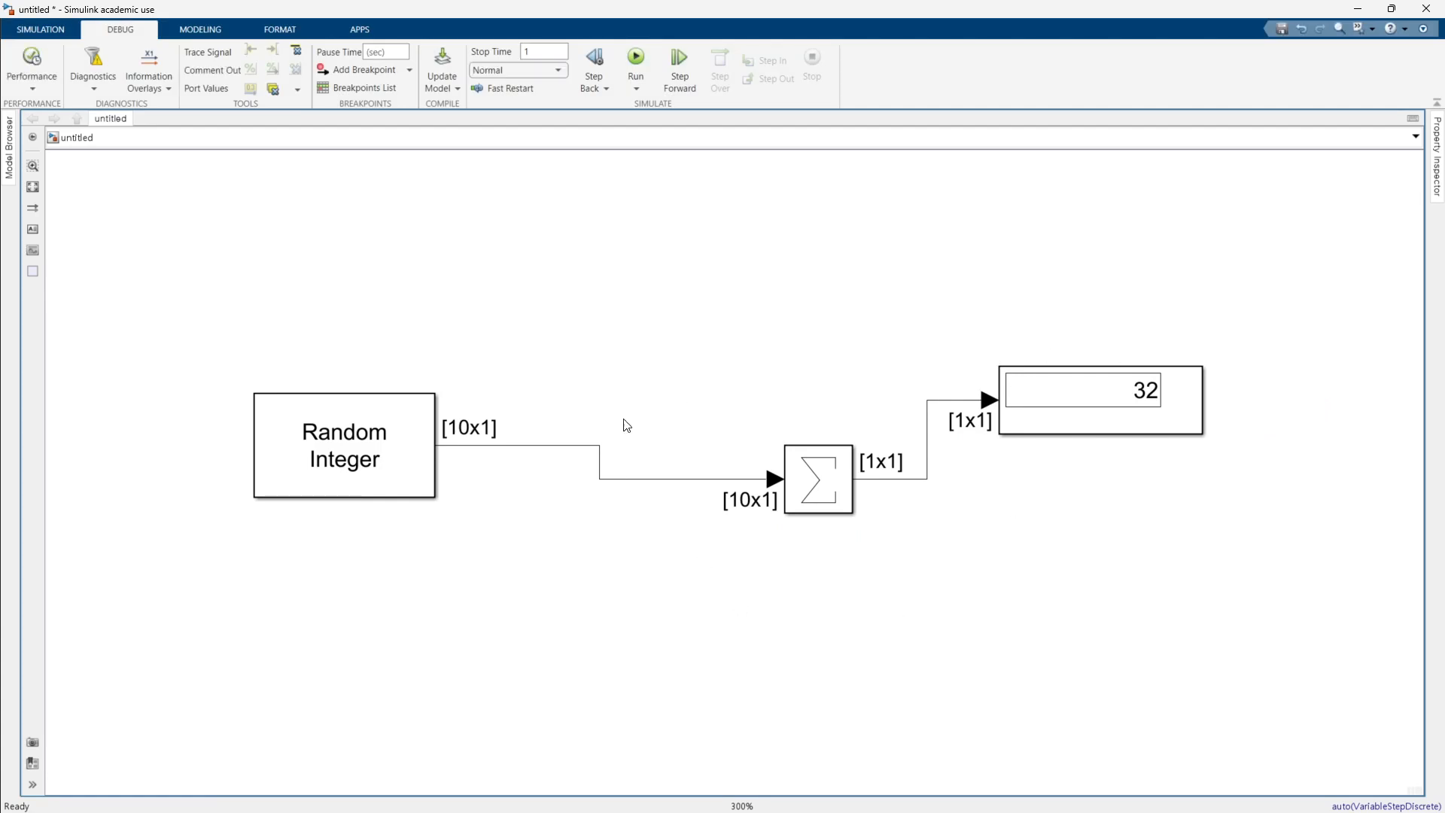
pyautogui.doubleClick(332, 456)
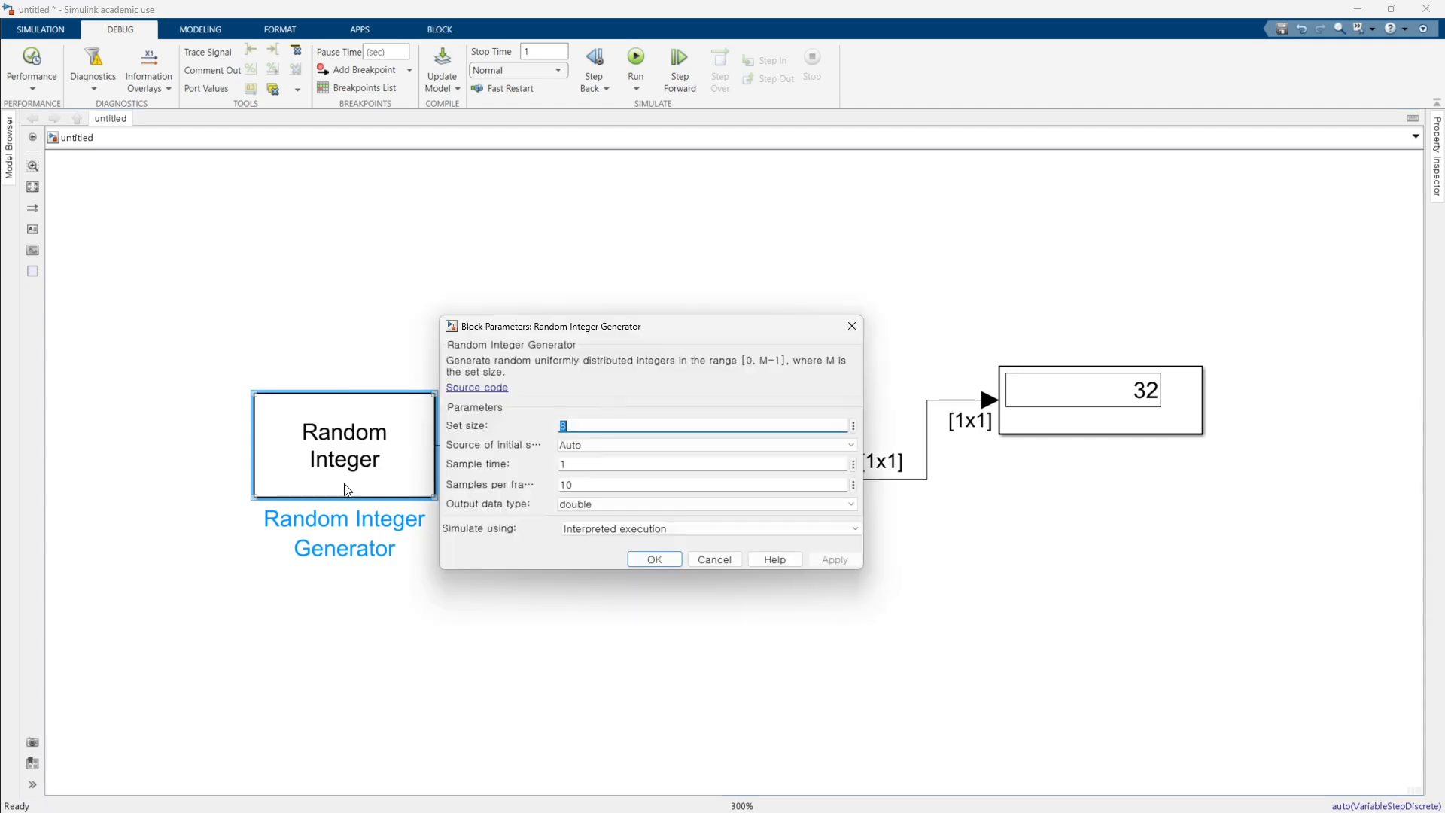
pyautogui.moveTo(635, 335); pyautogui.dragTo(547, 304)
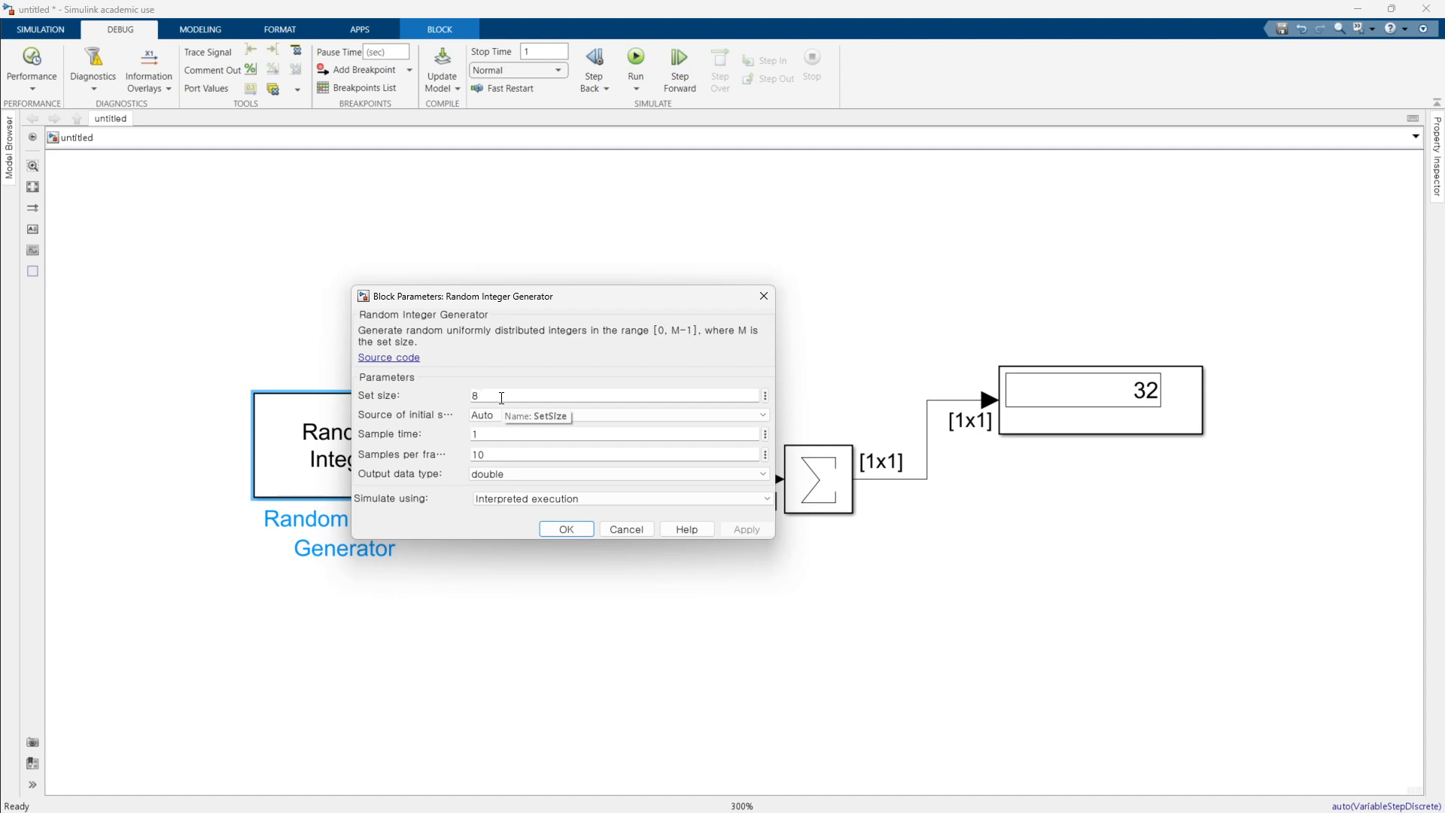
pyautogui.click(762, 298)
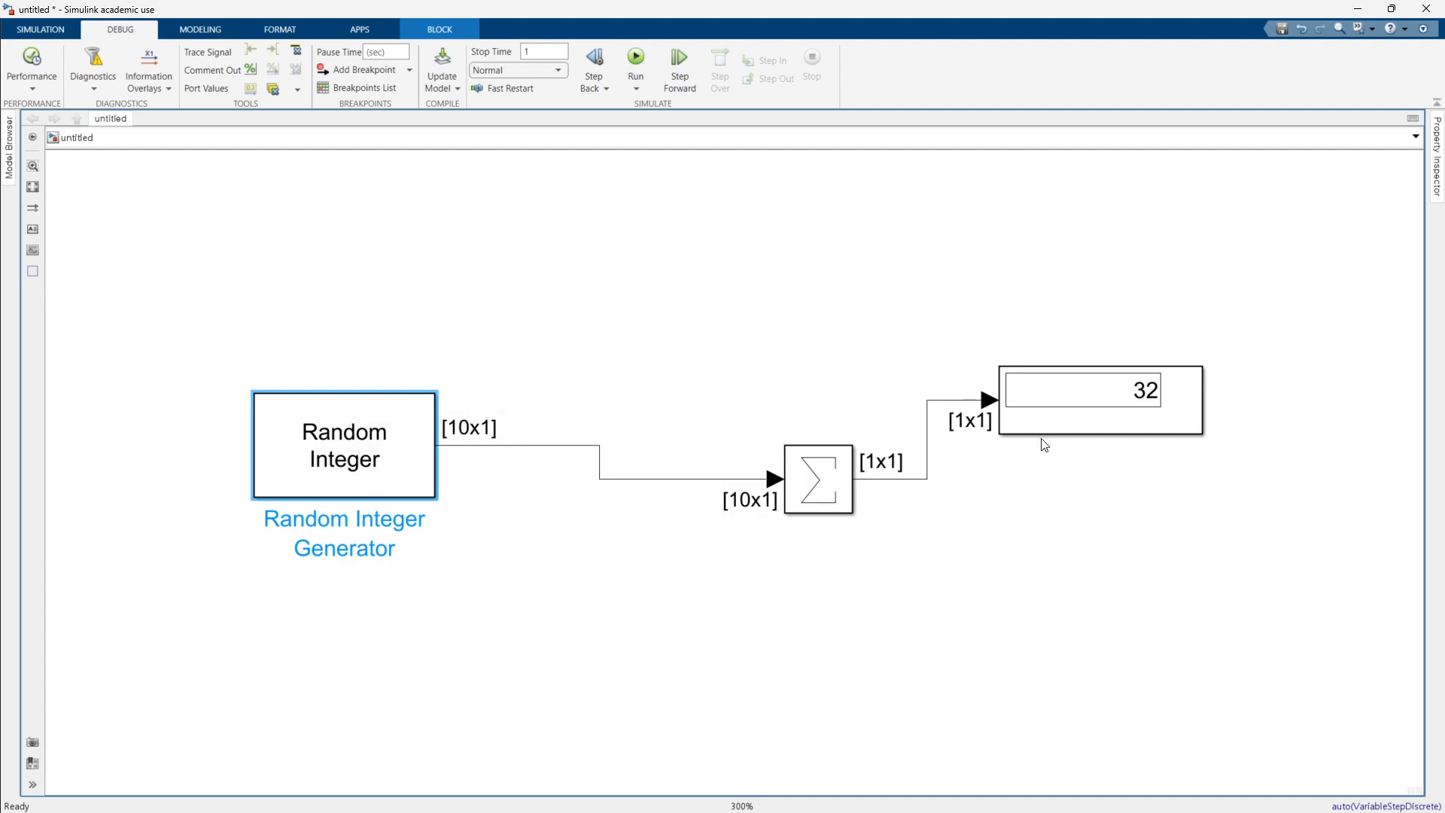
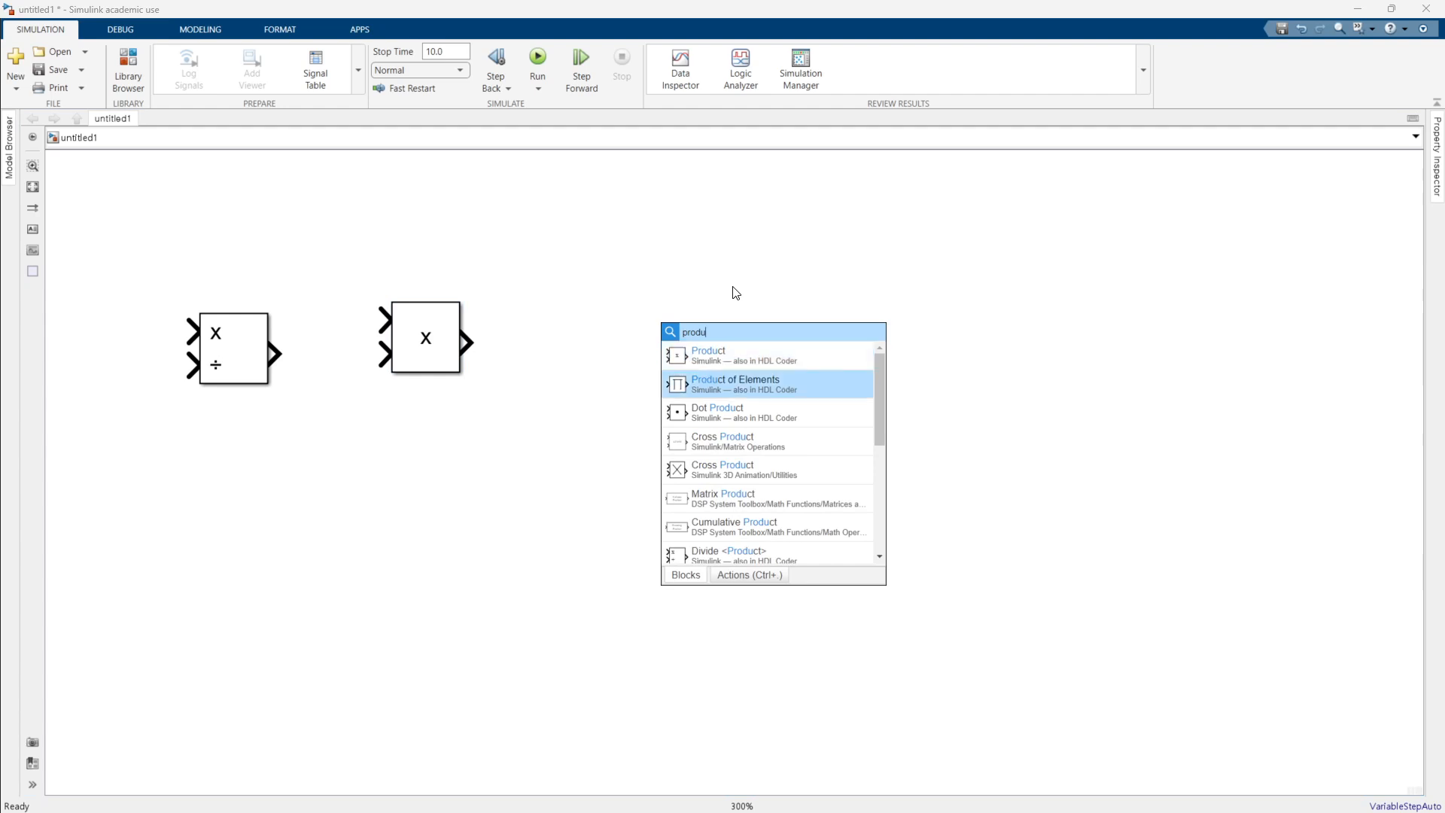
# Add a Product of Elements block beside the Product block in the untitled1 model.
pyautogui.press('Return')
pyautogui.moveTo(668, 336)
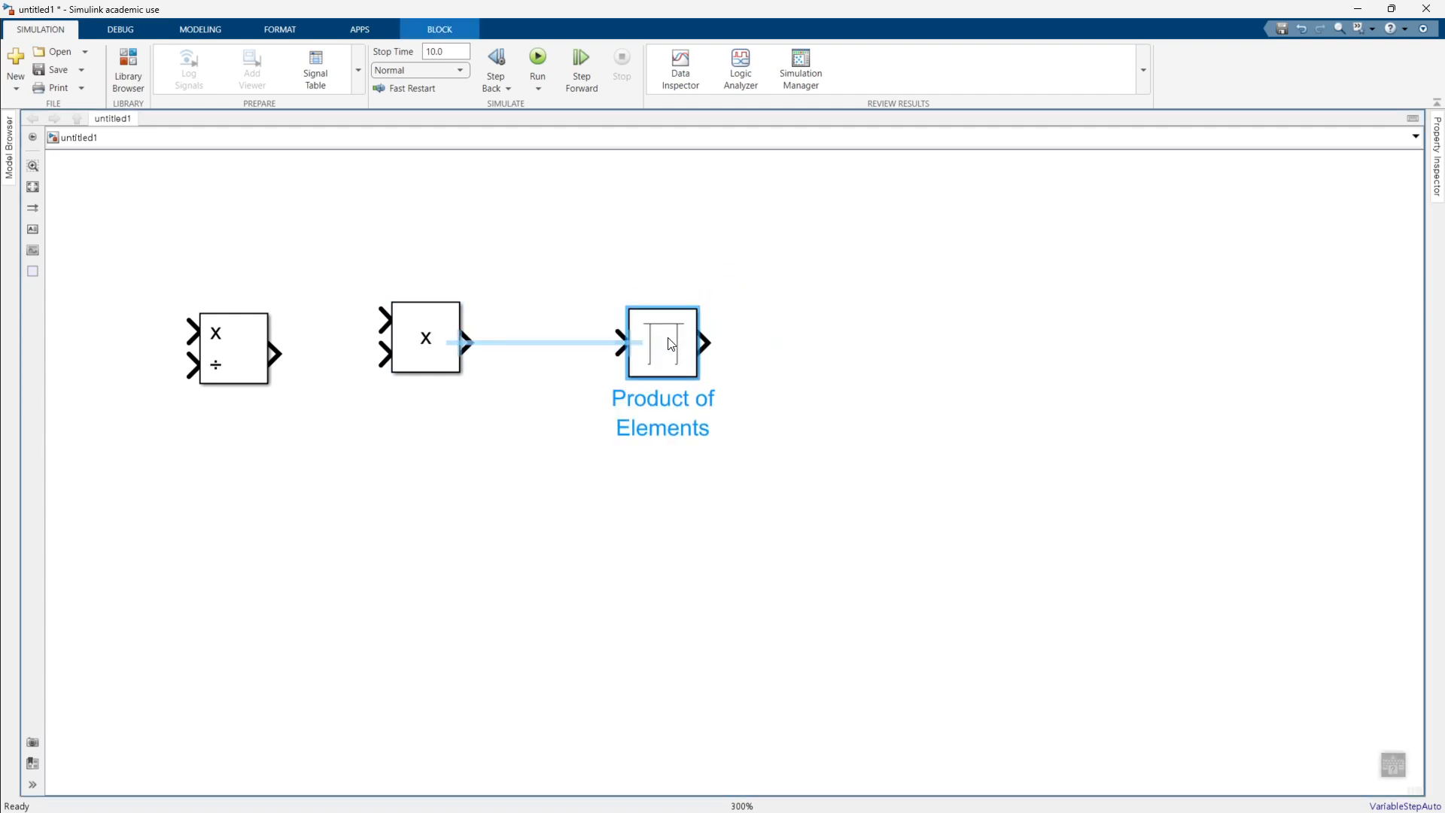
pyautogui.click(828, 286)
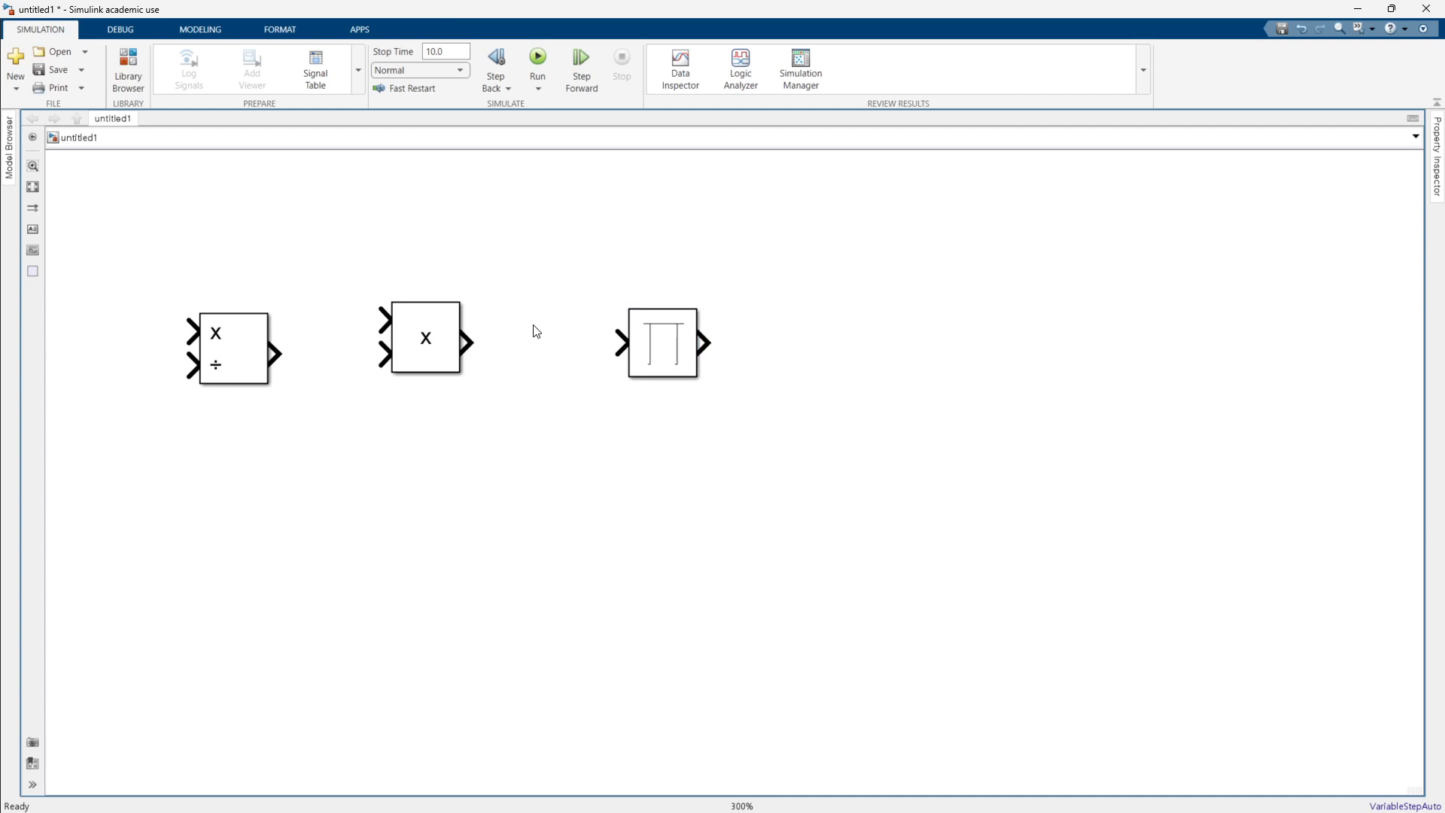
# Set the Divide block's number of inputs to ** and compare it with the Product block.
pyautogui.doubleClick(251, 344)
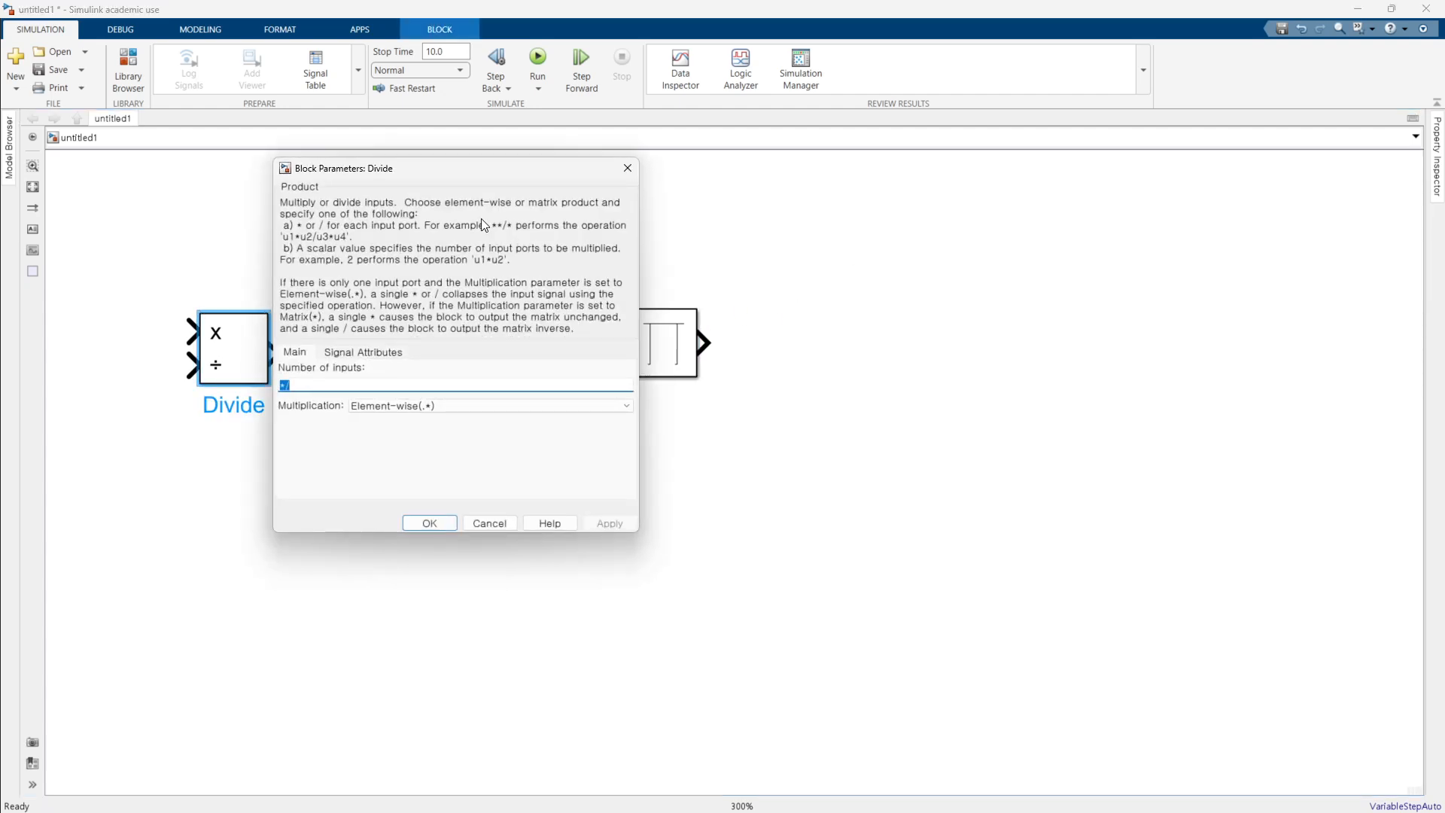
pyautogui.moveTo(461, 168); pyautogui.dragTo(879, 209)
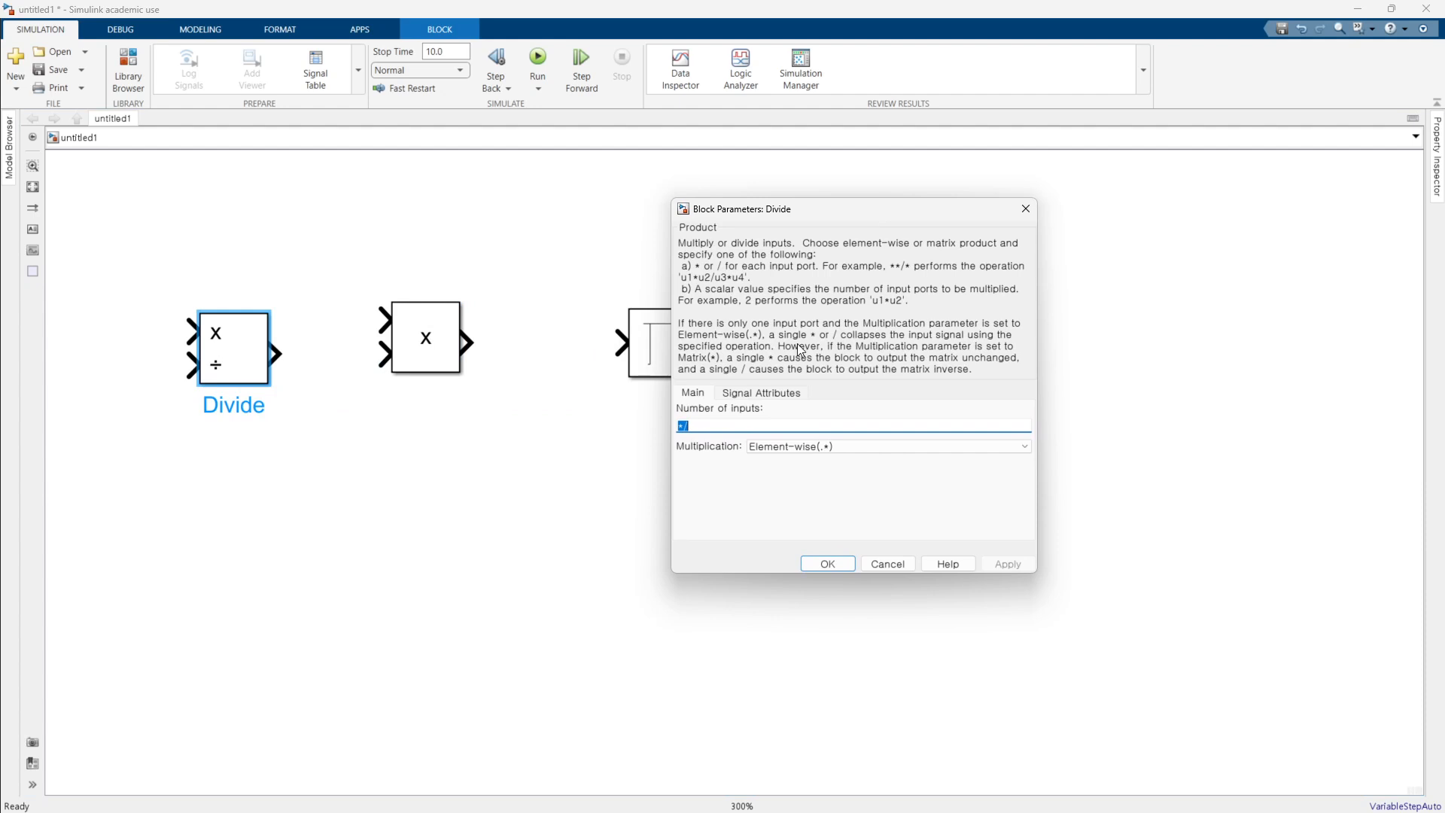
pyautogui.click(684, 425)
pyautogui.press('BackSpace')
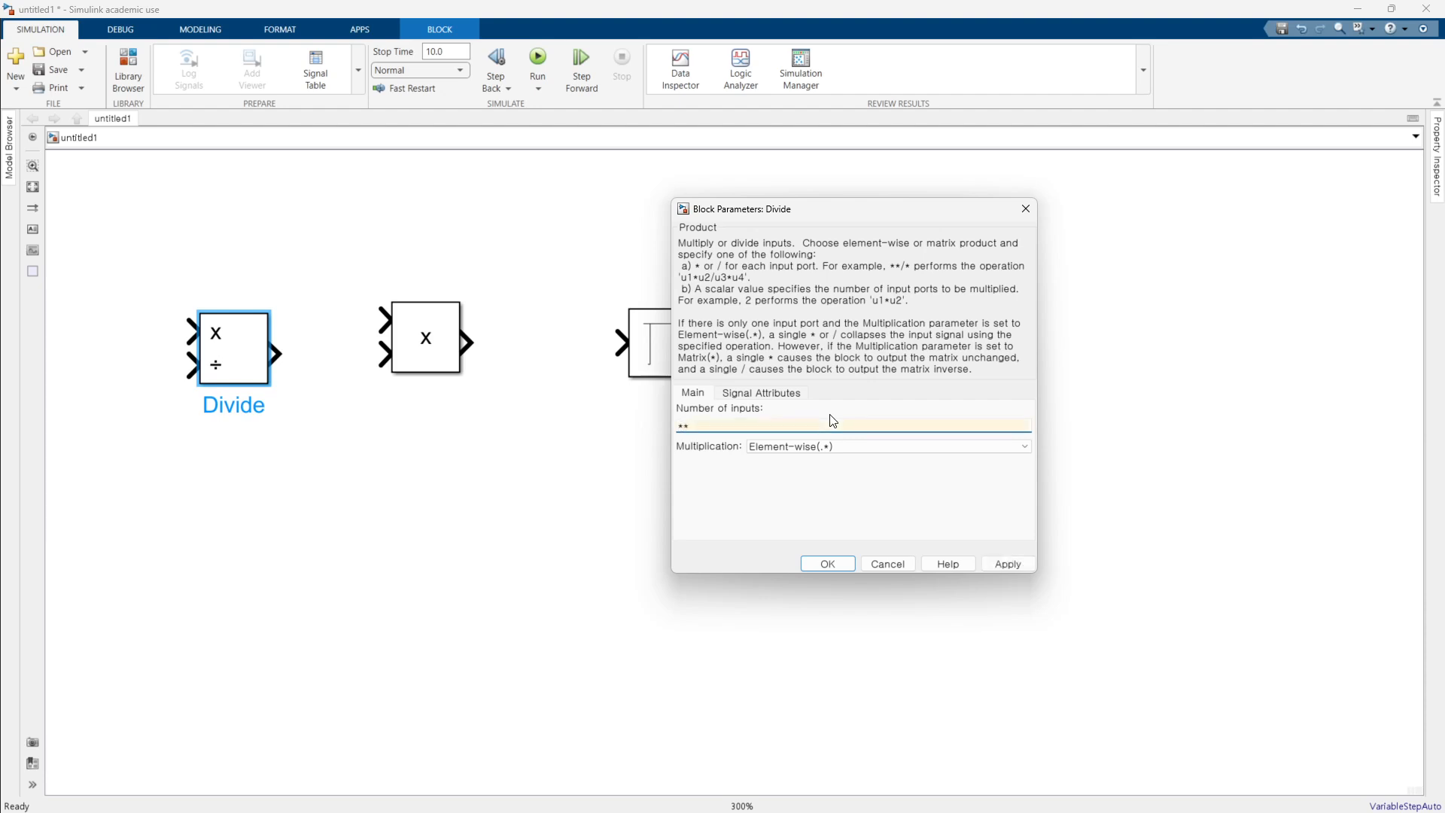
pyautogui.press('Return')
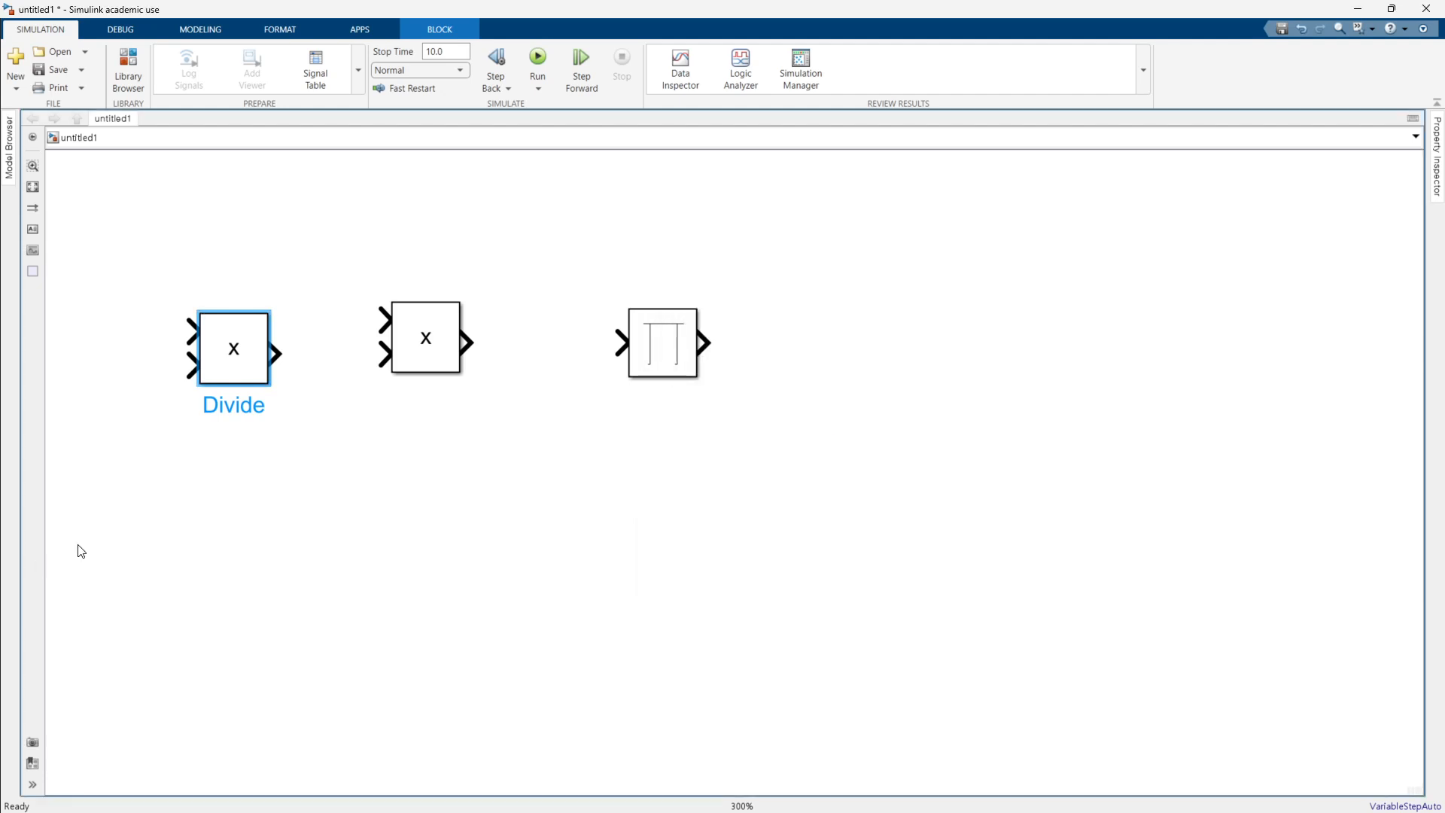
pyautogui.click(409, 356)
pyautogui.click(254, 364)
pyautogui.click(428, 356)
# Set the Divide block's number of inputs to a single * and compare it with the Product of Elements block.
pyautogui.doubleClick(258, 370)
pyautogui.click(357, 387)
pyautogui.press('BackSpace')
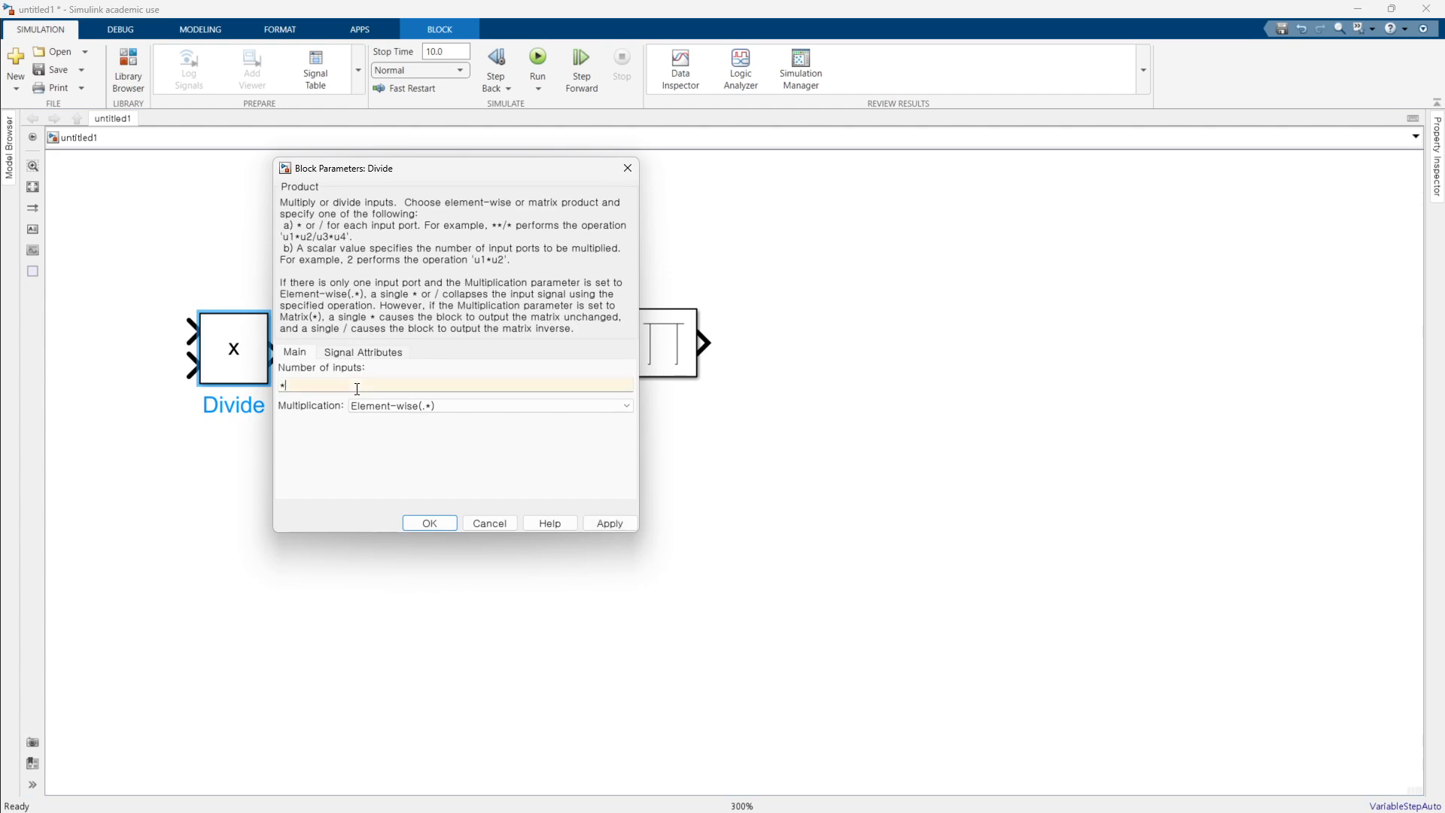
pyautogui.press('Return')
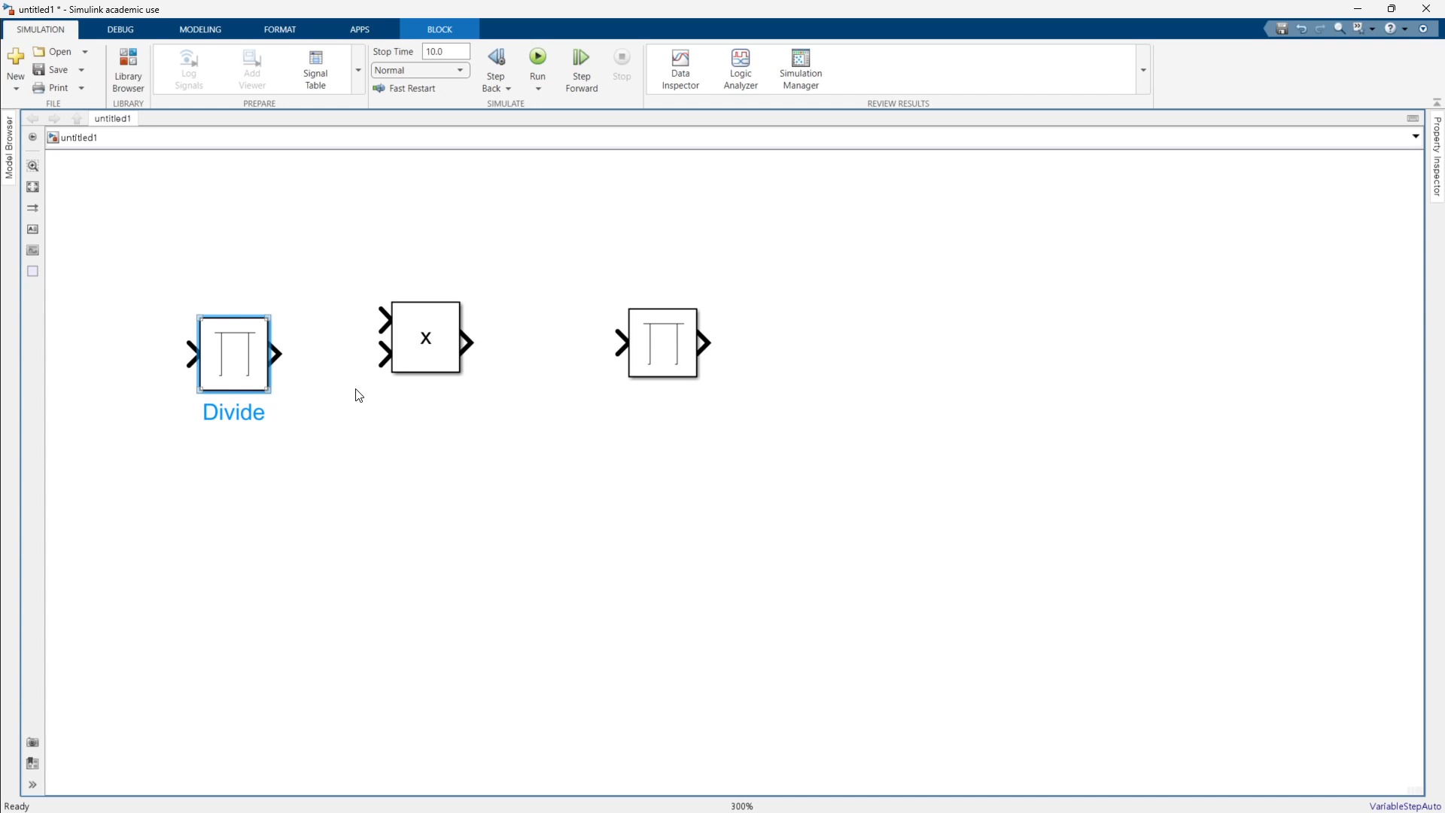
pyautogui.click(650, 353)
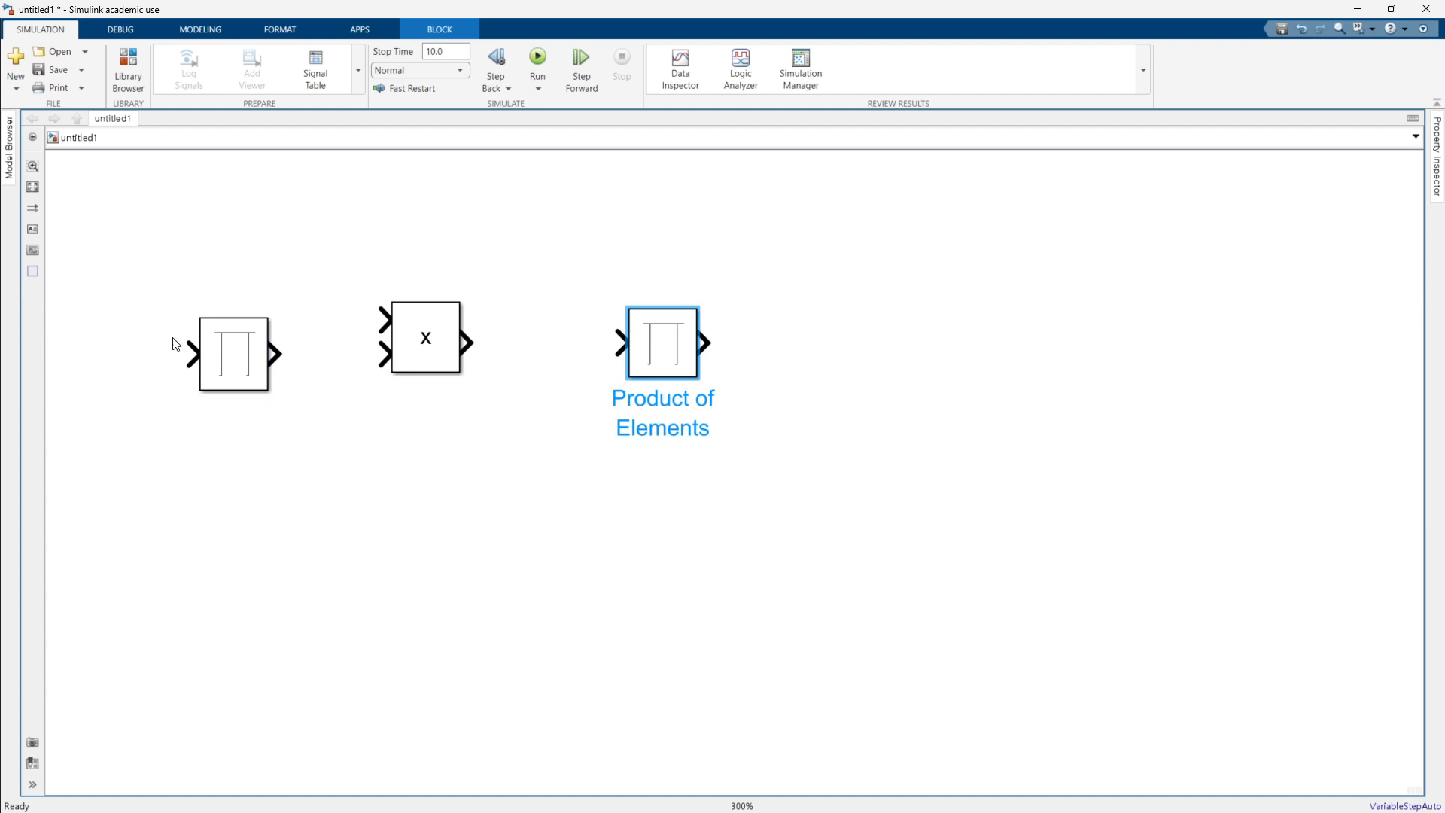
# Delete the Divide, Product and Product of Elements blocks and add a Gain block to the emptied model.
pyautogui.moveTo(759, 454); pyautogui.dragTo(205, 280)
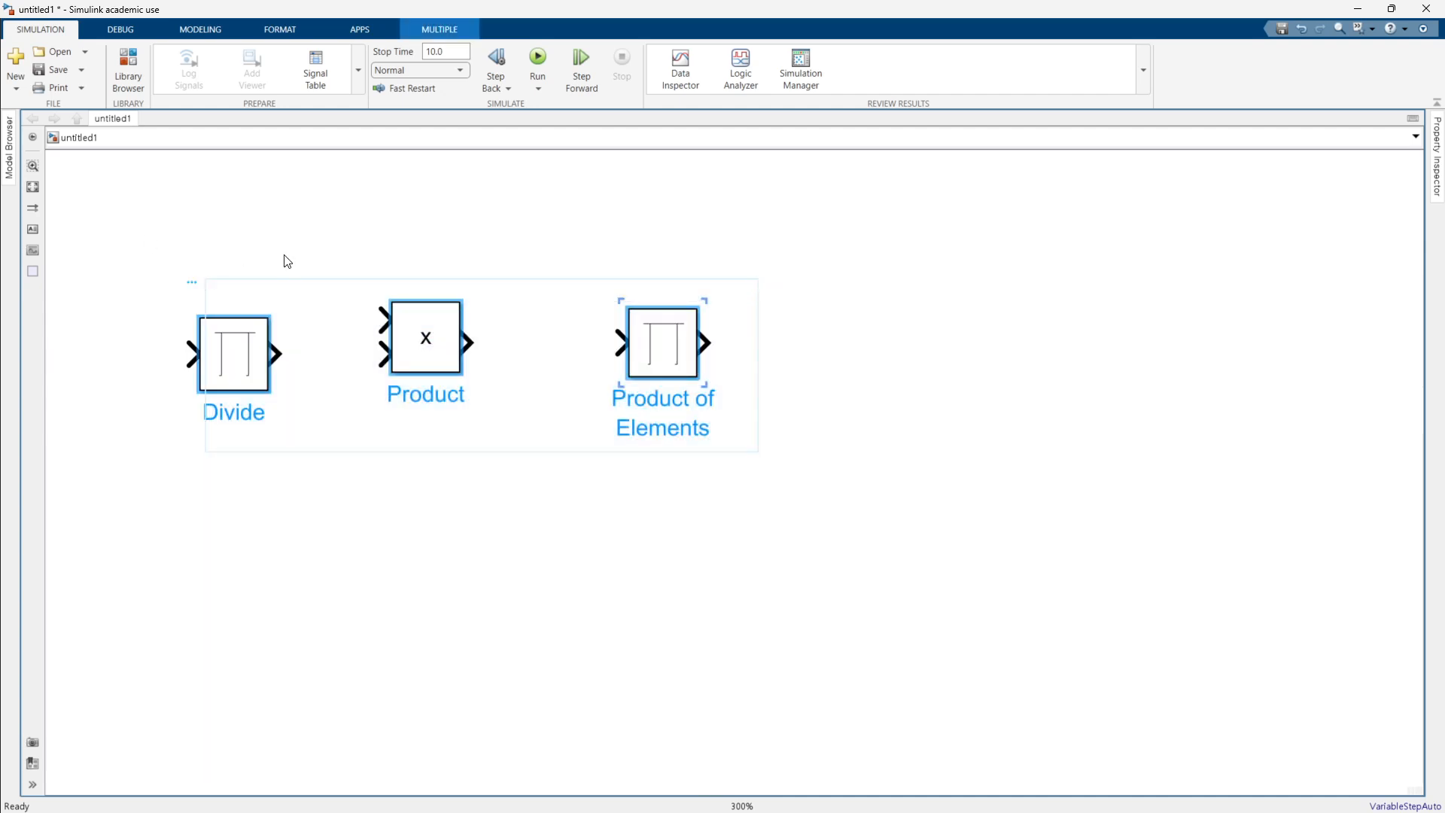
pyautogui.press('Delete')
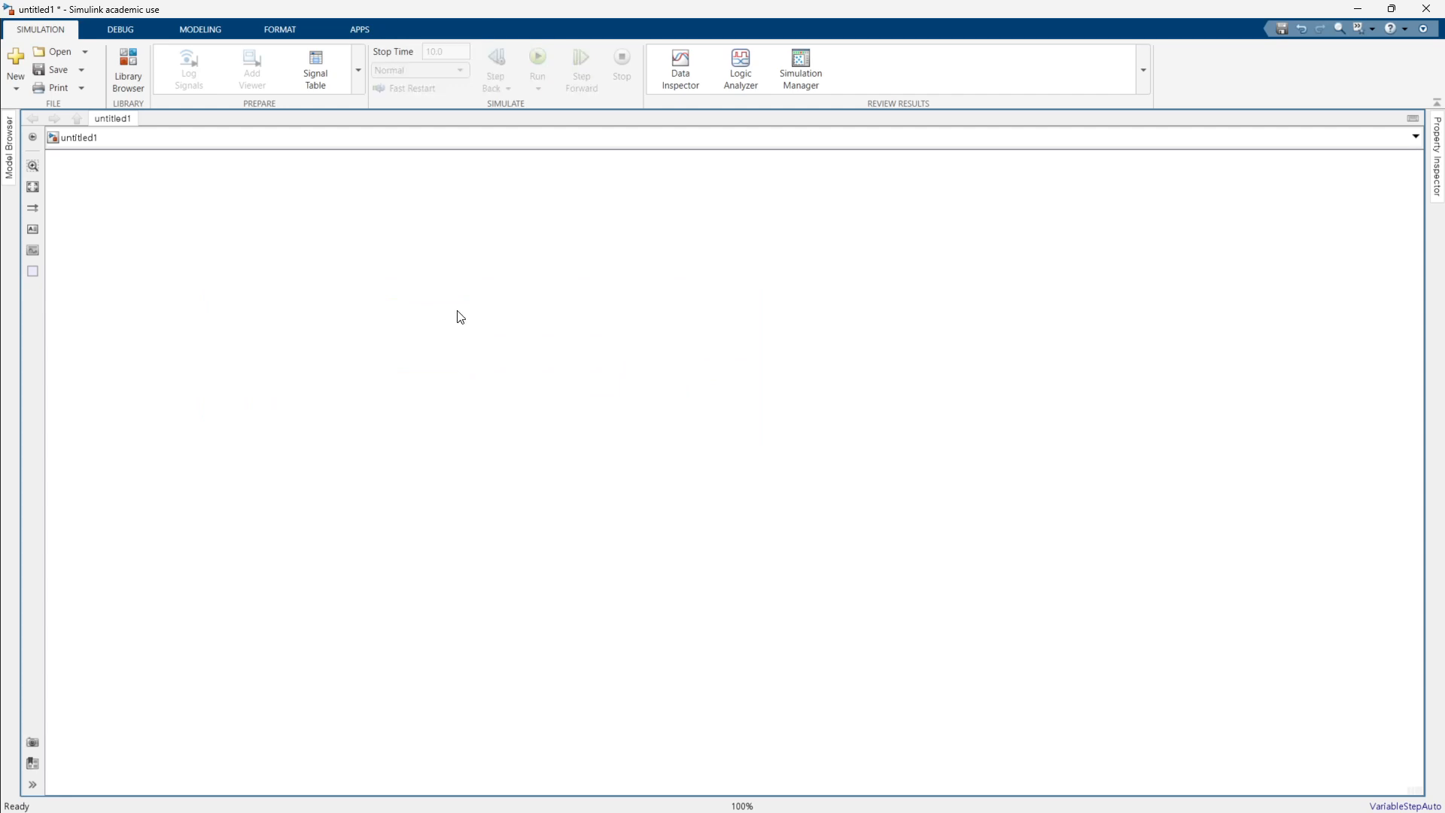
pyautogui.doubleClick(446, 284)
pyautogui.write('ga')
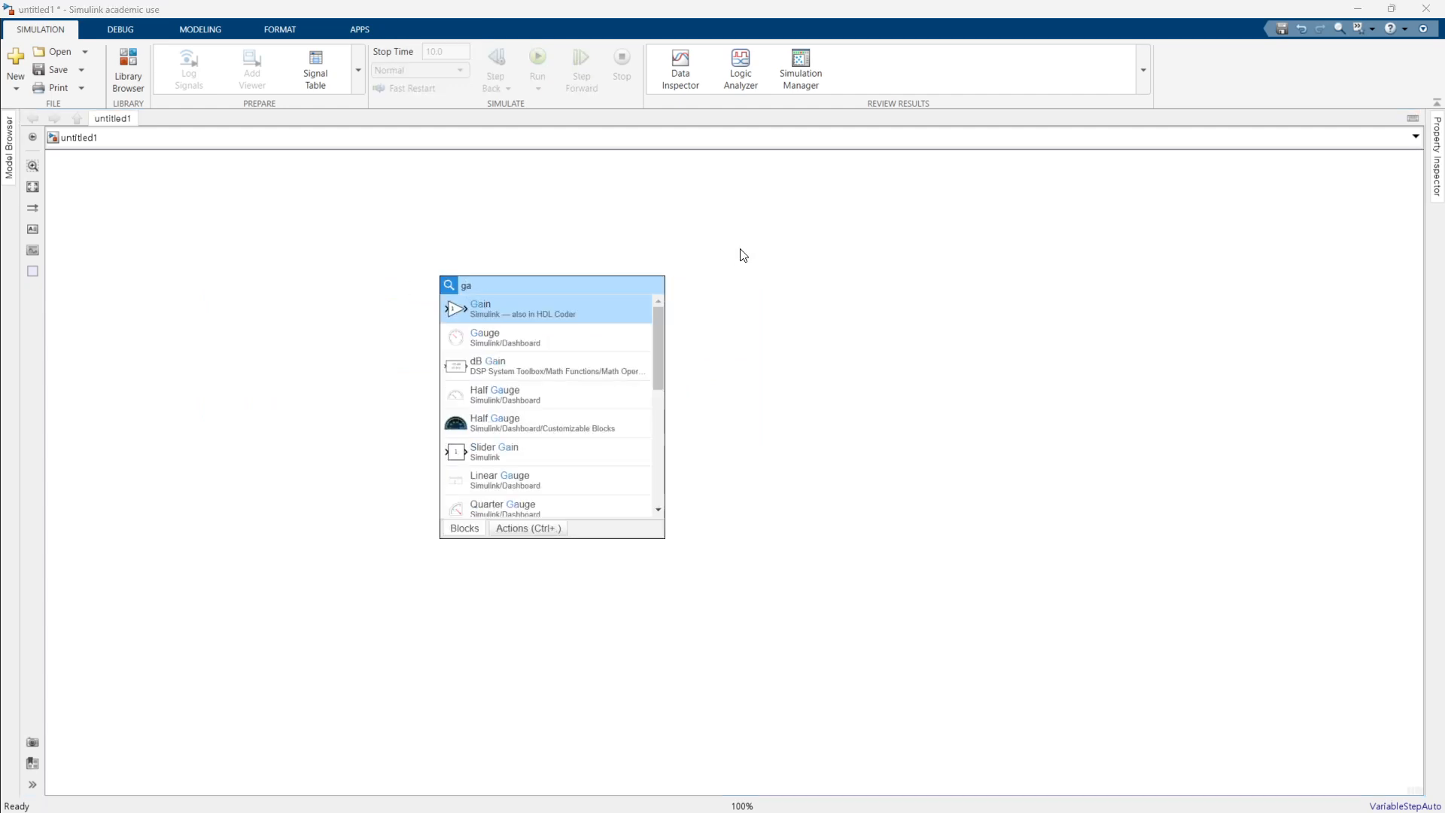
pyautogui.press('Return')
pyautogui.scroll(5, 391, 269)
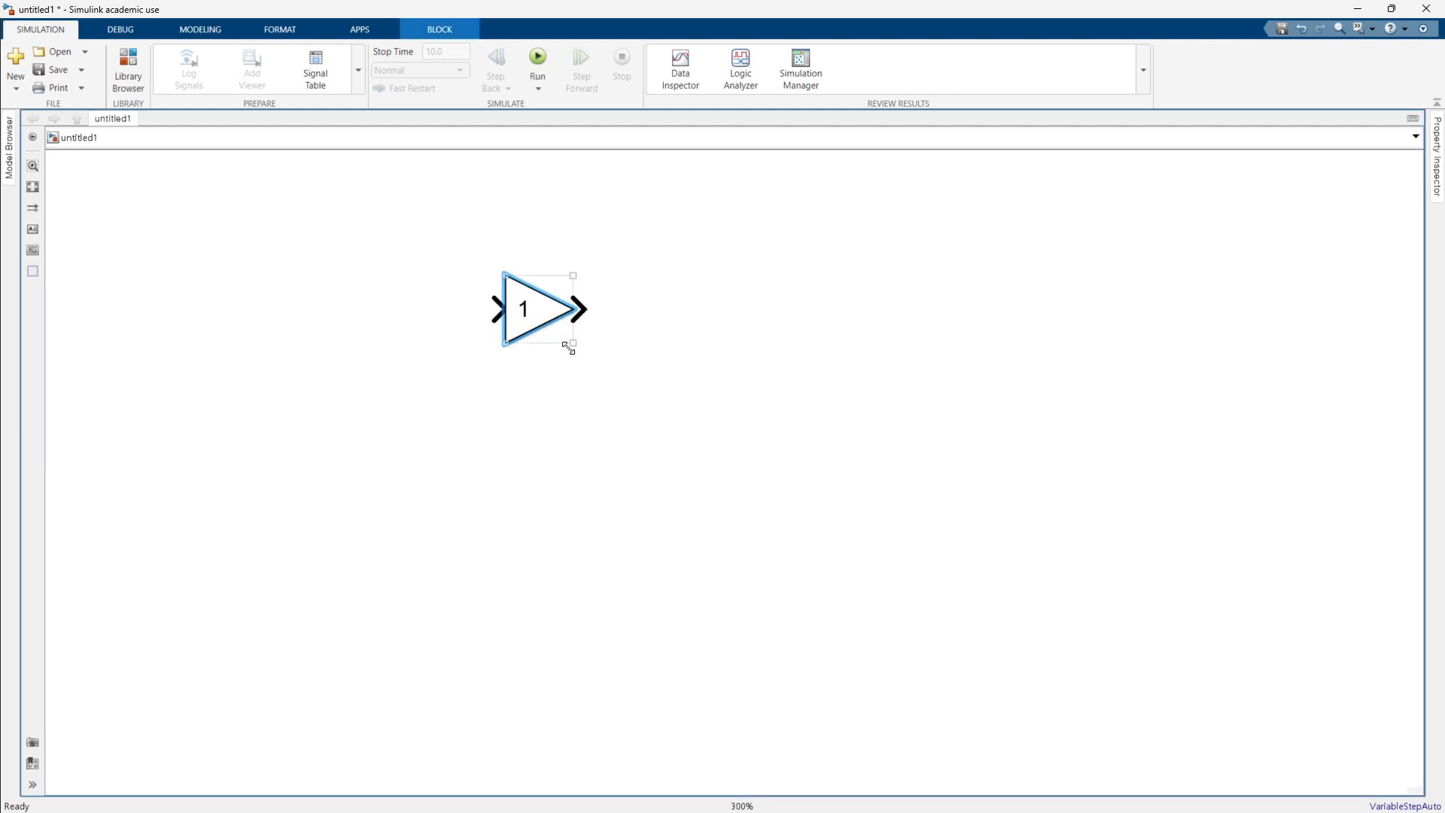
# Add a Bias block and position it directly below the Gain block.
pyautogui.doubleClick(529, 434)
pyautogui.write('baia')
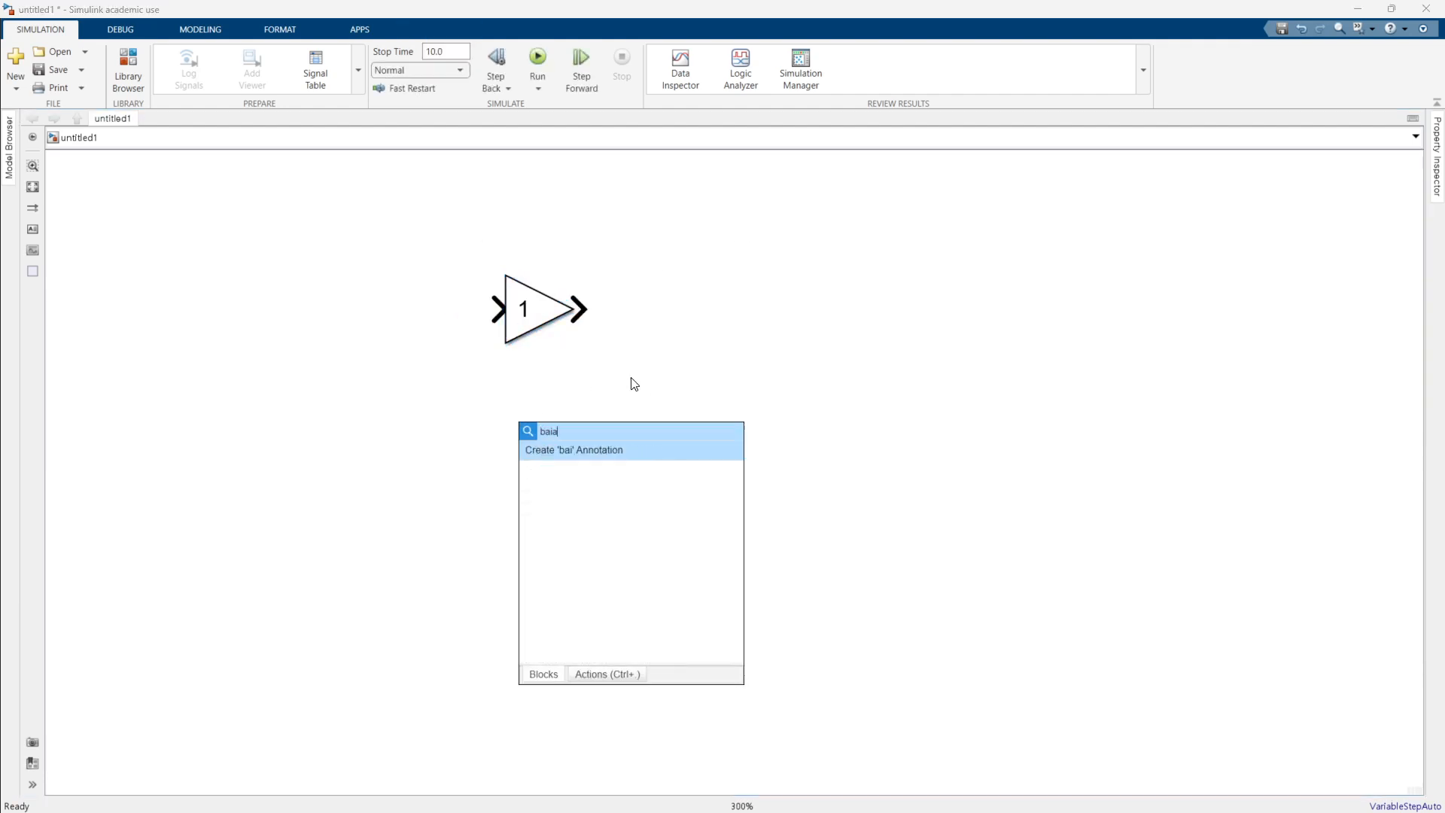
pyautogui.press('BackSpace')
pyautogui.press('BackSpace')
pyautogui.press('BackSpace')
pyautogui.write('ias')
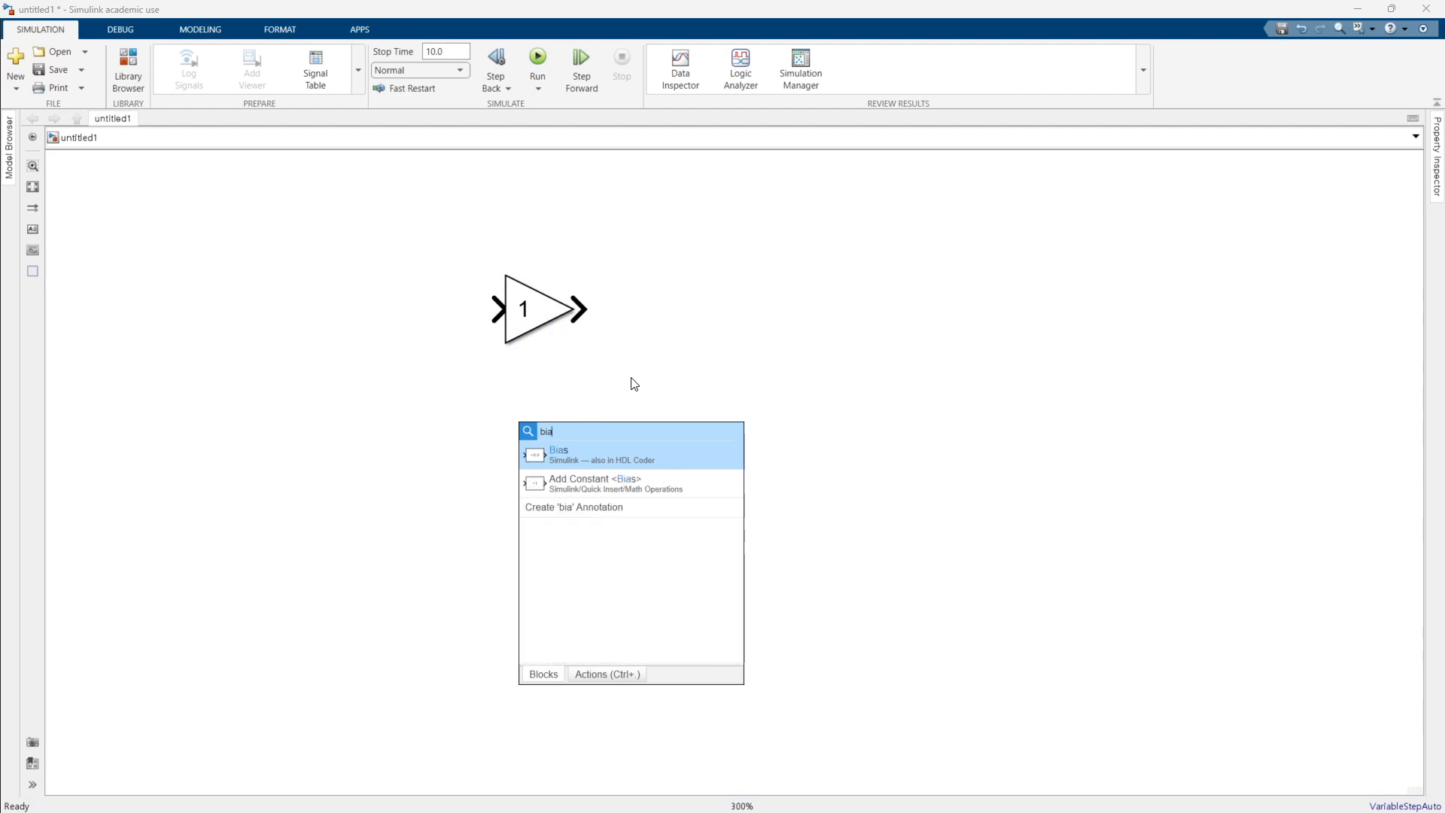
pyautogui.press('Return')
pyautogui.moveTo(553, 448); pyautogui.dragTo(576, 471)
# Add a Sine Wave source block and connect its output to the inputs of both the Gain and Bias blocks.
pyautogui.doubleClick(218, 349)
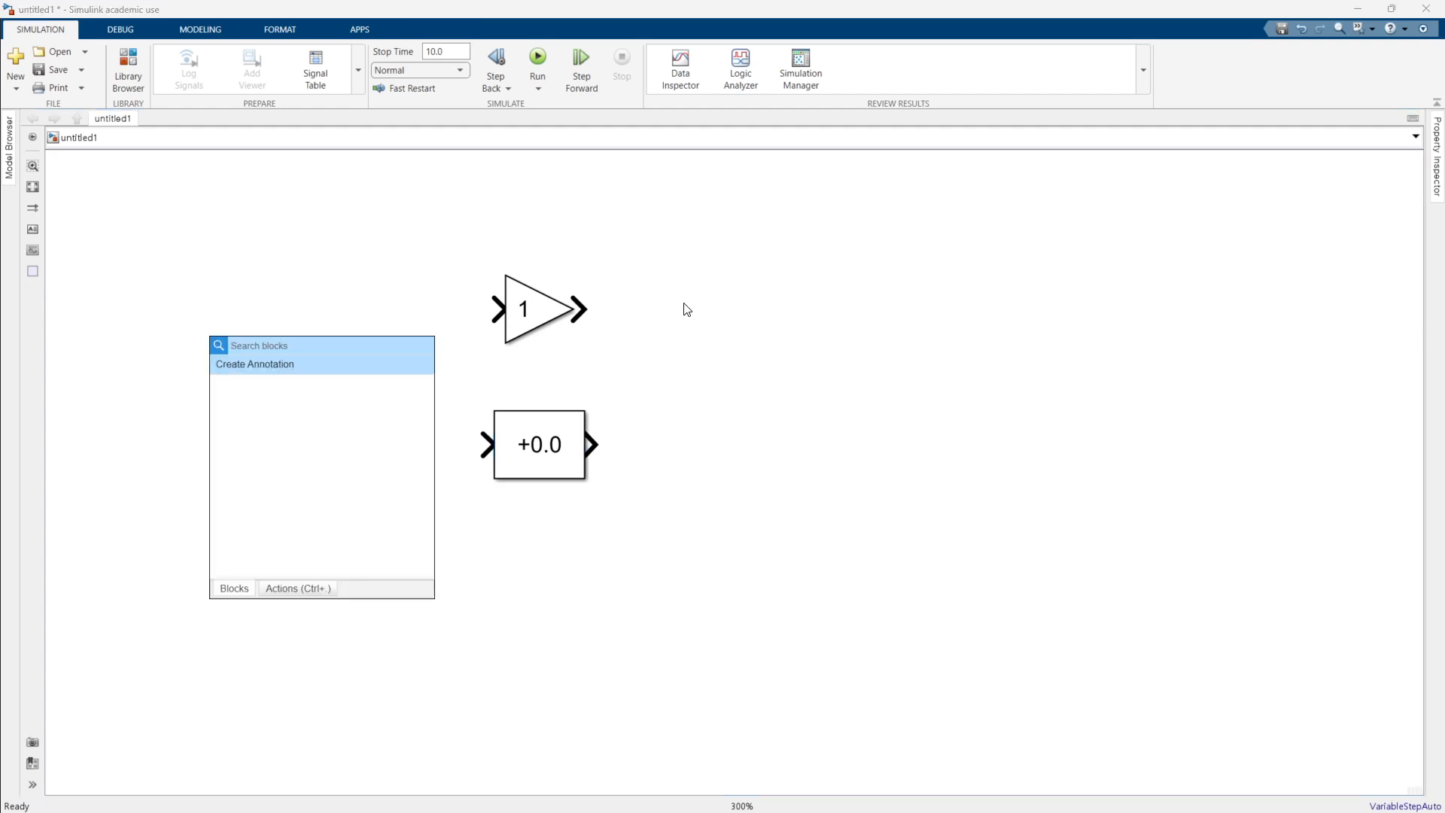
pyautogui.write('sine')
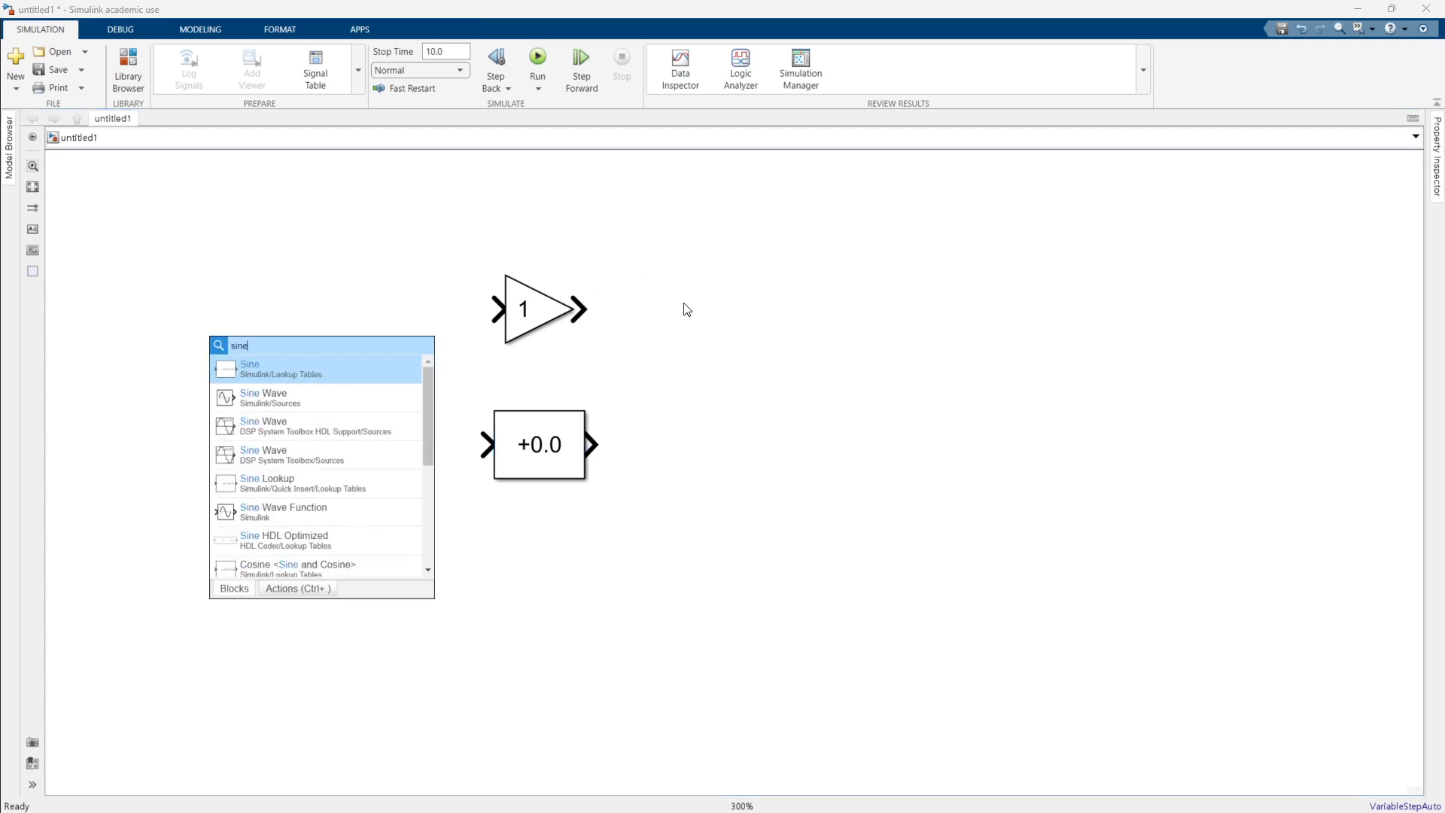
pyautogui.press('Down')
pyautogui.press('Return')
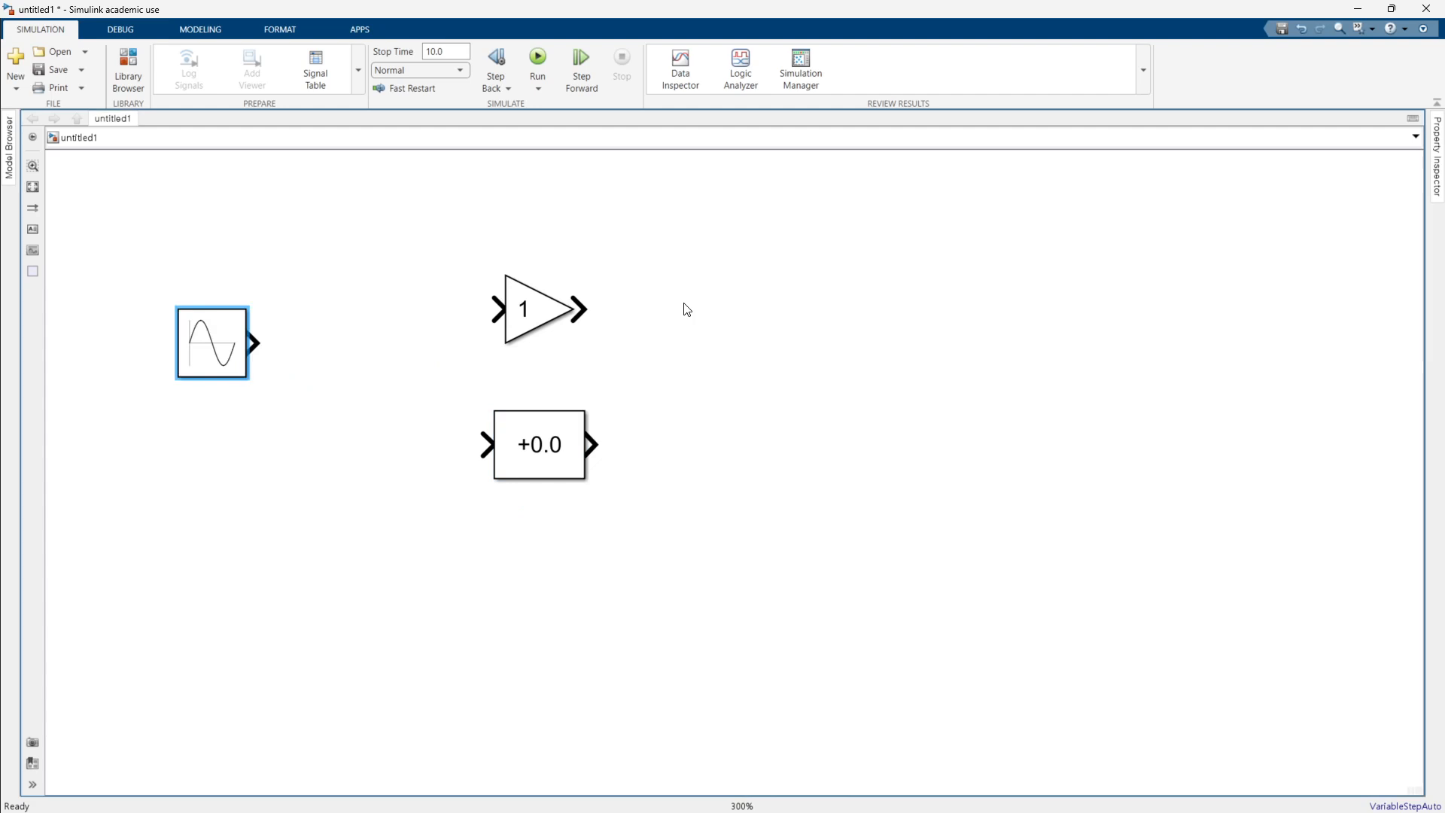
pyautogui.moveTo(225, 346); pyautogui.dragTo(499, 309)
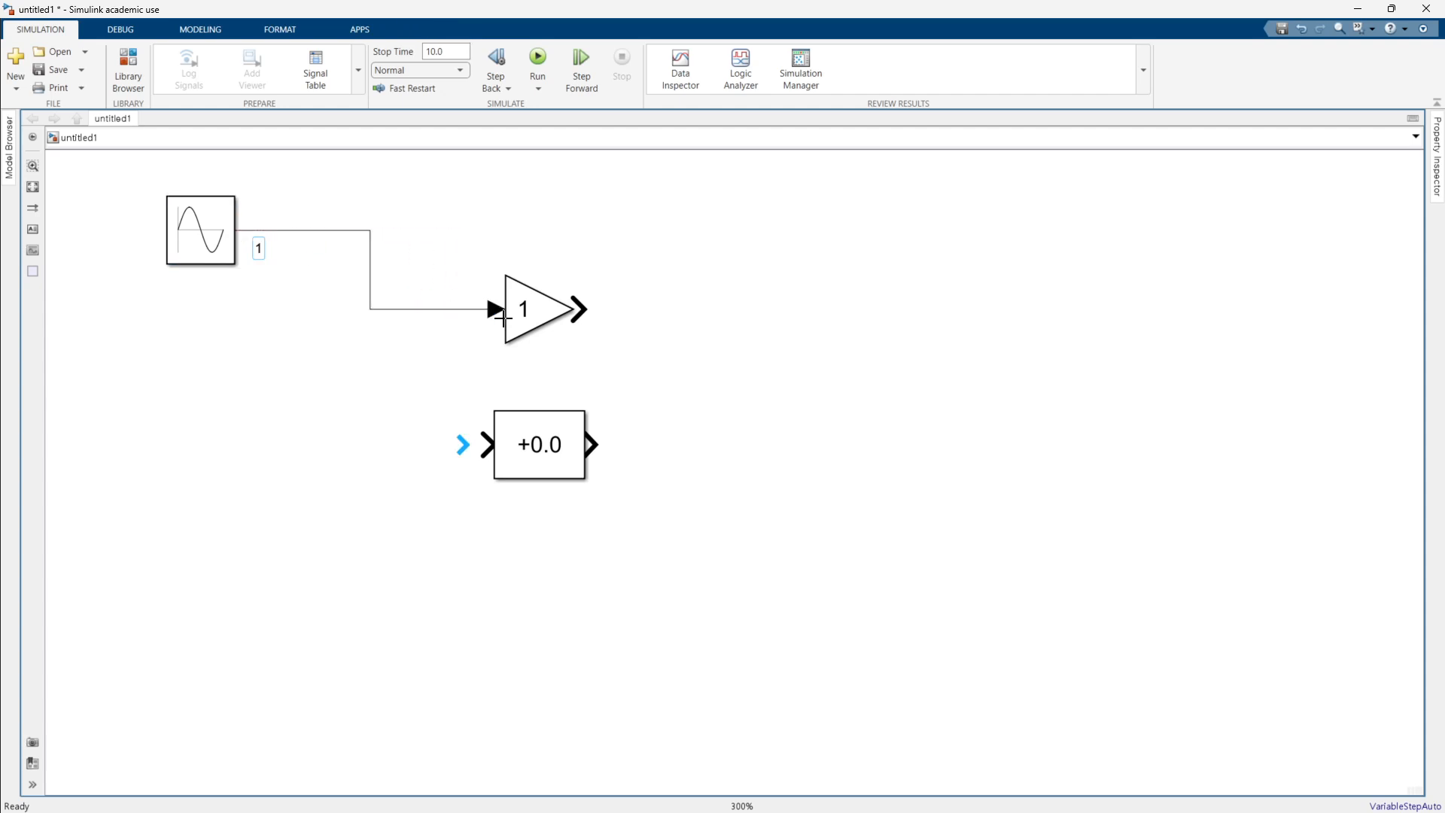
pyautogui.moveTo(483, 442); pyautogui.dragTo(369, 308)
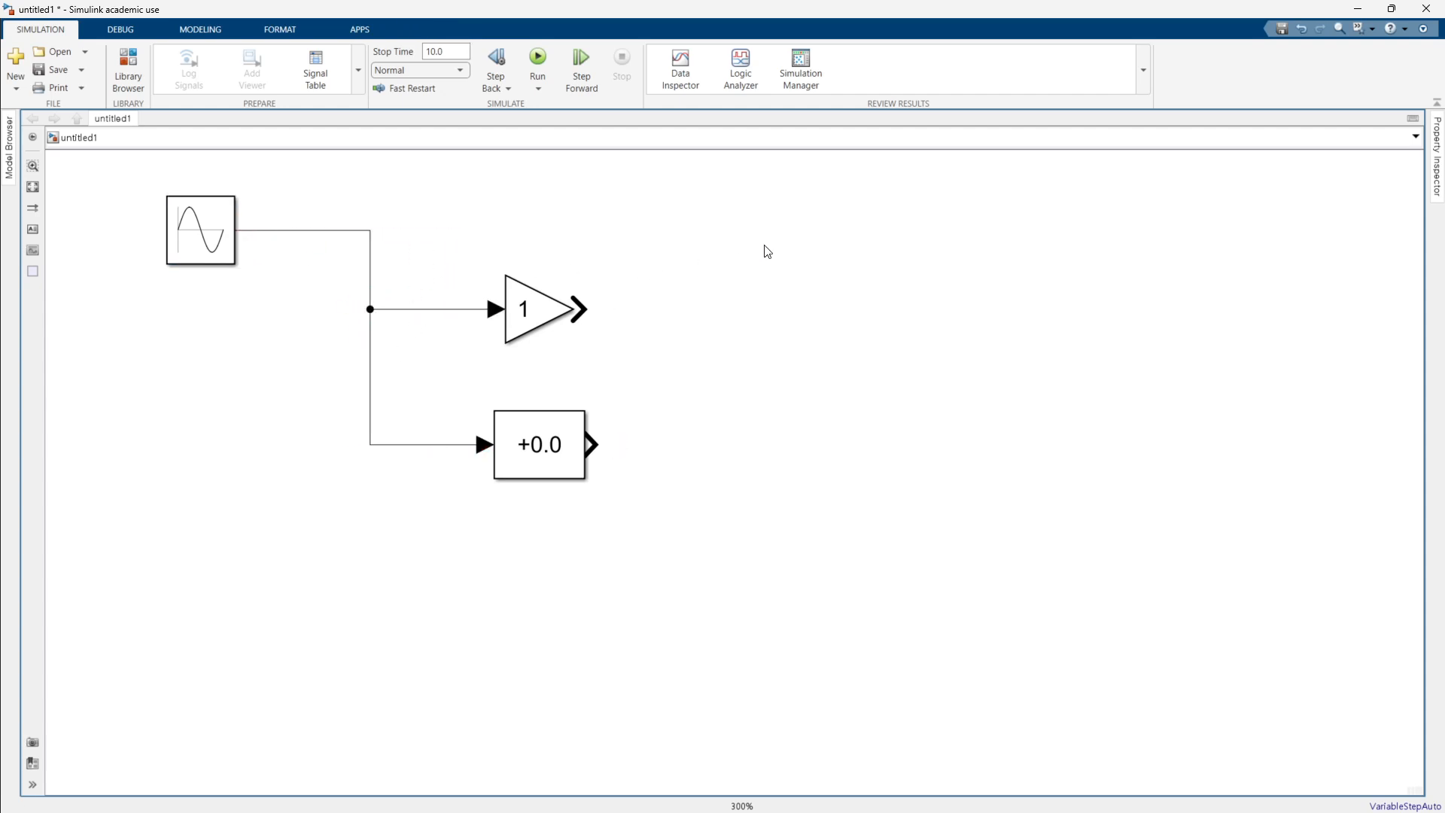
# Add a Scope block to the right of the Gain block and connect the Sine Wave signal to its input.
pyautogui.doubleClick(890, 267)
pyautogui.write('scope')
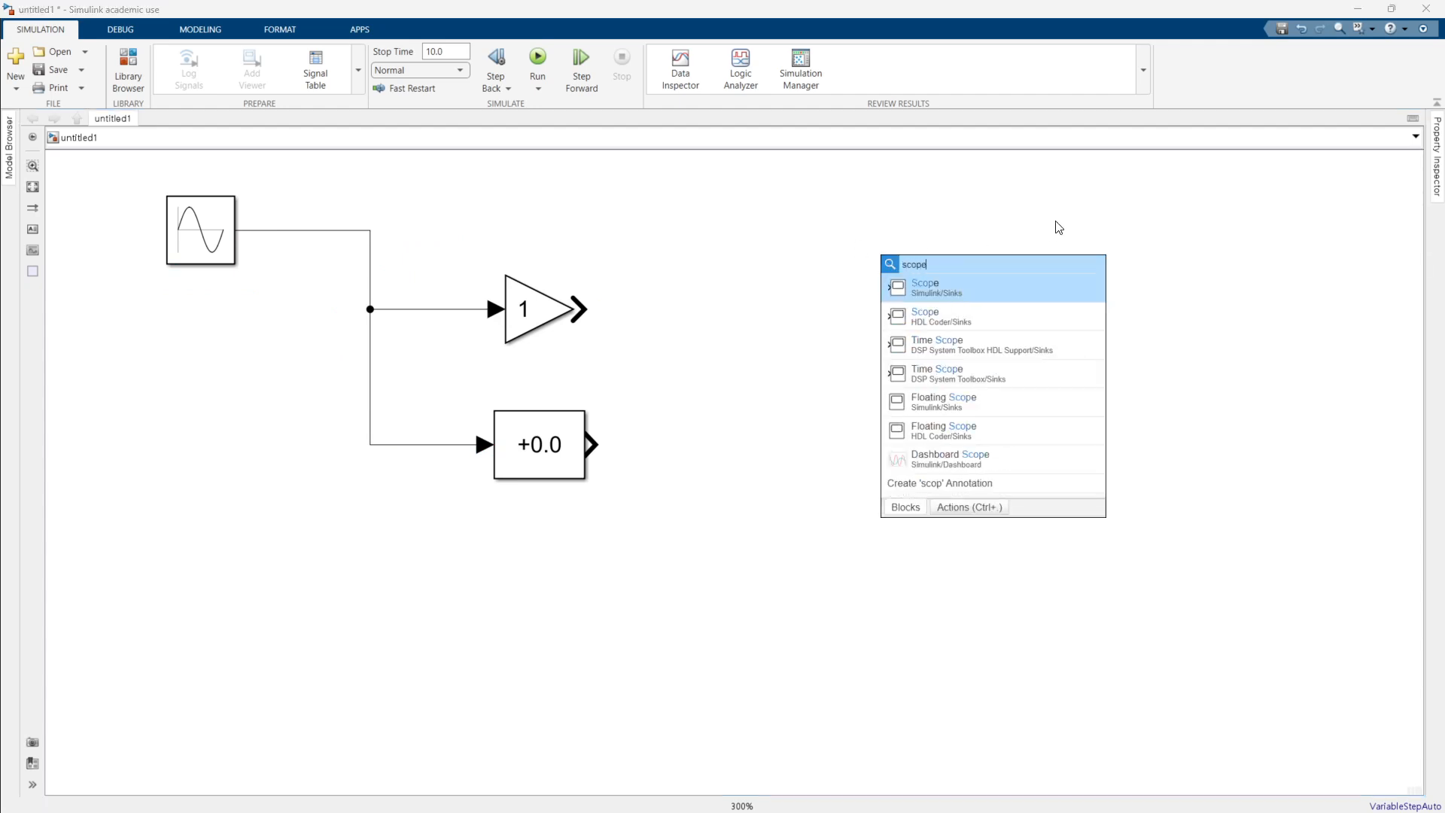
pyautogui.press('Return')
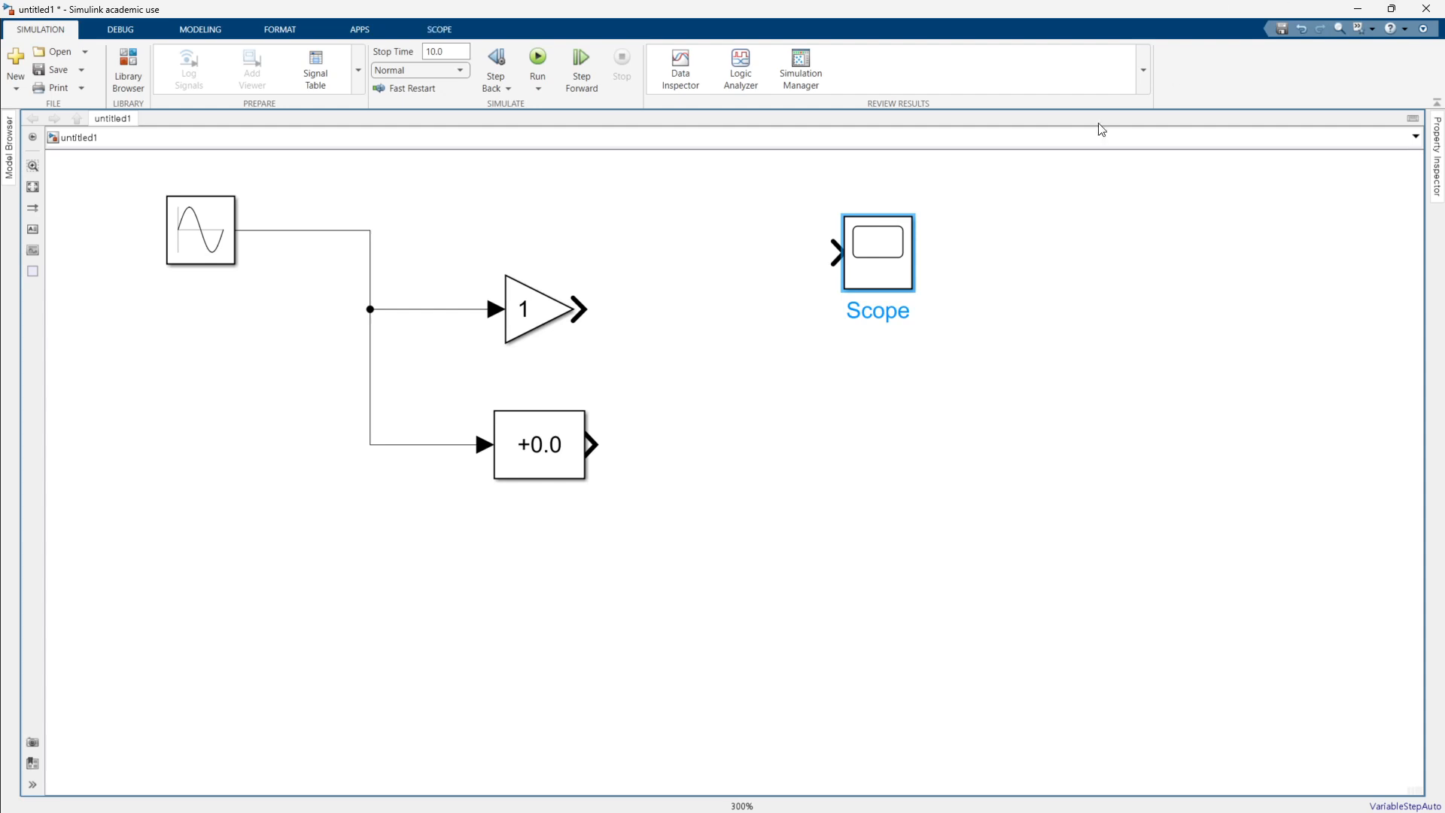
pyautogui.moveTo(837, 252); pyautogui.dragTo(370, 234)
pyautogui.moveTo(891, 255)
pyautogui.mouseDown()
pyautogui.moveTo(902, 230)
pyautogui.moveTo(915, 258)
pyautogui.mouseUp()
pyautogui.click(698, 292)
pyautogui.click(904, 258)
pyautogui.click(676, 319)
# Set the Gain block's gain to 2 and connect its output to a second Scope input.
pyautogui.doubleClick(538, 310)
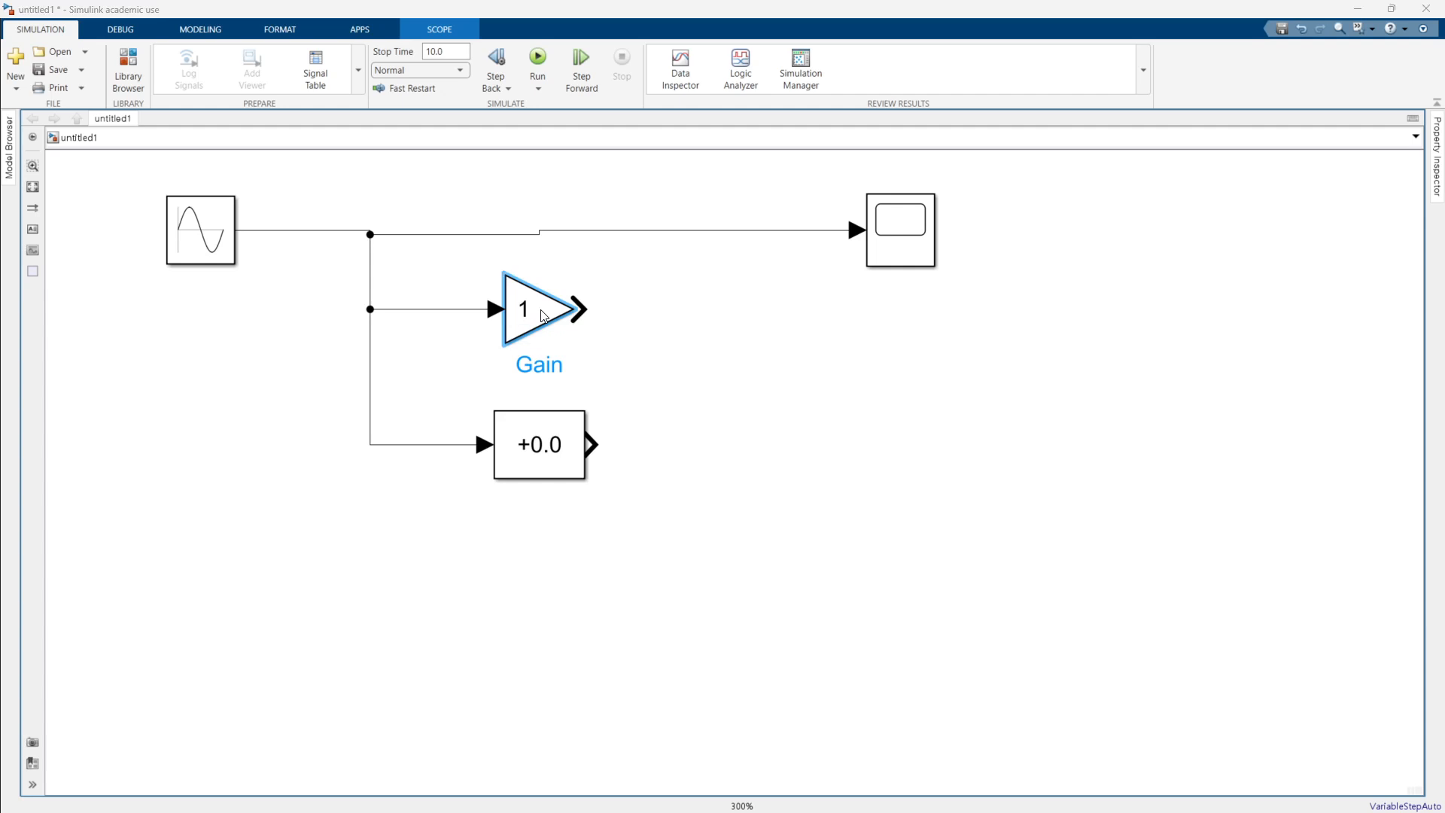
pyautogui.write('2')
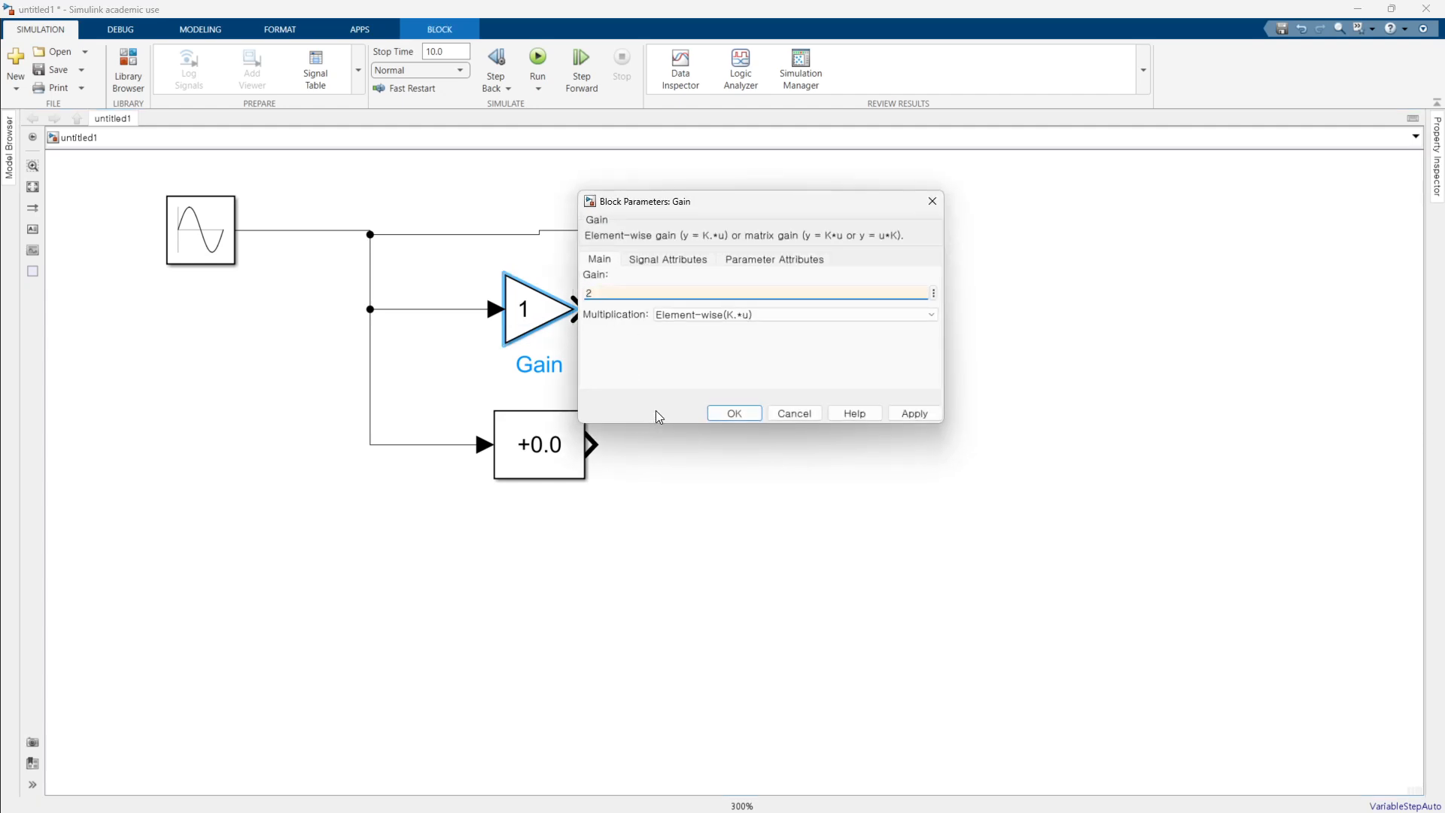
pyautogui.press('Return')
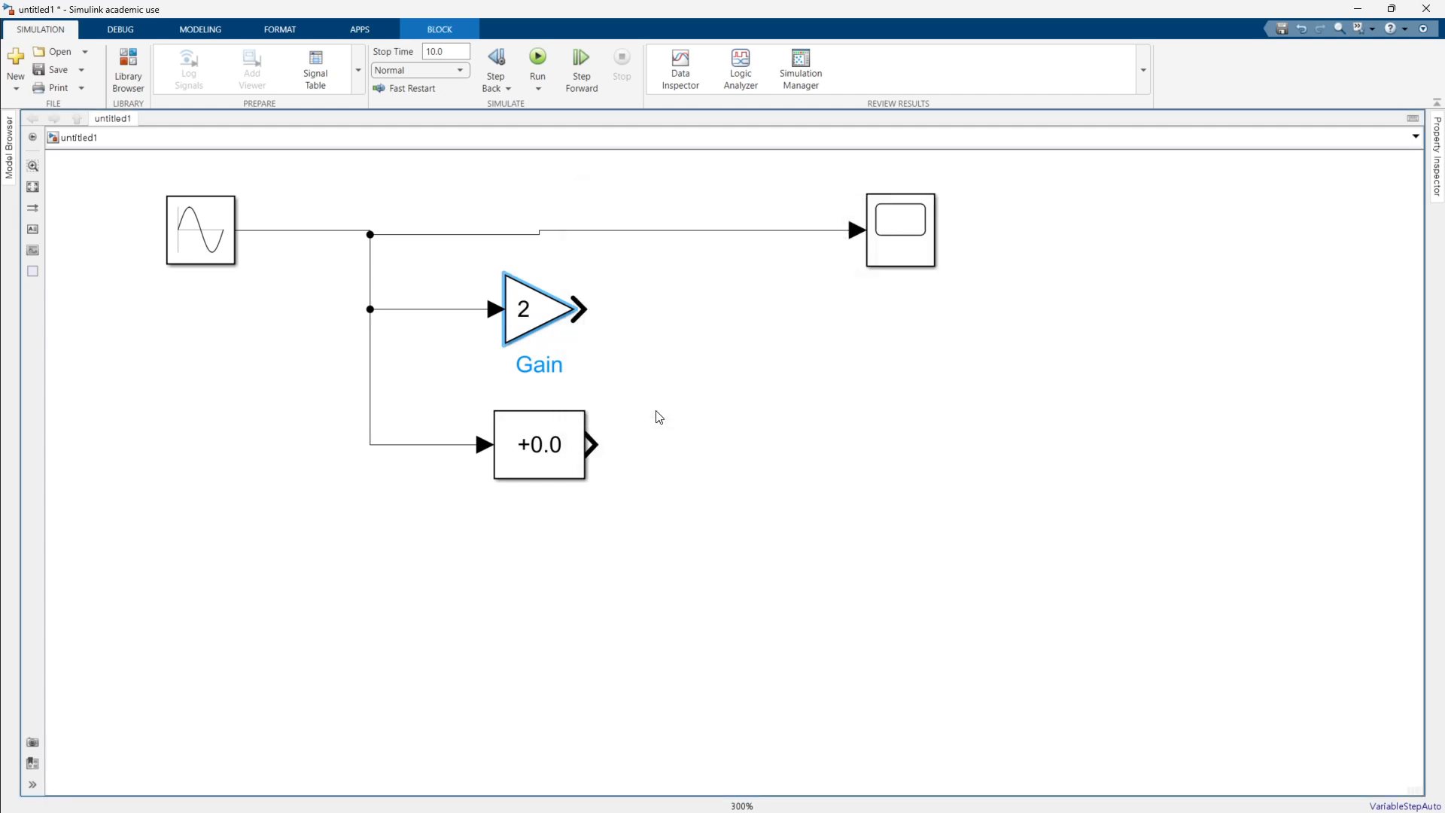
pyautogui.moveTo(583, 310)
pyautogui.mouseDown()
pyautogui.moveTo(787, 300)
pyautogui.moveTo(873, 263)
pyautogui.mouseUp()
pyautogui.click(907, 274)
pyautogui.click(775, 446)
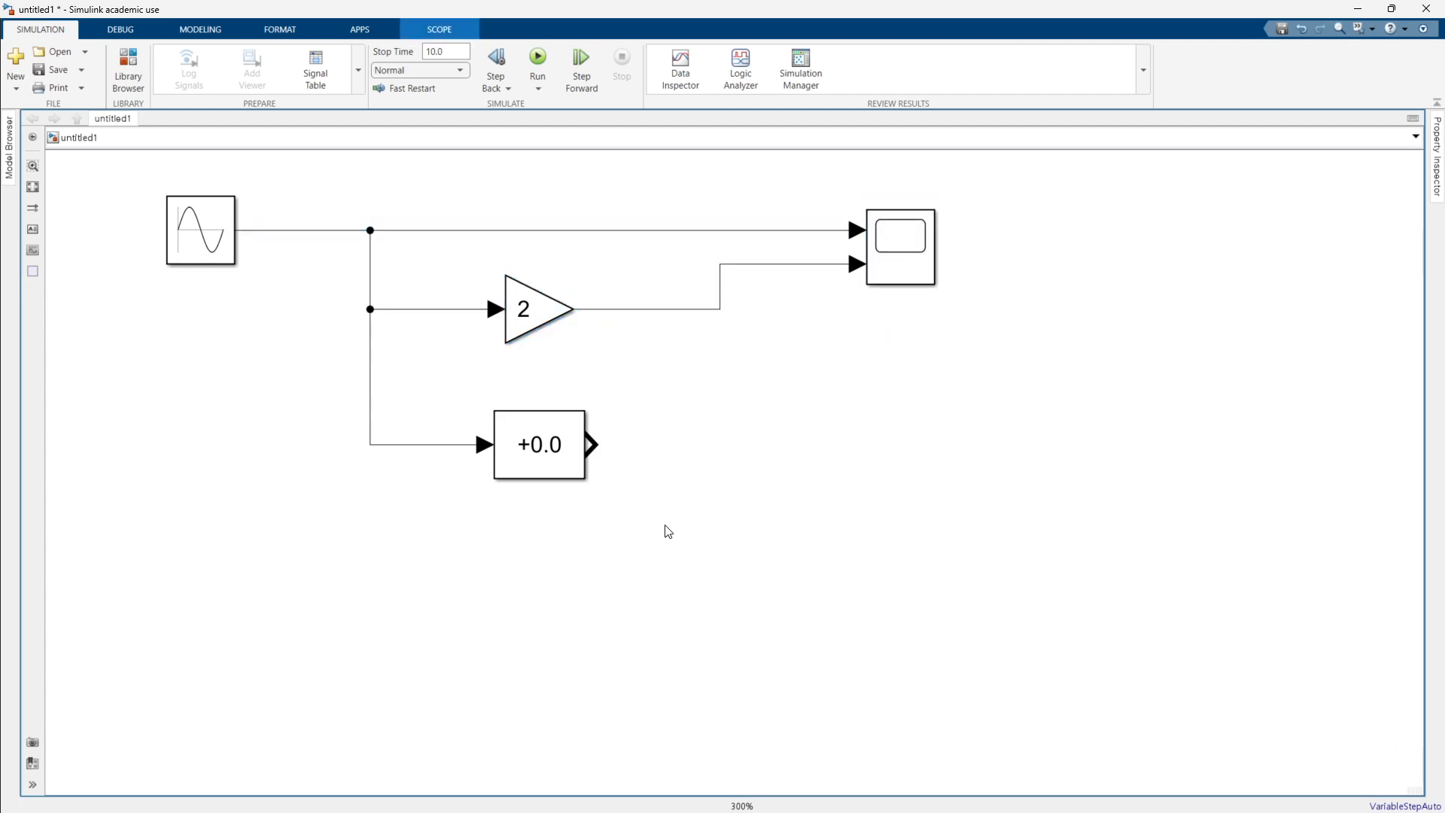
# Set the Bias block's bias to -1 and connect its output to a third Scope input.
pyautogui.doubleClick(558, 463)
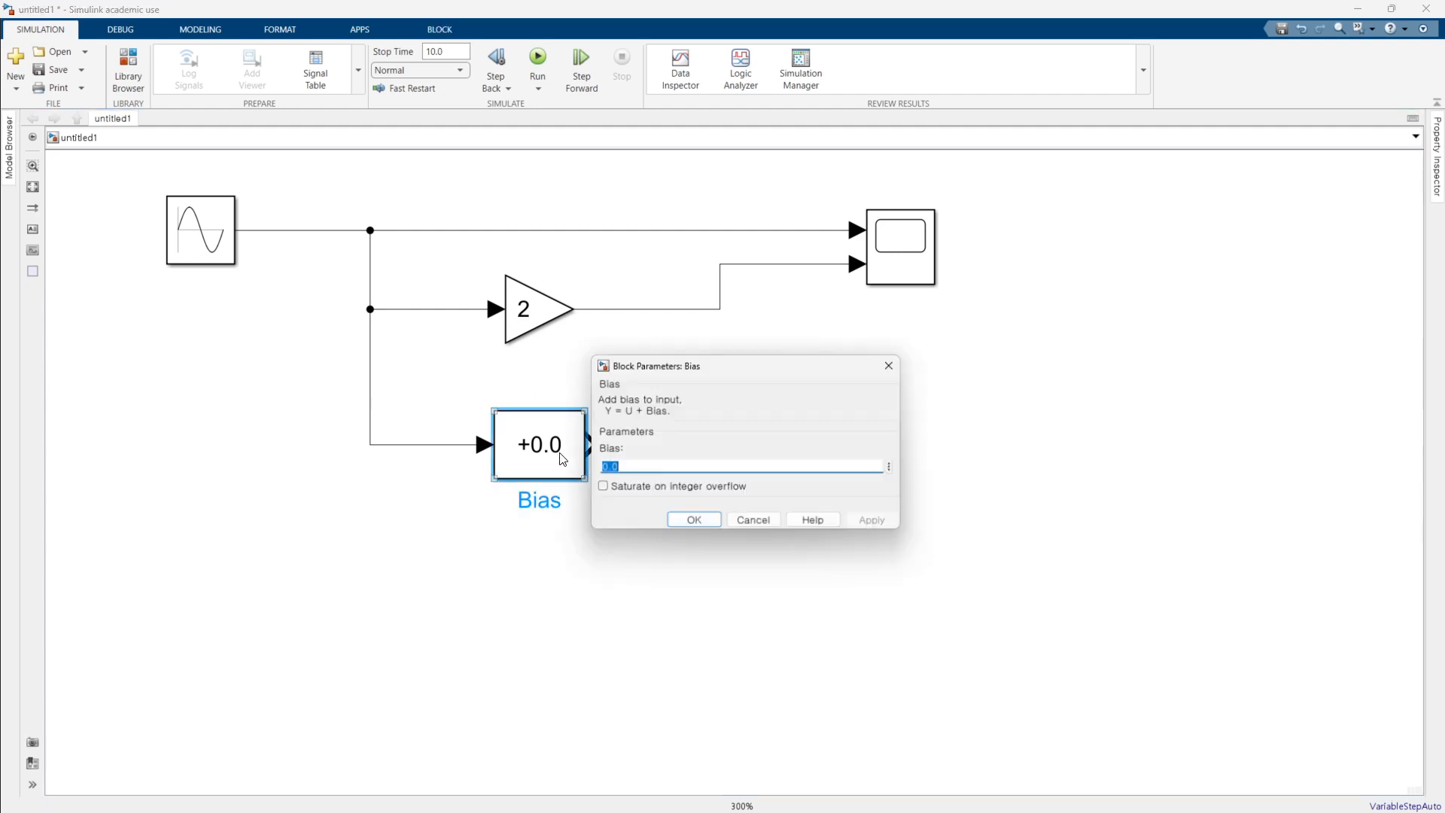
pyautogui.click(635, 466)
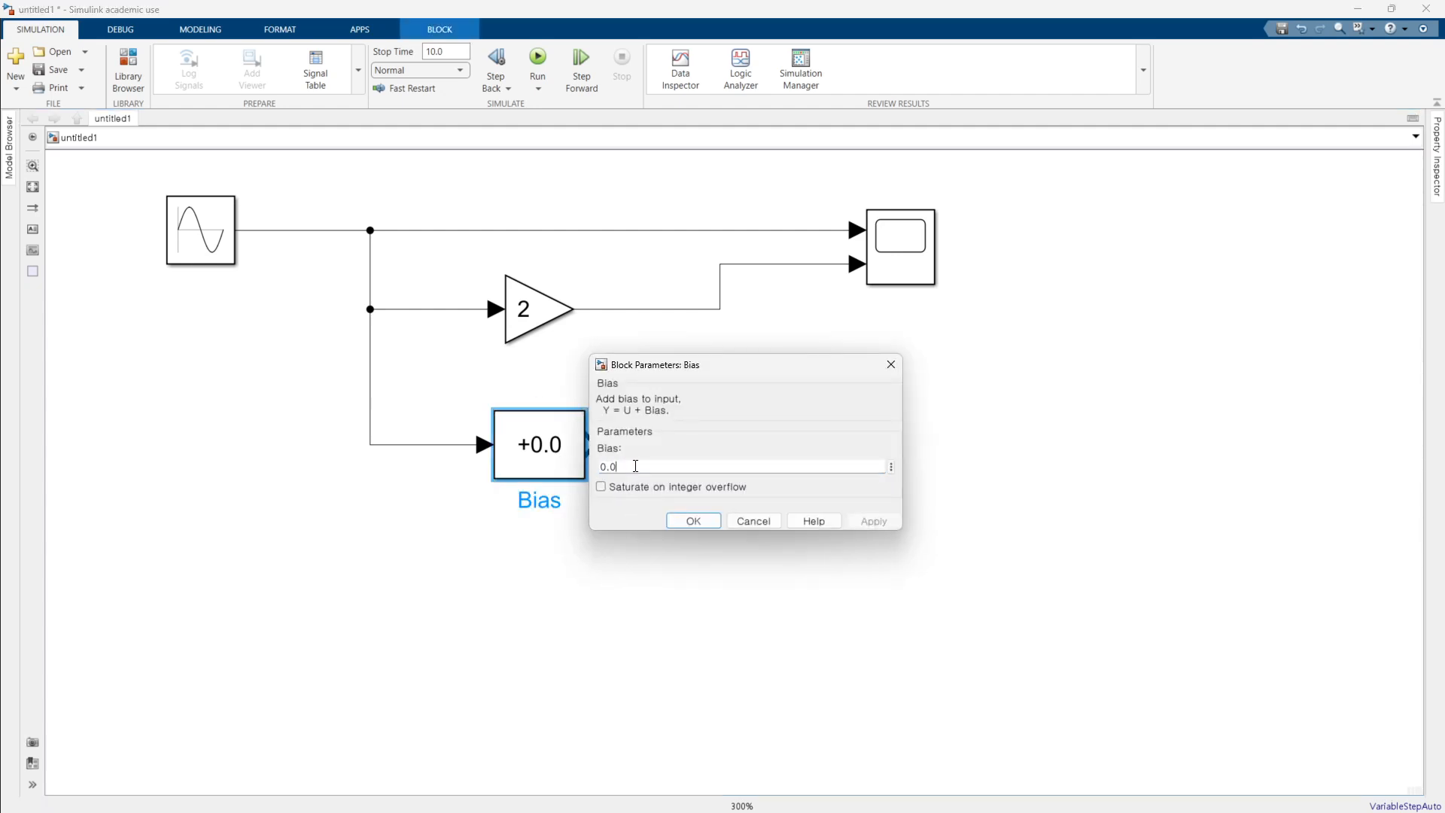
pyautogui.press('BackSpace')
pyautogui.press('BackSpace')
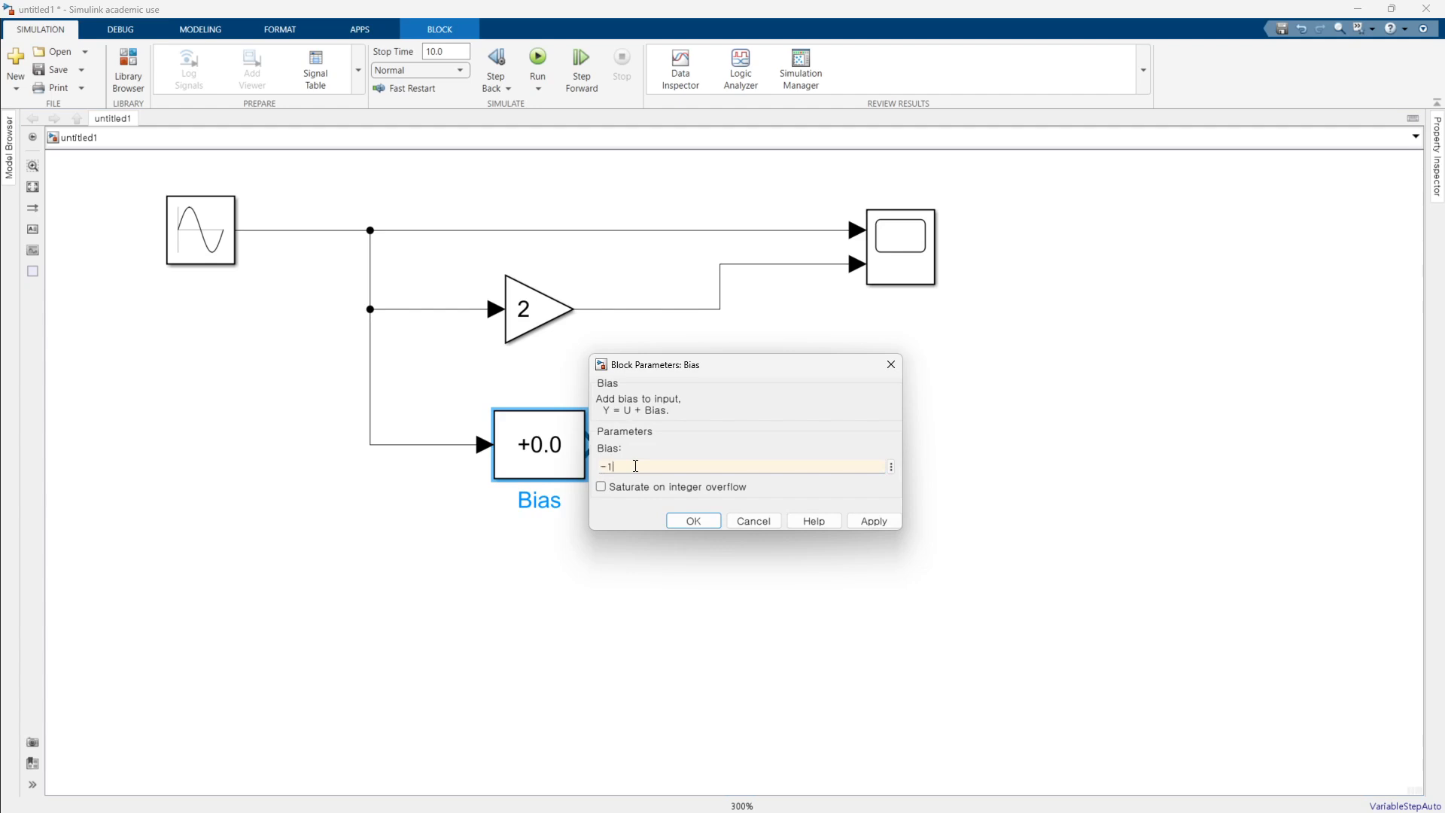
pyautogui.press('Return')
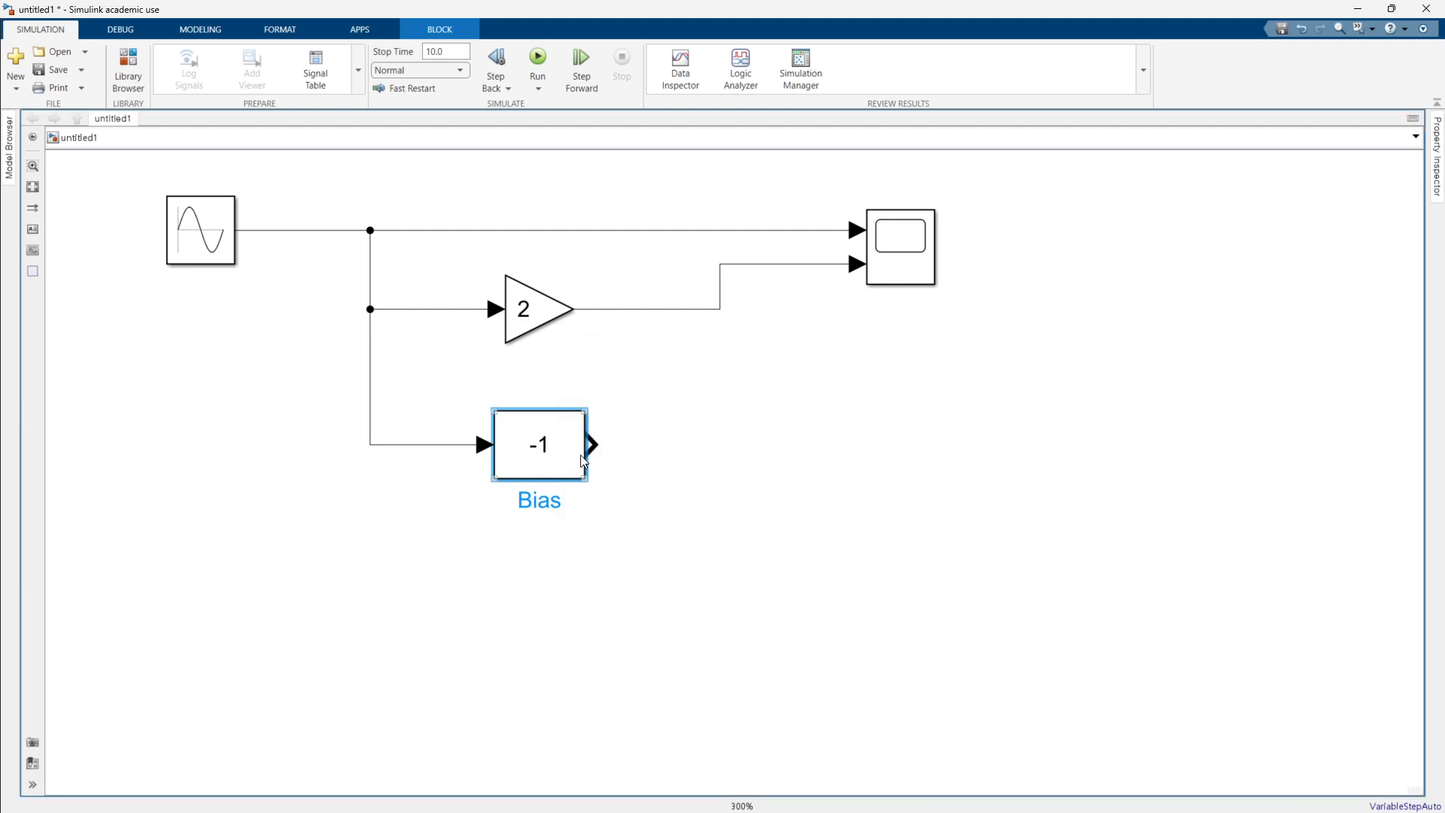
pyautogui.moveTo(593, 445); pyautogui.dragTo(870, 282)
pyautogui.click(896, 276)
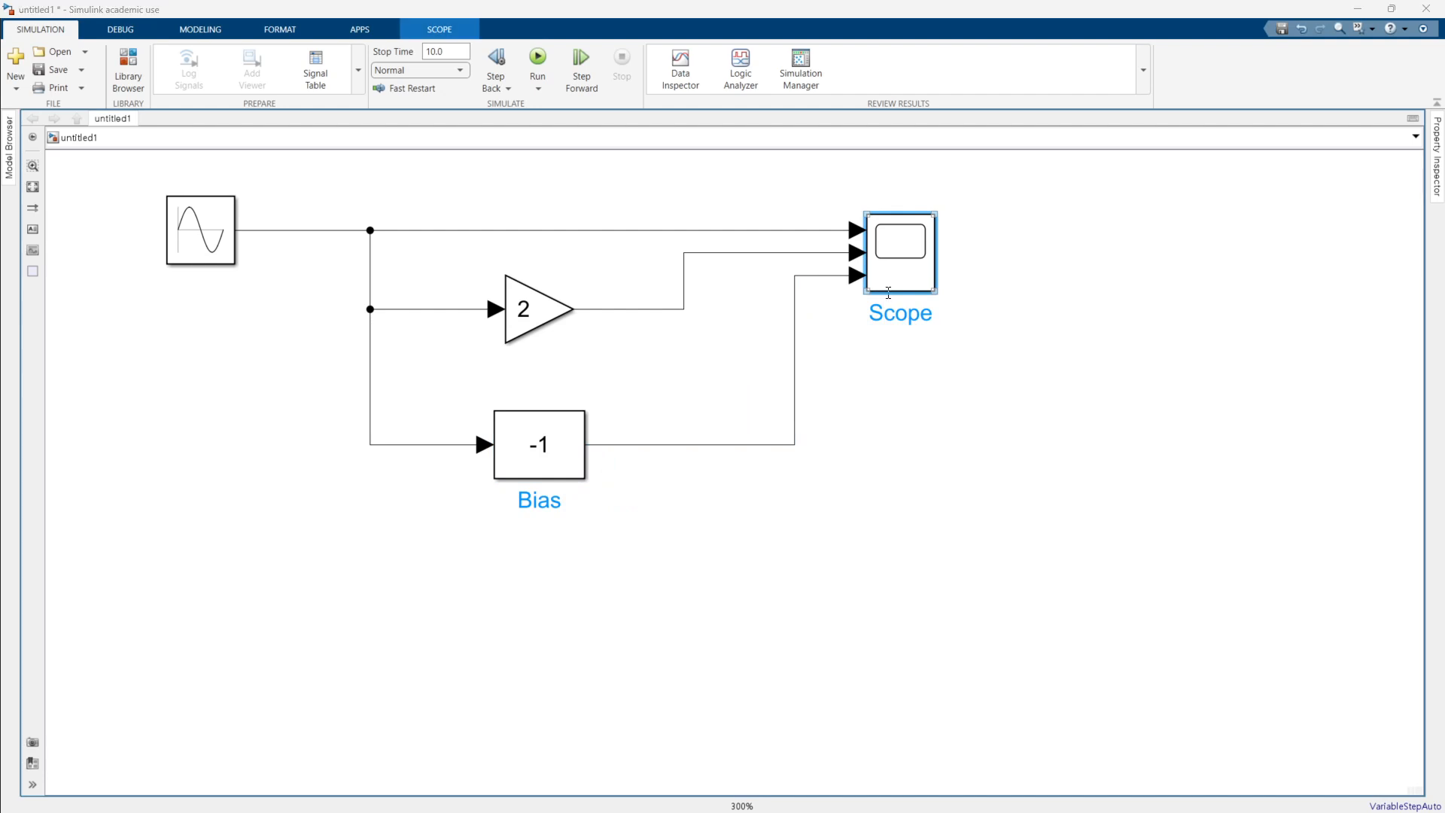
# Open the Scope in an enlarged window, run the simulation from it and show the signal legend.
pyautogui.doubleClick(896, 277)
pyautogui.moveTo(929, 328); pyautogui.dragTo(740, 210)
pyautogui.moveTo(1003, 574); pyautogui.dragTo(1252, 726)
pyautogui.moveTo(865, 215); pyautogui.dragTo(1009, 206)
pyautogui.click(780, 235)
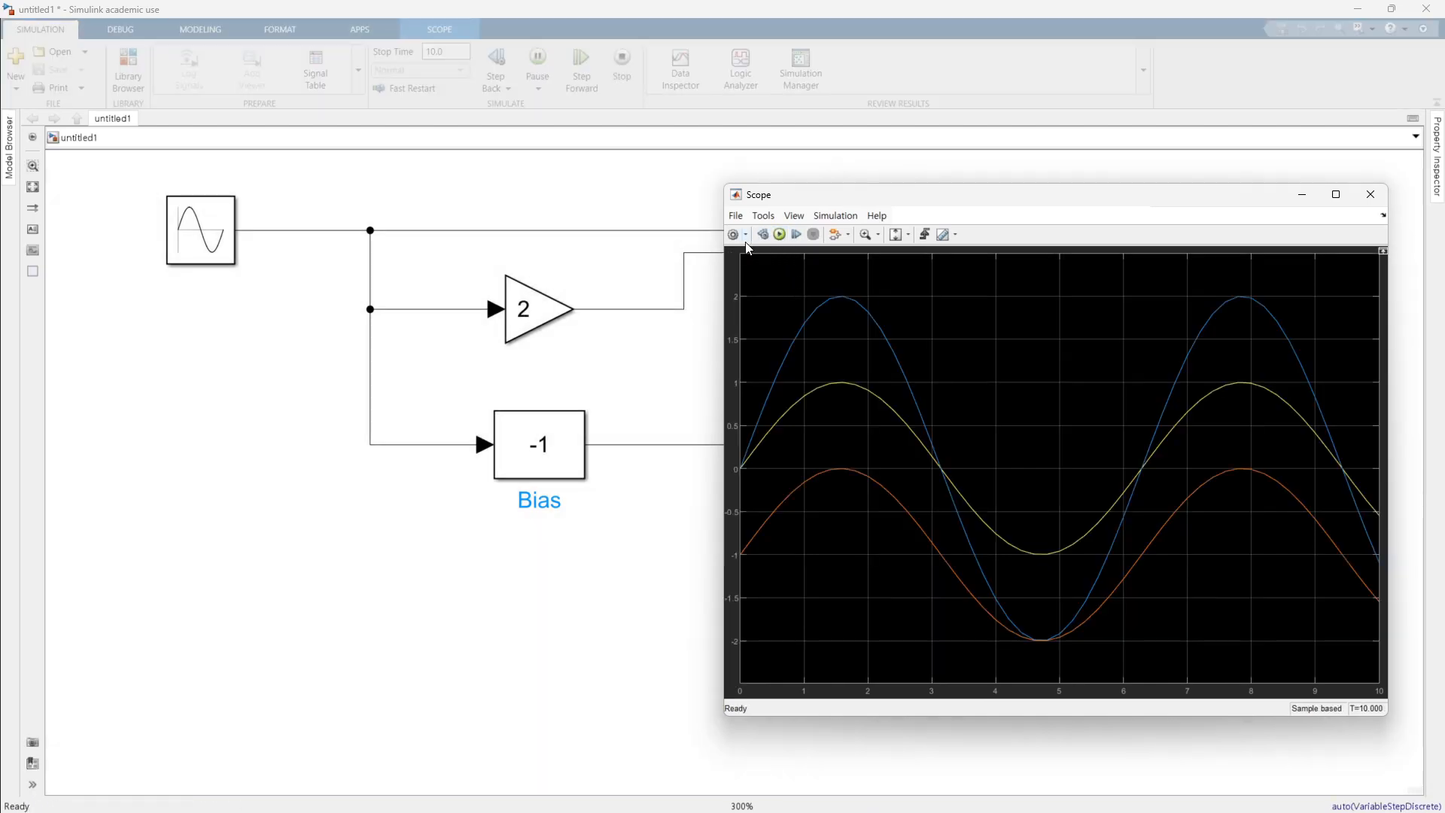
pyautogui.click(746, 235)
pyautogui.click(734, 305)
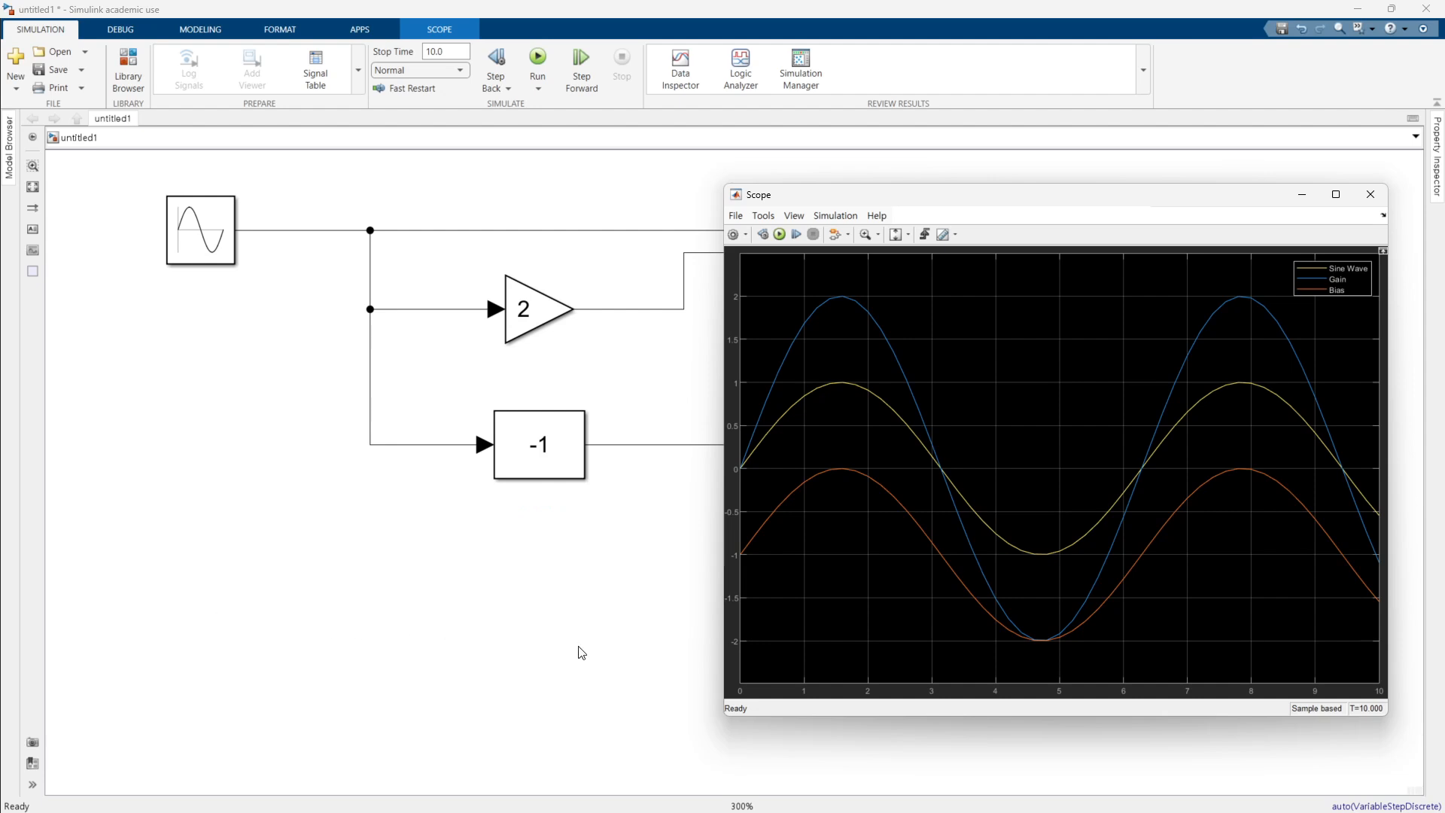
# Close the Scope window and delete all blocks and signal lines from the model.
pyautogui.click(1371, 194)
pyautogui.moveTo(977, 514); pyautogui.dragTo(167, 192)
pyautogui.press('Delete')
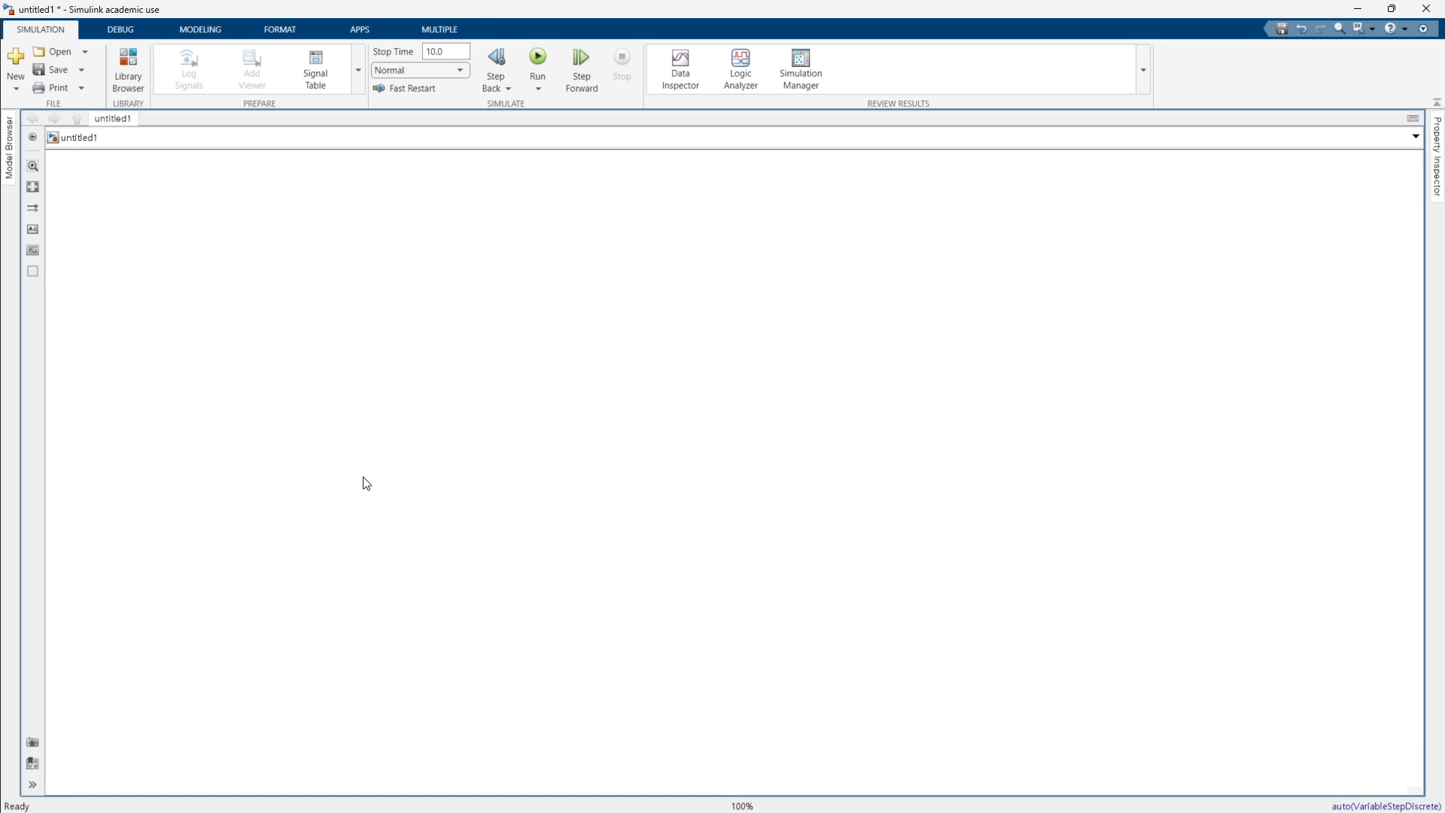
pyautogui.hotkey('ctrl', 'z')
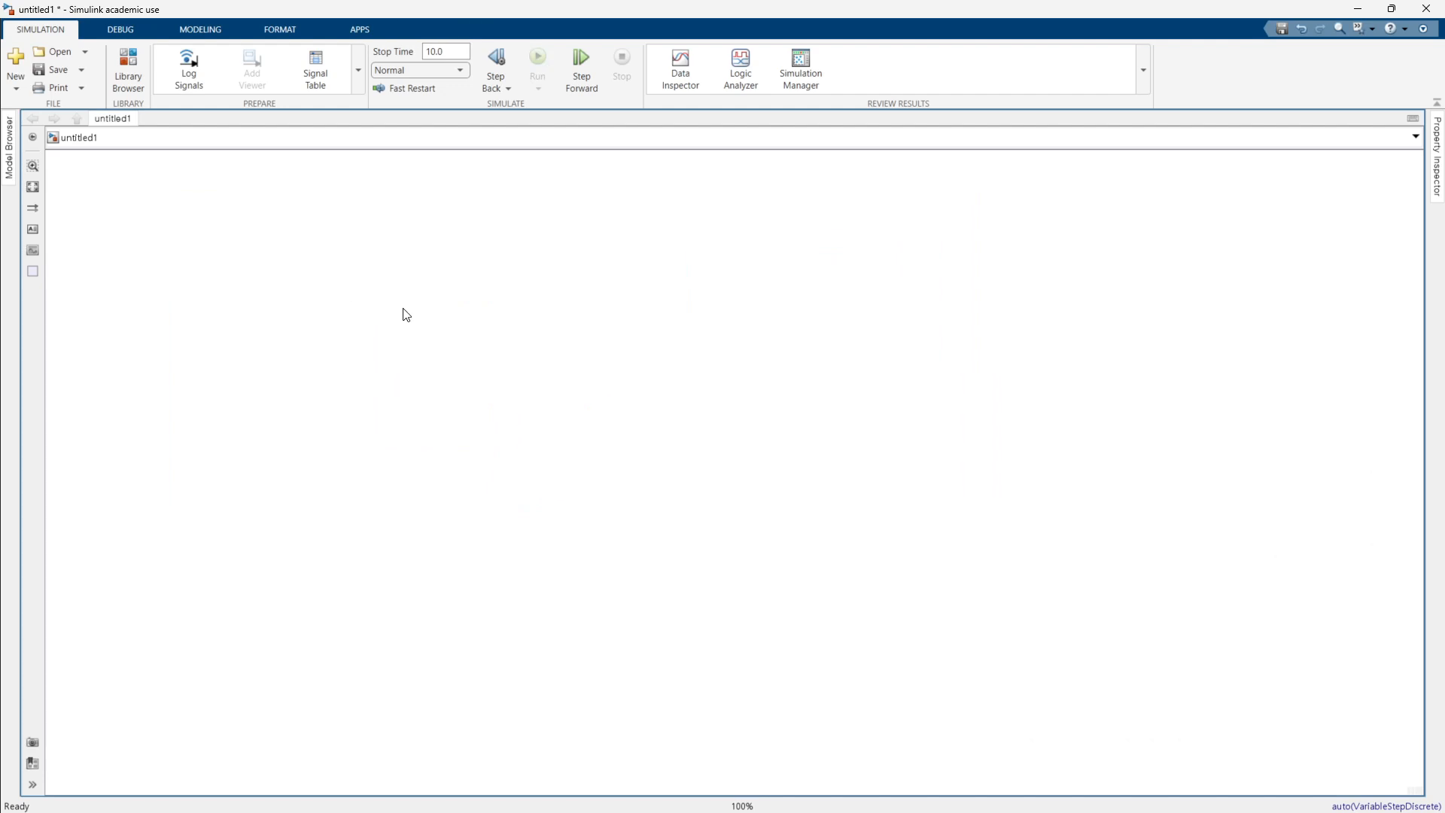
# Add a Complex to Real-Imag block to the empty model and move it near the upper middle of the canvas.
pyautogui.doubleClick(376, 282)
pyautogui.write('c')
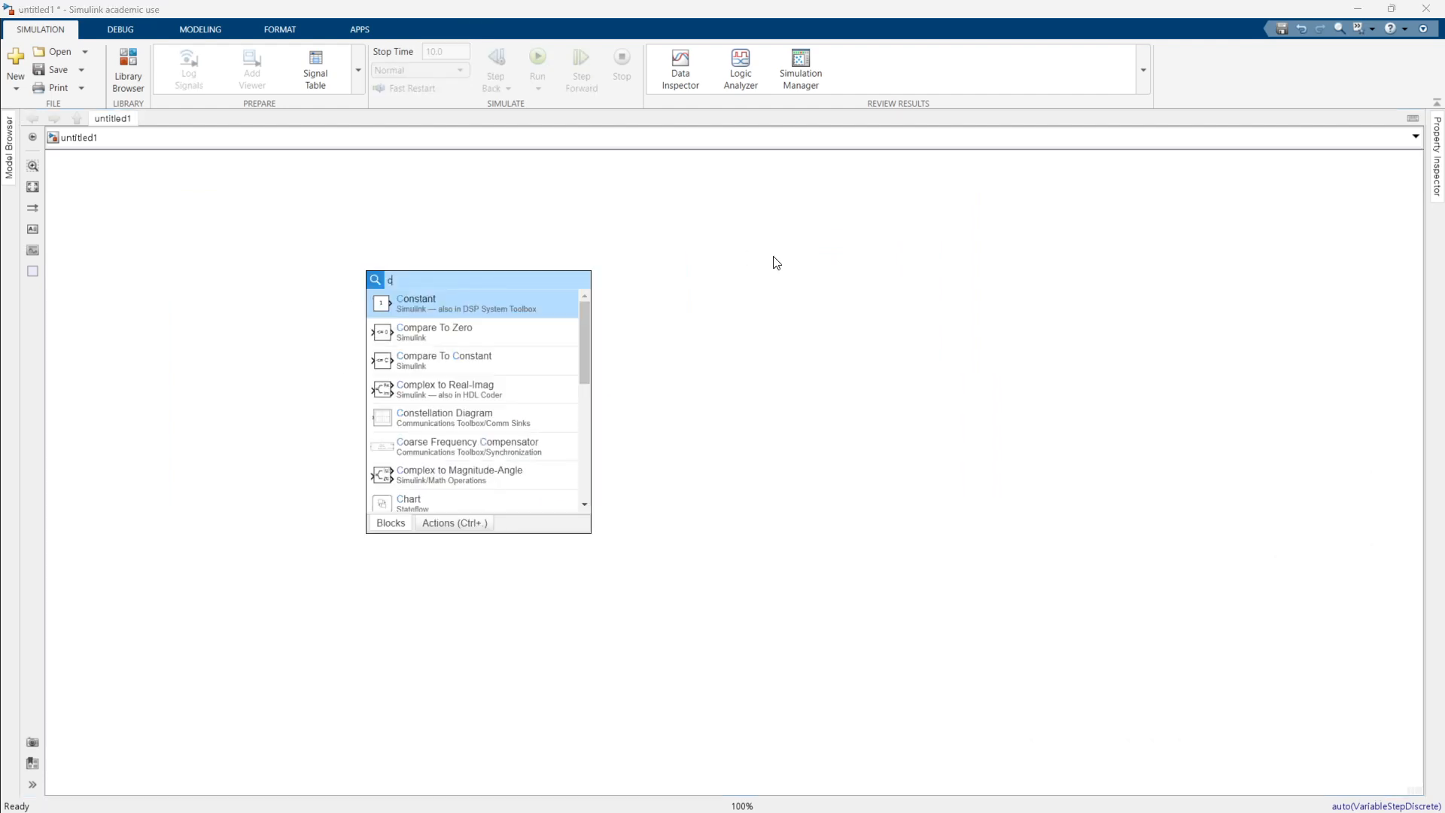
pyautogui.write('omplex')
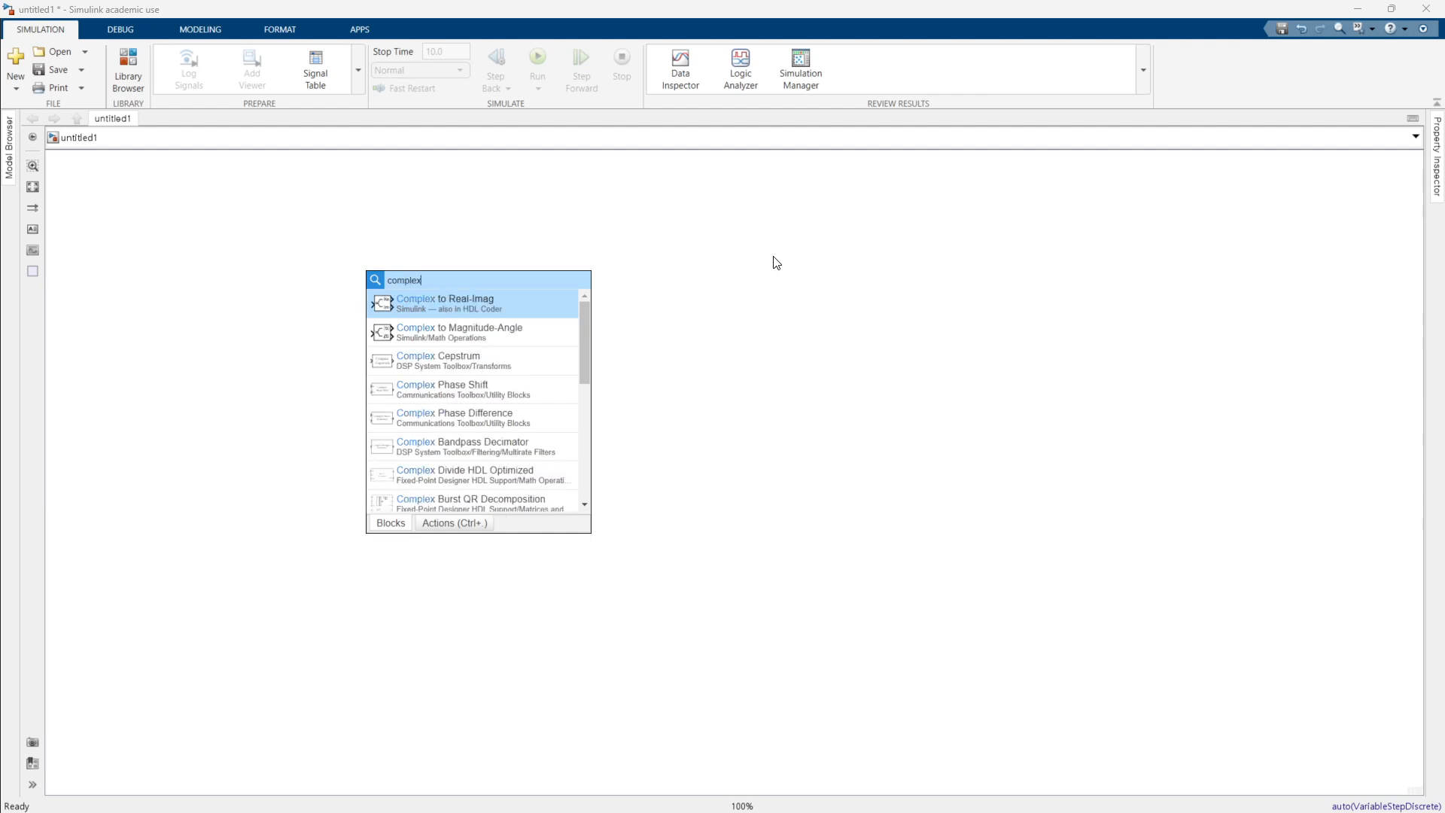
pyautogui.press('Return')
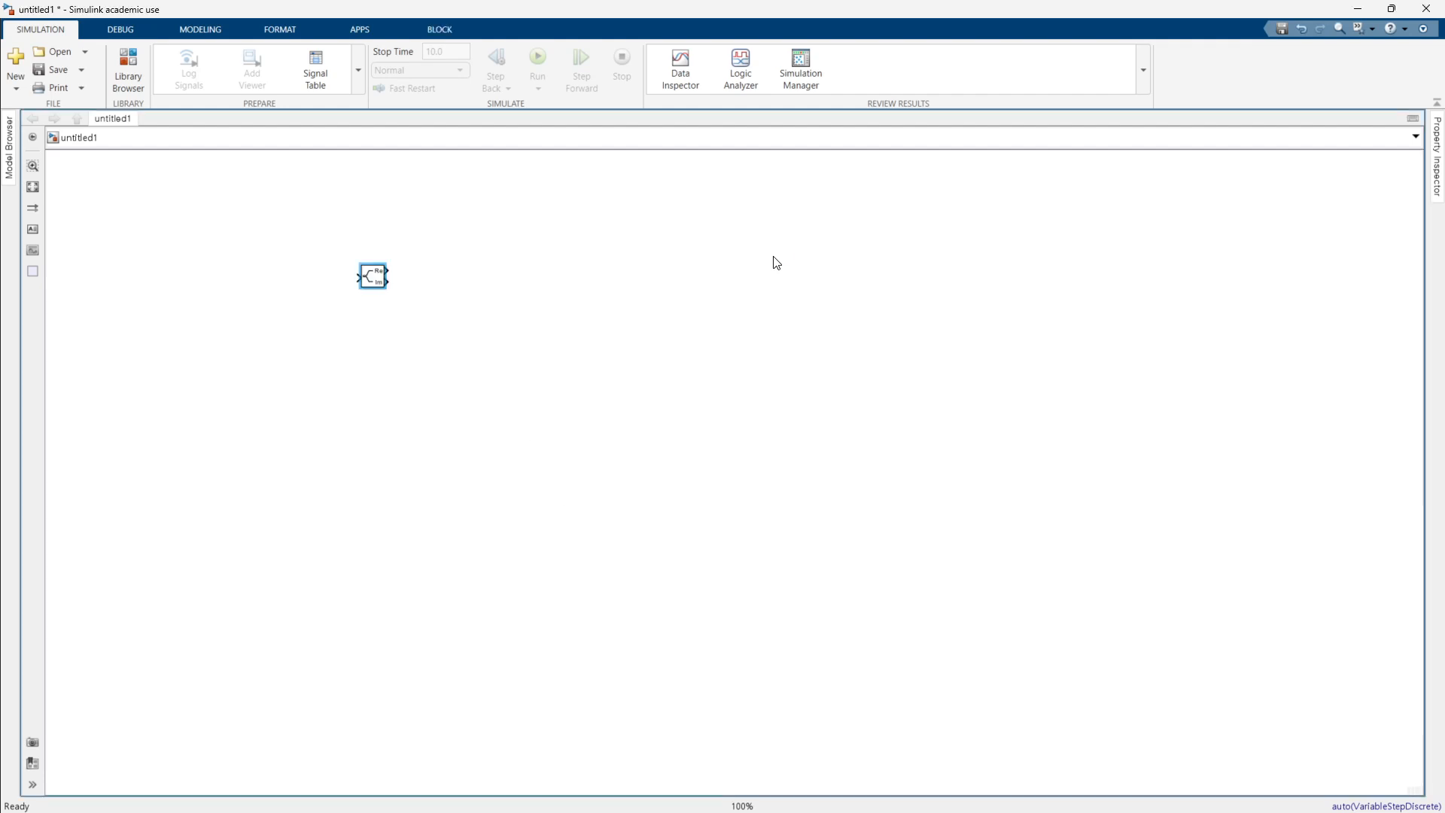
pyautogui.scroll(5, 351, 300)
pyautogui.moveTo(352, 299); pyautogui.dragTo(664, 304)
# Add a Complex to Magnitude-Angle block and align it directly below the Complex to Real-Imag block.
pyautogui.doubleClick(588, 453)
pyautogui.write('comple')
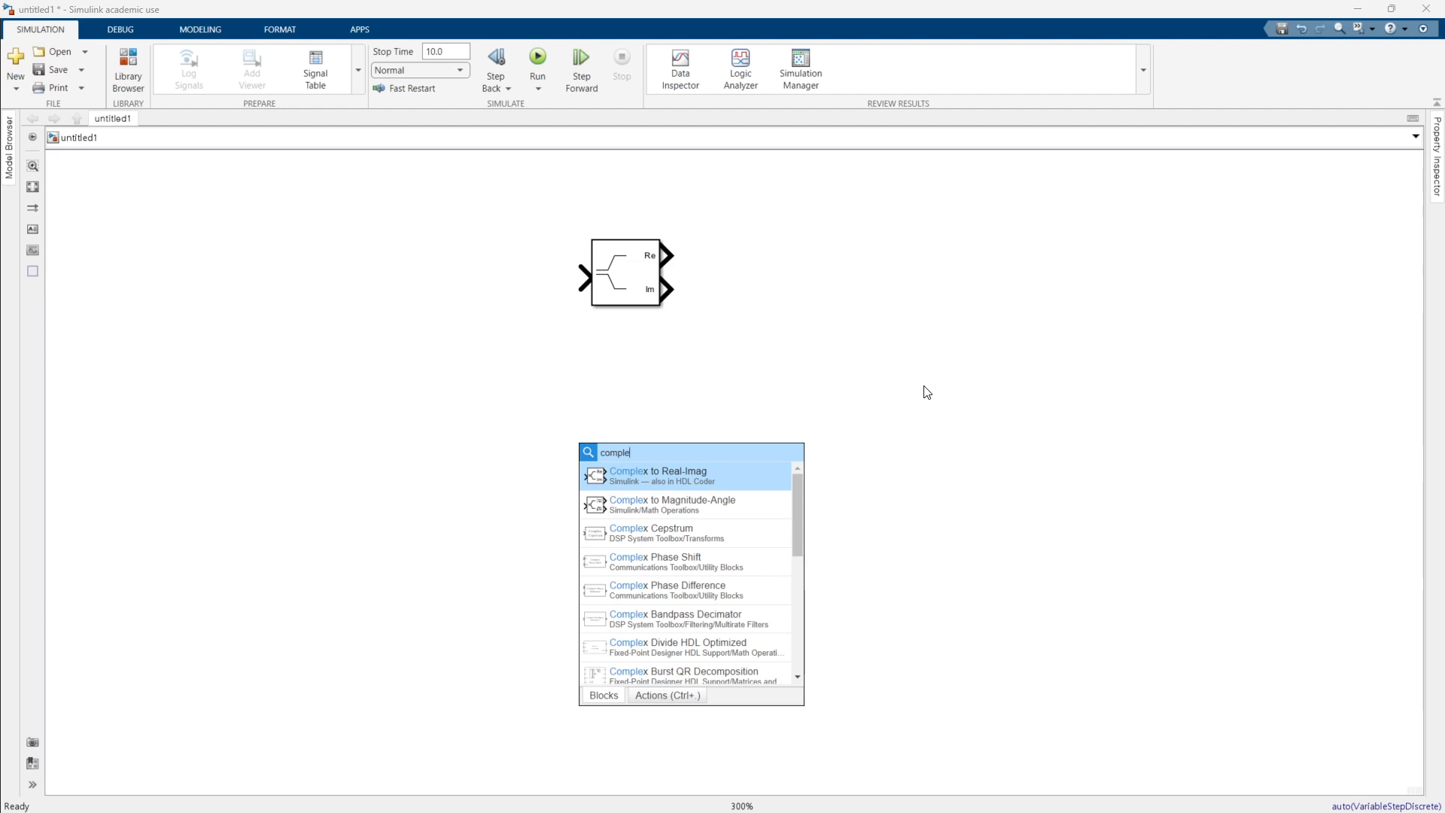
pyautogui.press('Down')
pyautogui.press('Return')
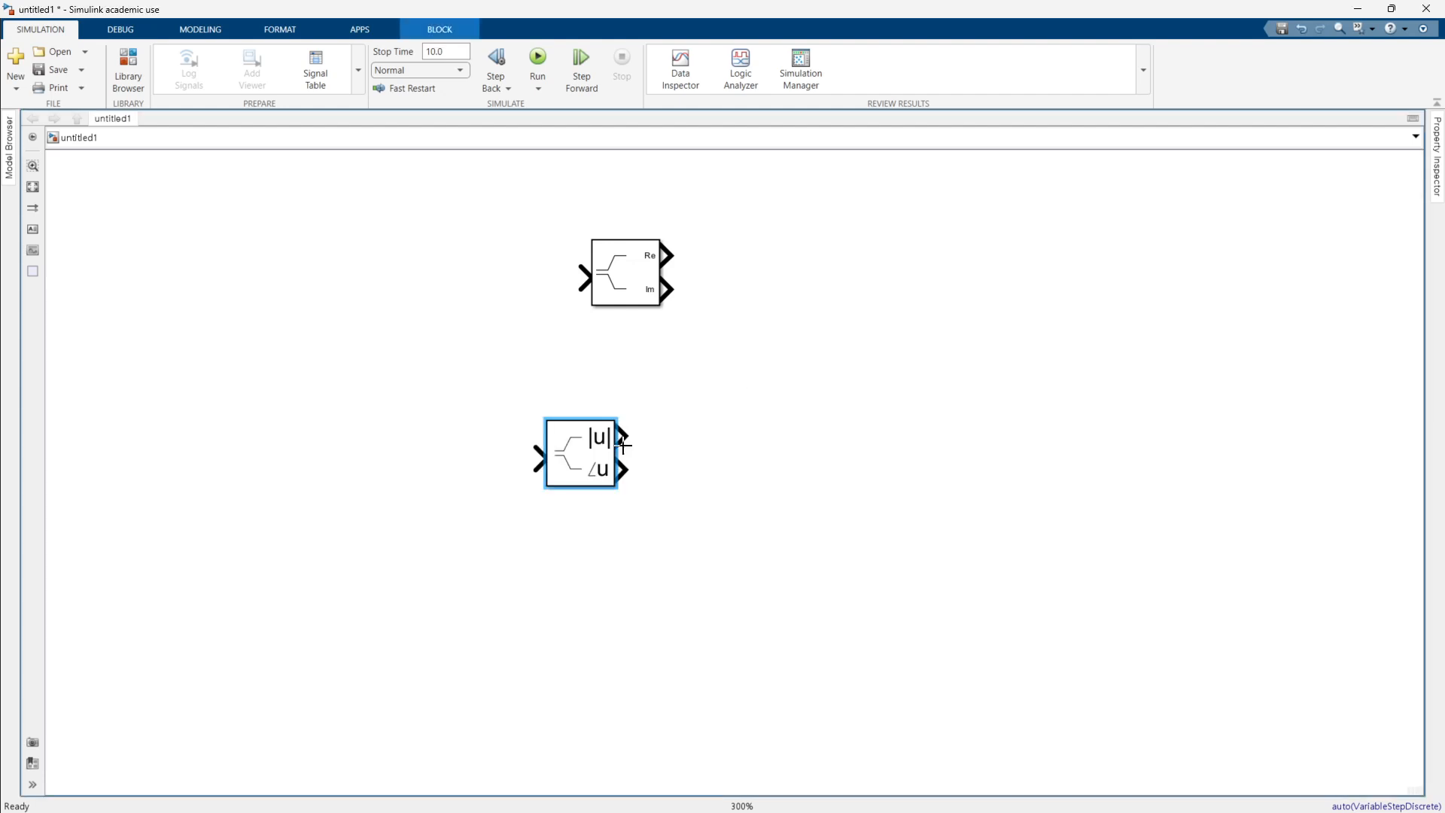
pyautogui.moveTo(599, 452); pyautogui.dragTo(645, 419)
pyautogui.click(636, 565)
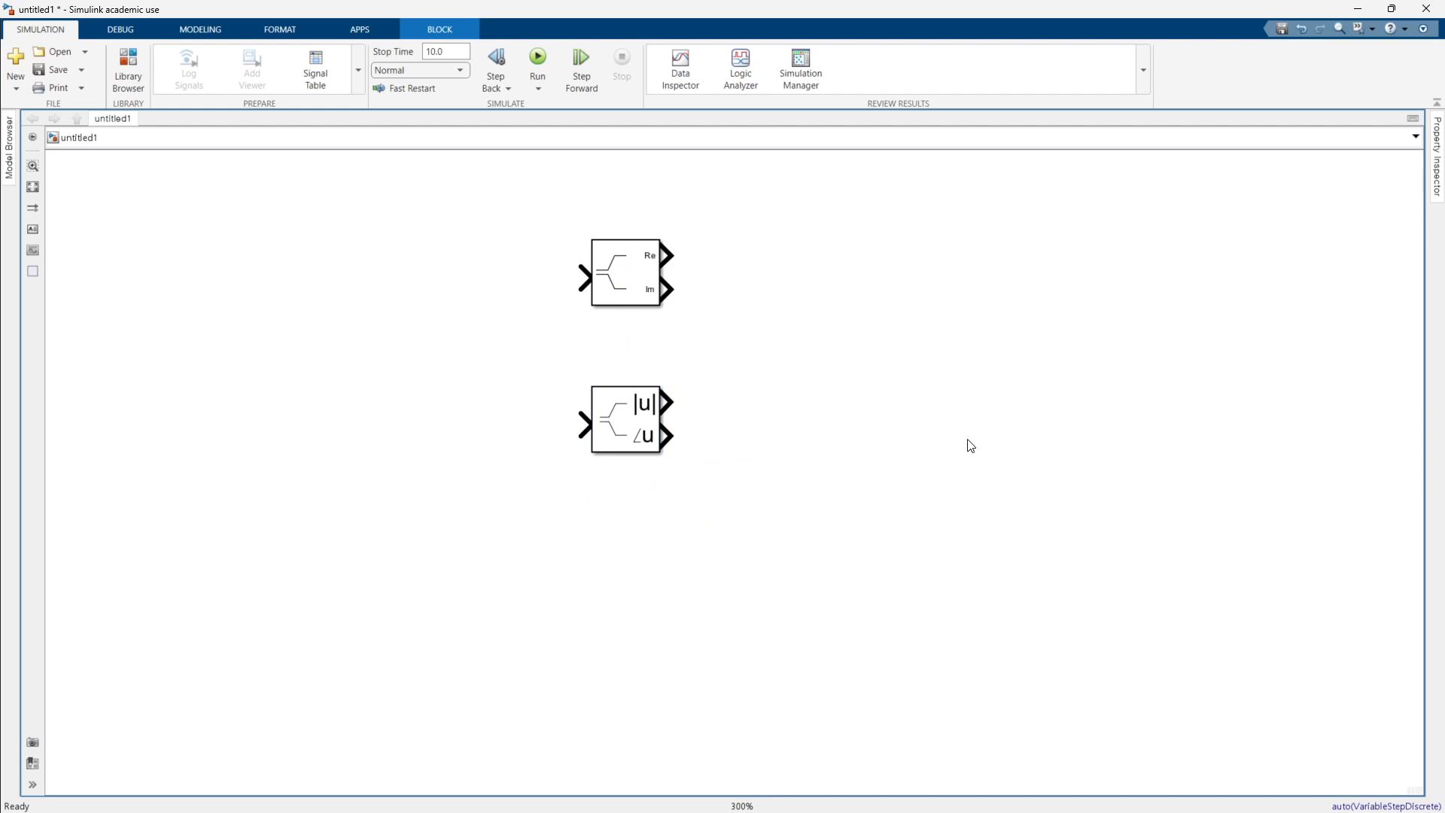
# Add a Real-Imag to Complex block and align it to the right of the Complex to Real-Imag block.
pyautogui.doubleClick(983, 462)
pyautogui.write('real')
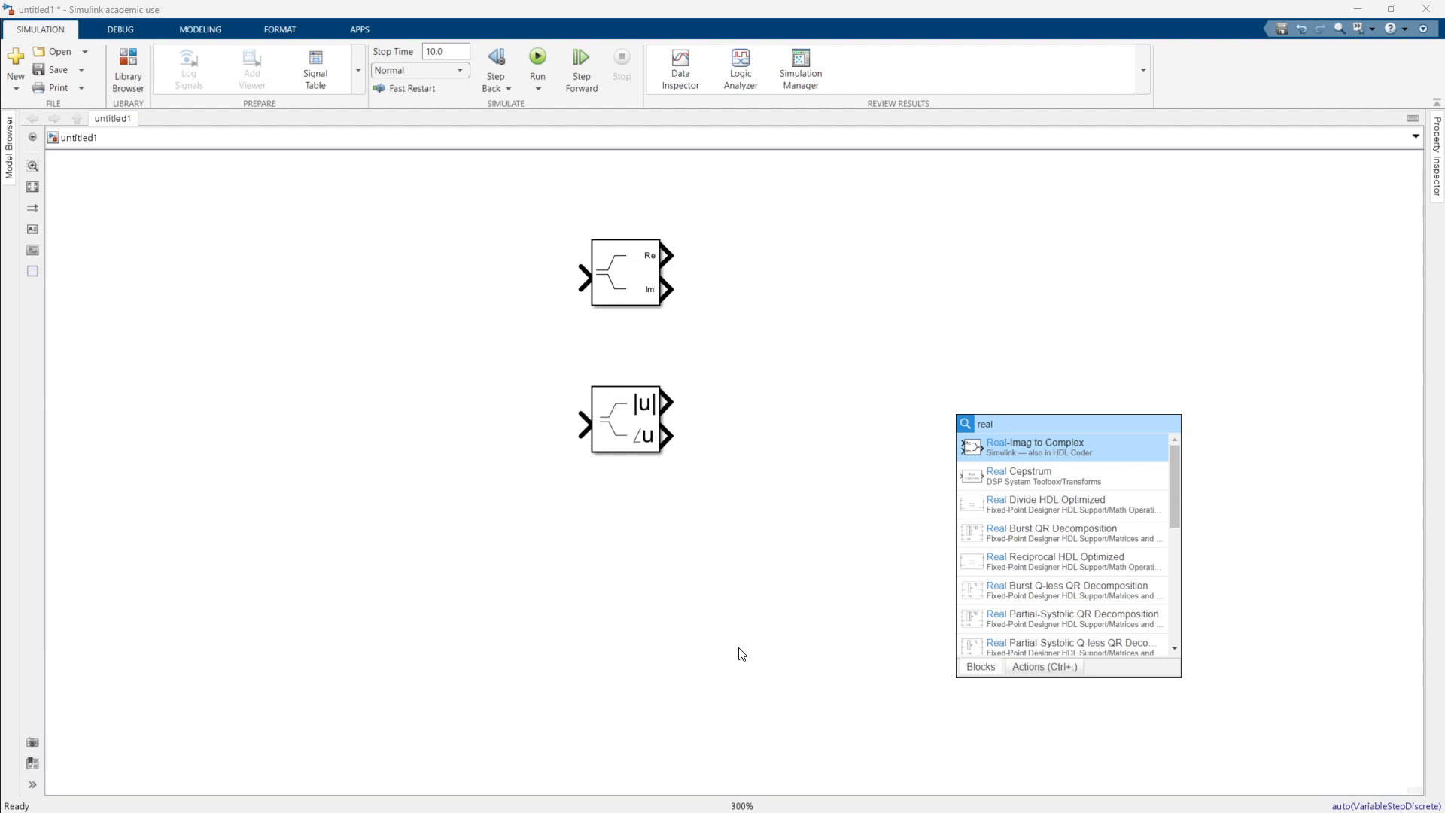
pyautogui.press('Return')
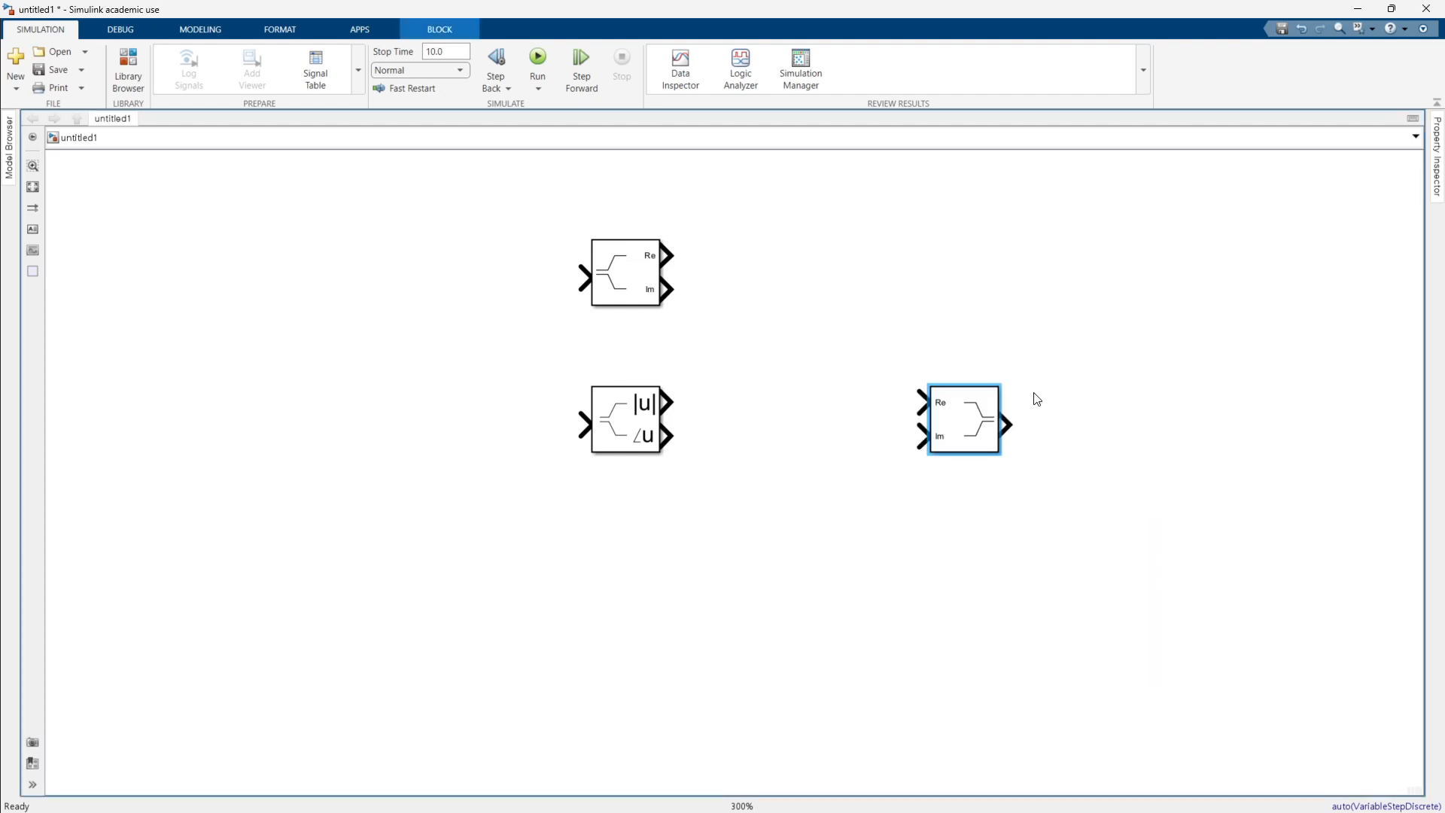
pyautogui.click(967, 431)
pyautogui.moveTo(967, 433); pyautogui.dragTo(923, 286)
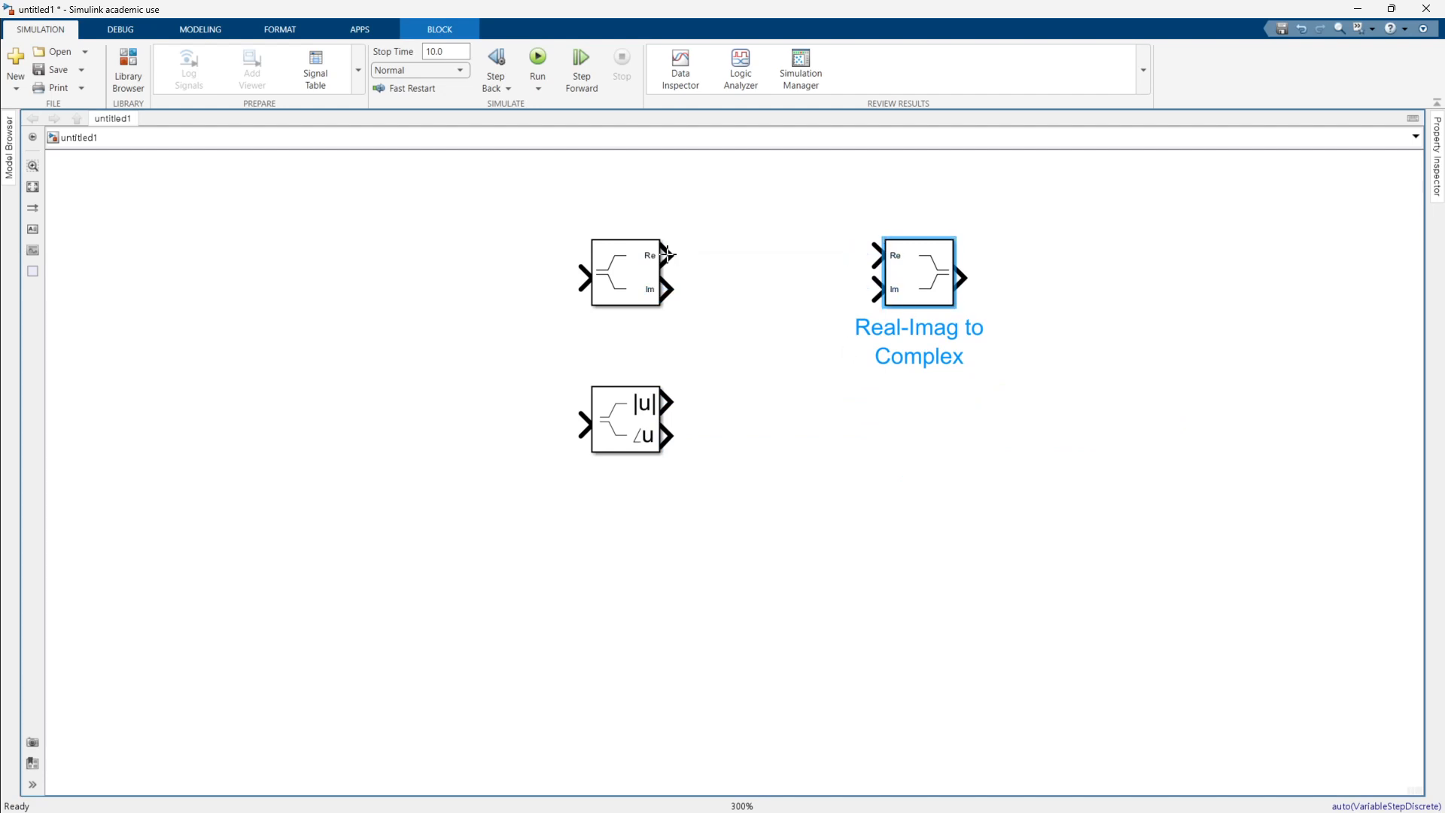
# Try wiring the Re and Im outputs of Complex to Real-Imag to the matching inputs of Real-Imag to Complex.
pyautogui.moveTo(666, 256); pyautogui.dragTo(896, 260)
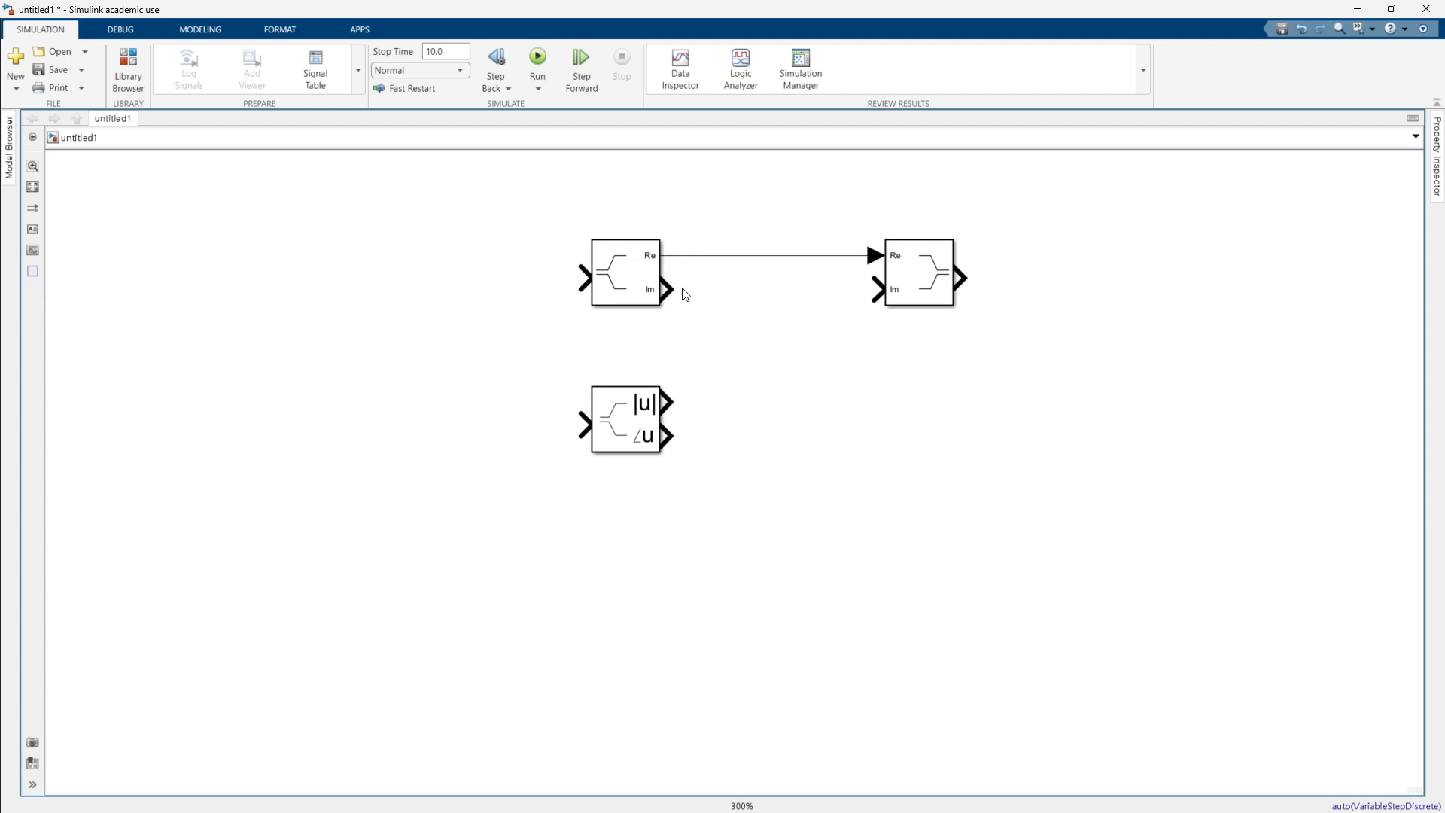
pyautogui.moveTo(667, 290); pyautogui.dragTo(884, 289)
pyautogui.click(811, 290)
pyautogui.press('Delete')
pyautogui.click(814, 257)
pyautogui.press('Delete')
# Move the Real-Imag to Complex block ahead of the two Complex blocks and add a Random Integer Generator in front of it.
pyautogui.moveTo(911, 289); pyautogui.dragTo(381, 344)
pyautogui.moveTo(755, 490); pyautogui.dragTo(826, 340)
pyautogui.doubleClick(139, 308)
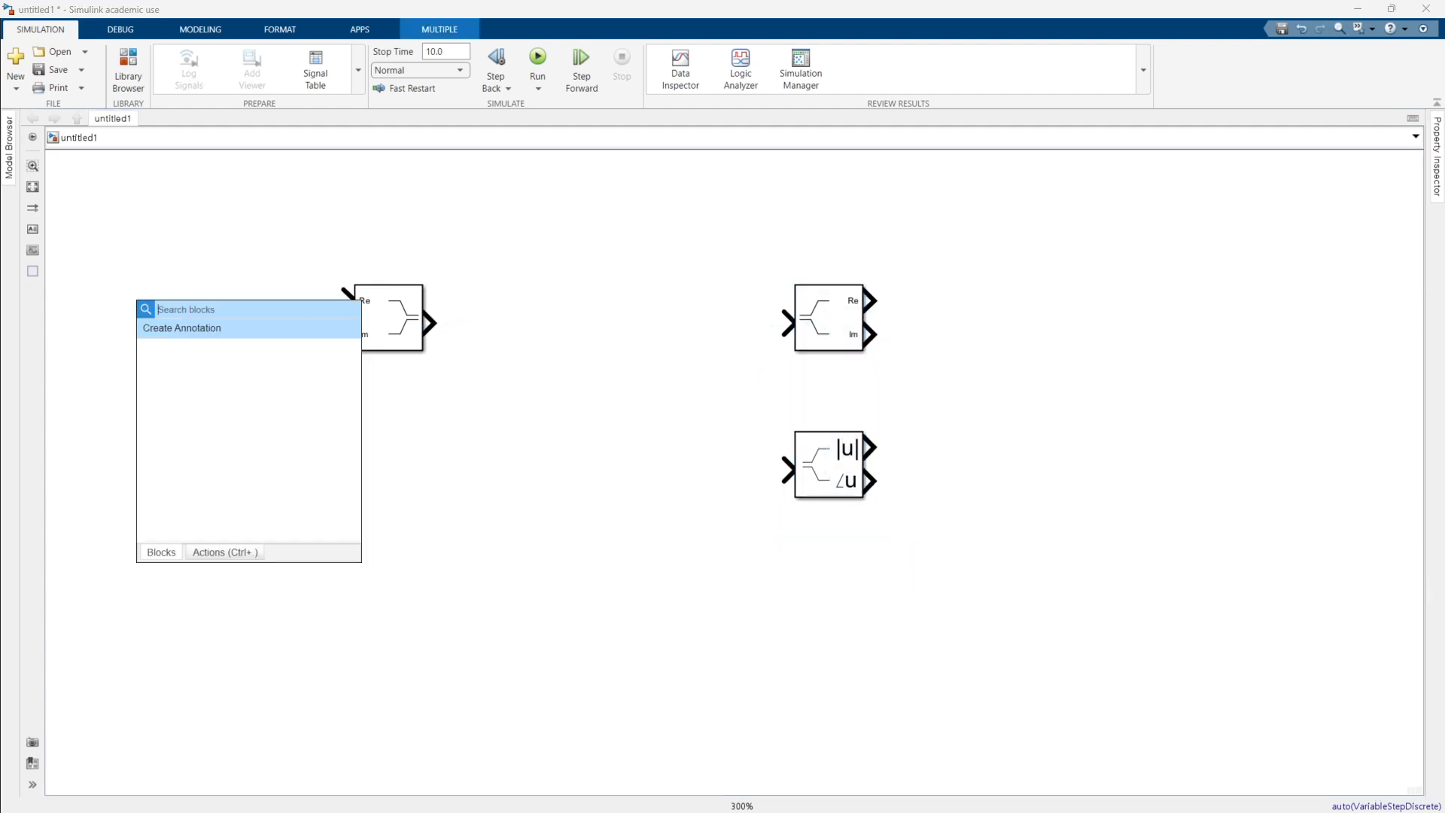
pyautogui.write('ran')
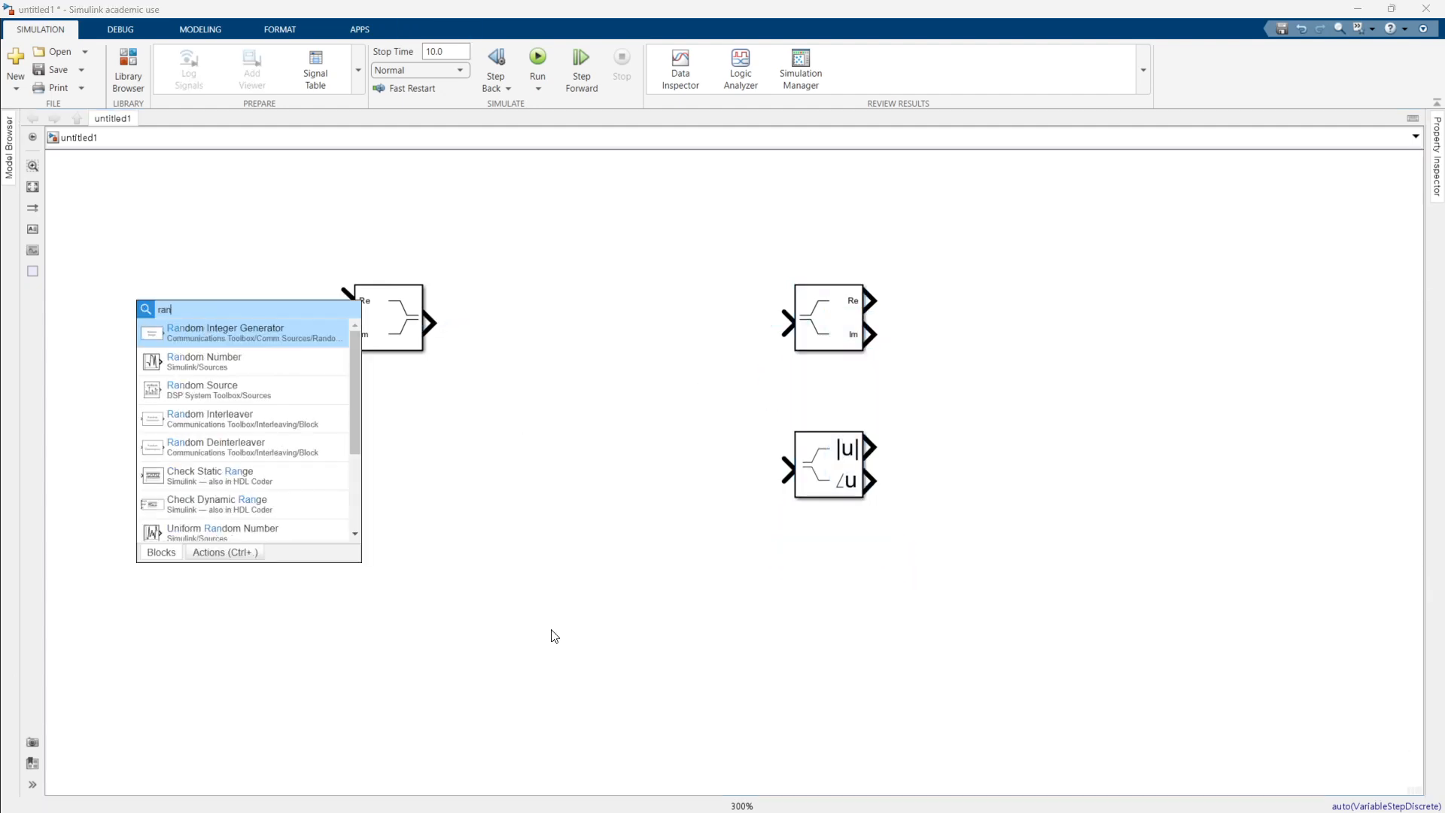
pyautogui.press('Return')
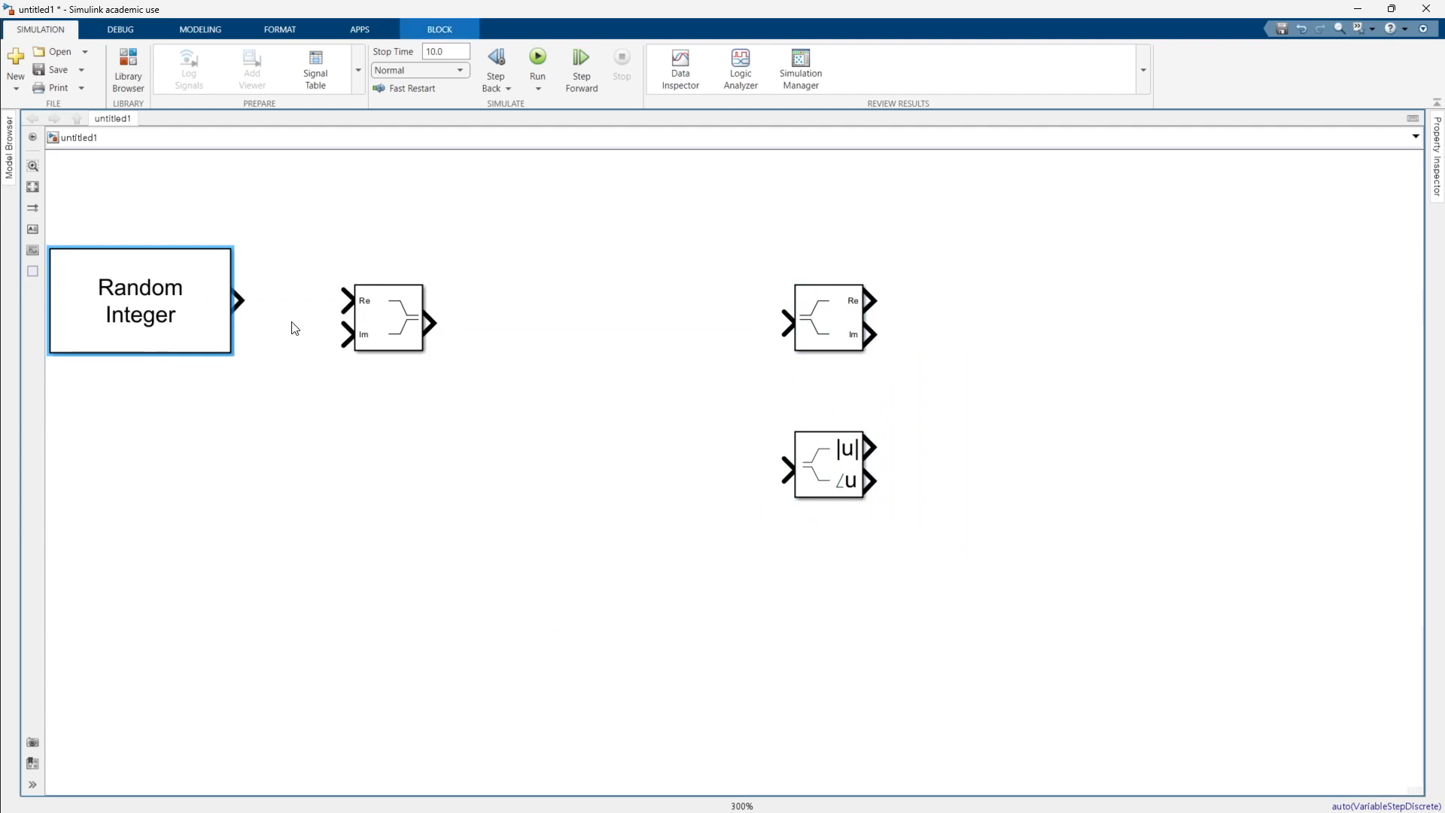
# Duplicate the Random Integer Generator below the original and connect the two generators to the Re and Im inputs of Real-Imag to Complex.
pyautogui.moveTo(241, 298); pyautogui.dragTo(298, 493)
pyautogui.click(271, 326)
pyautogui.moveTo(424, 333)
pyautogui.mouseDown()
pyautogui.moveTo(381, 371)
pyautogui.moveTo(323, 484)
pyautogui.moveTo(317, 472)
pyautogui.mouseUp()
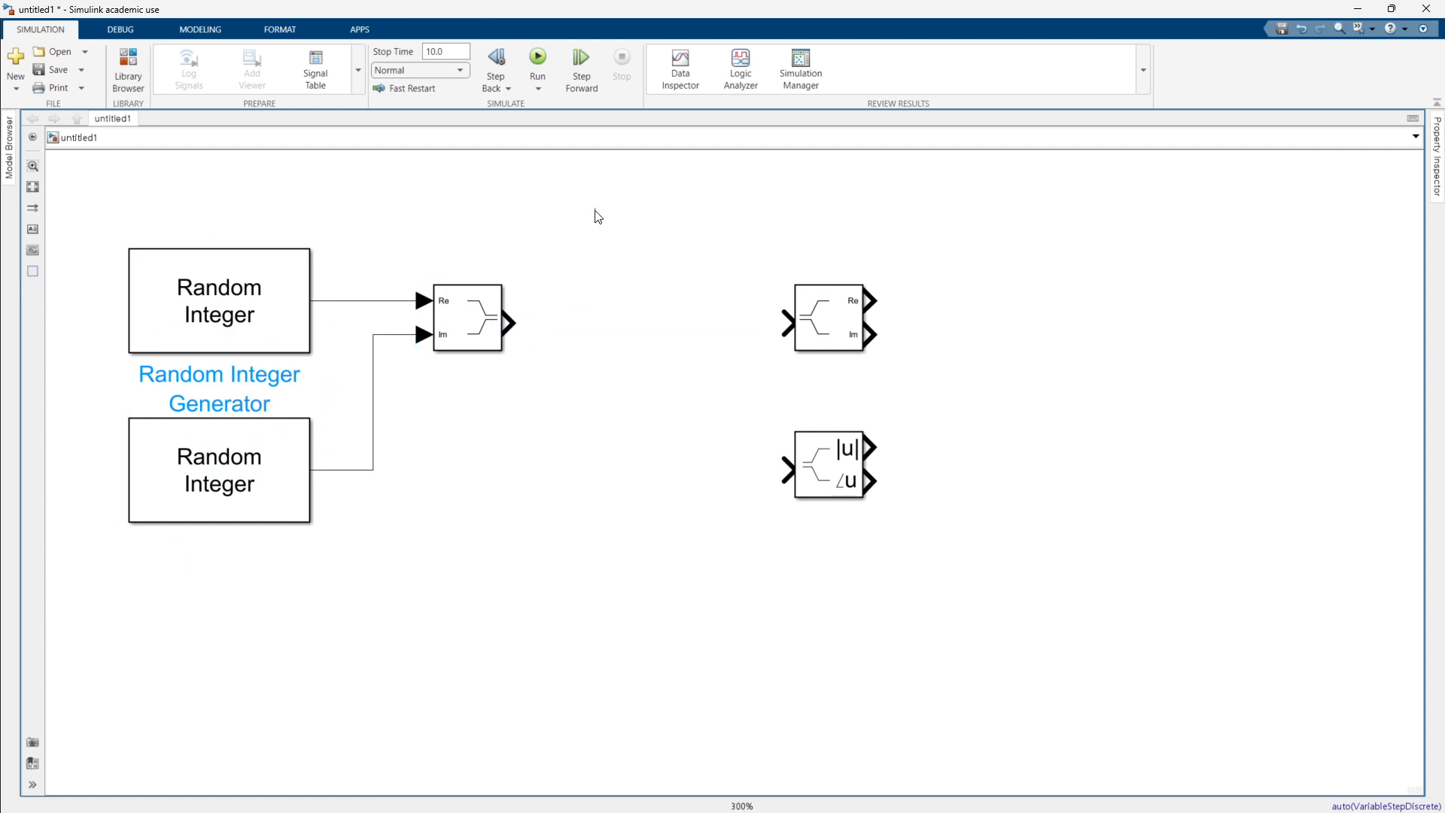
# Add a Display block below the other blocks and connect it to the output of Real-Imag to Complex.
pyautogui.doubleClick(668, 200)
pyautogui.write('d')
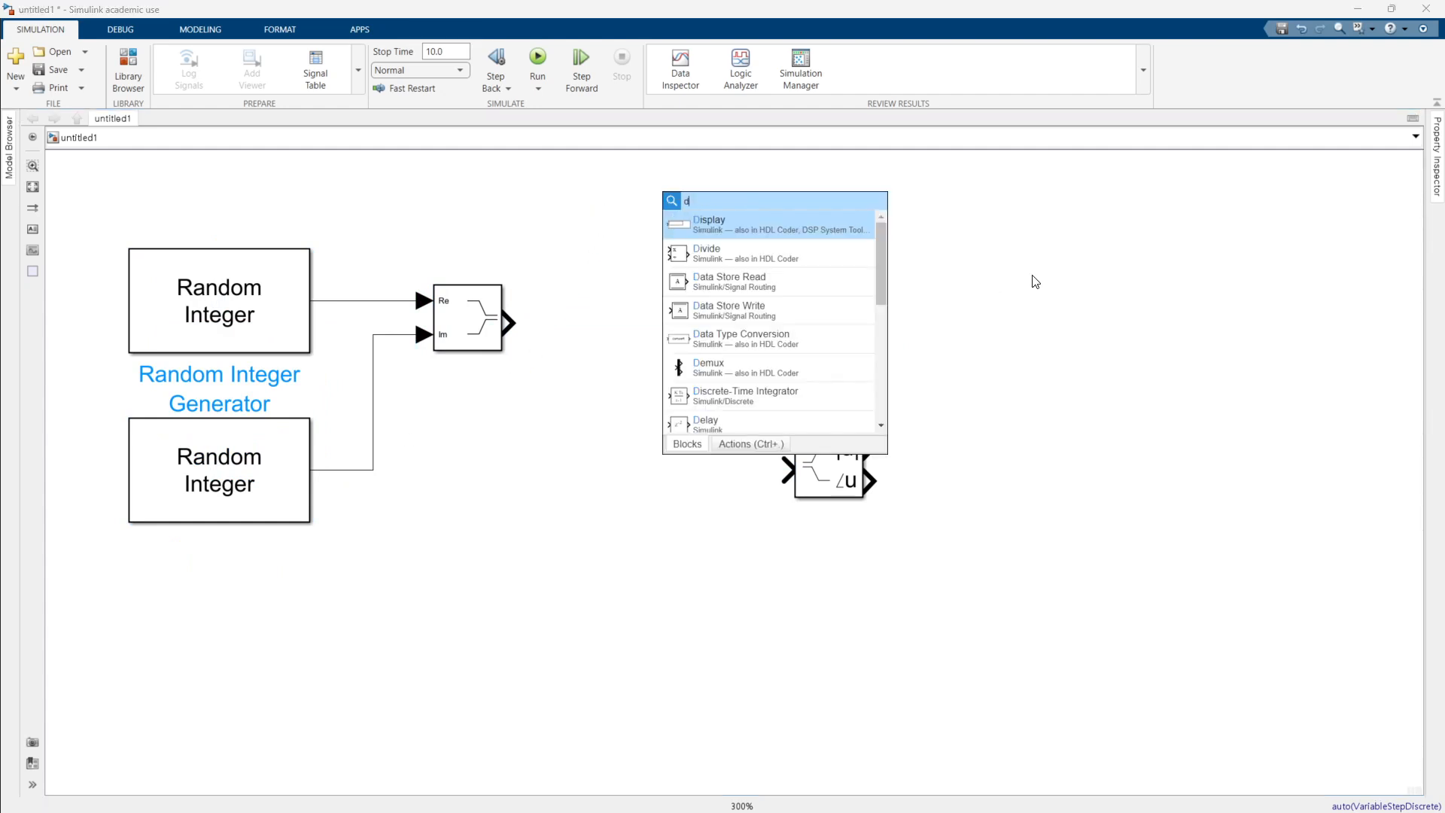
pyautogui.write('oisplay')
pyautogui.press('Return')
pyautogui.moveTo(714, 197); pyautogui.dragTo(764, 645)
pyautogui.moveTo(618, 640); pyautogui.dragTo(510, 323)
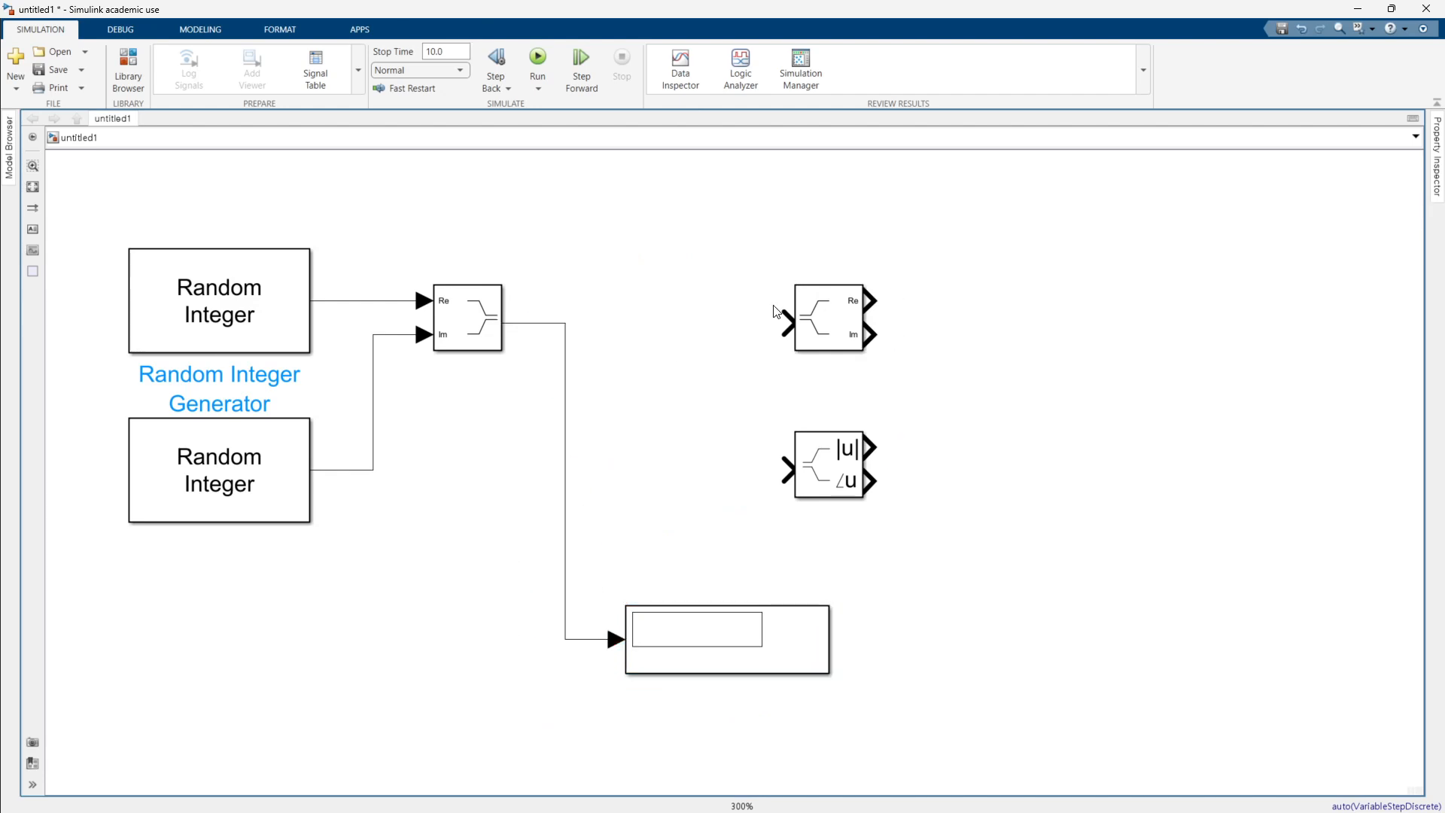
# Branch the complex signal into the Complex to Real-Imag input and delete the Complex to Magnitude-Angle block.
pyautogui.moveTo(787, 322); pyautogui.dragTo(566, 325)
pyautogui.moveTo(878, 499); pyautogui.dragTo(768, 450)
pyautogui.press('Delete')
# Move the Display up and connect two copies of it to the Re and Im outputs of Complex to Real-Imag.
pyautogui.click(780, 621)
pyautogui.moveTo(854, 535); pyautogui.dragTo(1184, 287)
pyautogui.hotkey('ctrl', 'c')
pyautogui.hotkey('ctrl', 'v')
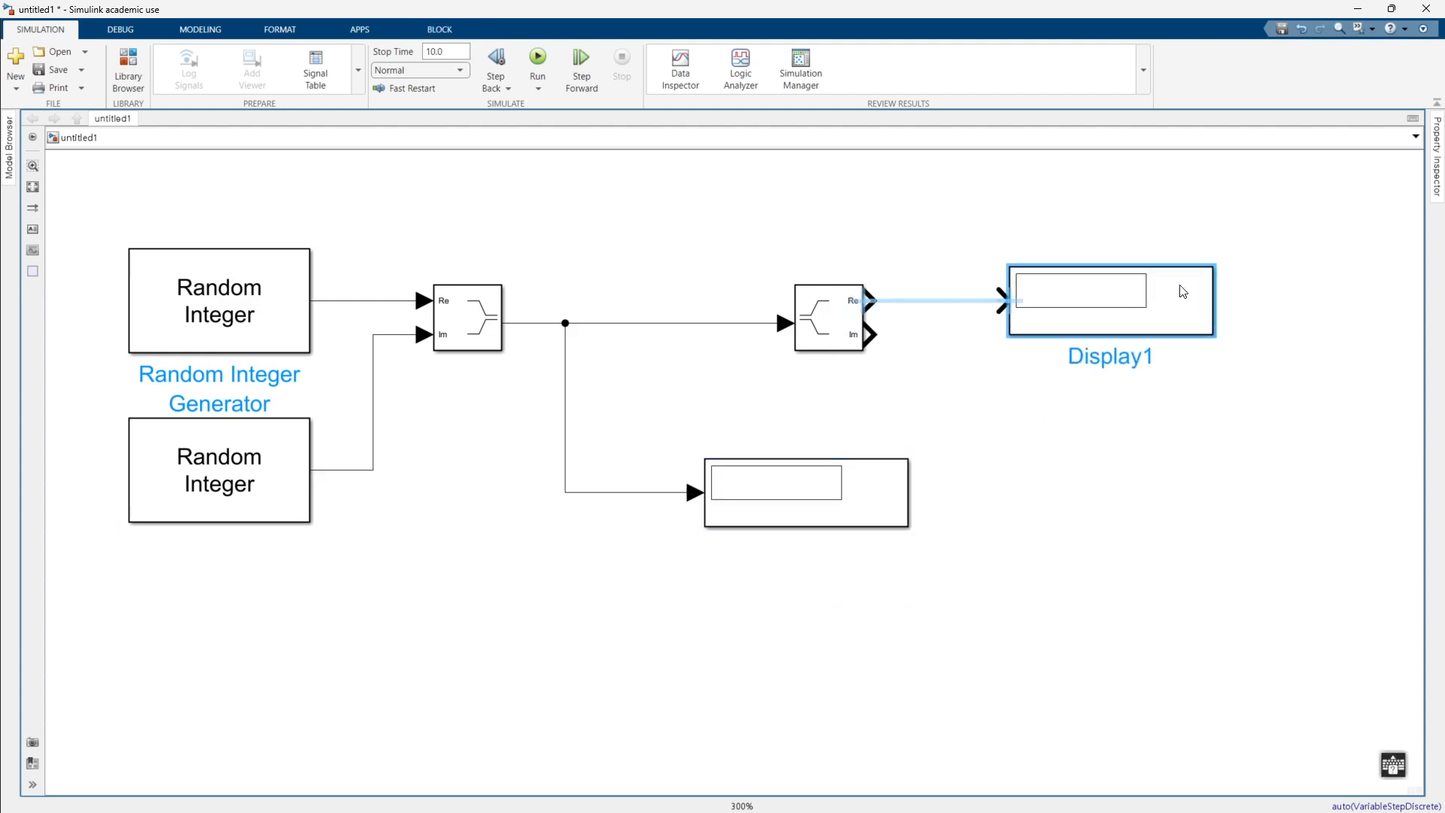
pyautogui.click(984, 300)
pyautogui.hotkey('ctrl', 'v')
pyautogui.moveTo(1026, 542); pyautogui.dragTo(1109, 391)
pyautogui.moveTo(871, 338); pyautogui.dragTo(1069, 395)
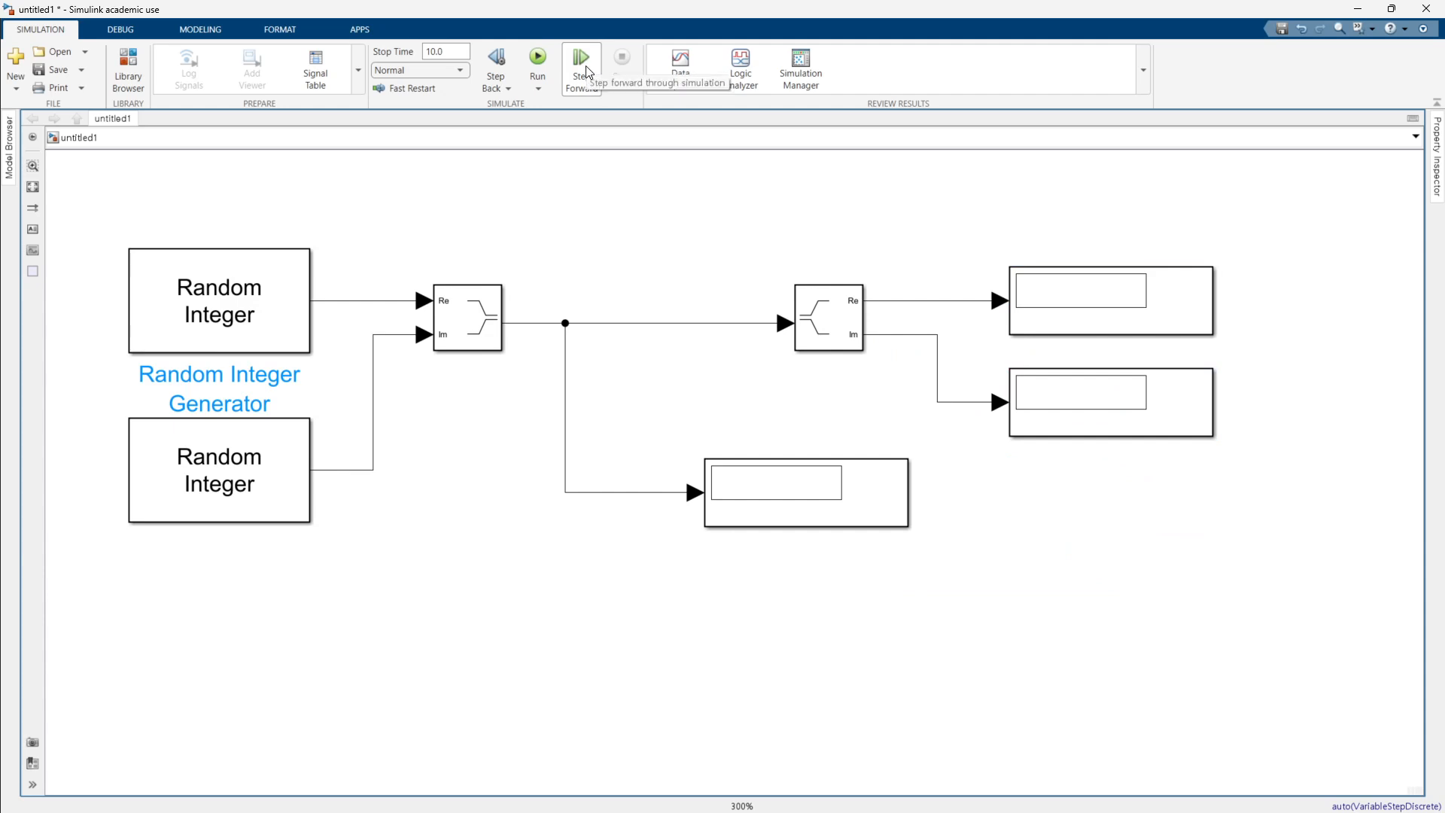
# Step the simulation forward five times to compare the complex Display with the real and imaginary Displays.
pyautogui.click(587, 73)
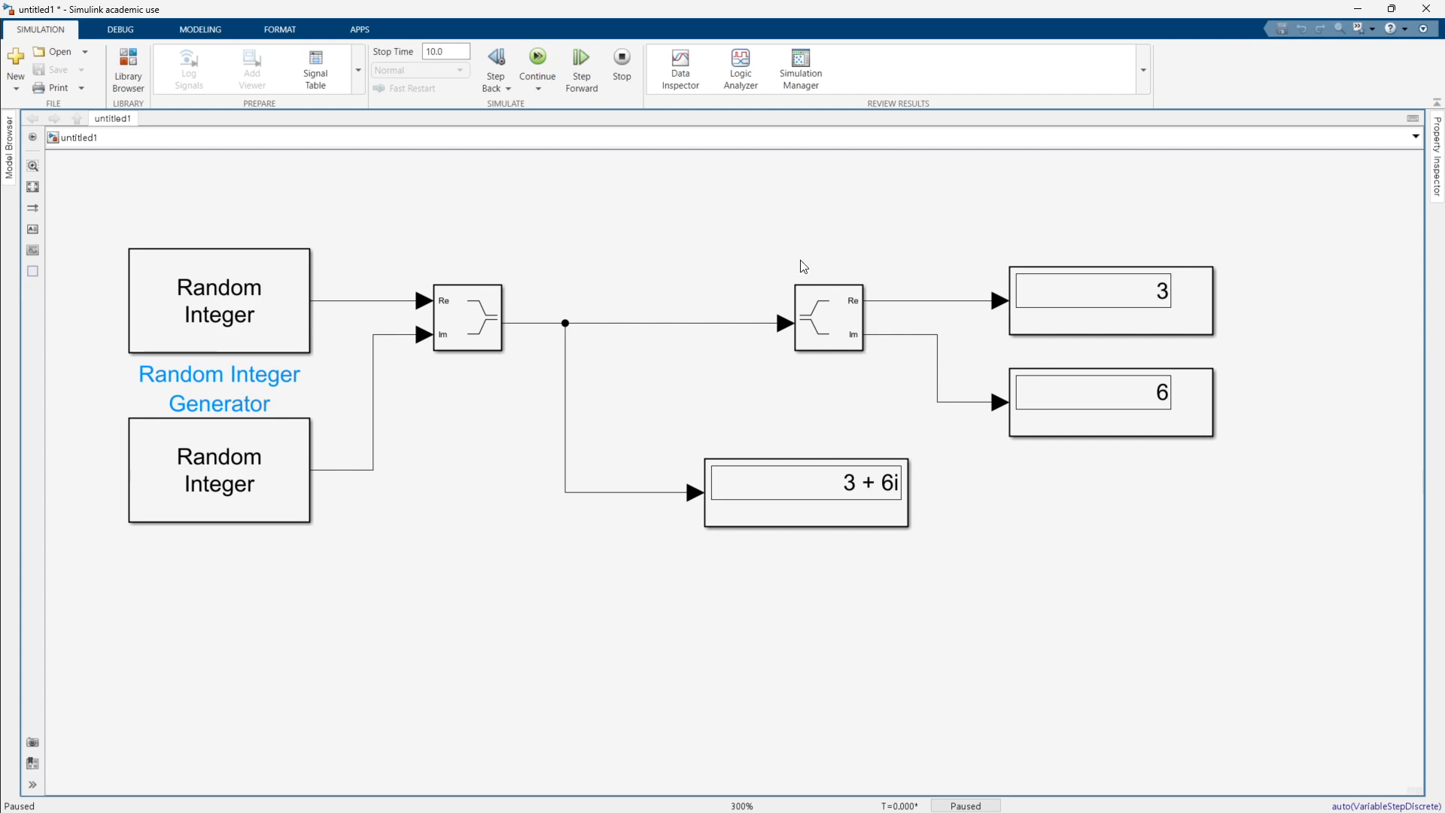
pyautogui.click(576, 67)
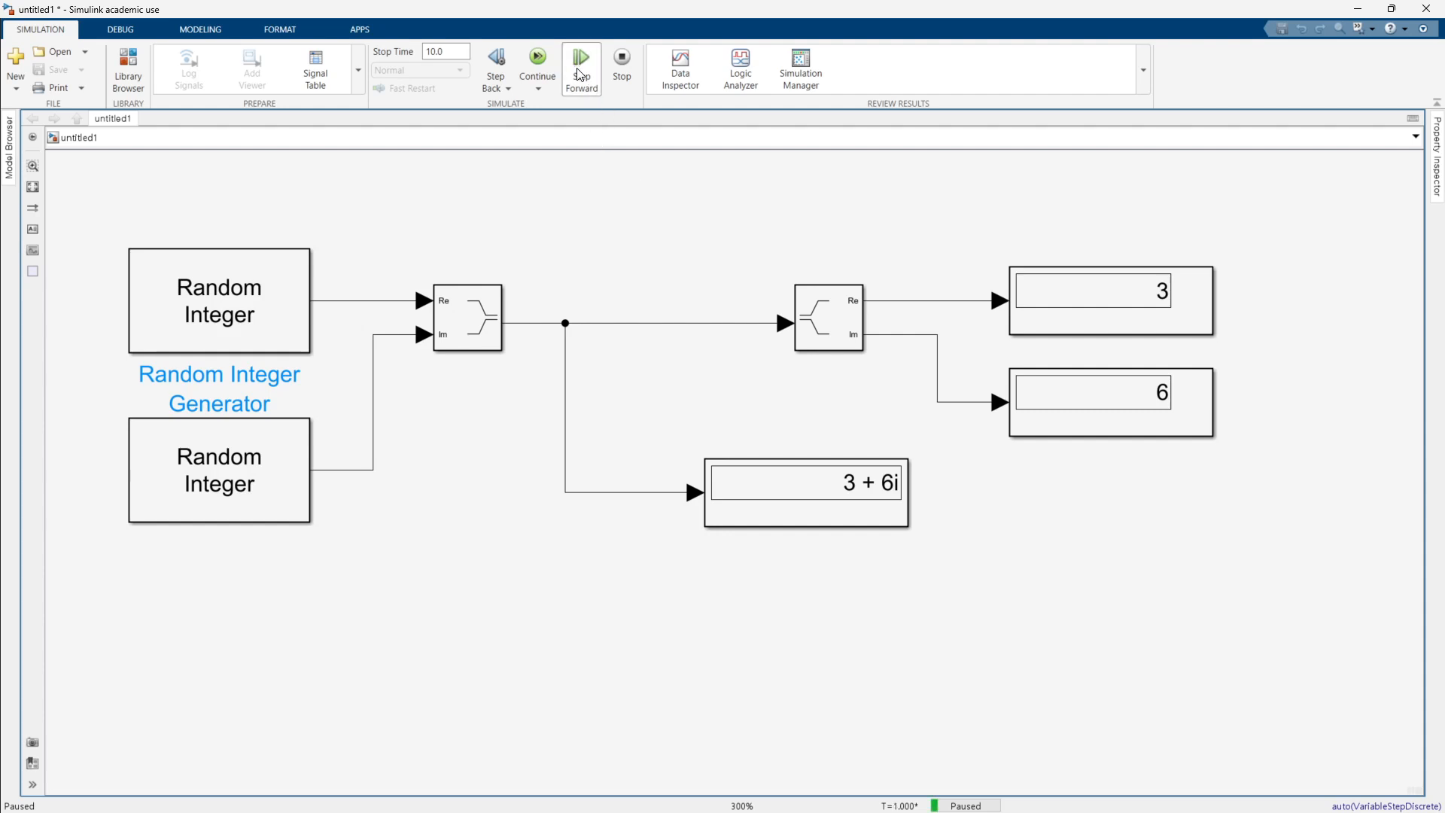
pyautogui.click(577, 67)
pyautogui.click(578, 66)
pyautogui.click(578, 67)
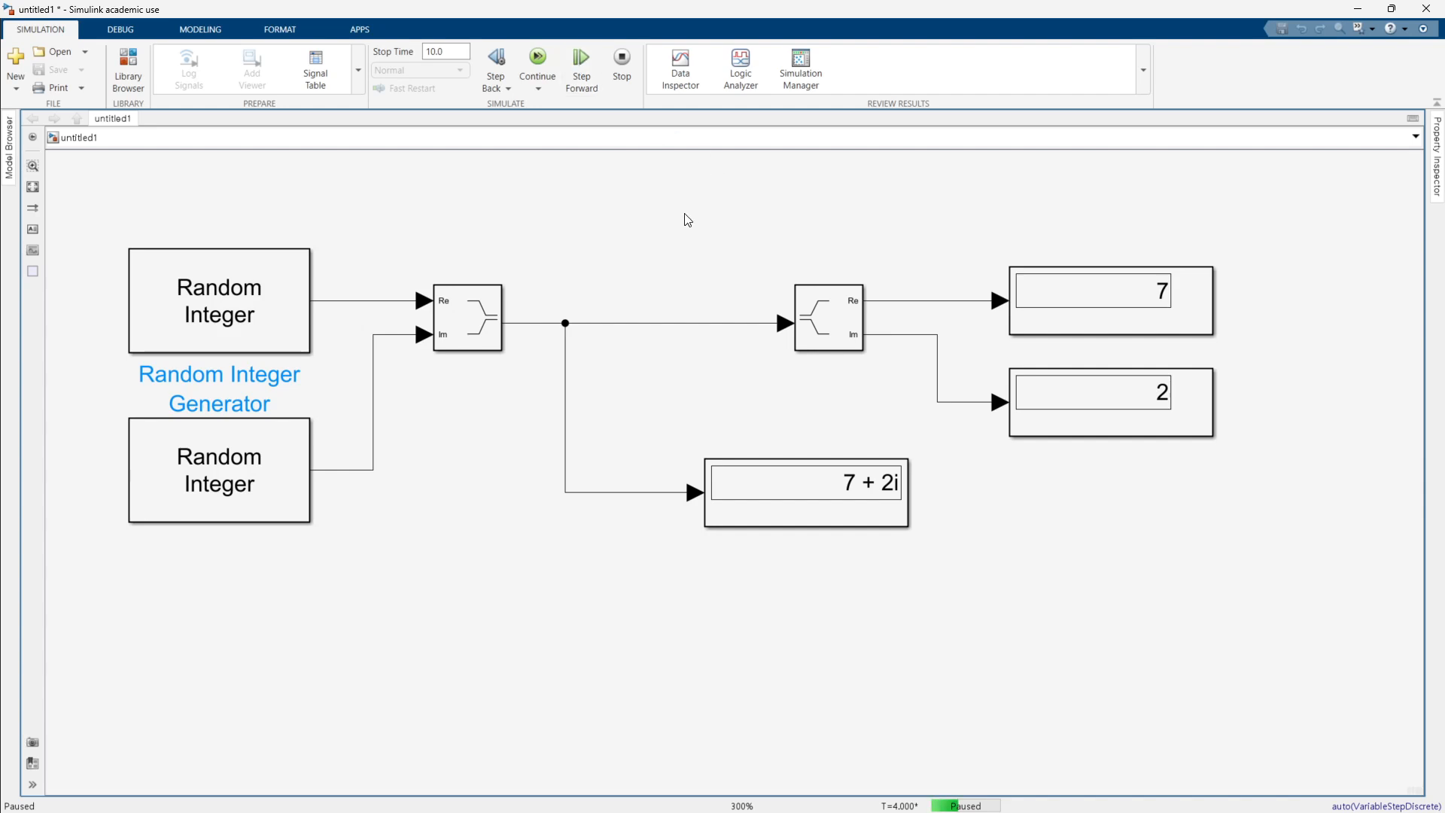